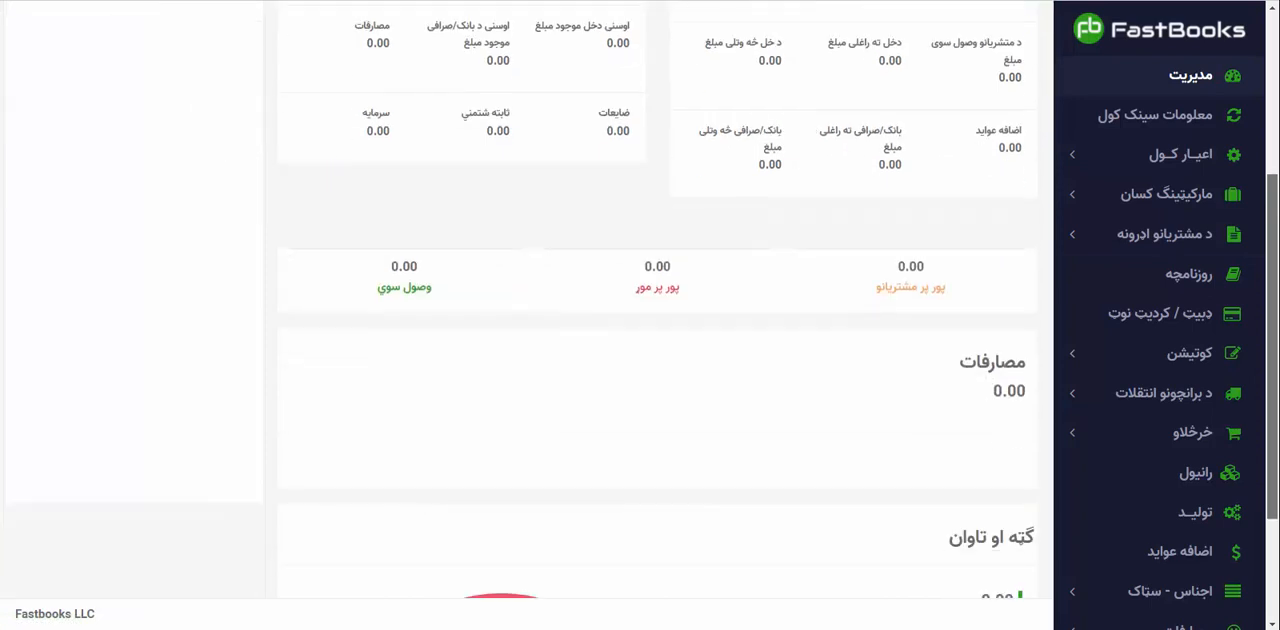
# Add a new unit in the units settings with ډبه as both its full name and short name.
pyautogui.click(1160, 155)
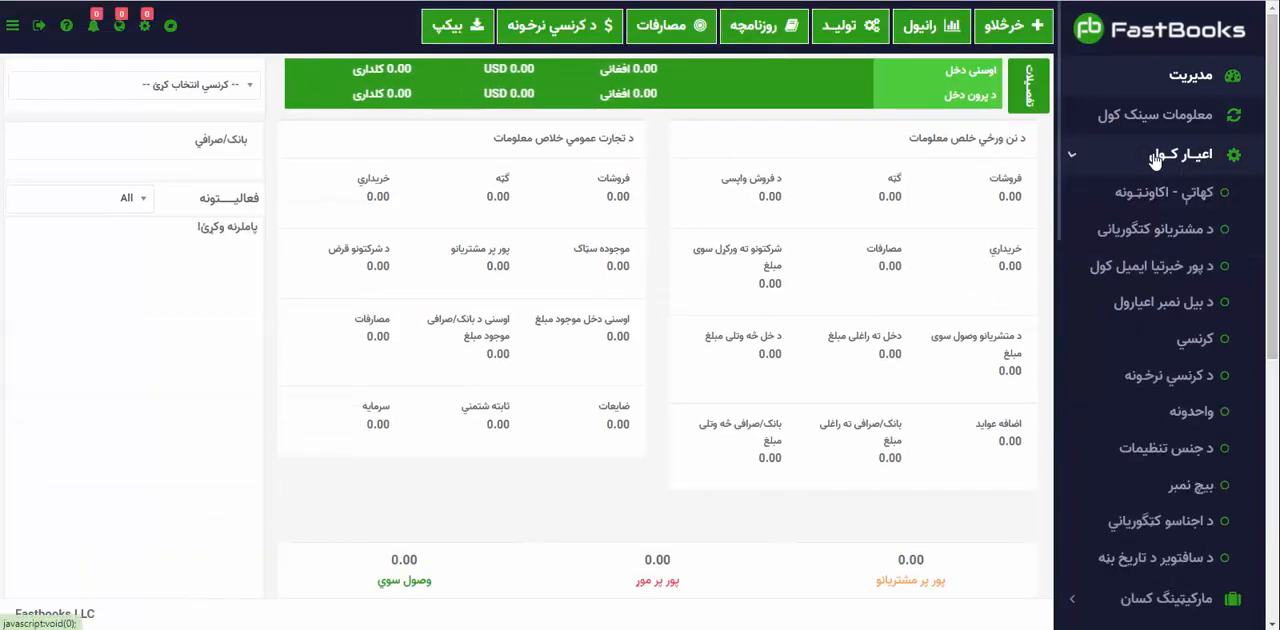
pyautogui.click(1185, 432)
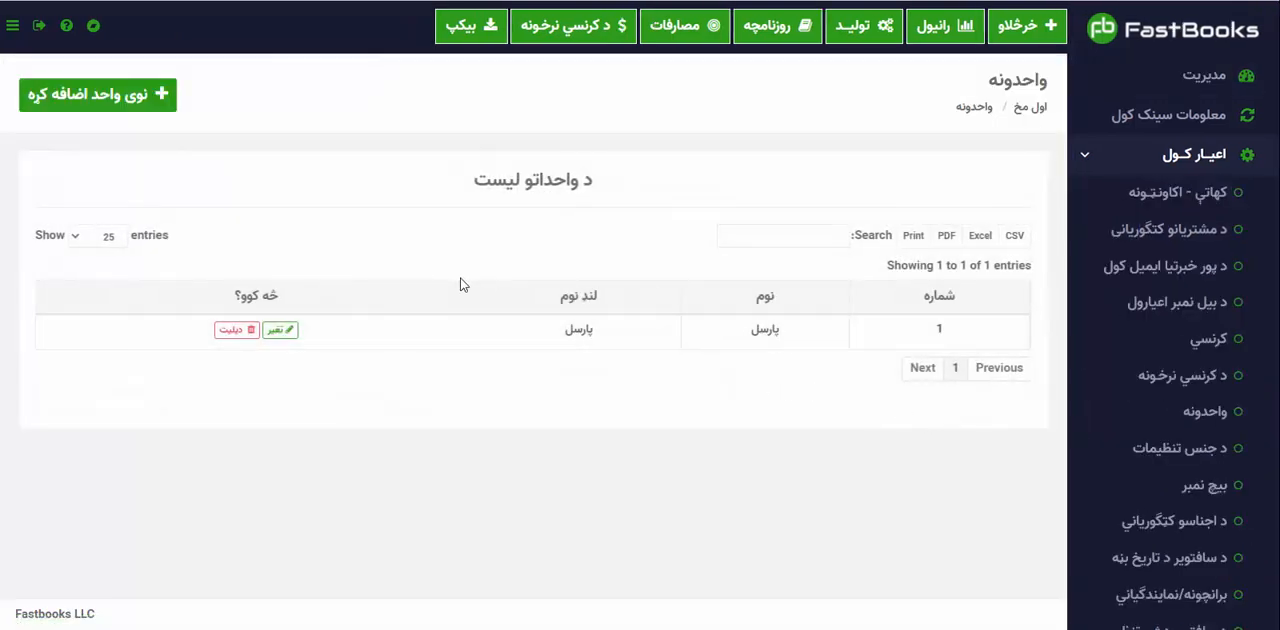
pyautogui.click(72, 100)
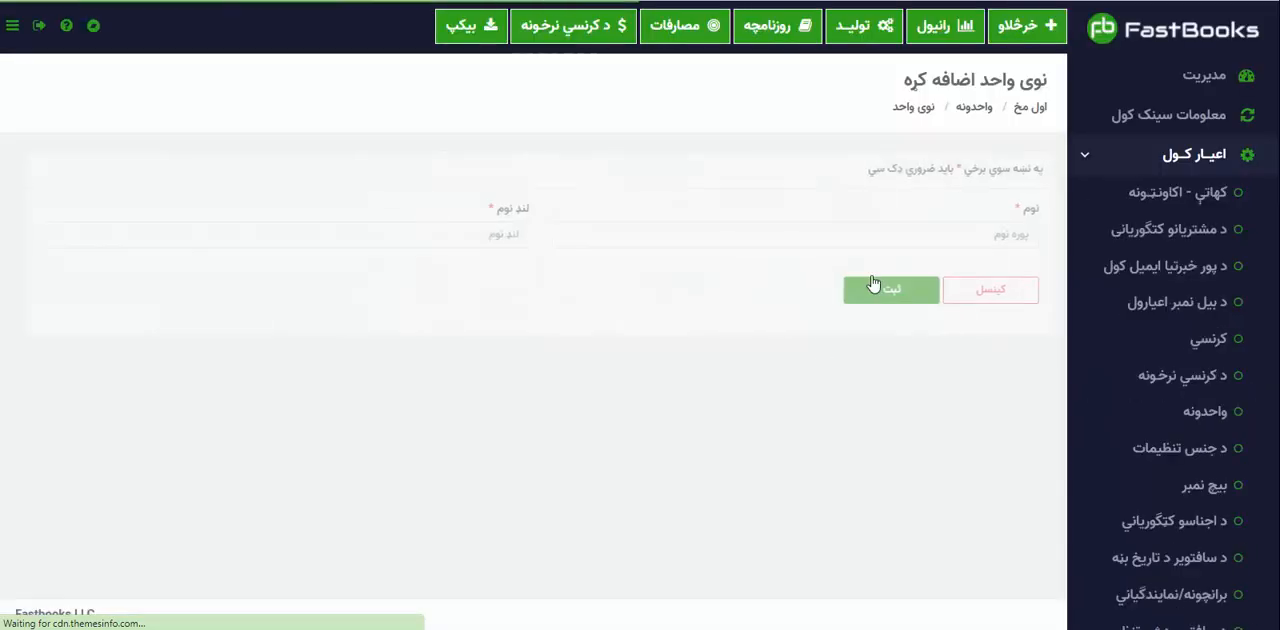
pyautogui.click(874, 238)
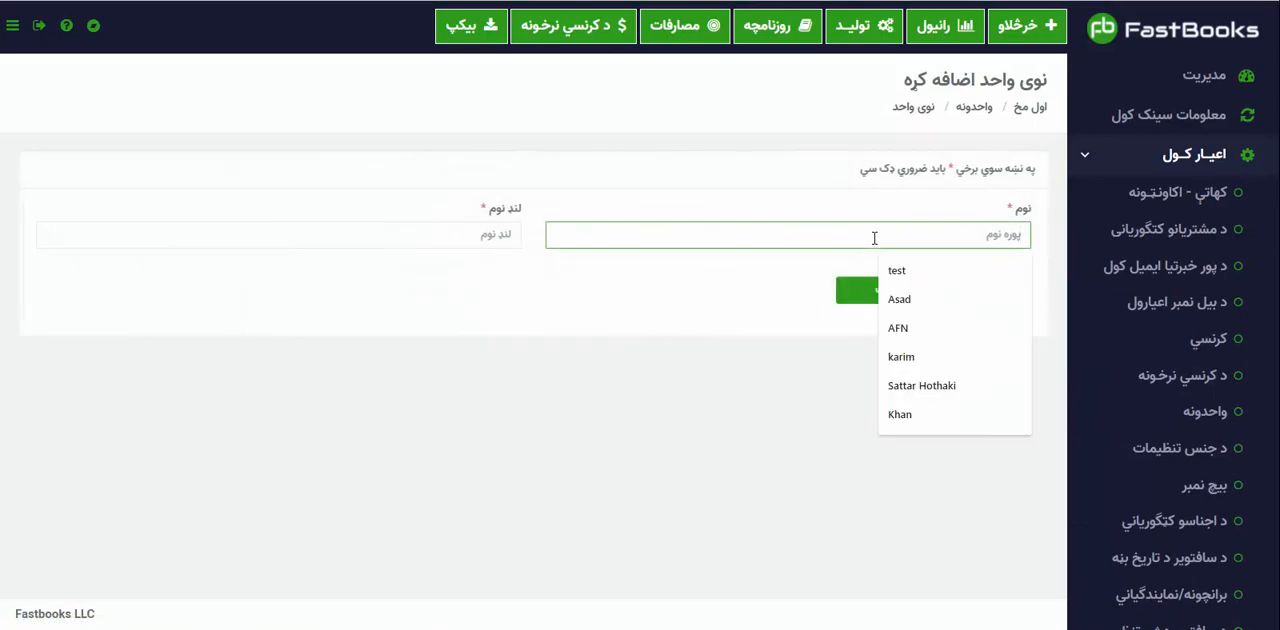
pyautogui.write('دبه')
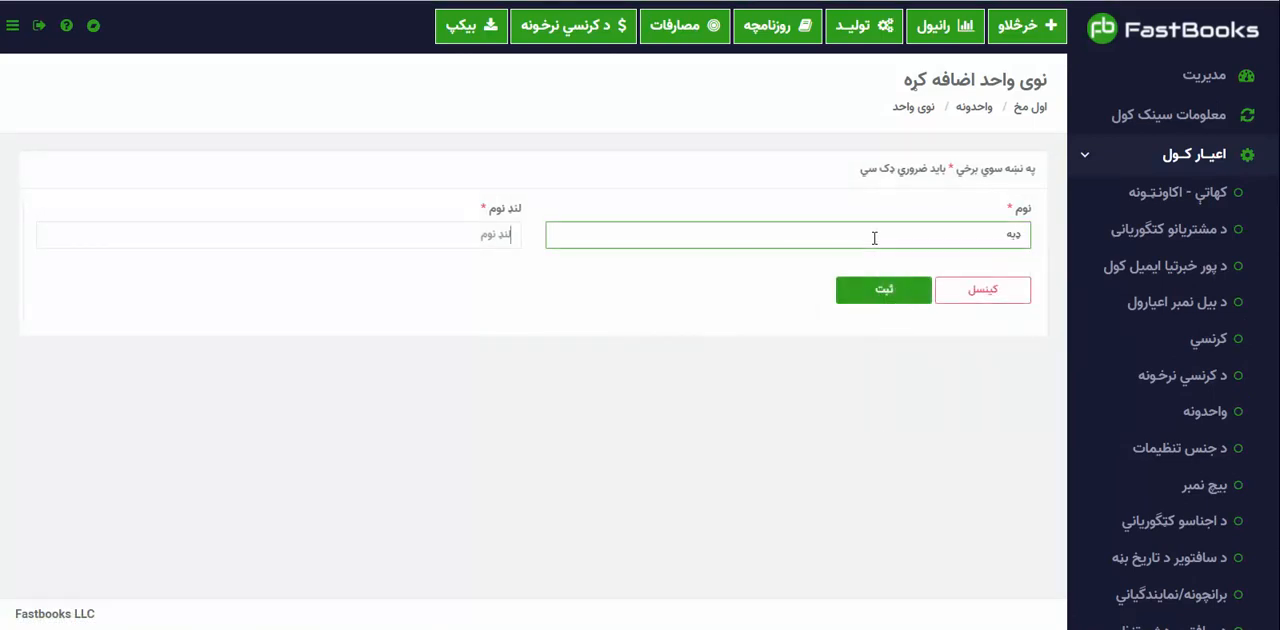
pyautogui.press('Tab')
pyautogui.write('دبه')
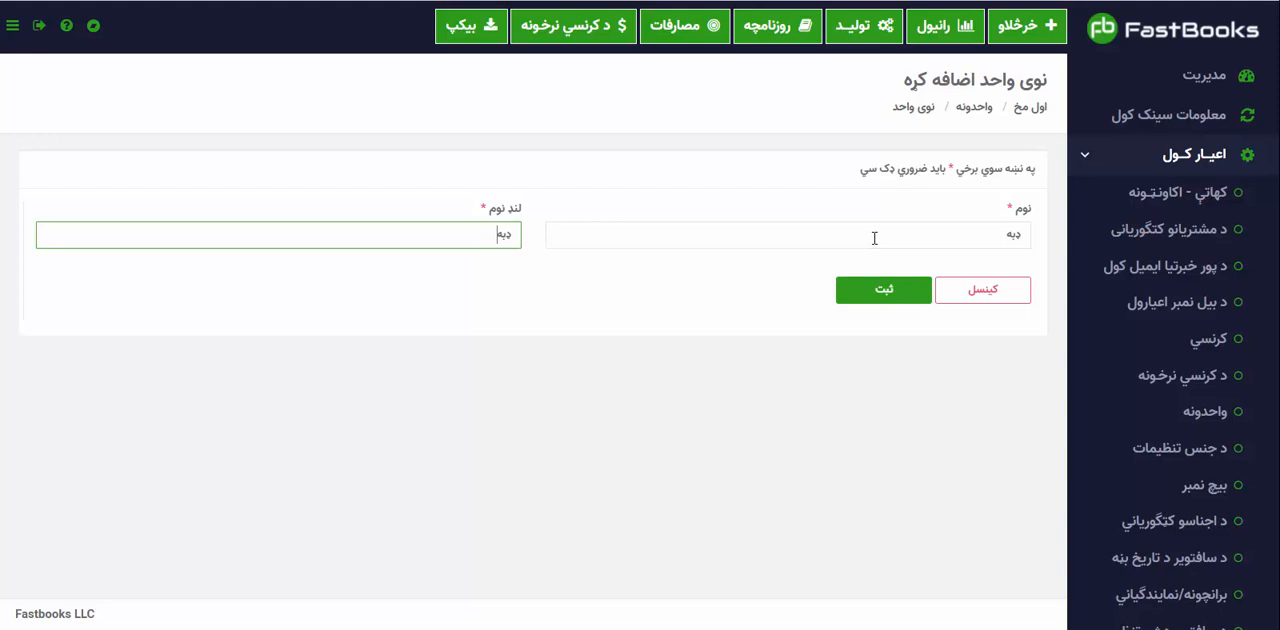
pyautogui.press('Return')
# View the accounts list in the settings section and return to the management dashboard.
pyautogui.click(1114, 156)
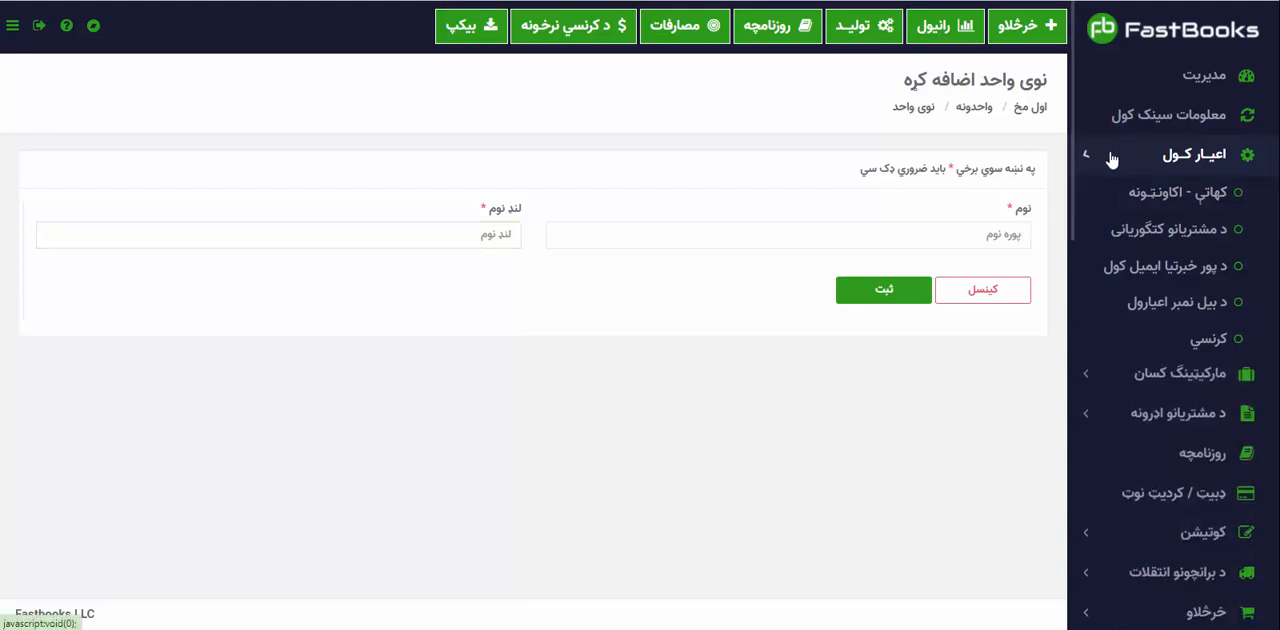
pyautogui.click(1178, 96)
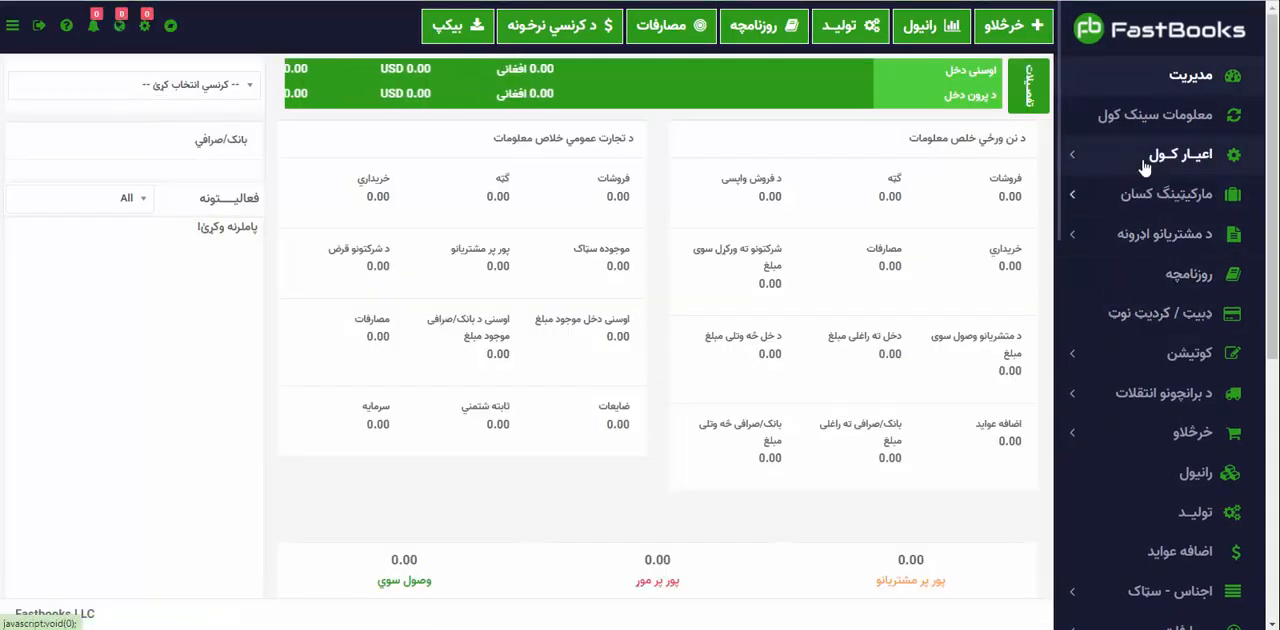
pyautogui.click(1146, 166)
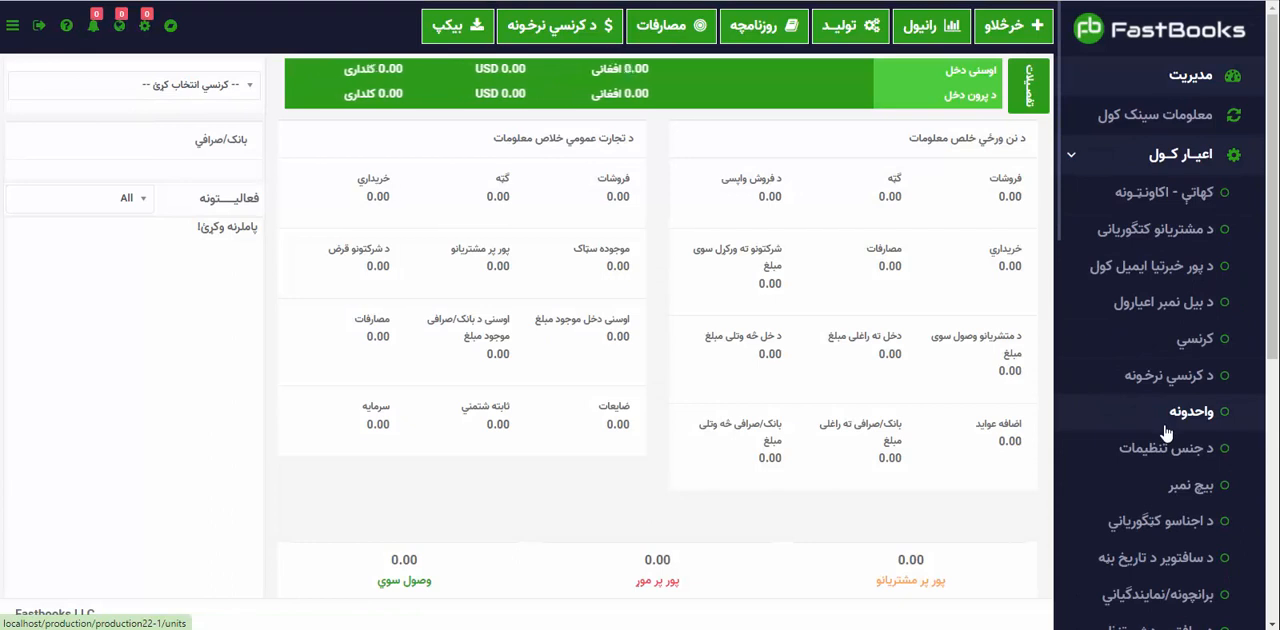
pyautogui.scroll(-1, 1167, 432)
pyautogui.scroll(1, 1165, 400)
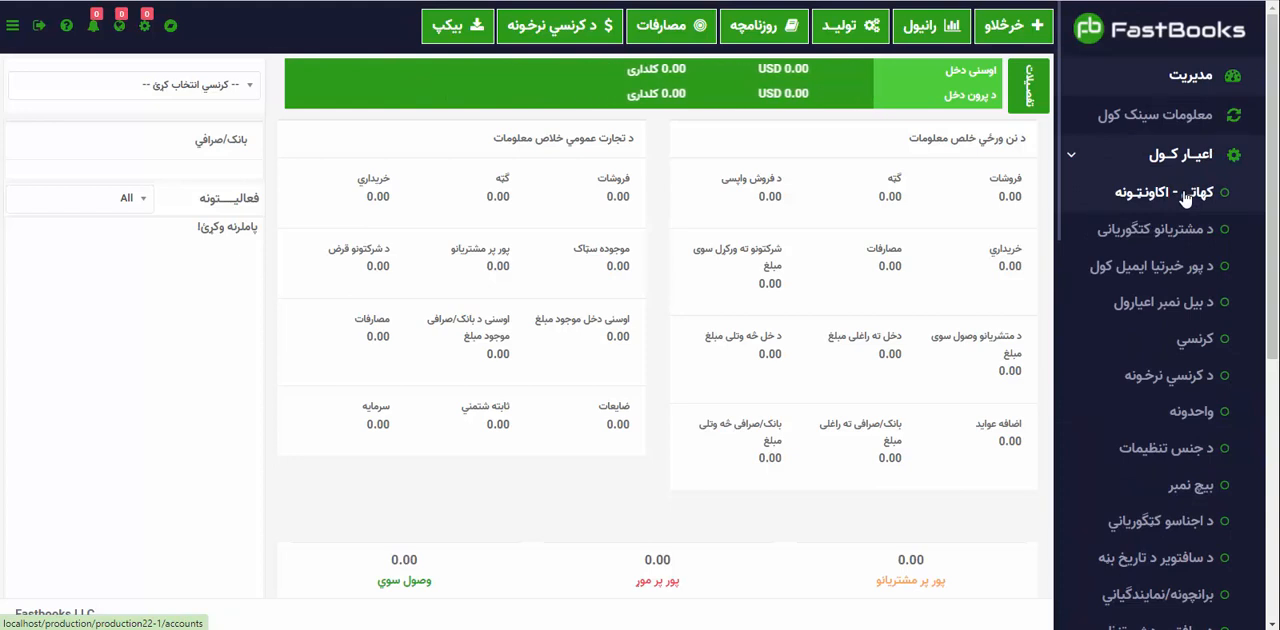
pyautogui.click(1183, 195)
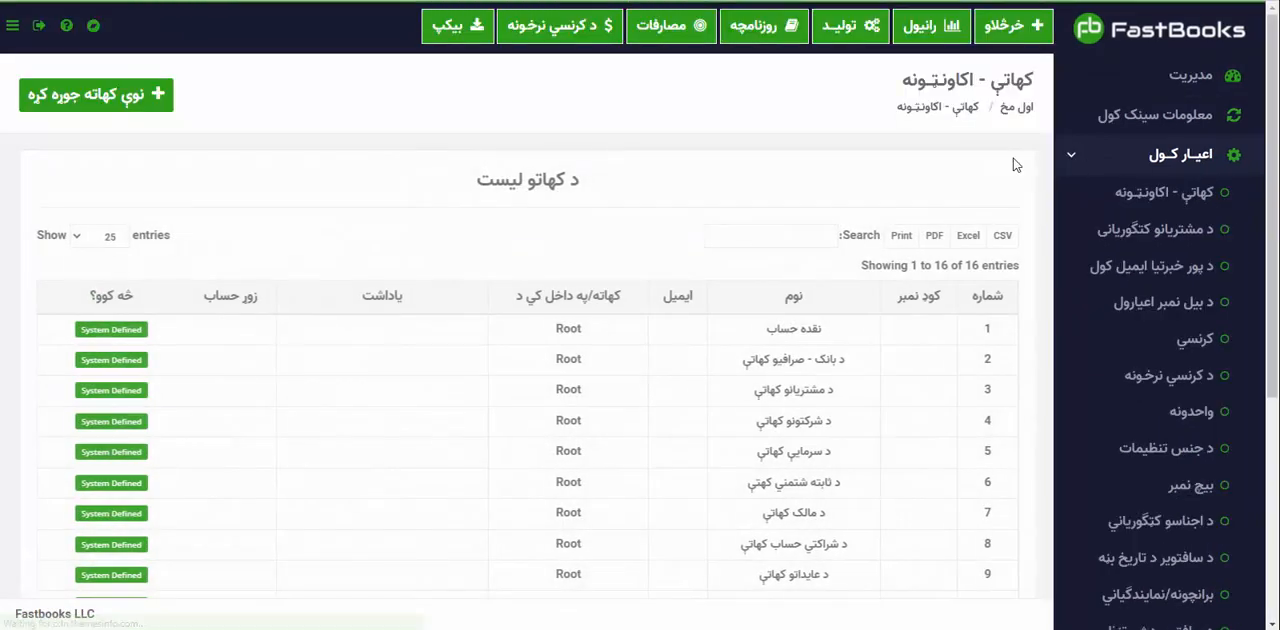
pyautogui.click(1078, 158)
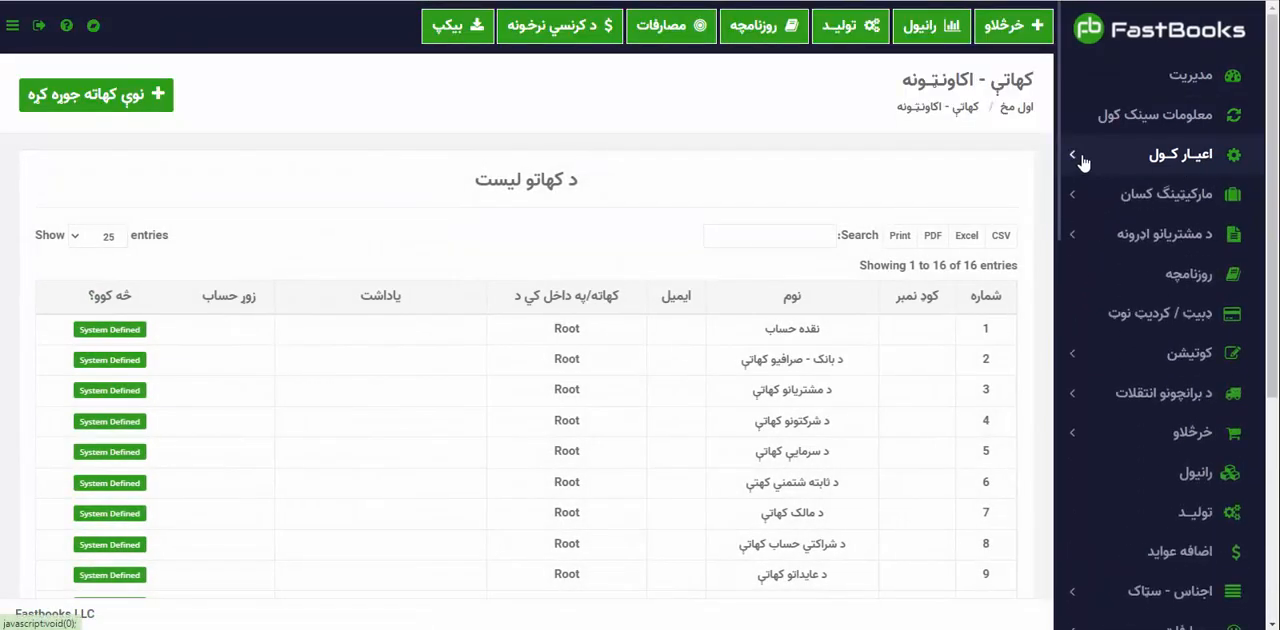
pyautogui.click(1188, 90)
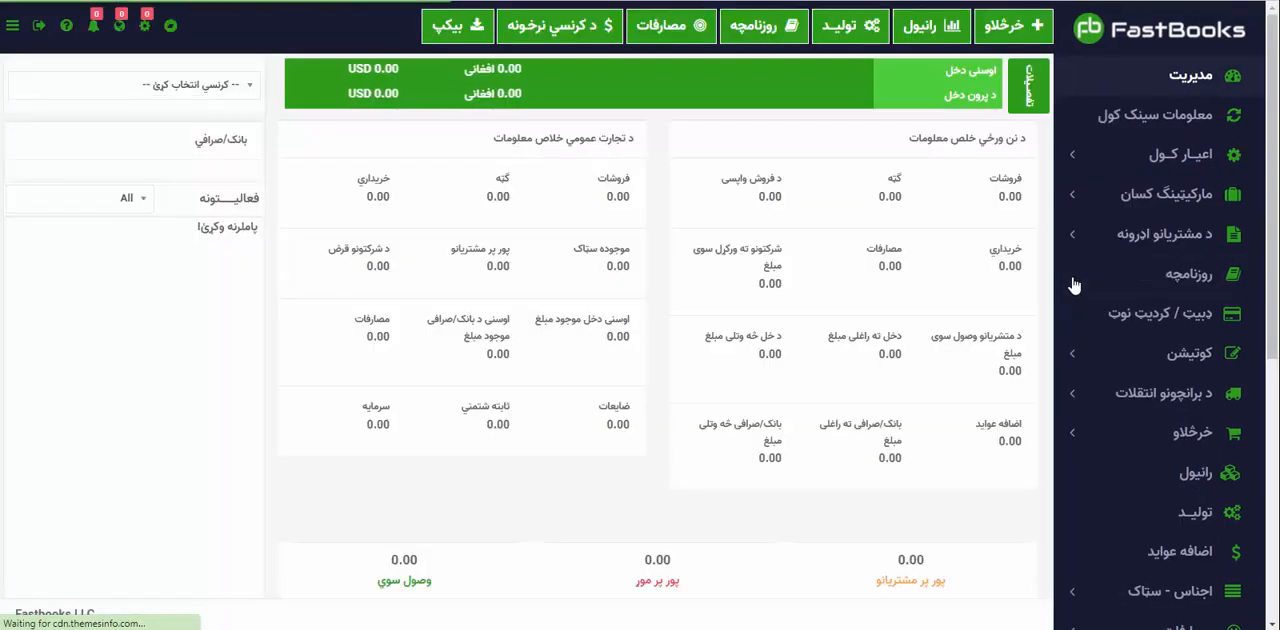
# Open the form for registering a new warehouse, shop or market from the stock section's warehouse list.
pyautogui.scroll(-1, 1102, 490)
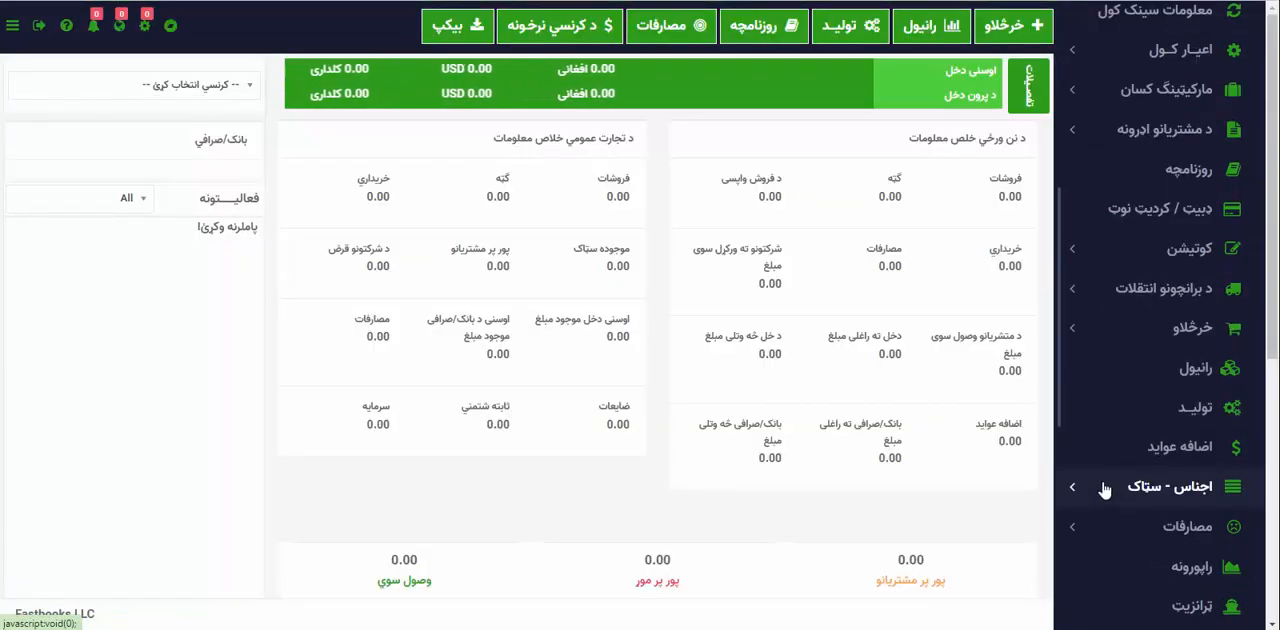
pyautogui.scroll(-2, 1102, 526)
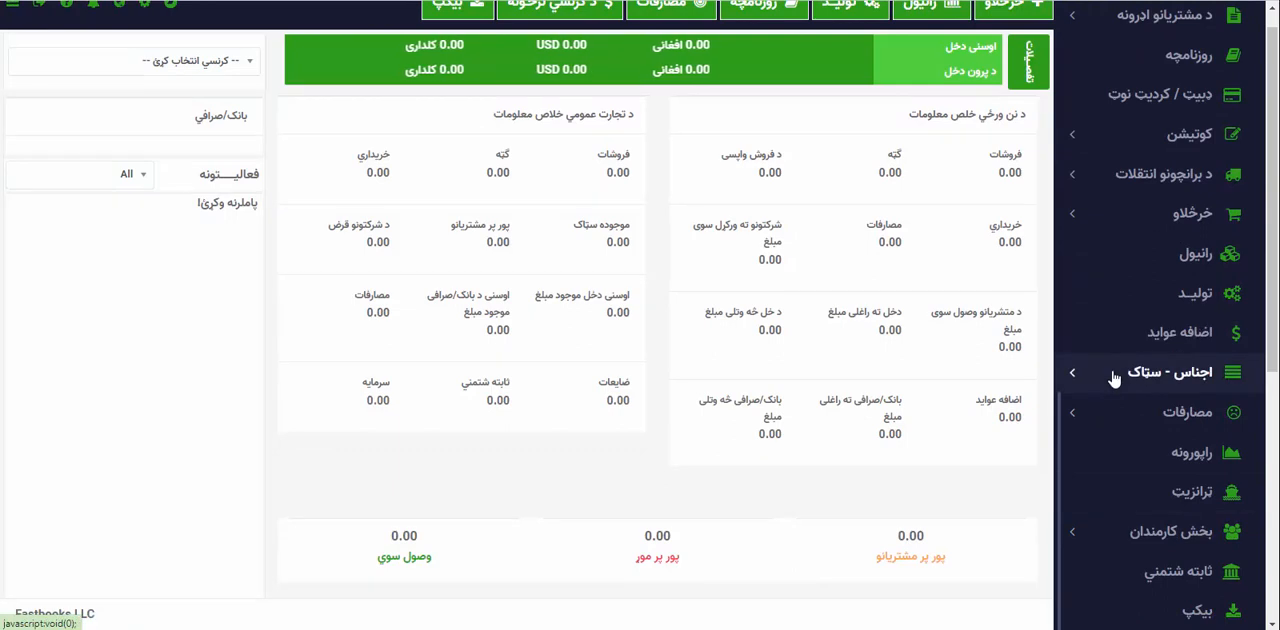
pyautogui.click(1113, 377)
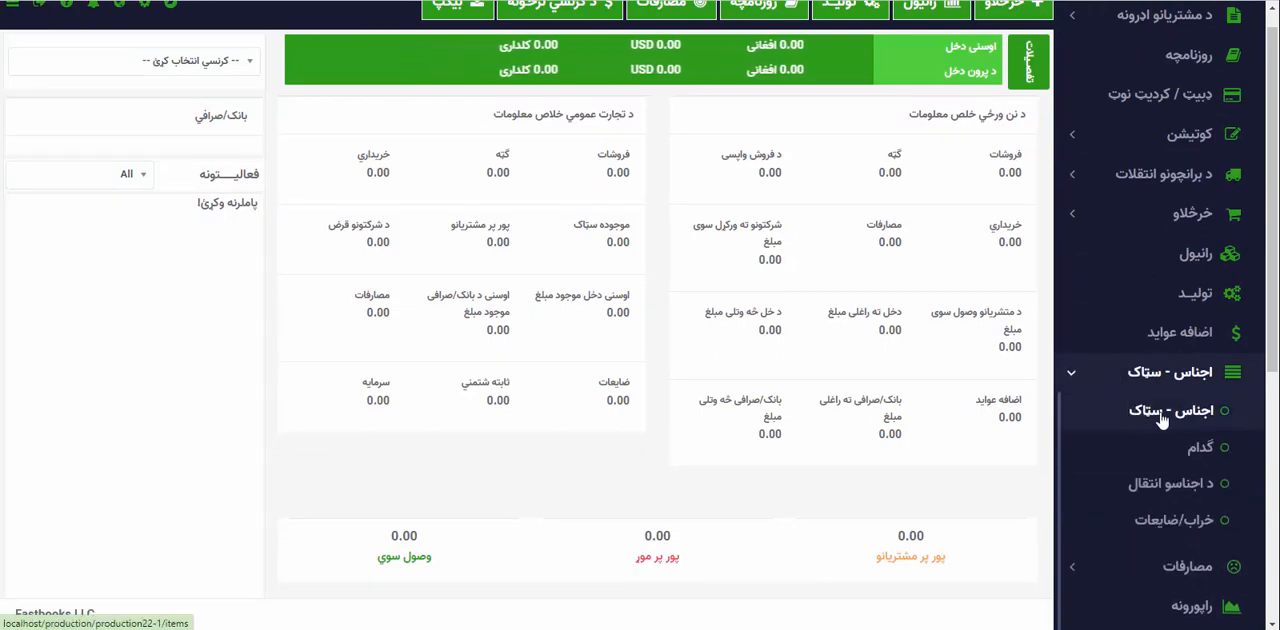
pyautogui.click(1200, 458)
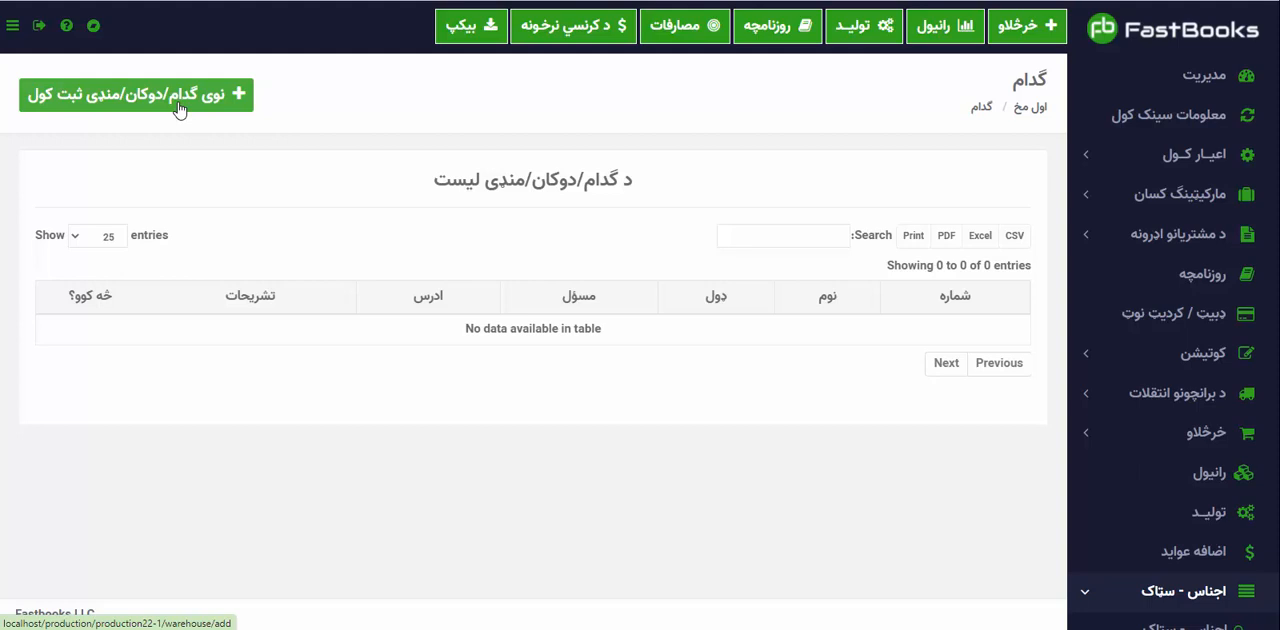
pyautogui.click(180, 106)
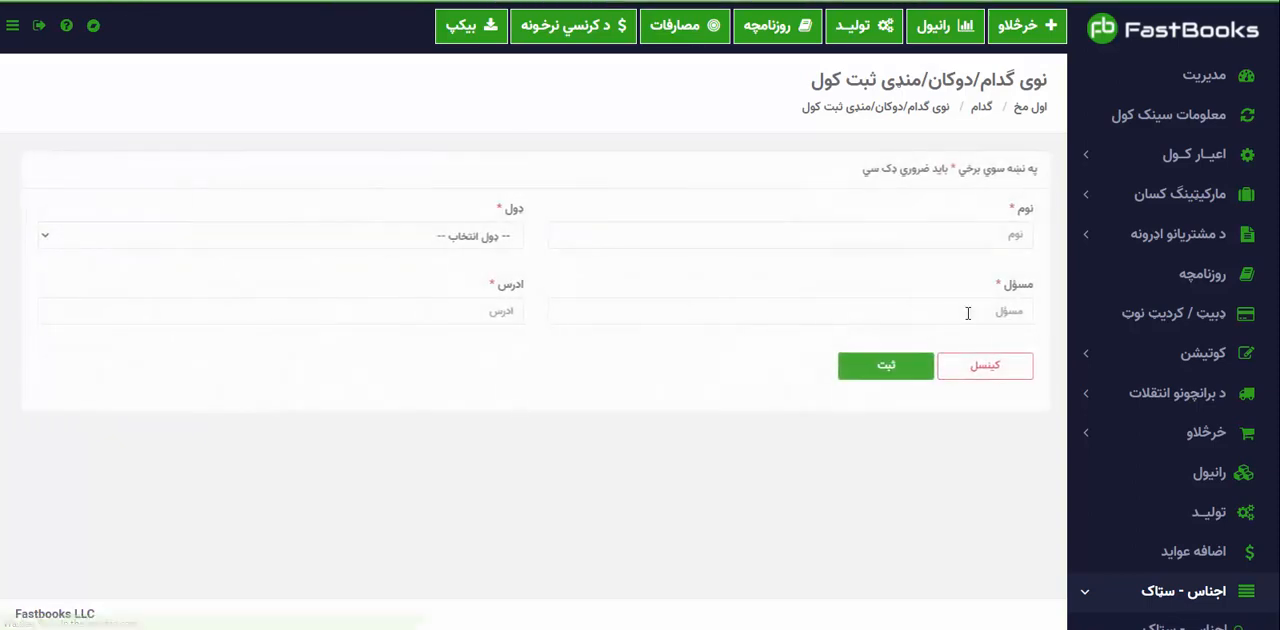
# Name the new warehouse entry امانت منډی and set its type to خرڅلاو.
pyautogui.click(973, 236)
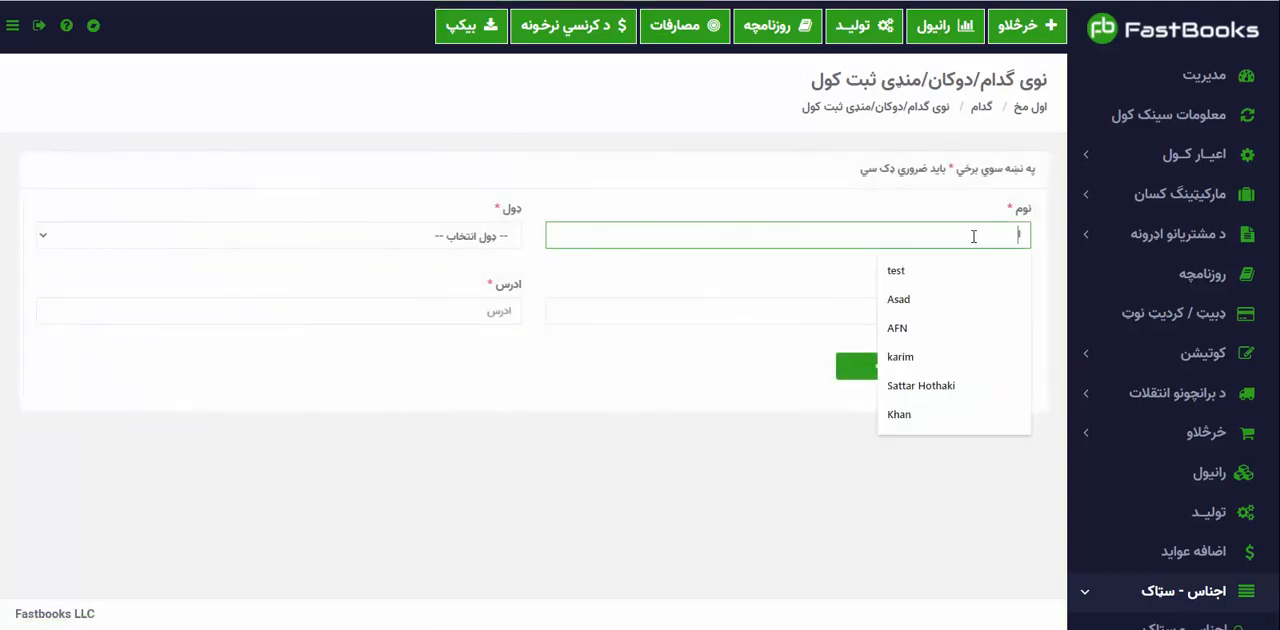
pyautogui.write('امانت مندی')
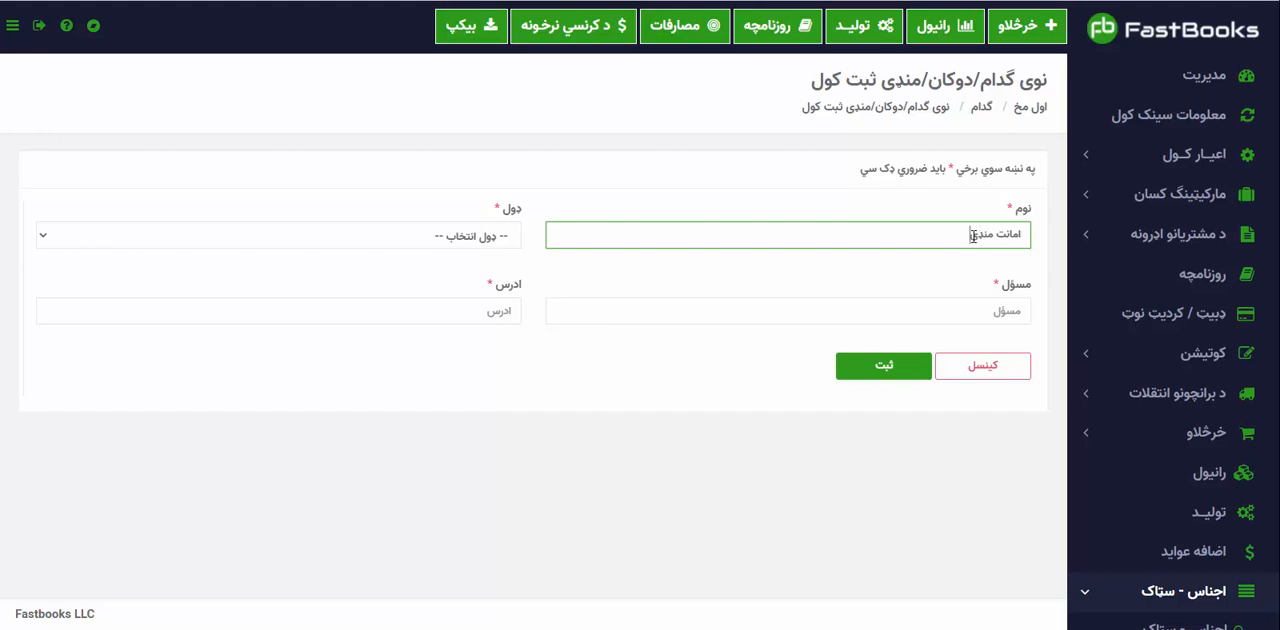
pyautogui.press('Tab')
pyautogui.press('space')
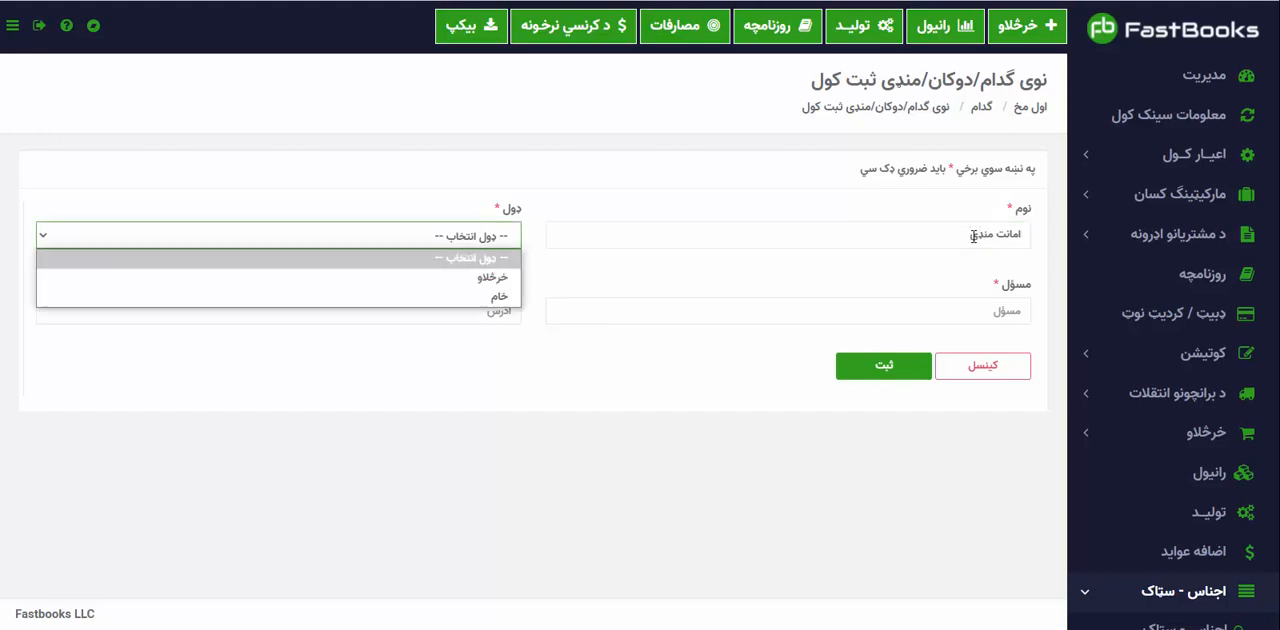
pyautogui.press('Down')
pyautogui.press('Return')
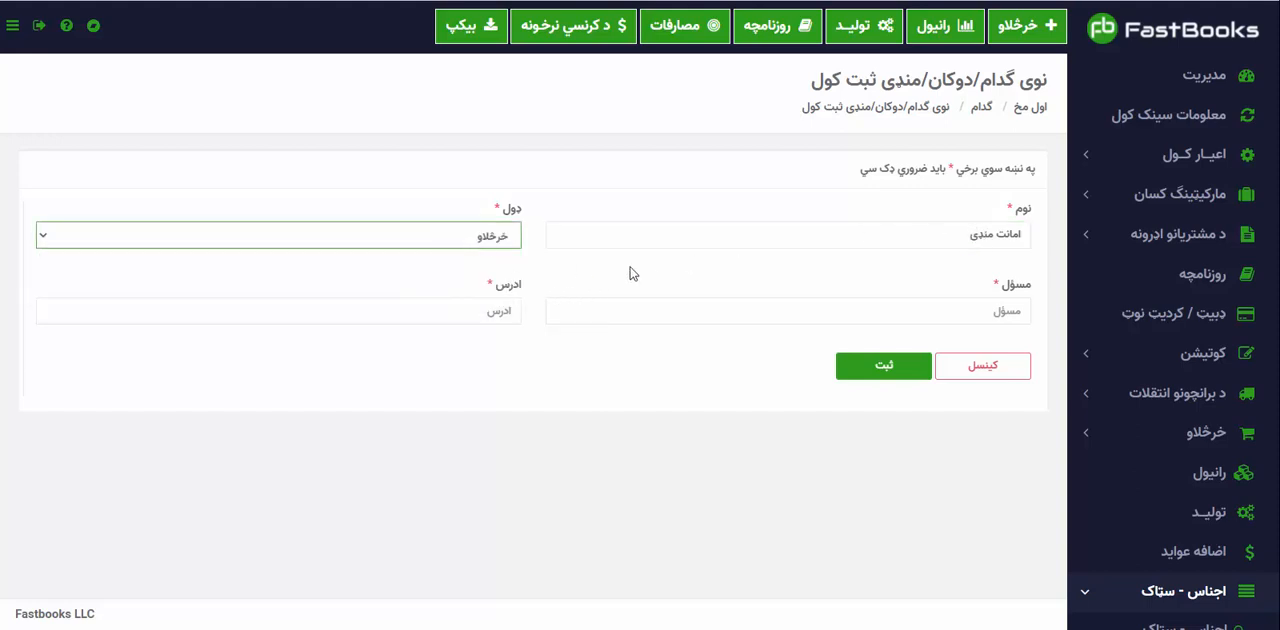
# Fill in the responsible person and address for امانت منډی from the saved suggestions and save the entry.
pyautogui.click(865, 312)
pyautogui.click(886, 350)
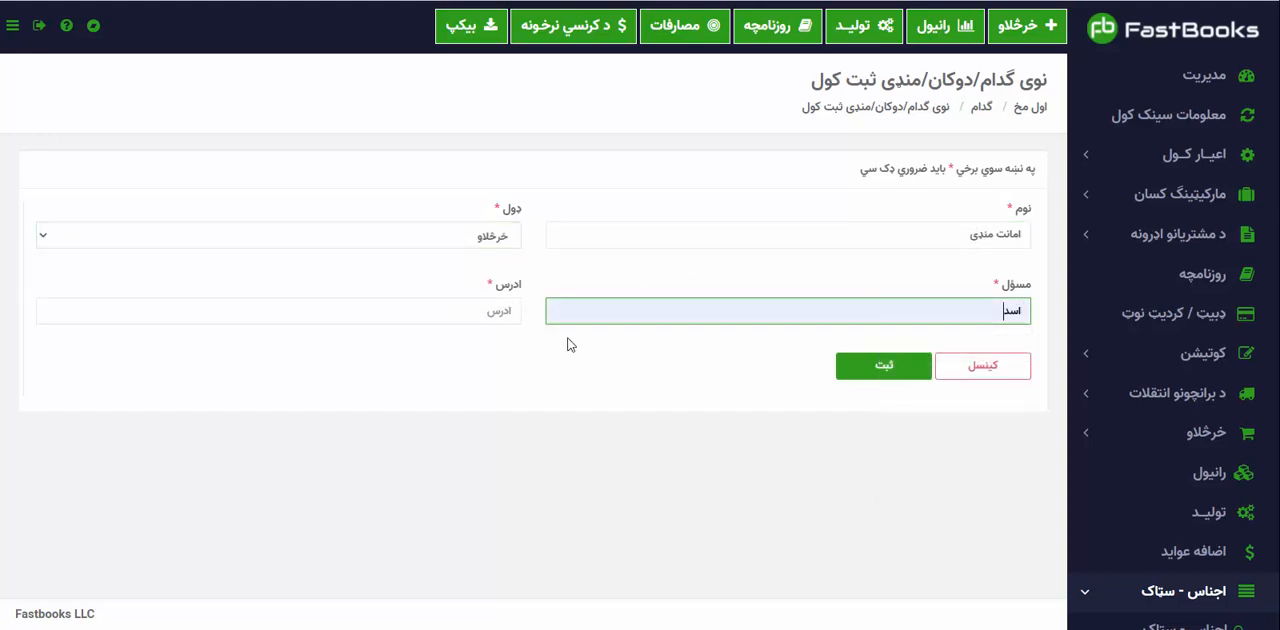
pyautogui.click(478, 319)
pyautogui.click(428, 407)
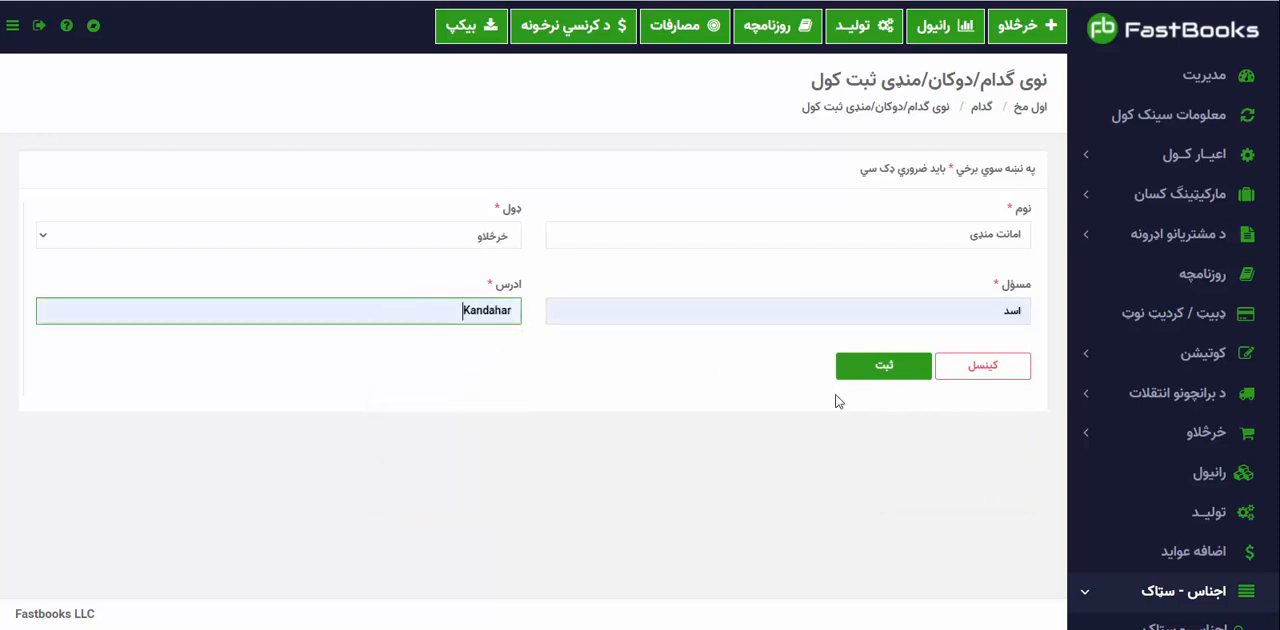
pyautogui.click(877, 381)
# Start another warehouse entry named رحمت منډی with the type خرڅلاو.
pyautogui.click(969, 228)
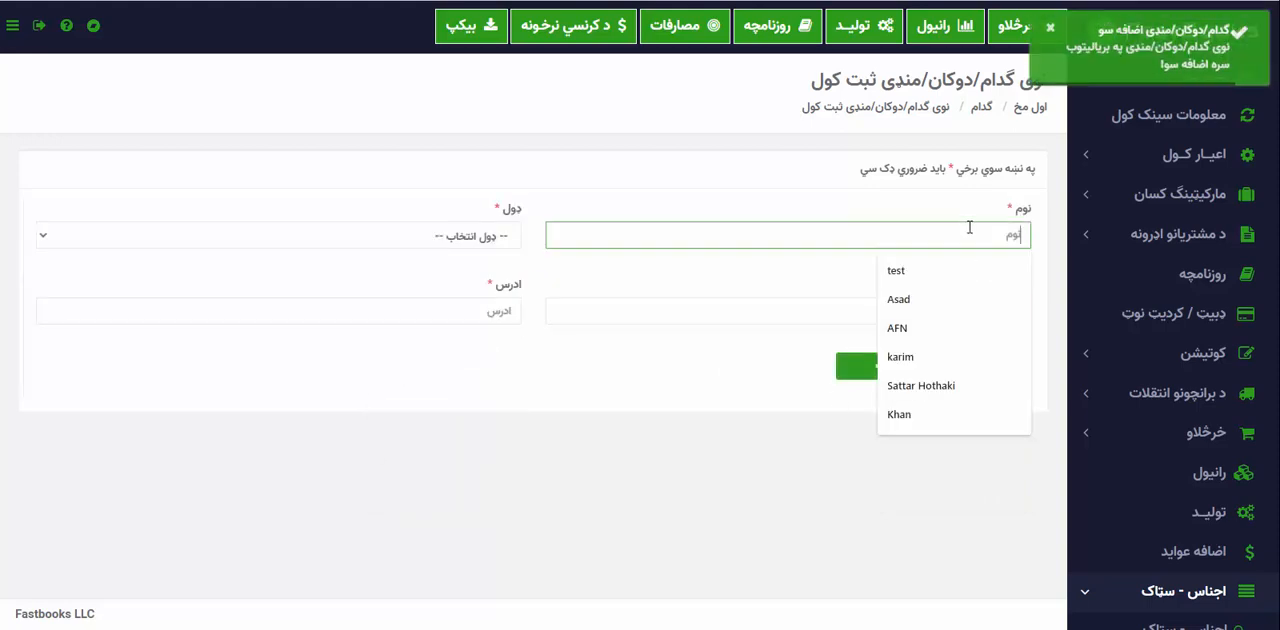
pyautogui.write('رحمت م')
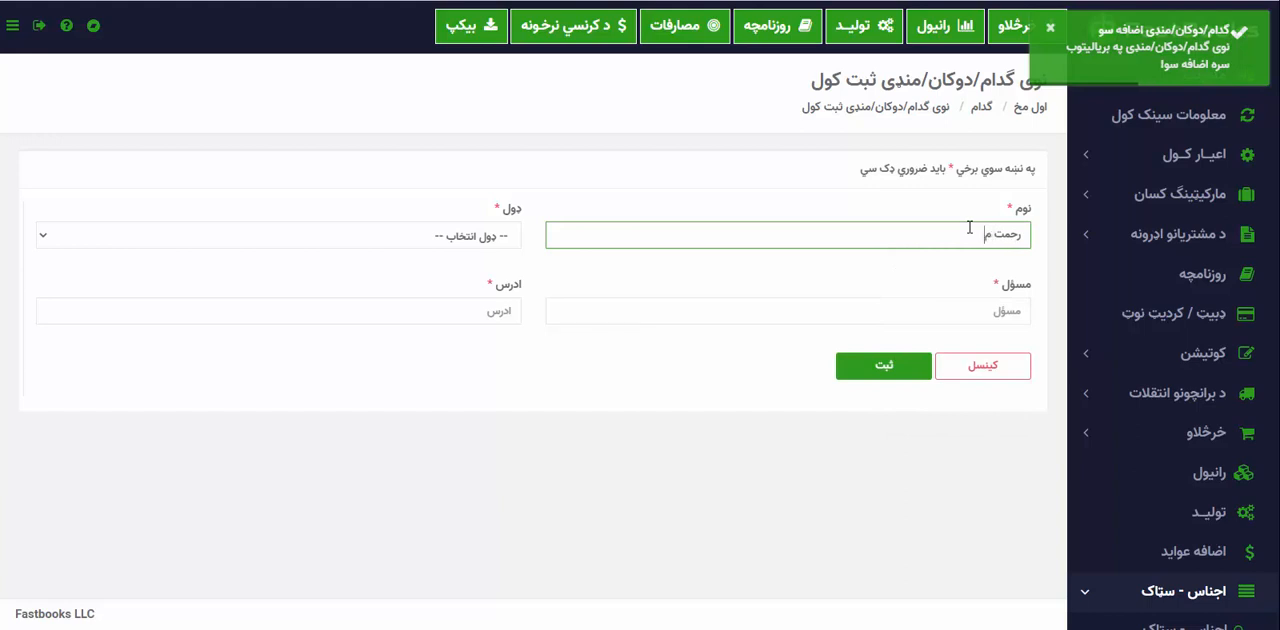
pyautogui.write('ندی')
pyautogui.press('Tab')
pyautogui.press('space')
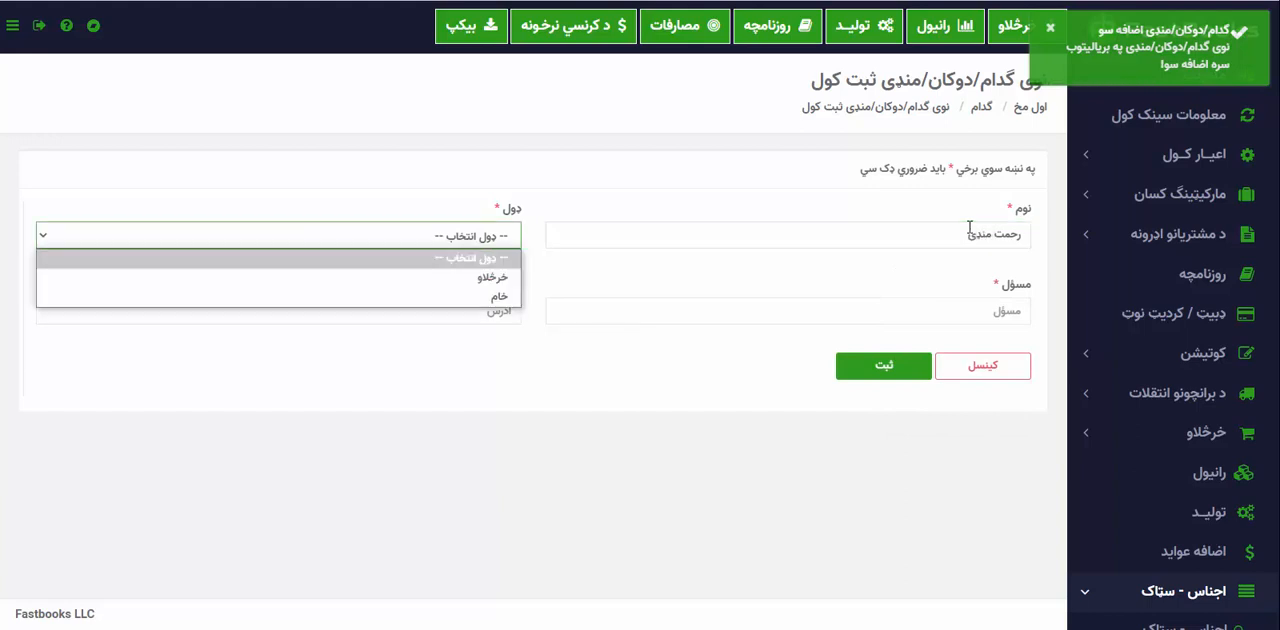
pyautogui.press('Down')
pyautogui.press('Return')
# Fill in the responsible person and address for رحمت منډی from the saved suggestions and save the entry.
pyautogui.click(903, 311)
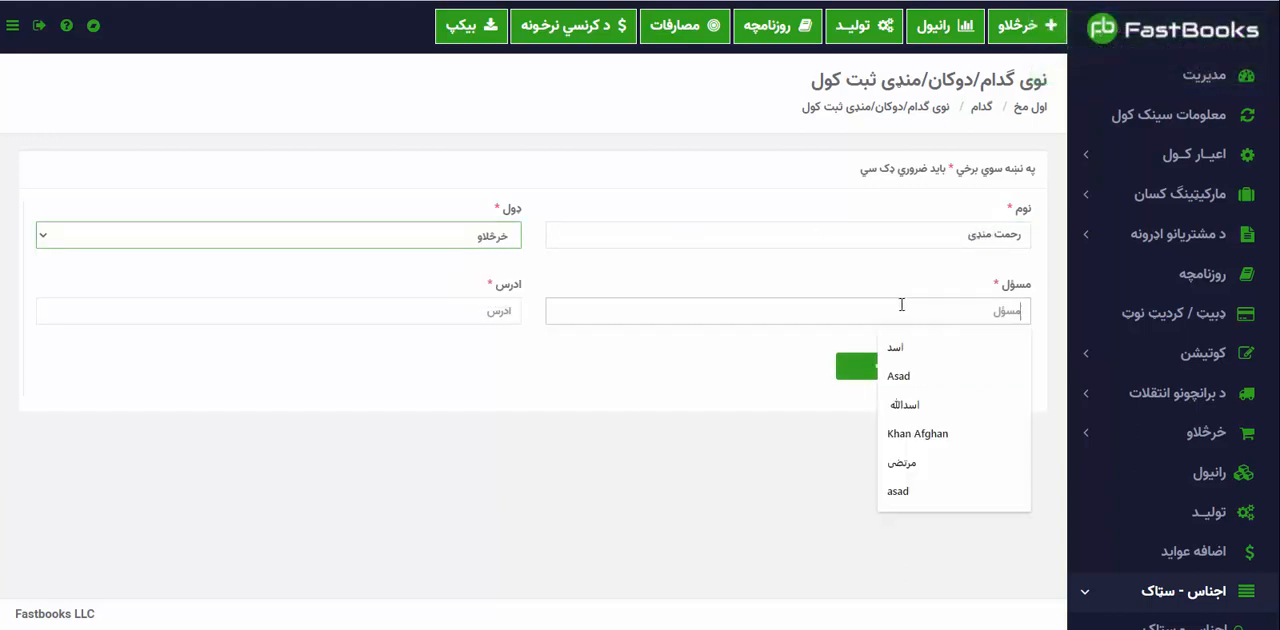
pyautogui.write('اس')
pyautogui.click(904, 404)
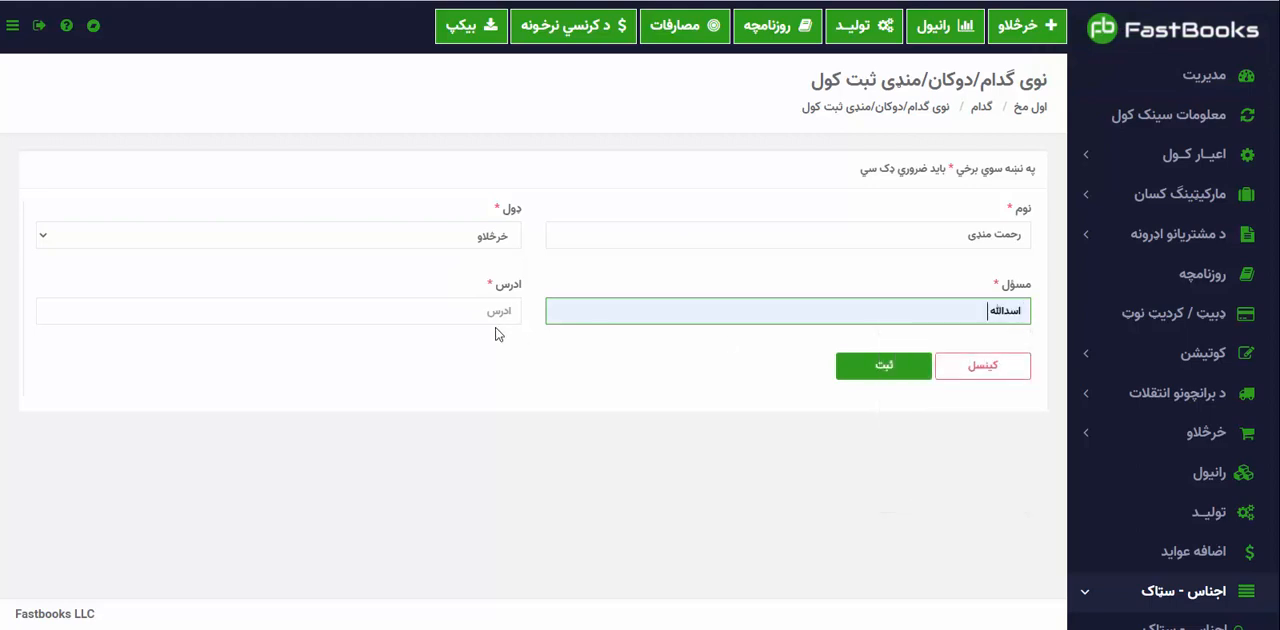
pyautogui.click(497, 311)
pyautogui.click(423, 433)
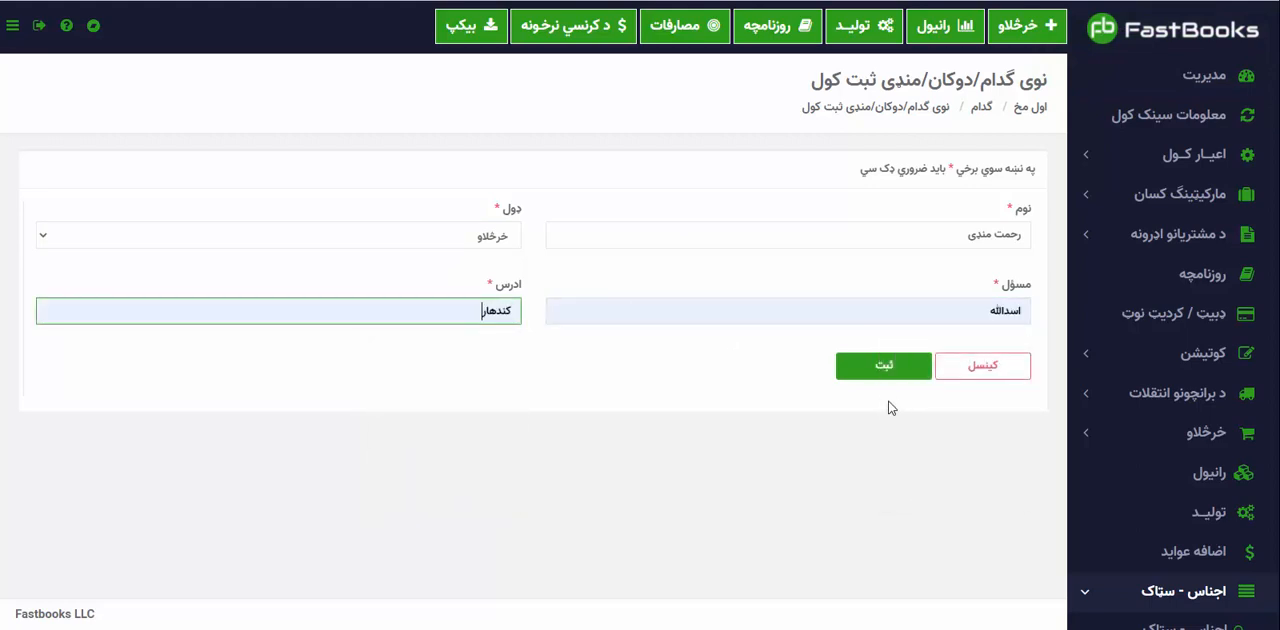
pyautogui.click(885, 370)
# Start a third warehouse entry named اولیا منډی with the type خرڅلاو.
pyautogui.click(1000, 242)
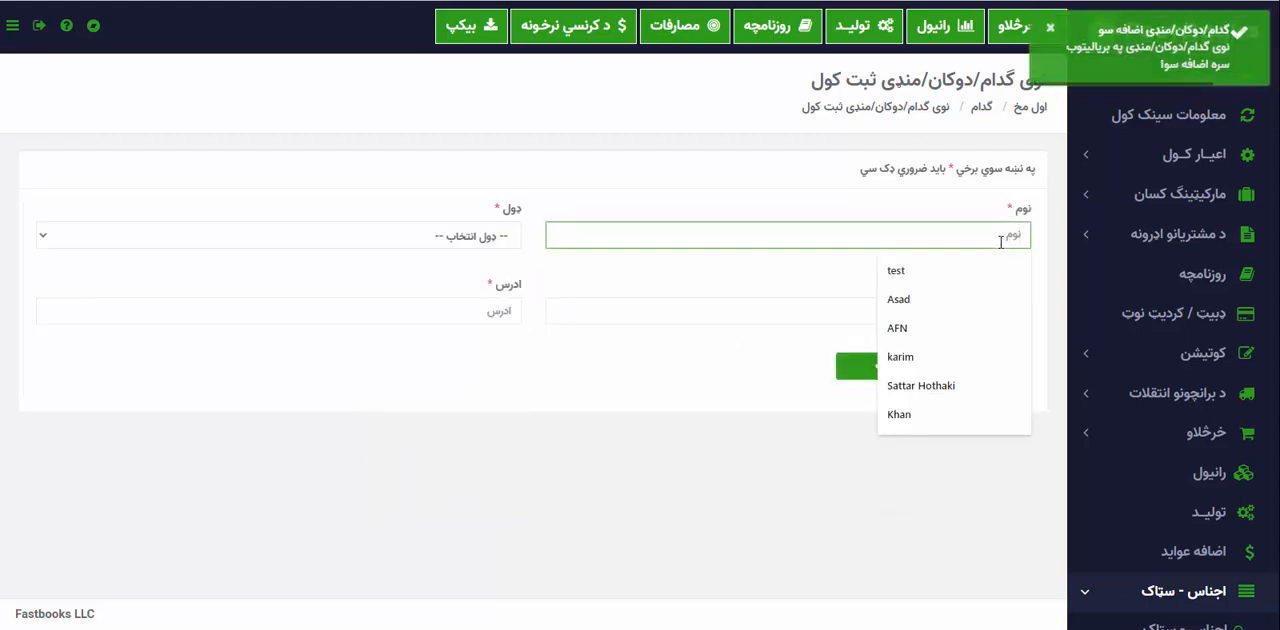
pyautogui.write('اولیا م')
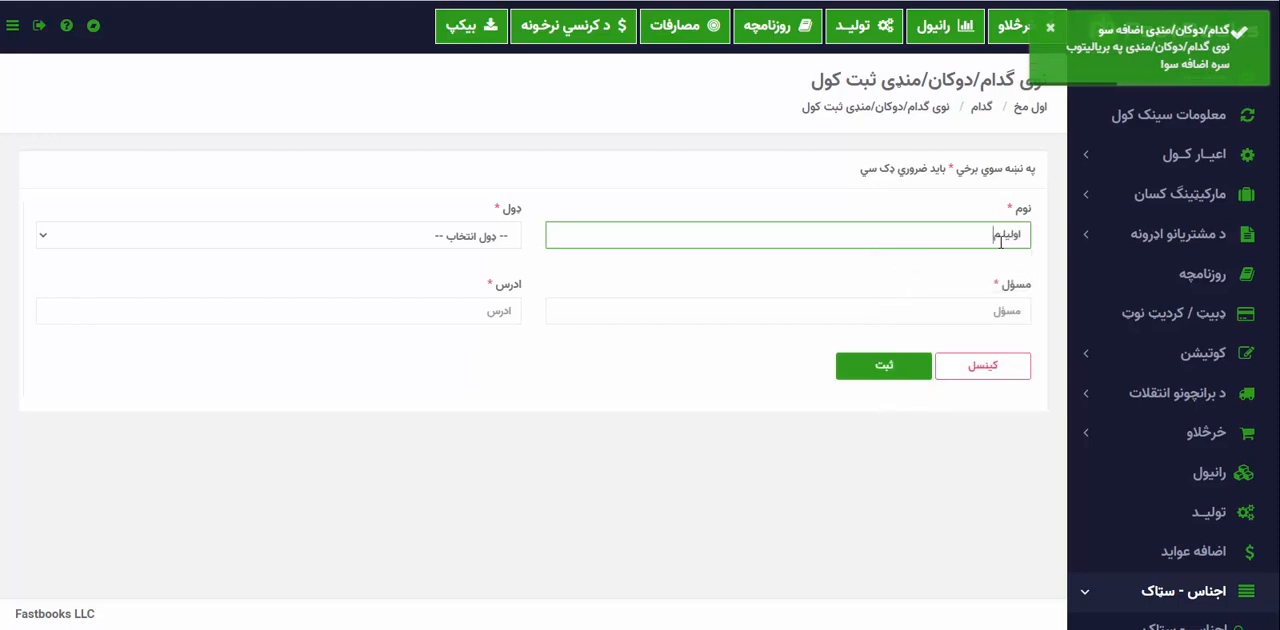
pyautogui.write('نډی')
pyautogui.press('Tab')
pyautogui.press('space')
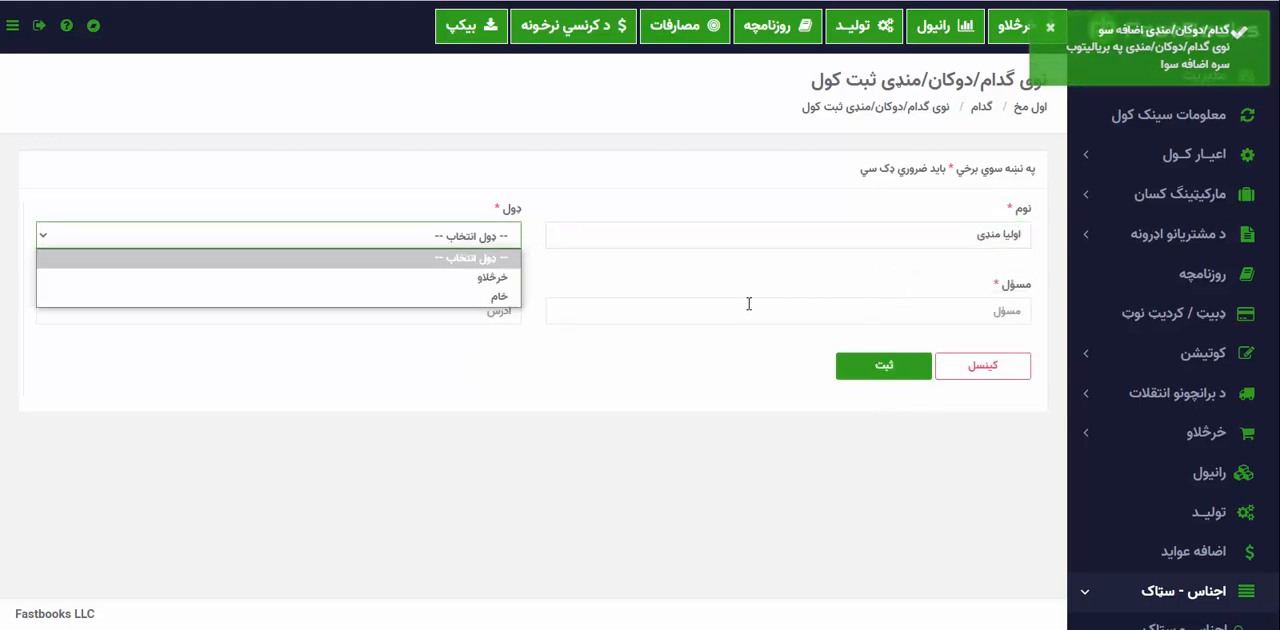
pyautogui.click(510, 278)
# Fill in the responsible person and address for اولیا منډی from the saved suggestions and save the entry.
pyautogui.click(897, 320)
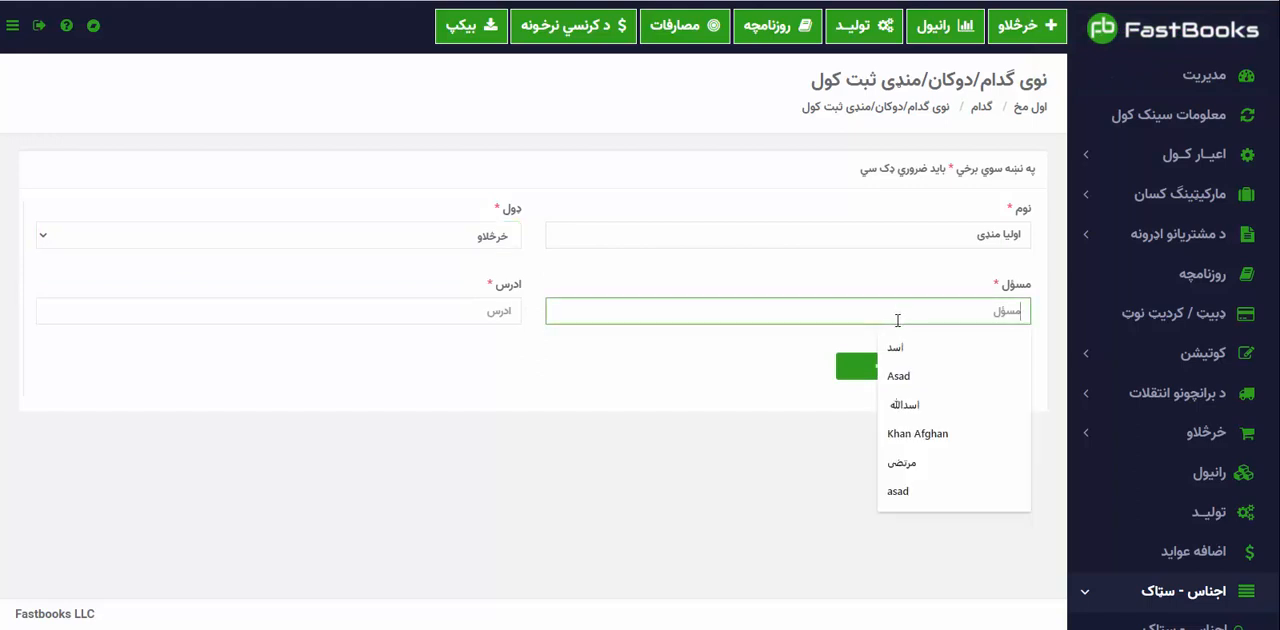
pyautogui.click(902, 462)
pyautogui.click(496, 311)
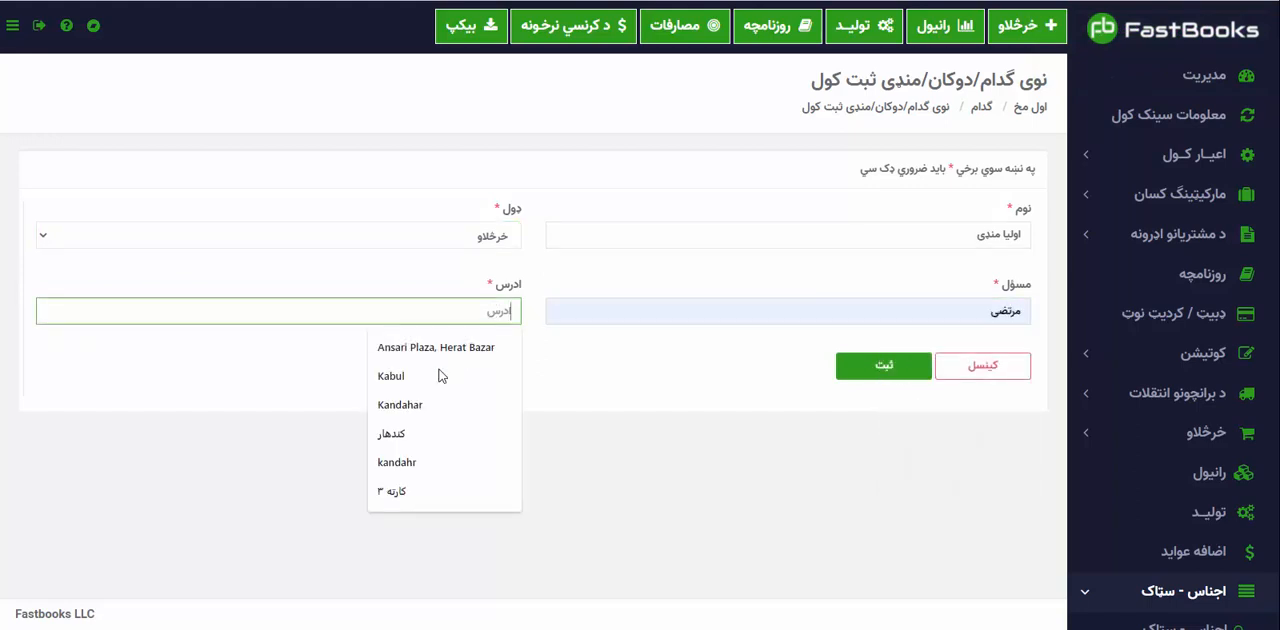
pyautogui.click(414, 433)
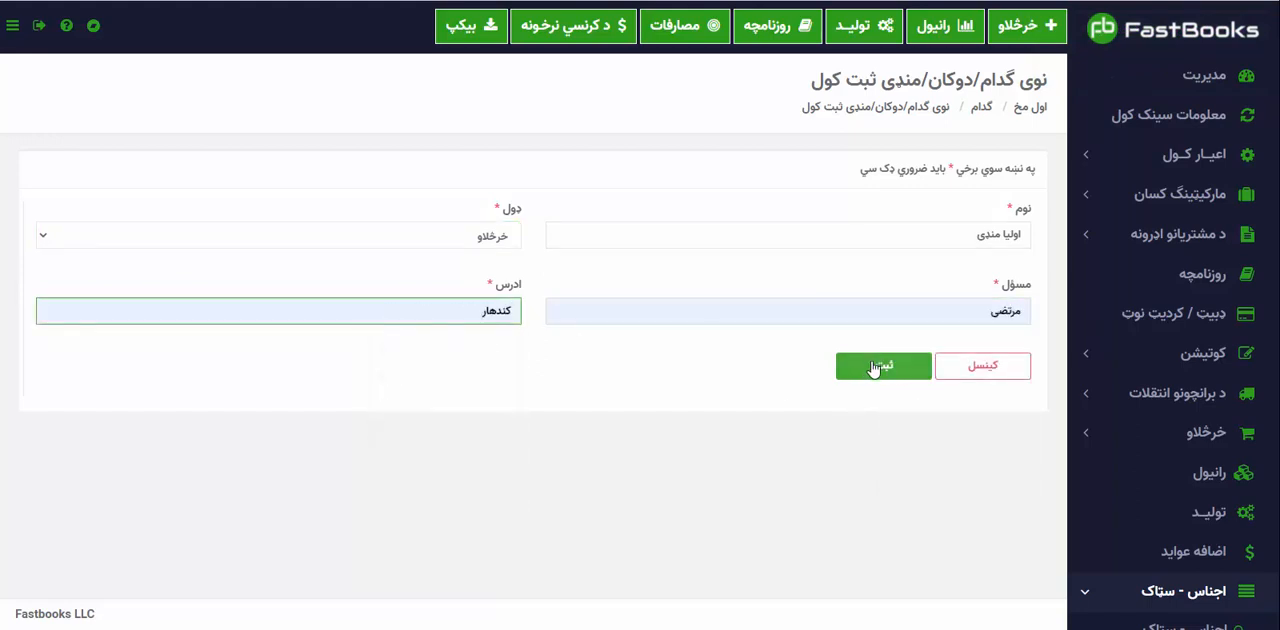
pyautogui.click(873, 366)
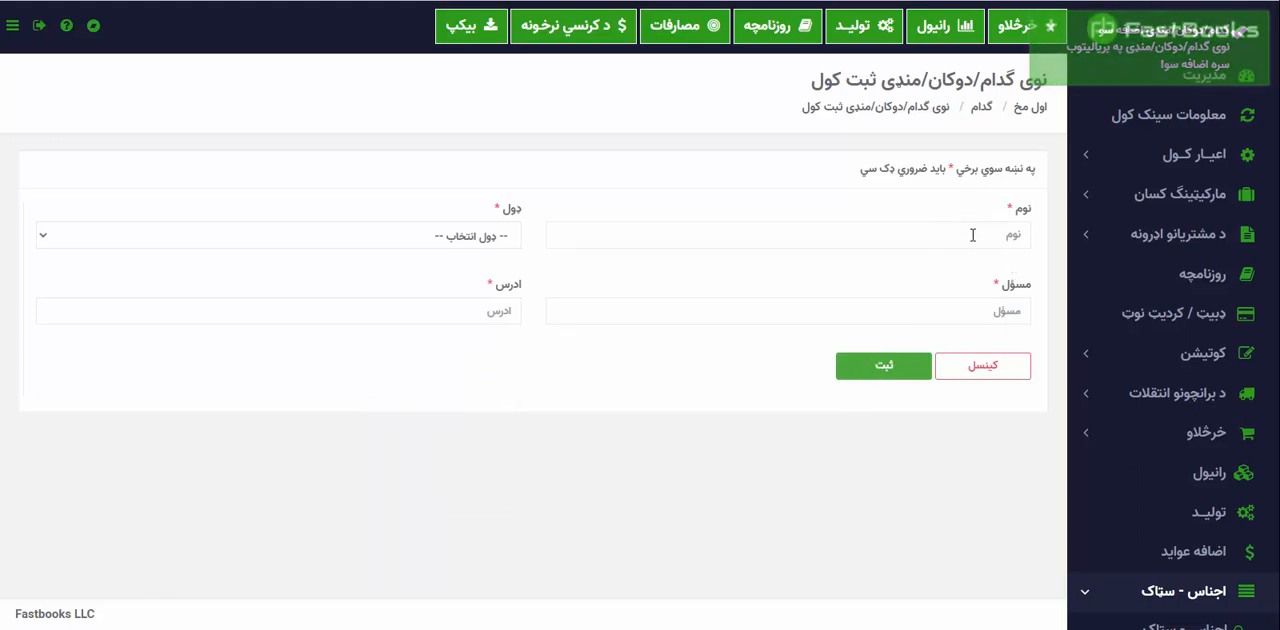
pyautogui.scroll(-1, 1089, 457)
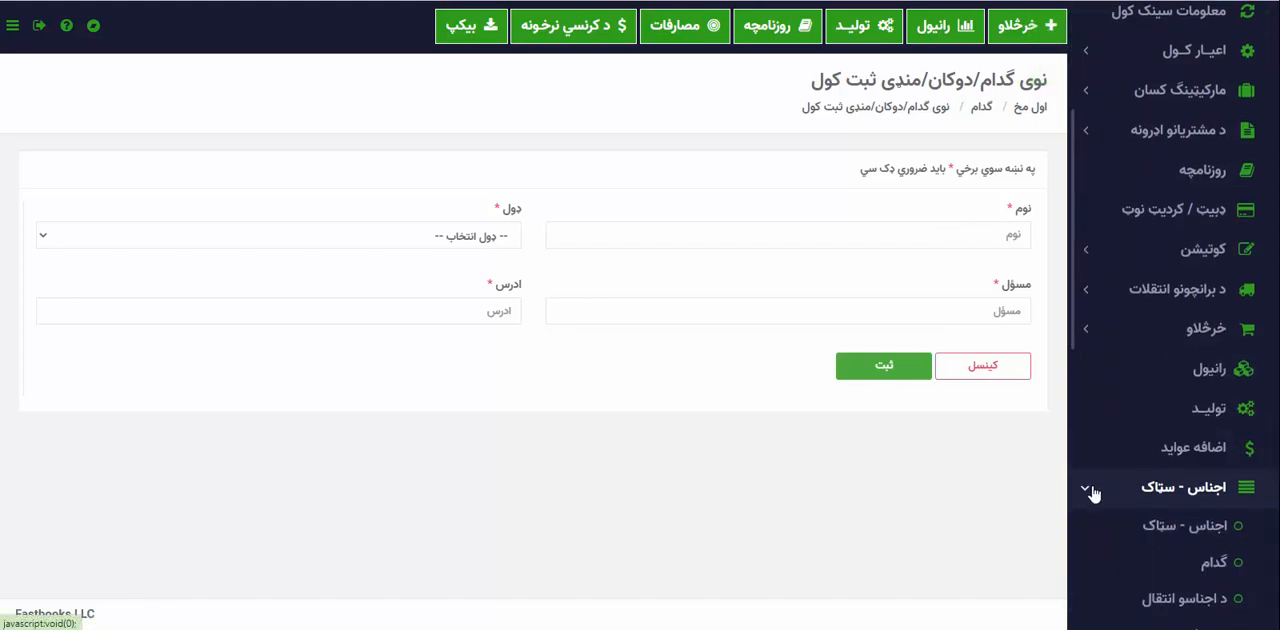
pyautogui.click(1092, 488)
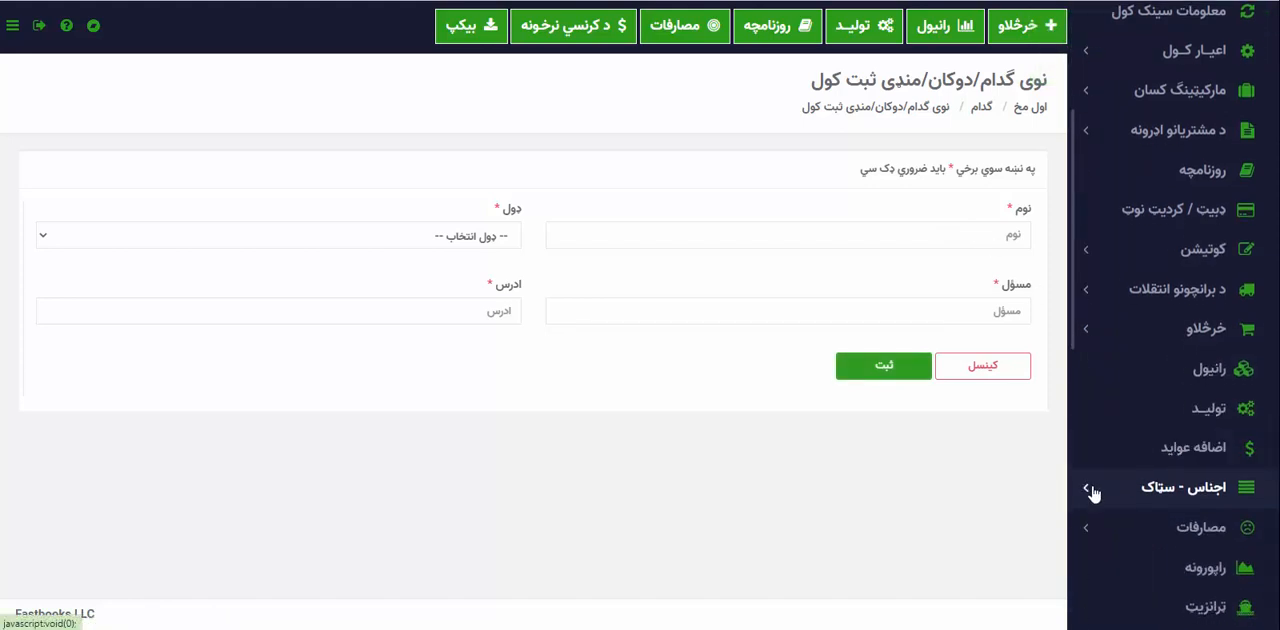
pyautogui.click(1092, 490)
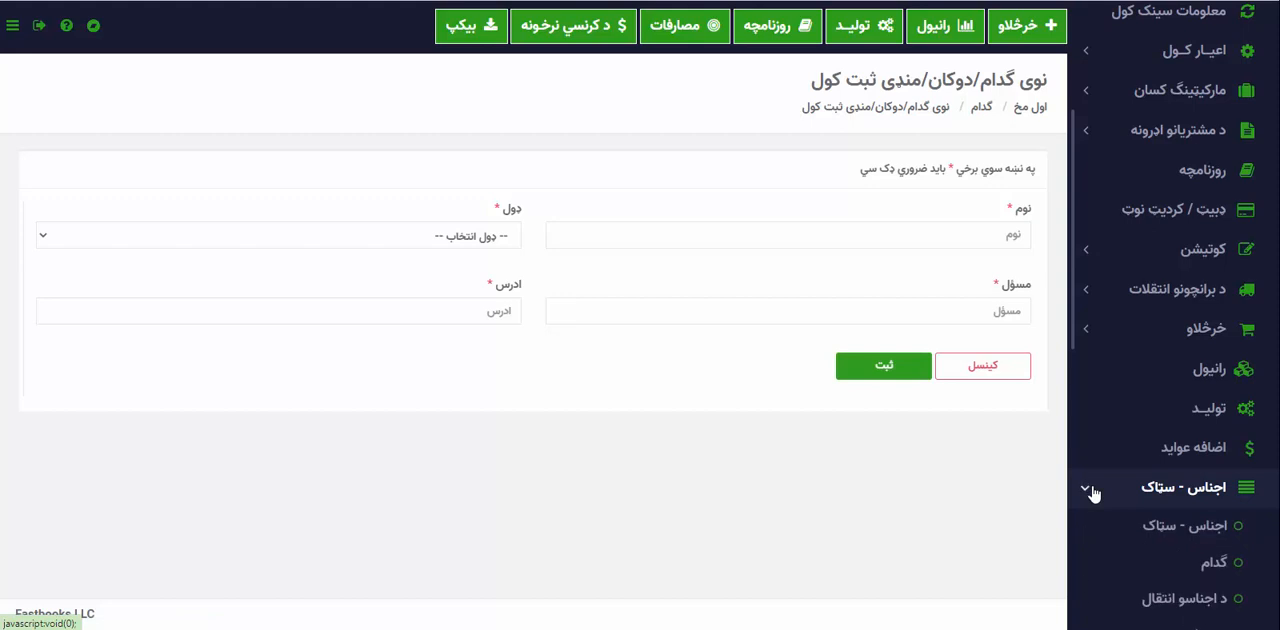
pyautogui.click(1092, 490)
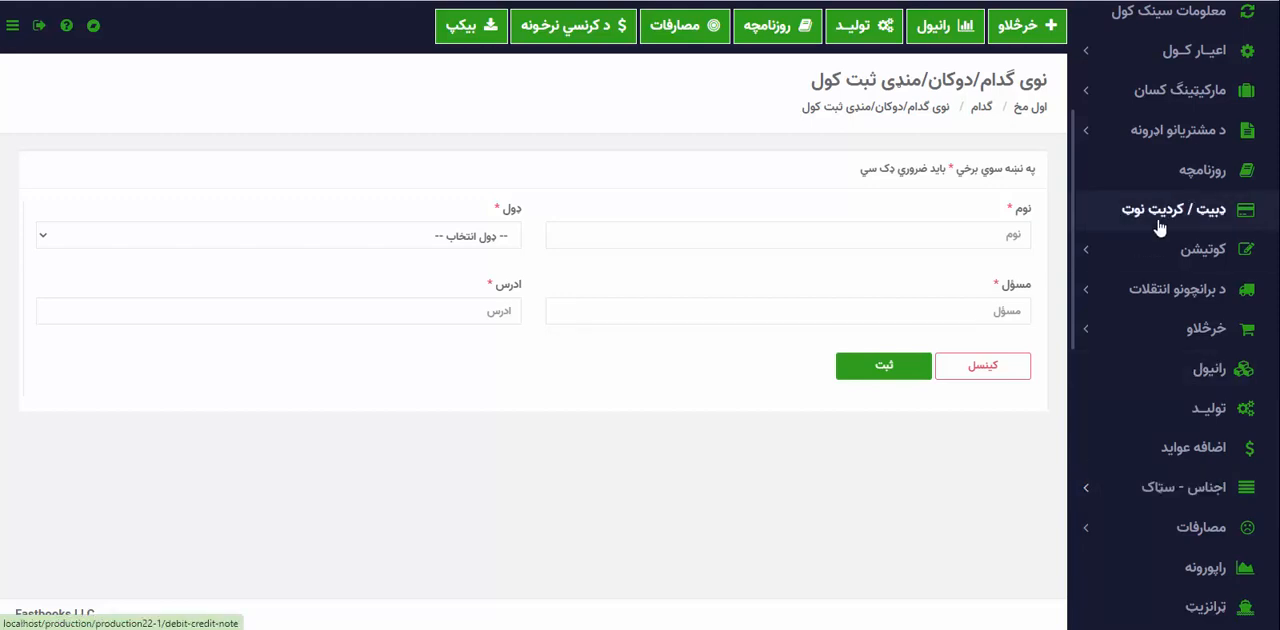
pyautogui.scroll(1, 1150, 260)
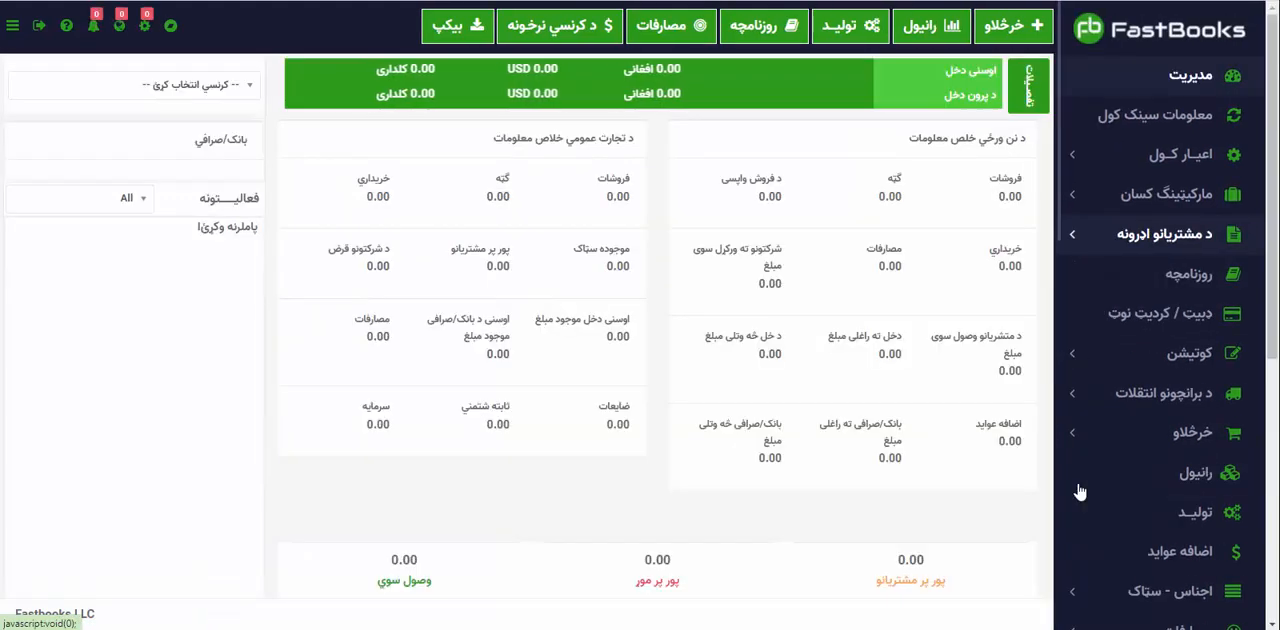
# Go to the stock items list (اجناس - سټاک) and start registering a new item.
pyautogui.scroll(-1, 1158, 435)
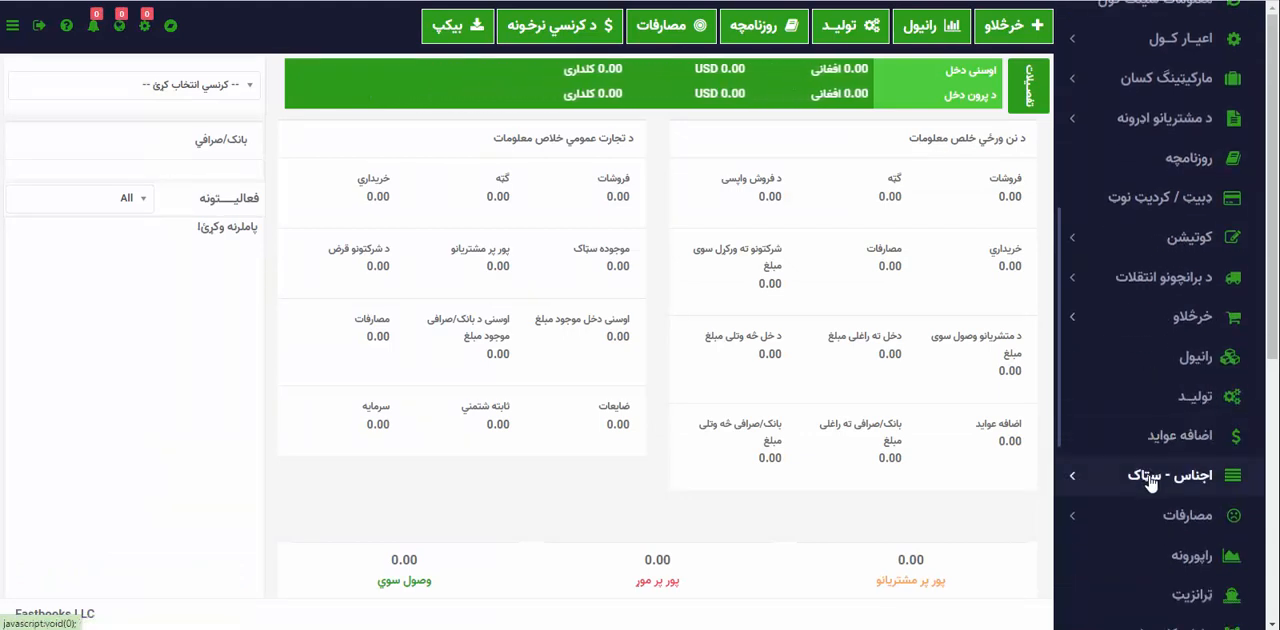
pyautogui.click(1110, 488)
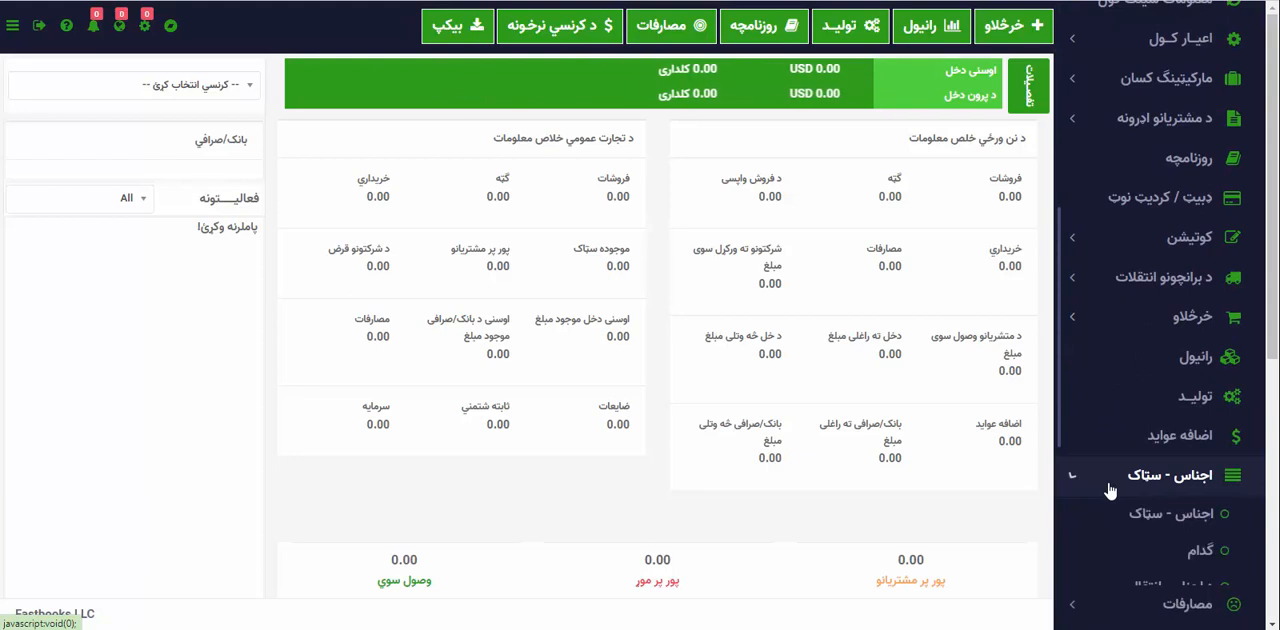
pyautogui.click(1152, 527)
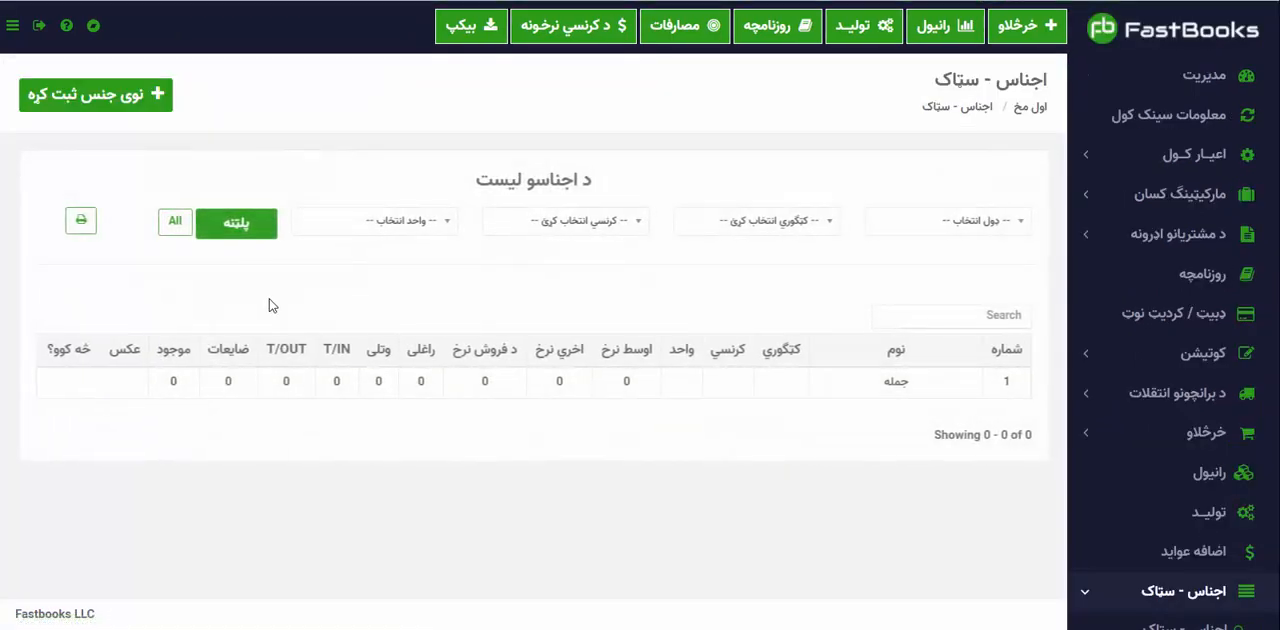
pyautogui.click(125, 103)
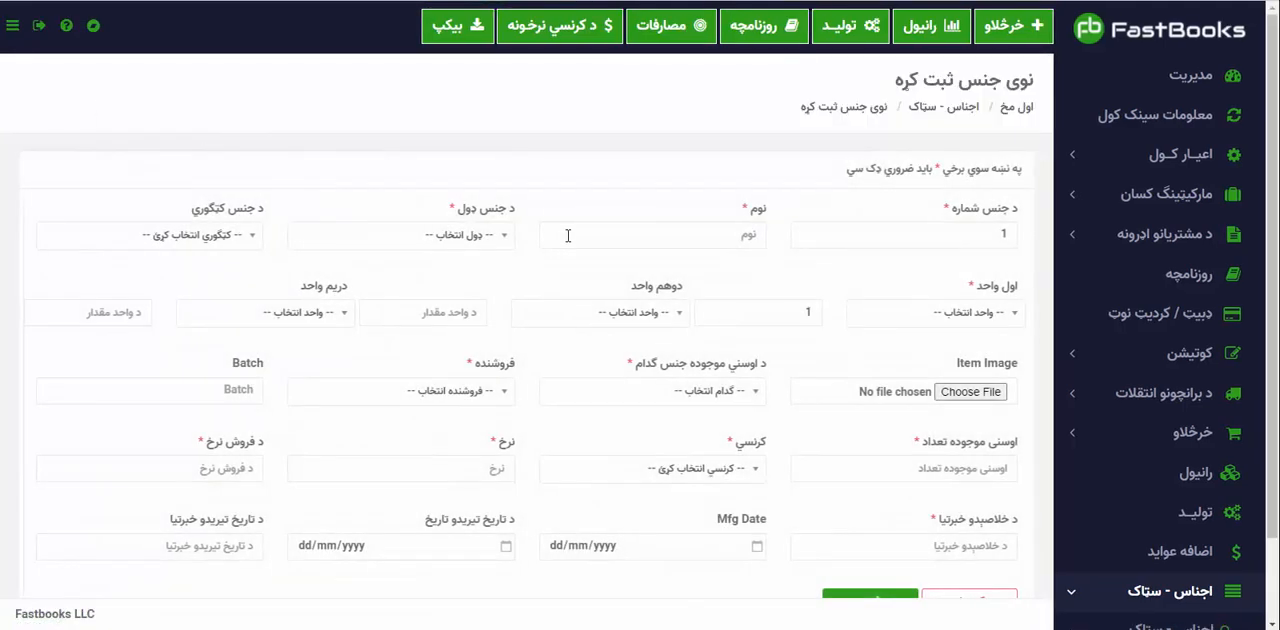
# Name the item ۲۰ لیټر غټ سر والا حیات غوړي and set its type to خرڅلاو and first unit to ډبه (ډبه).
pyautogui.click(706, 242)
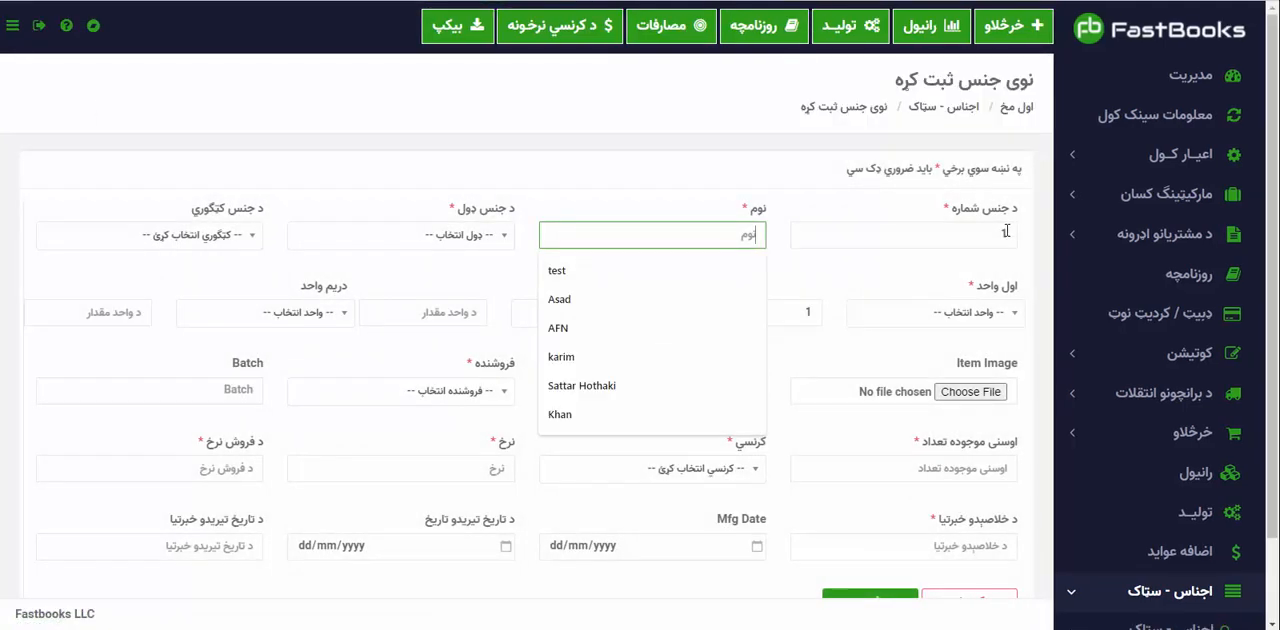
pyautogui.press('Escape')
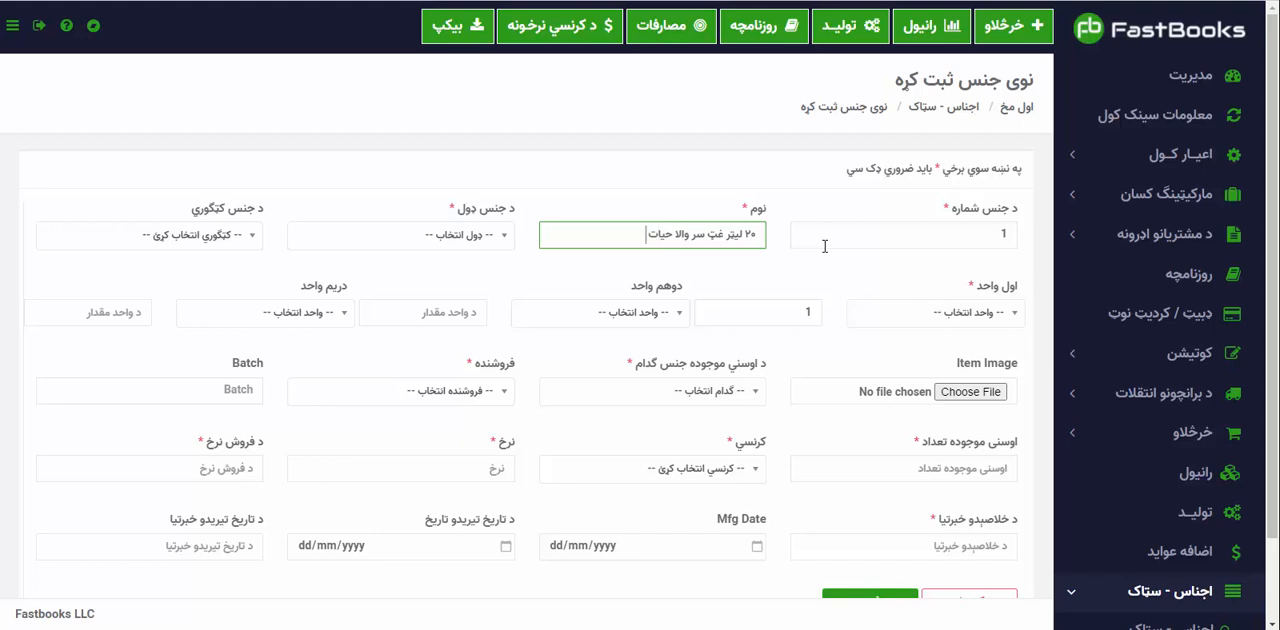
pyautogui.press('Tab')
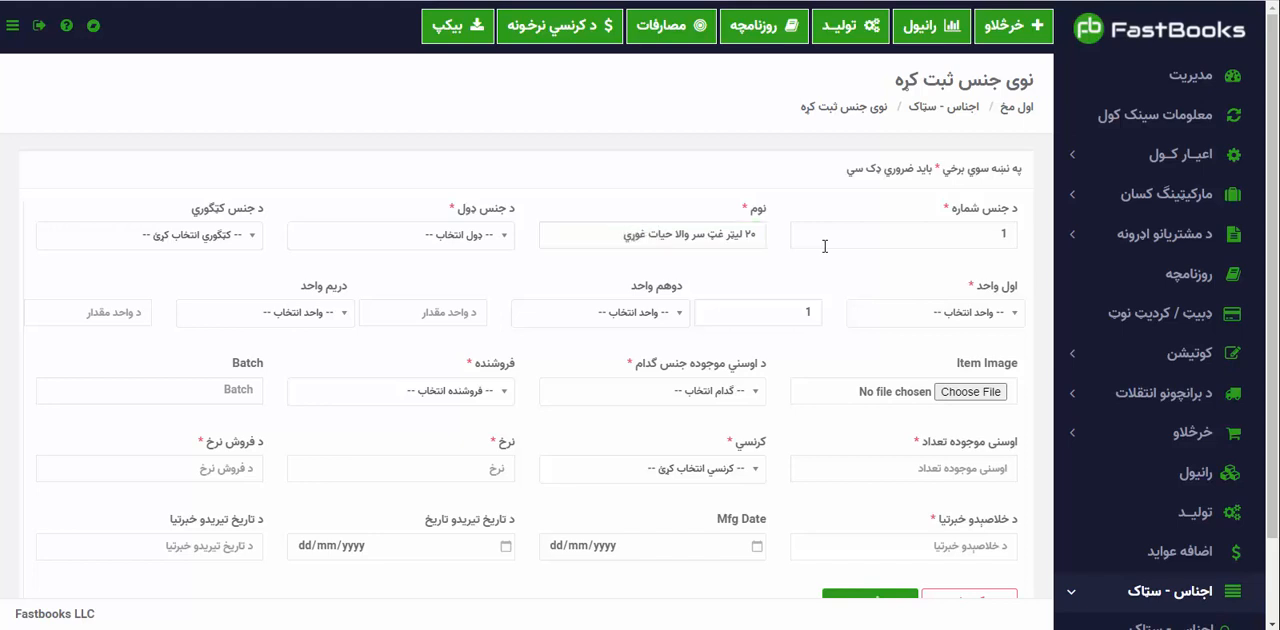
pyautogui.click(472, 234)
pyautogui.click(478, 310)
pyautogui.click(878, 316)
pyautogui.click(988, 422)
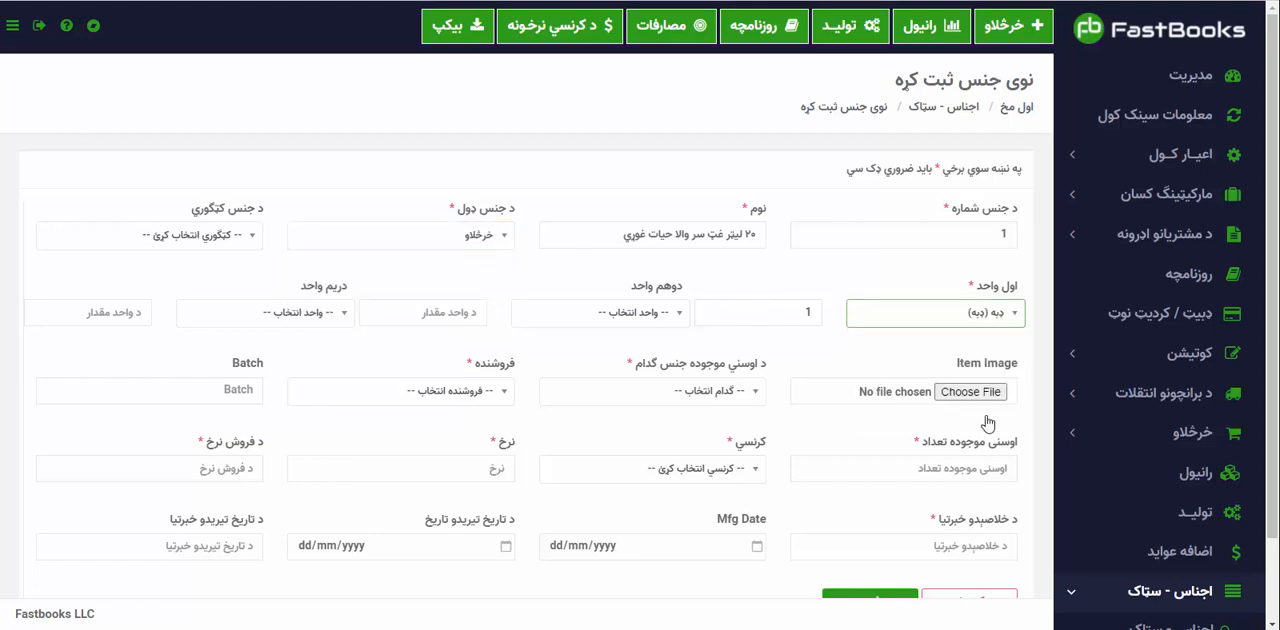
# Assign the item to the warehouse امانت منډی with the seller موجودی and batch 01.
pyautogui.scroll(-1, 776, 424)
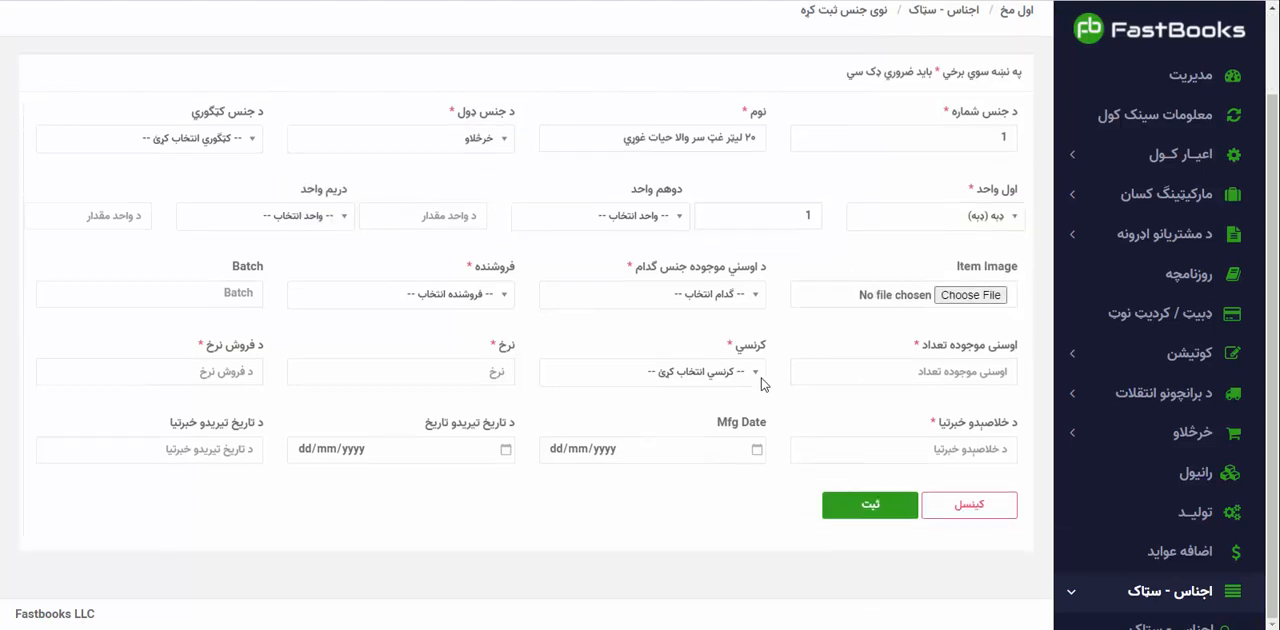
pyautogui.click(737, 293)
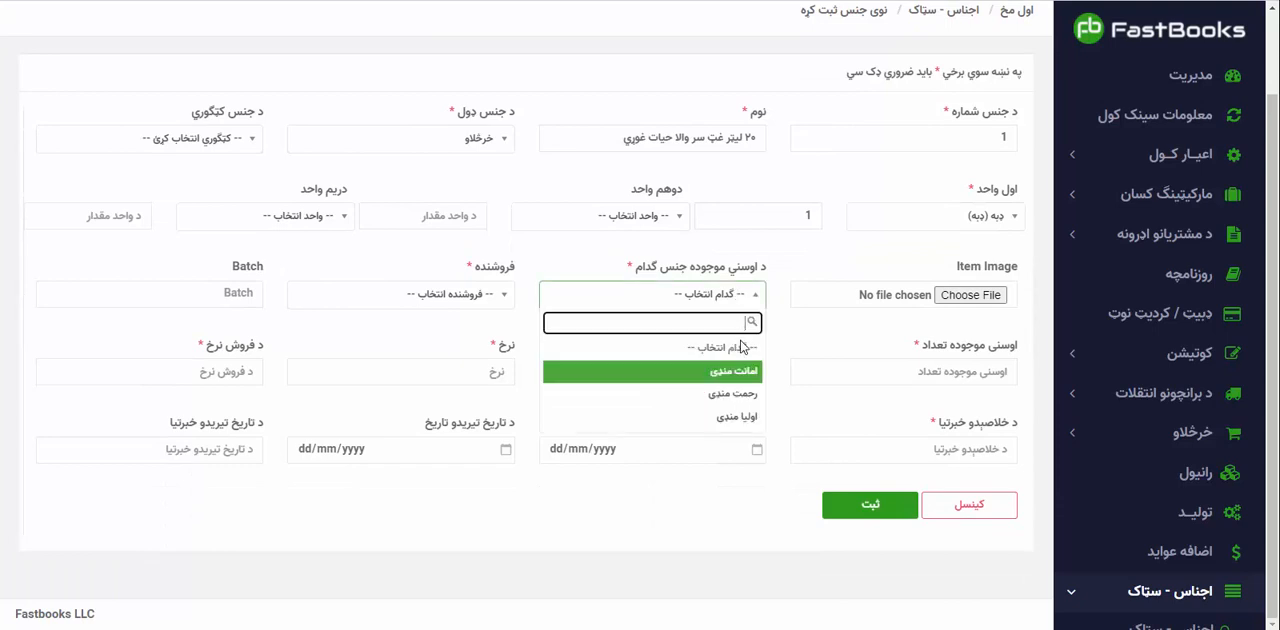
pyautogui.click(741, 383)
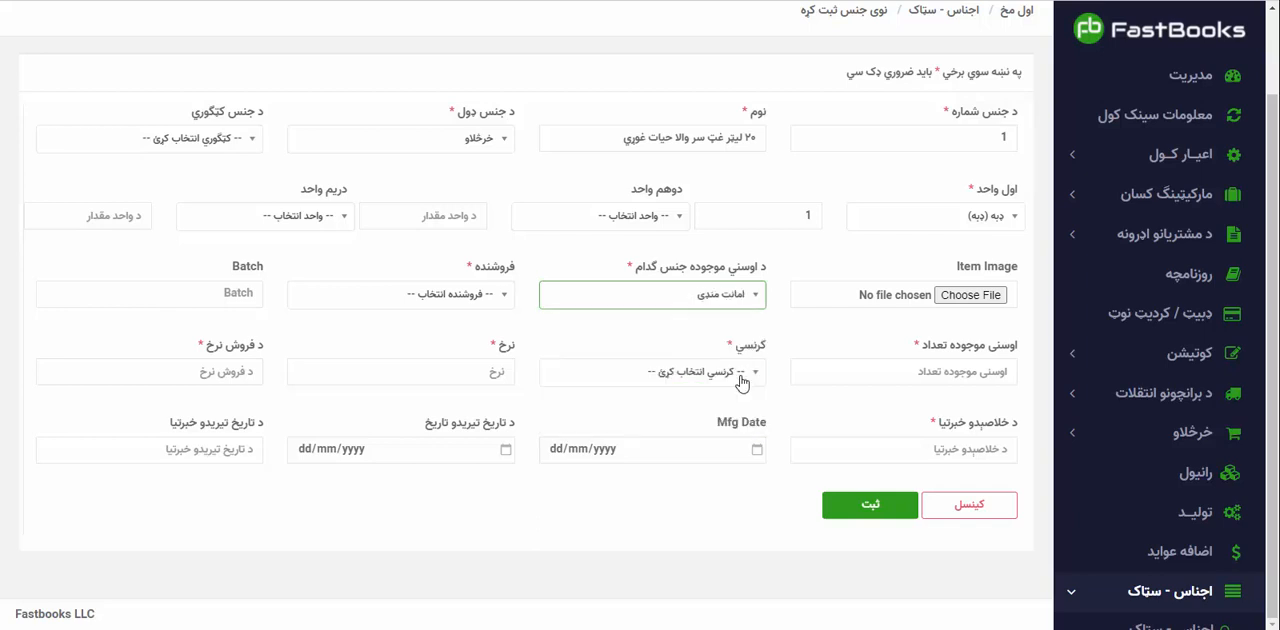
pyautogui.click(475, 300)
pyautogui.click(482, 373)
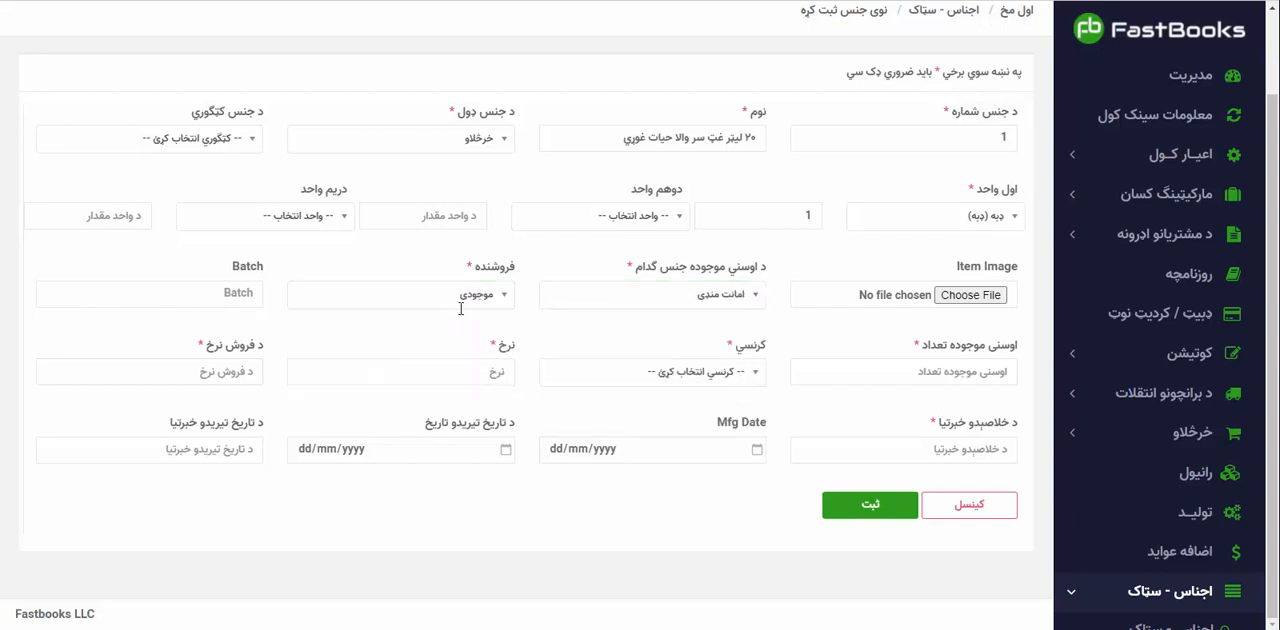
pyautogui.click(198, 285)
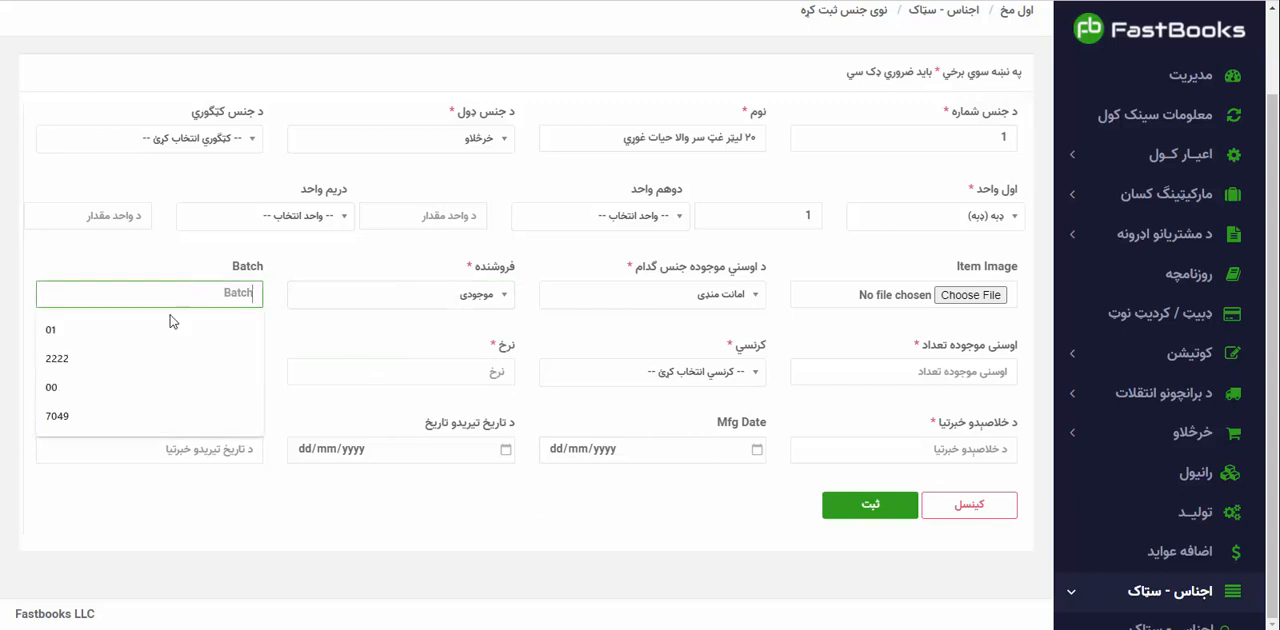
pyautogui.click(171, 317)
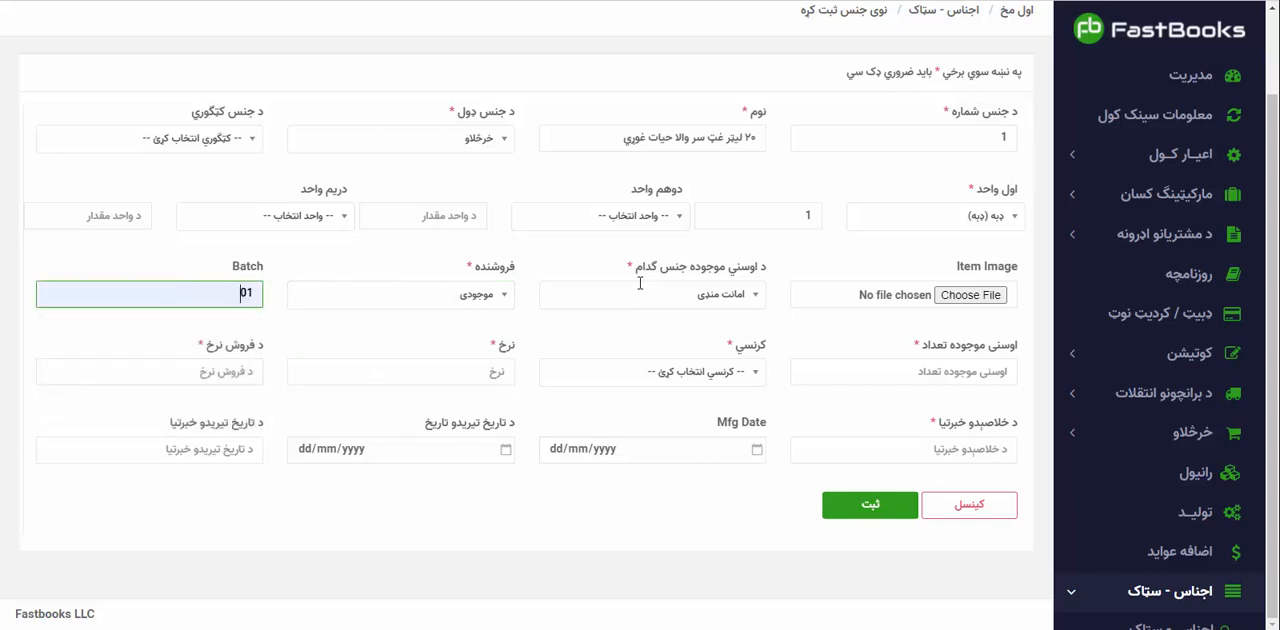
# Set the item's current stock quantity to 500 and its currency to USD.
pyautogui.click(824, 368)
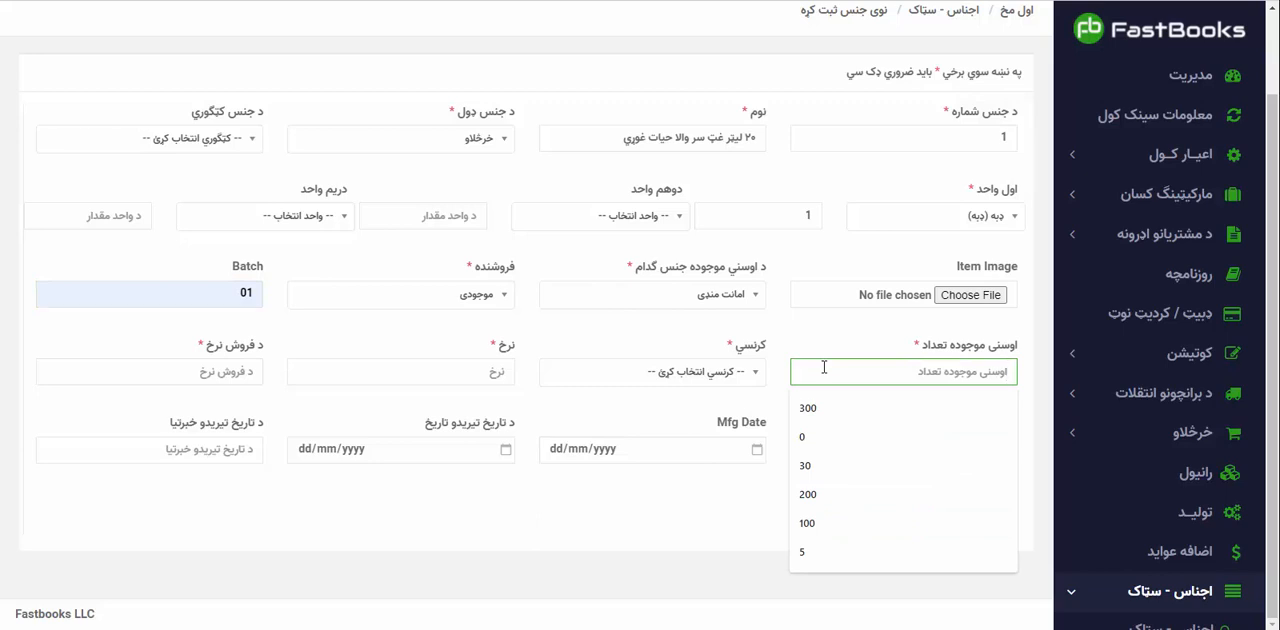
pyautogui.write('500')
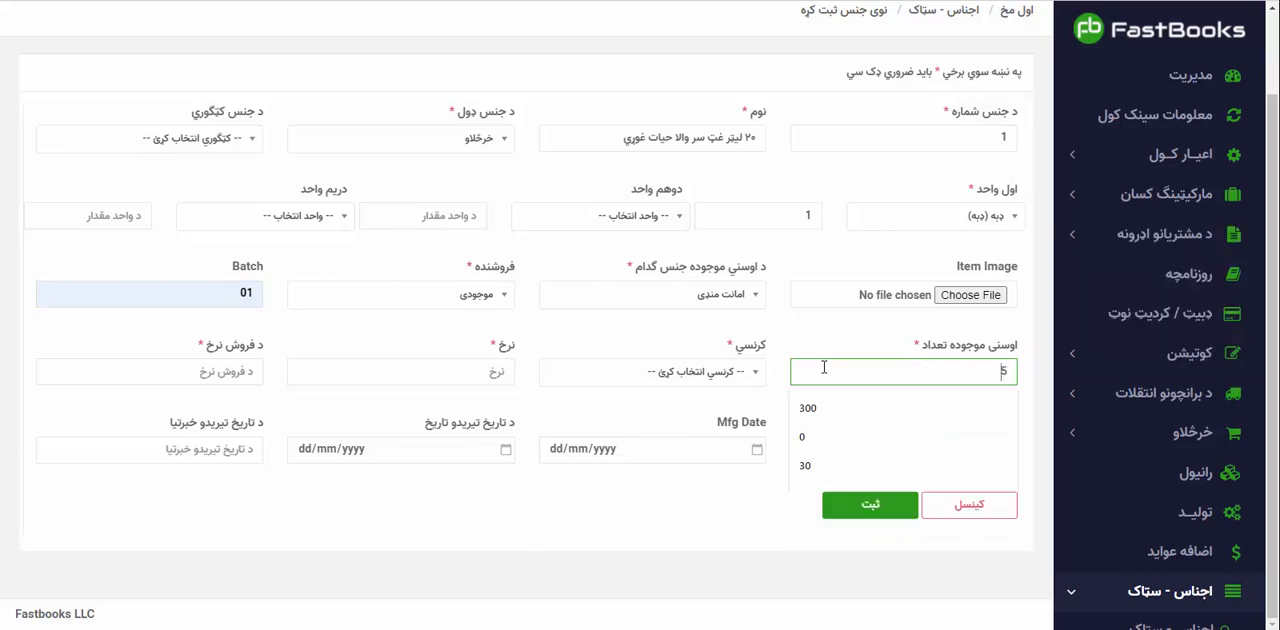
pyautogui.click(673, 372)
pyautogui.click(728, 474)
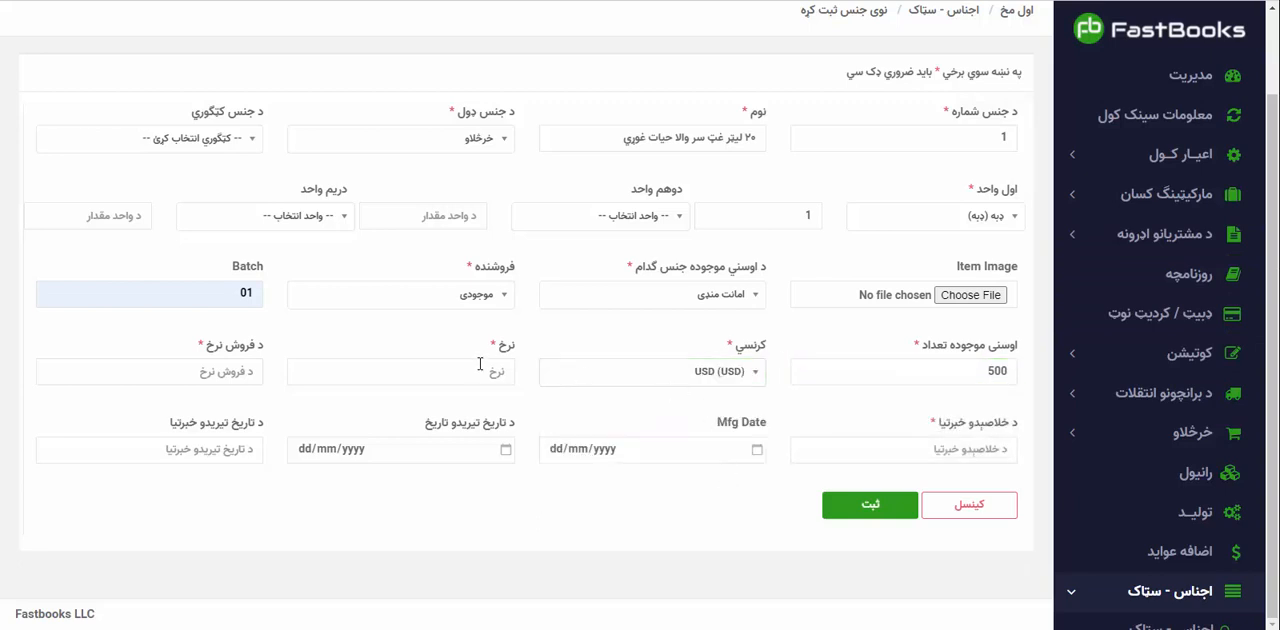
# Set both the item's rate and its selling rate to 27.30.
pyautogui.click(480, 365)
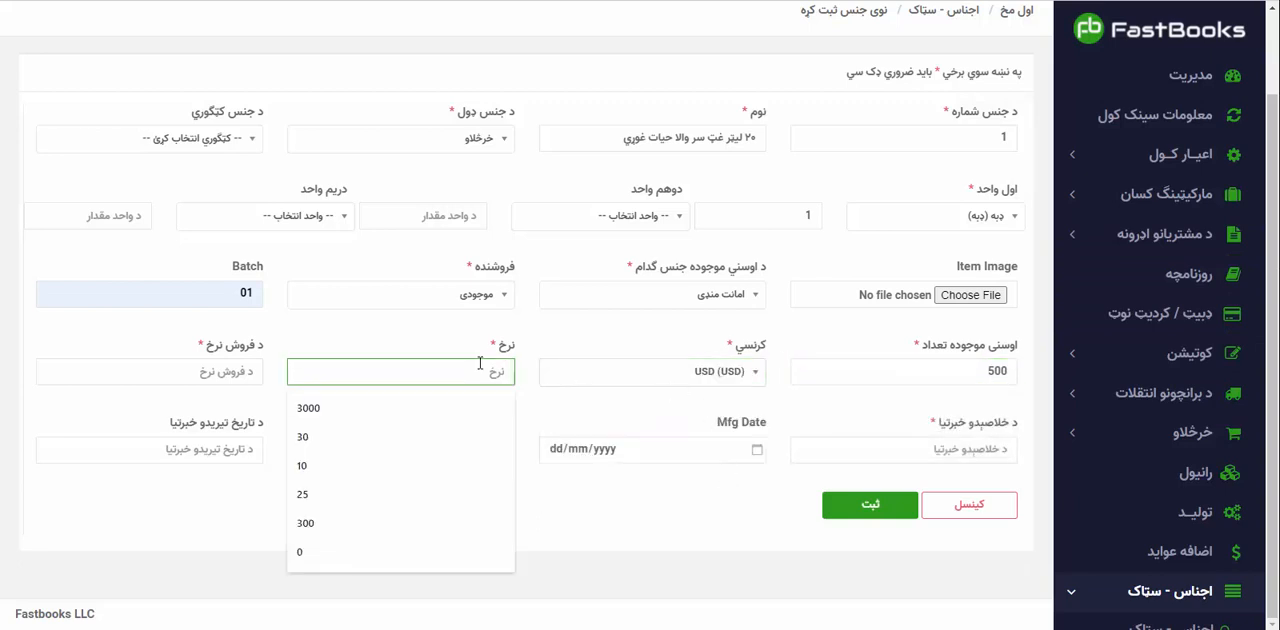
pyautogui.write('2')
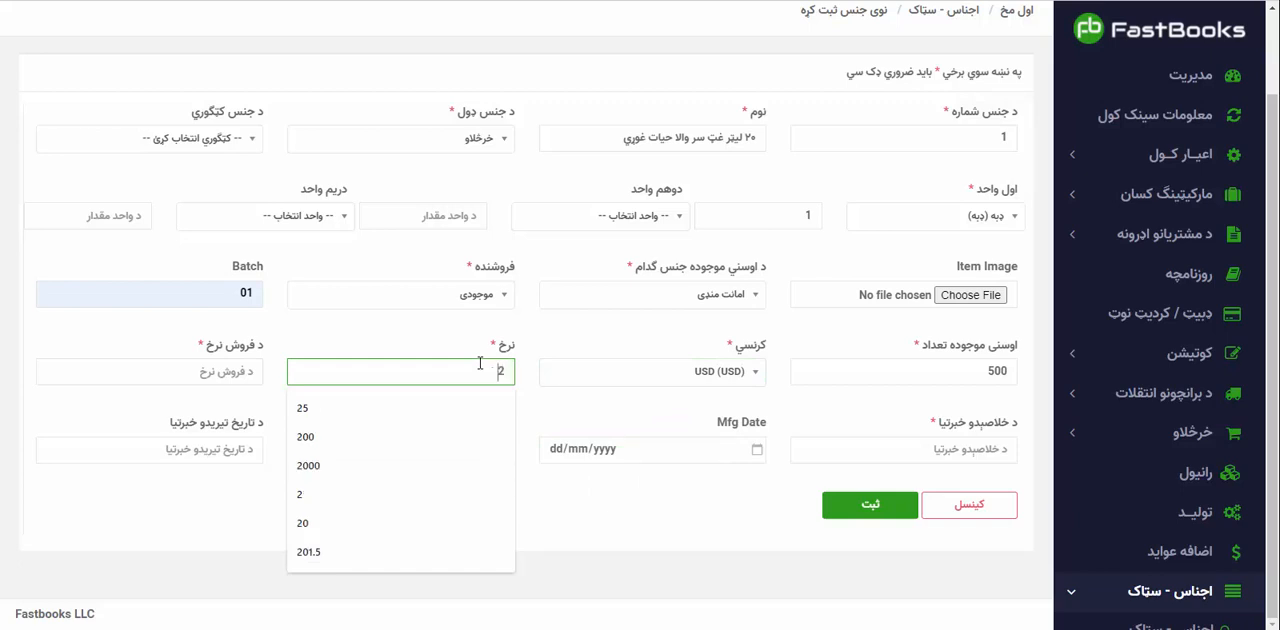
pyautogui.write('7.30')
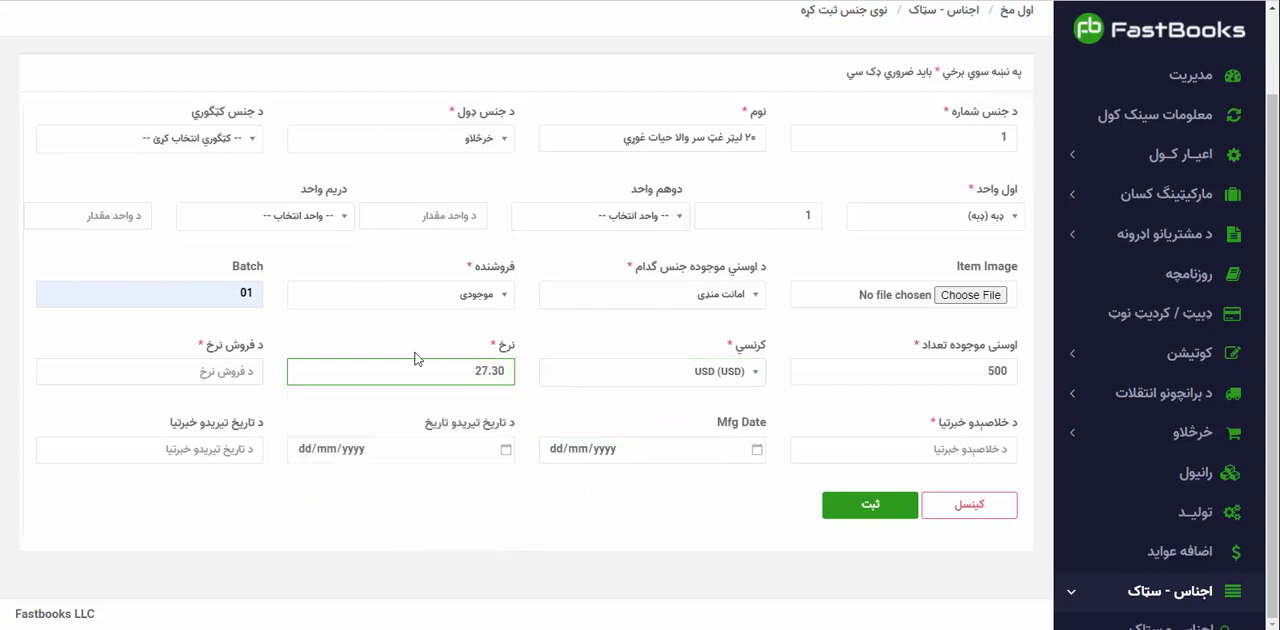
pyautogui.click(212, 362)
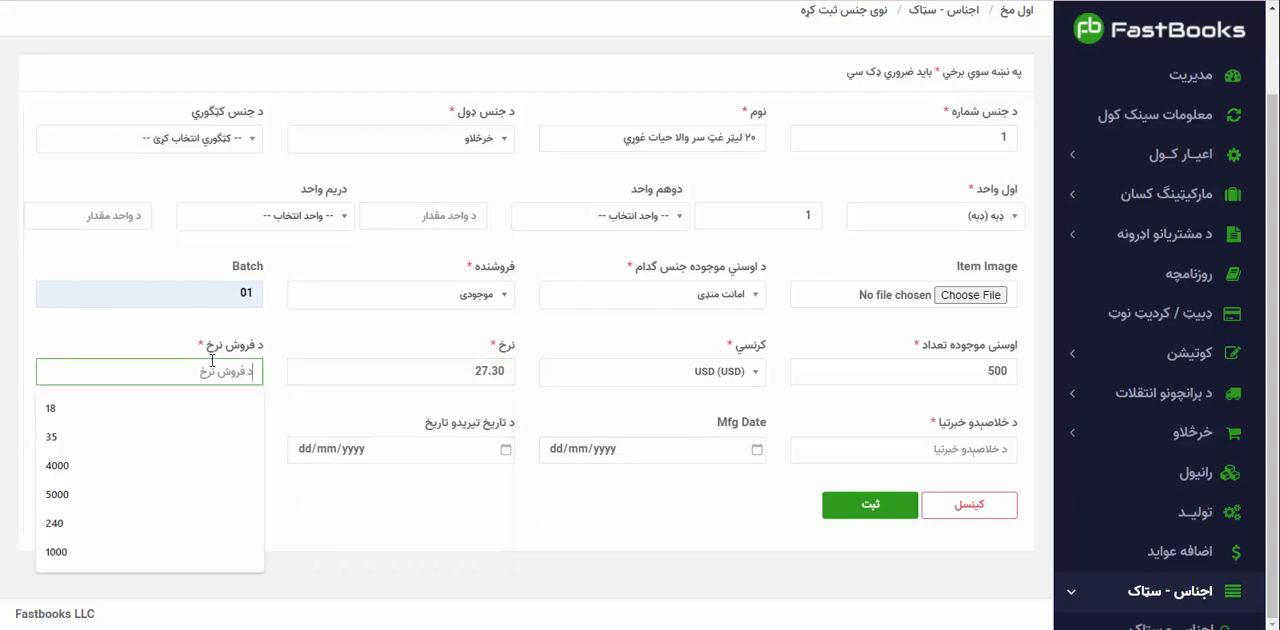
pyautogui.write('27.')
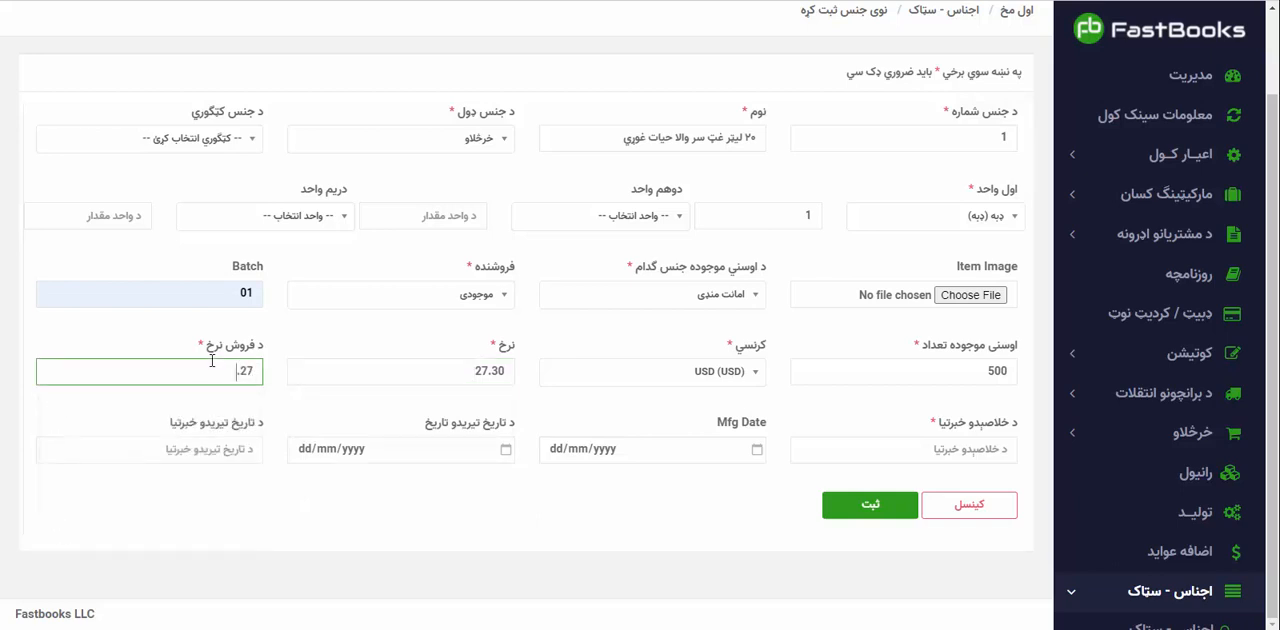
pyautogui.write('3')
pyautogui.write('0')
pyautogui.press('BackSpace')
pyautogui.write('0')
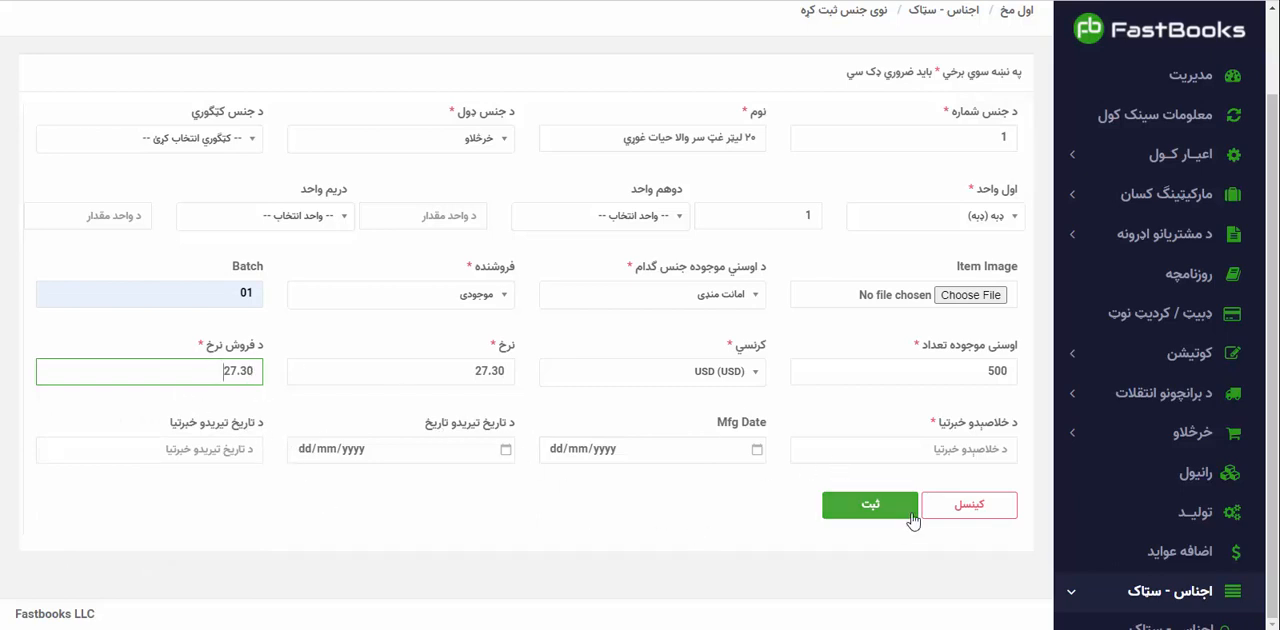
# Set the item's low-stock alert to 50 and save the new item.
pyautogui.click(912, 449)
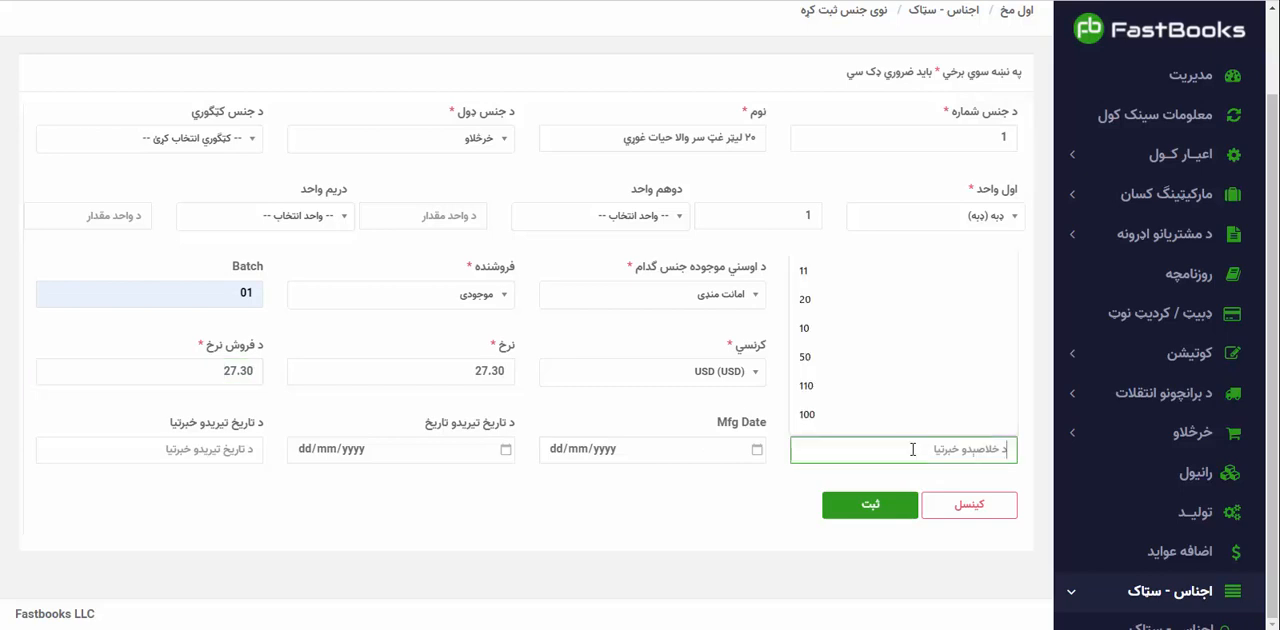
pyautogui.click(849, 358)
pyautogui.scroll(2, 714, 334)
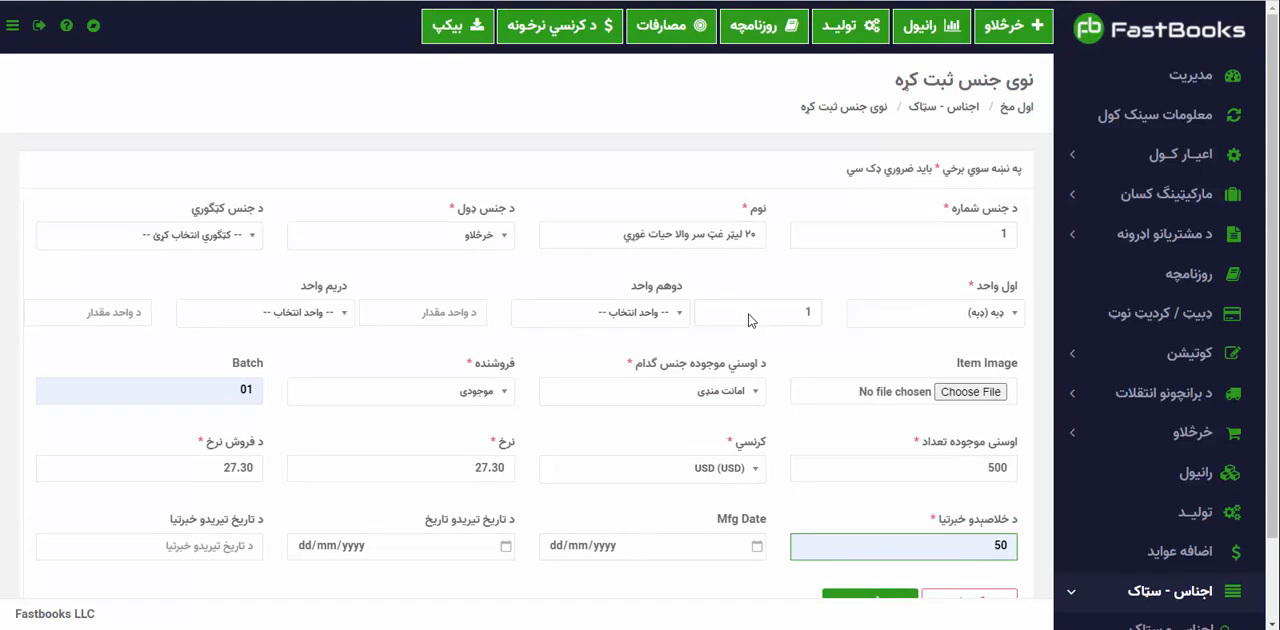
pyautogui.scroll(-2, 751, 320)
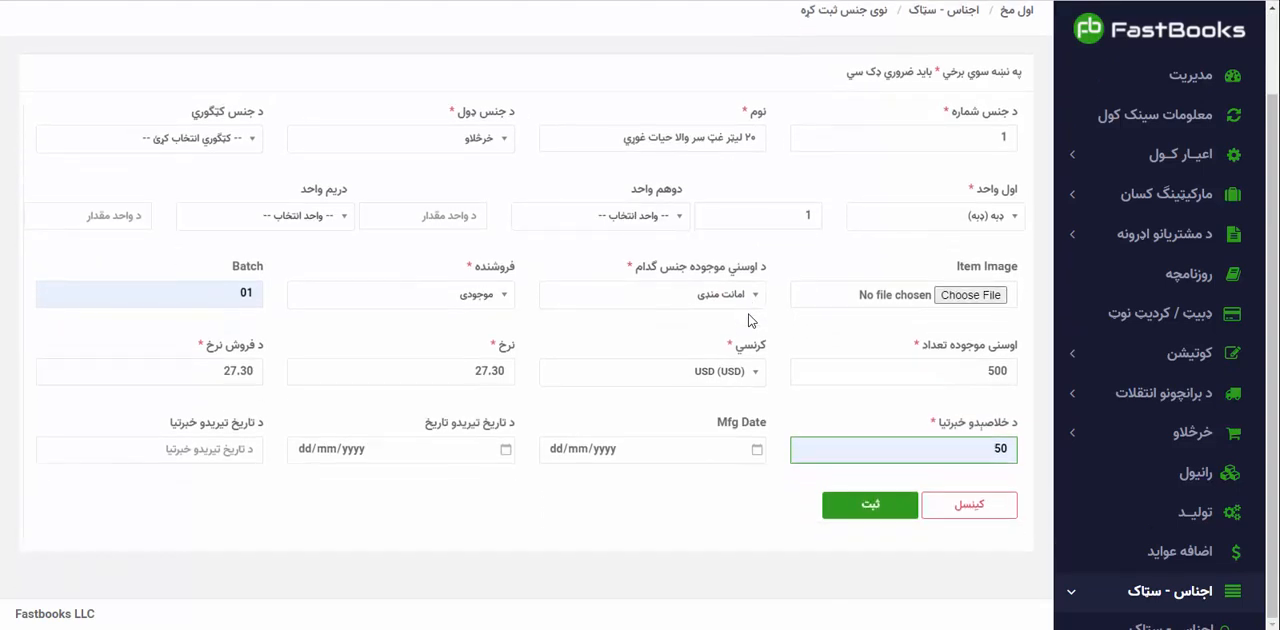
pyautogui.click(860, 517)
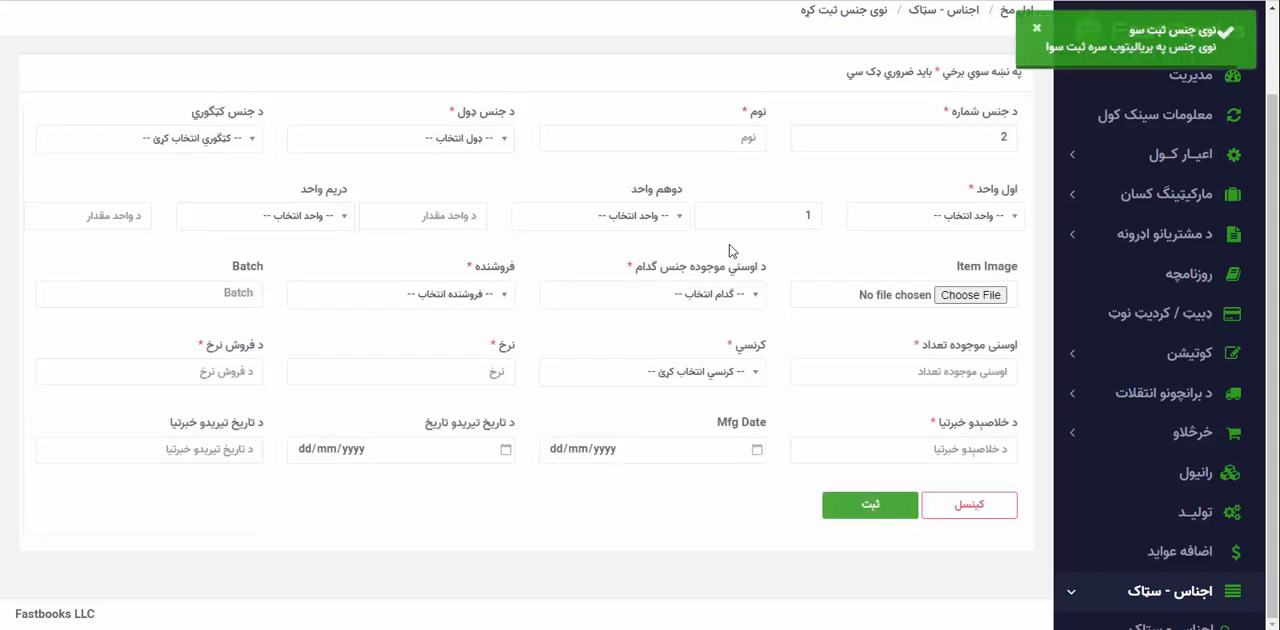
# Name the new item ۱۰ لیټر حیات غوړی and set its type to خرڅلاو and its first unit to ډبه.
pyautogui.click(728, 137)
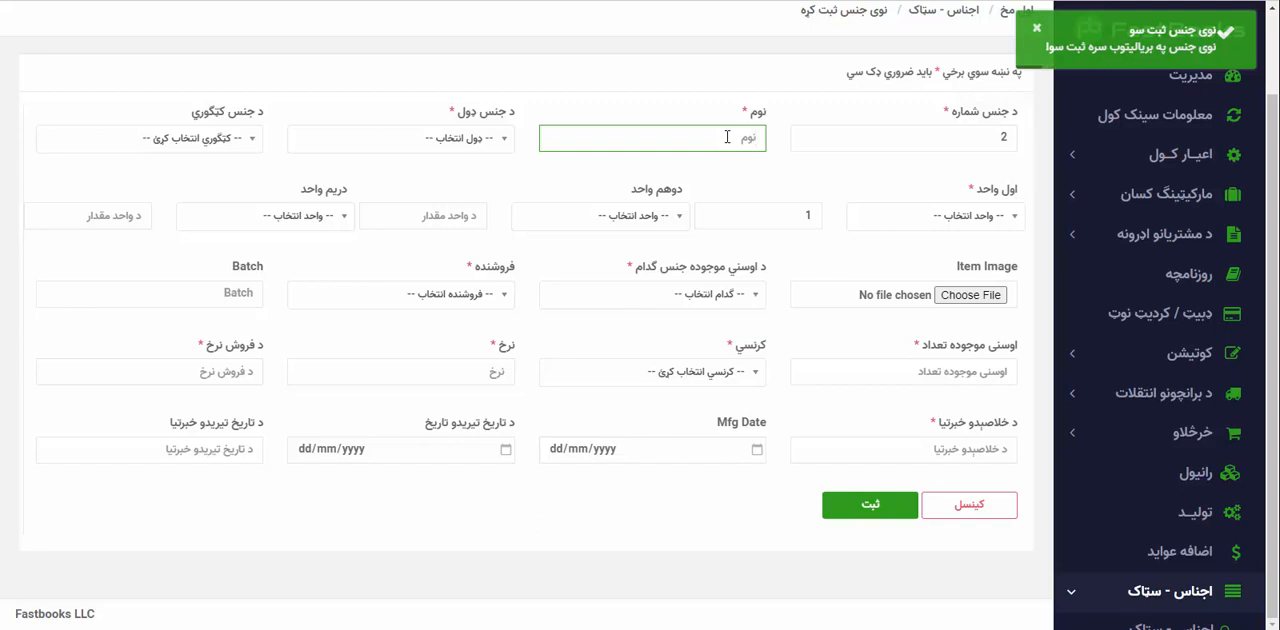
pyautogui.write('10')
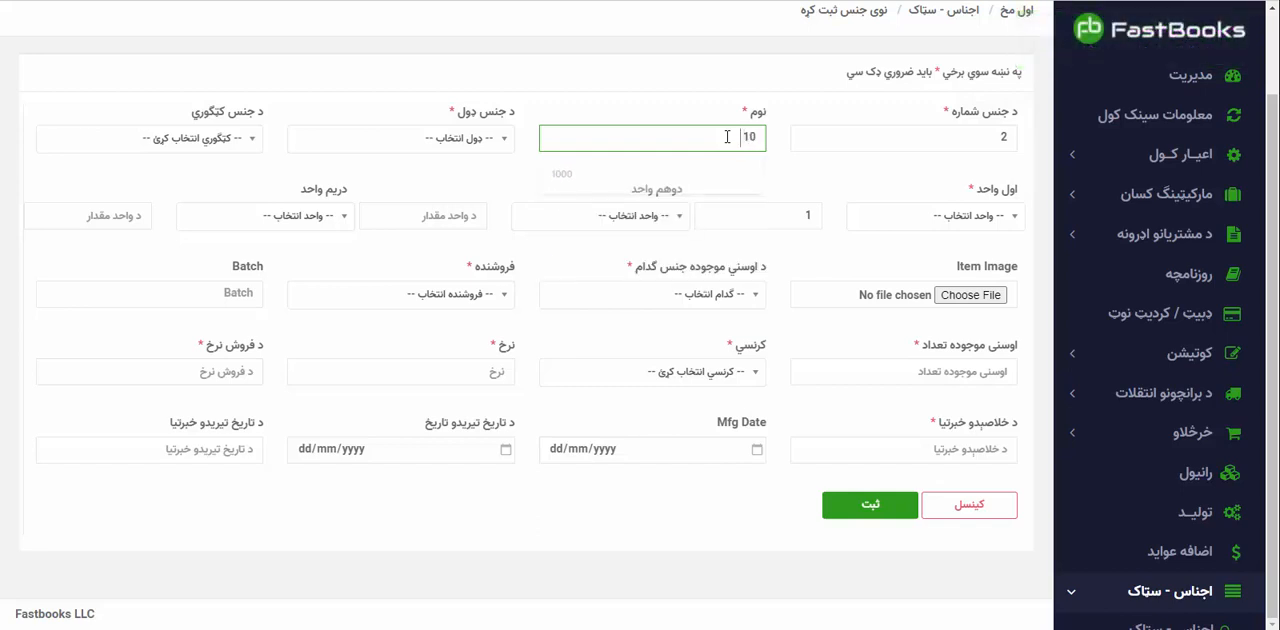
pyautogui.press('BackSpace')
pyautogui.press('BackSpace')
pyautogui.press('Tab')
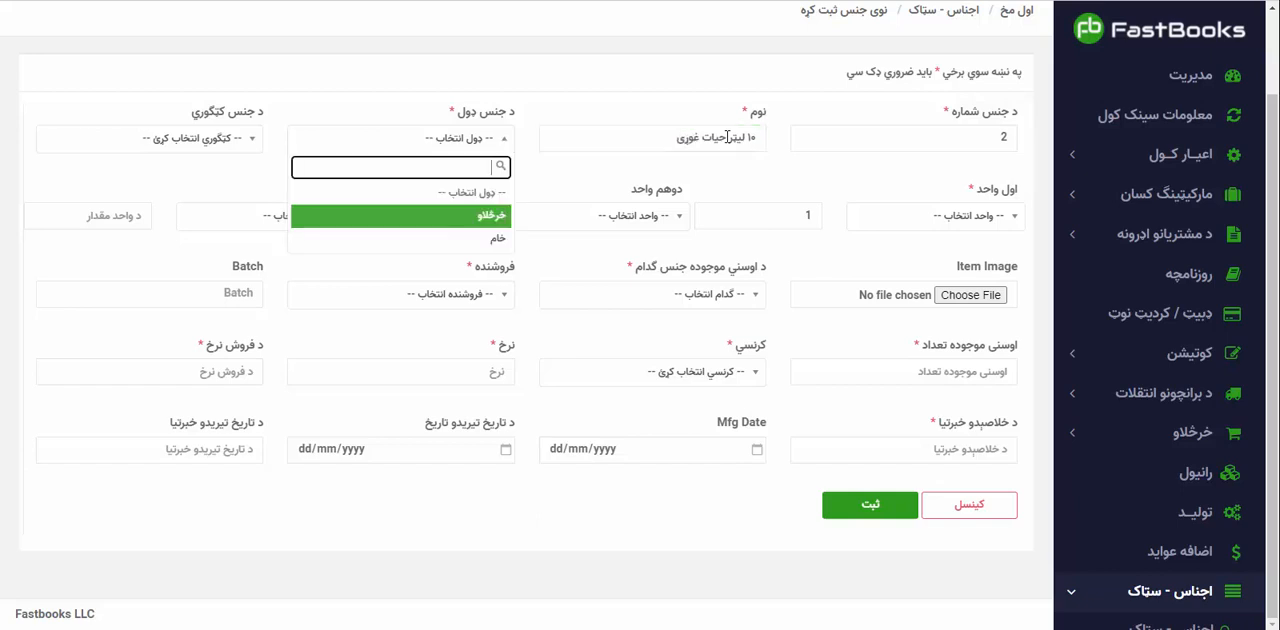
pyautogui.click(478, 216)
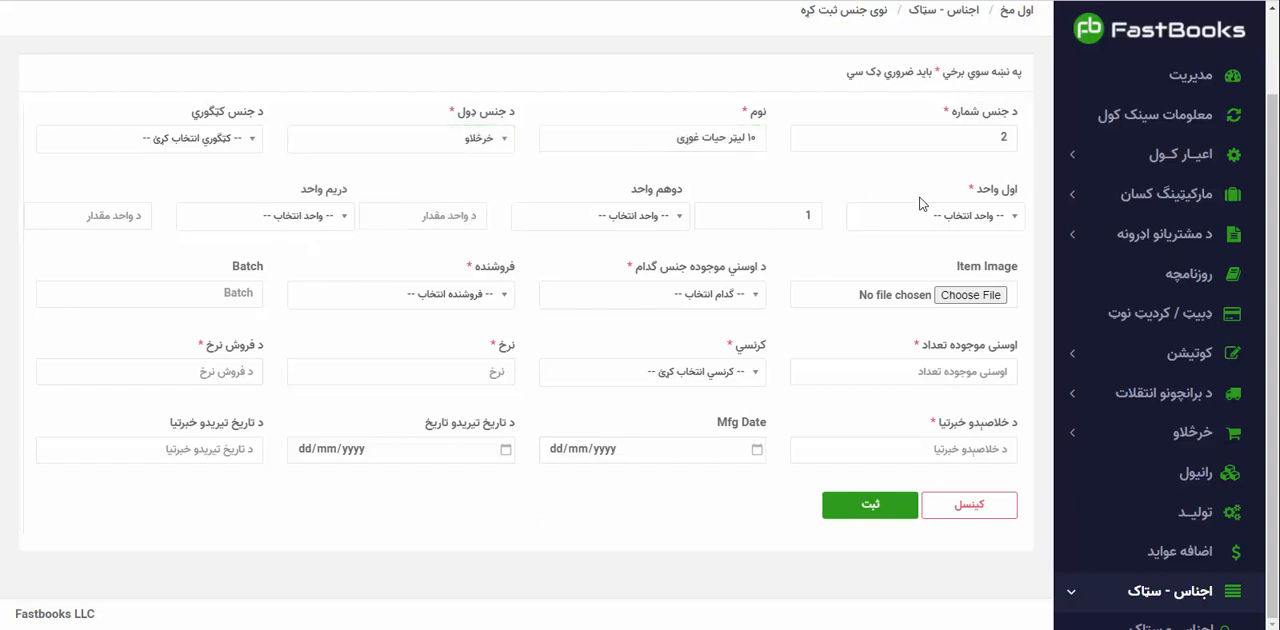
pyautogui.click(925, 215)
pyautogui.click(1008, 316)
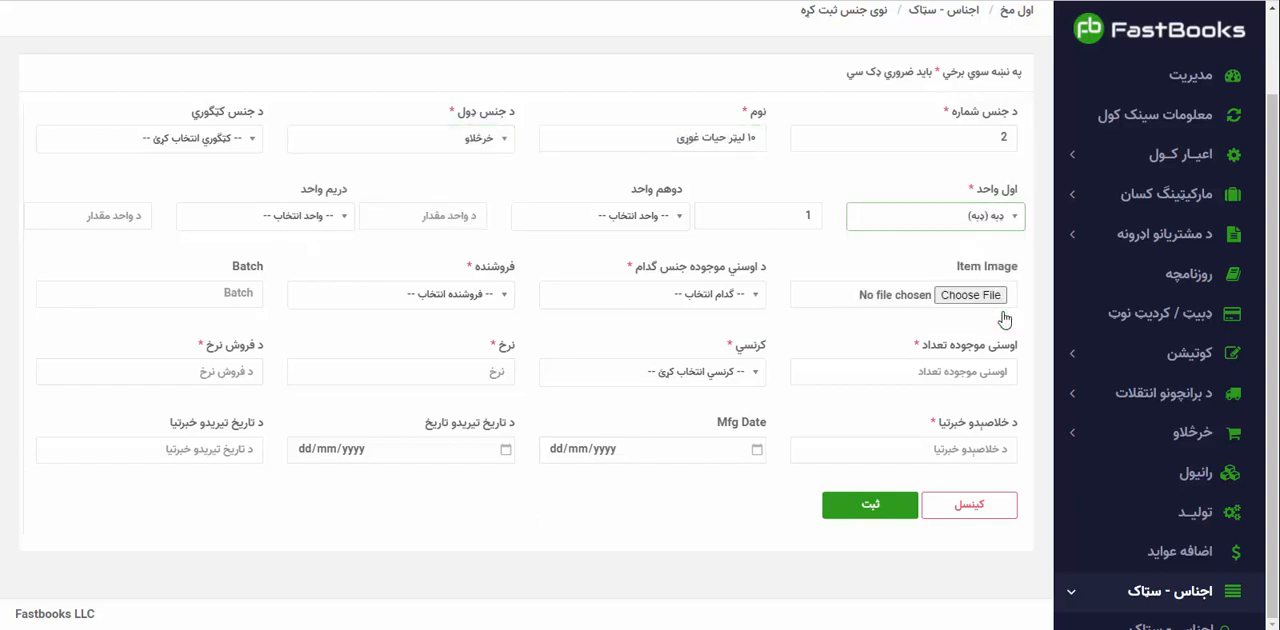
# Assign the cooking oil item to the warehouse امانت منډی with the seller موجودی and batch 01.
pyautogui.click(720, 293)
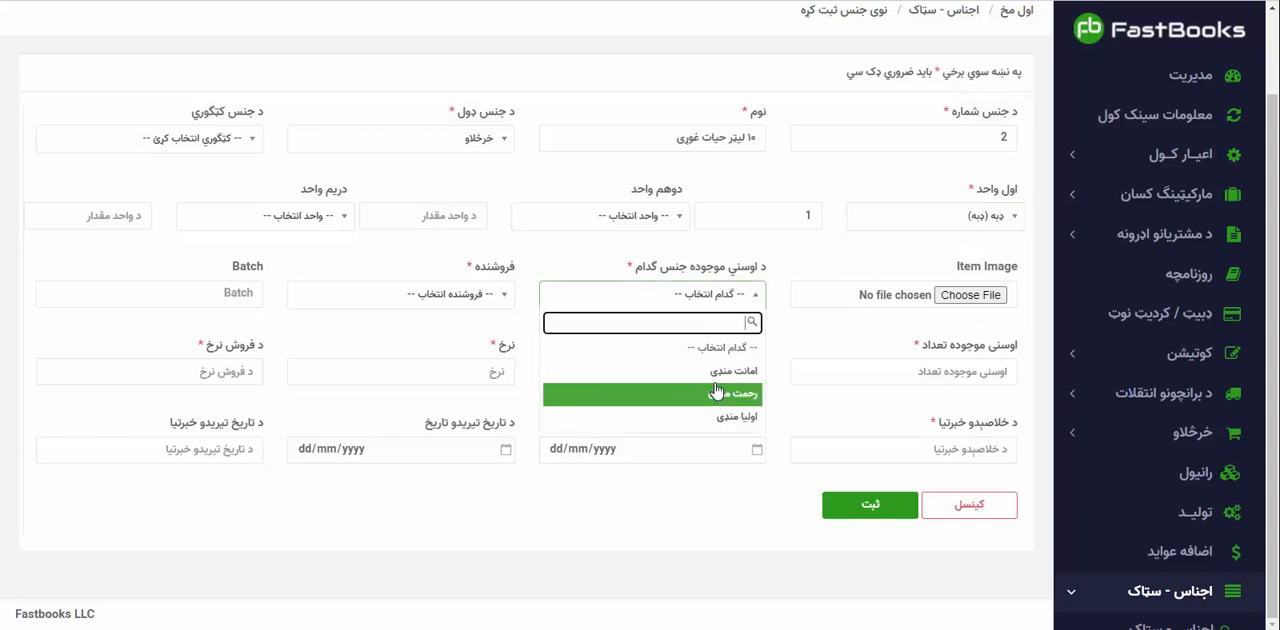
pyautogui.click(716, 396)
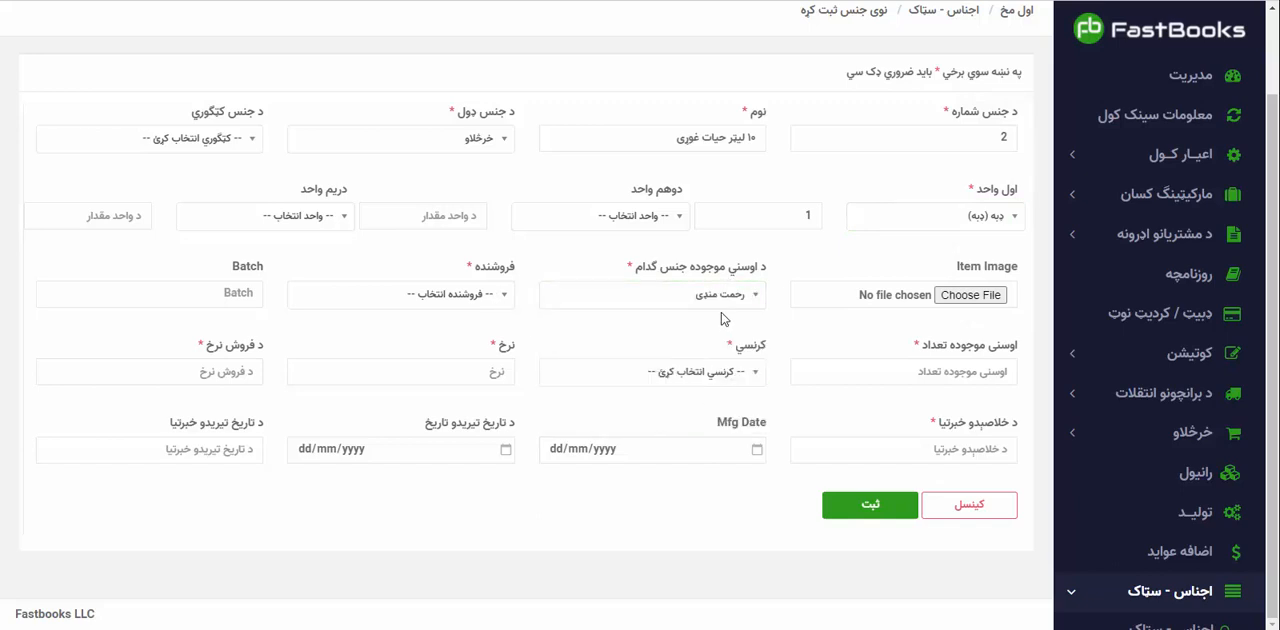
pyautogui.click(718, 298)
pyautogui.click(722, 374)
pyautogui.click(450, 293)
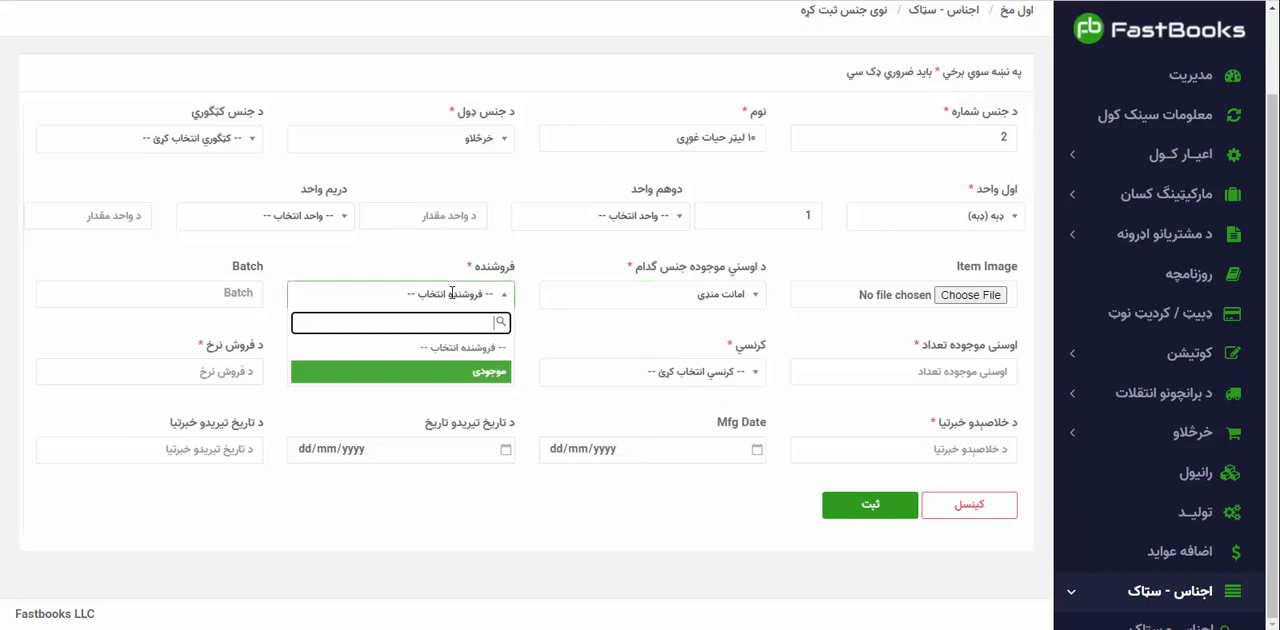
pyautogui.click(482, 374)
pyautogui.click(247, 298)
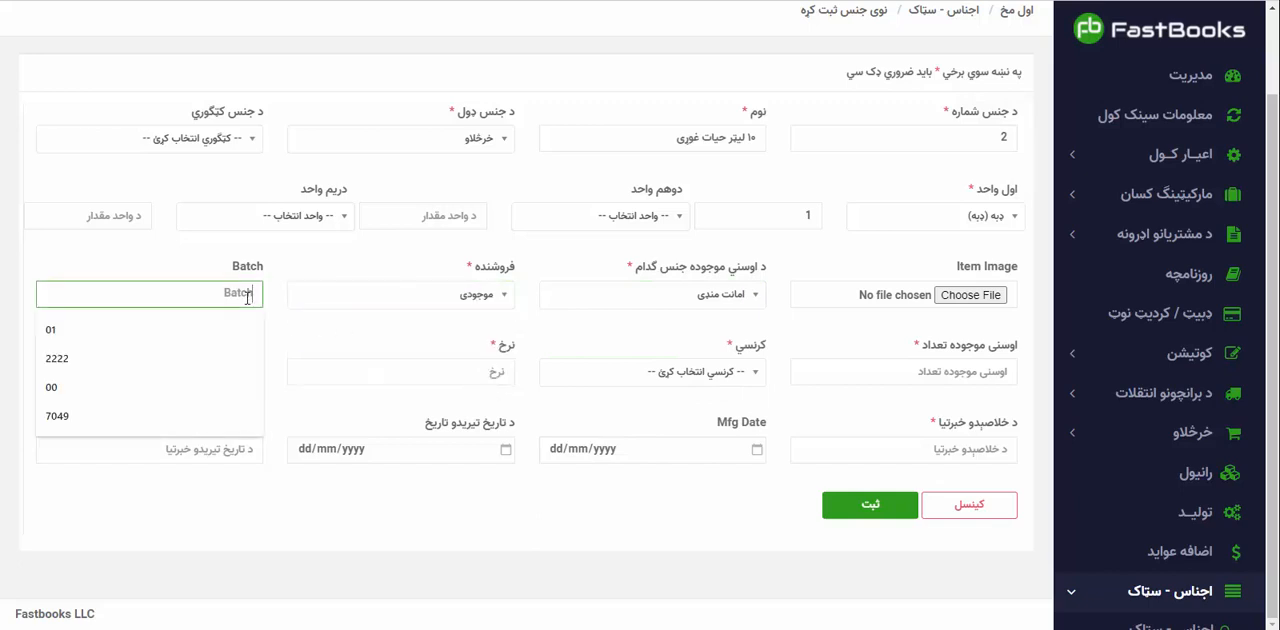
pyautogui.click(199, 318)
# Set the oil item's current stock quantity to 300 and its currency to USD.
pyautogui.click(921, 376)
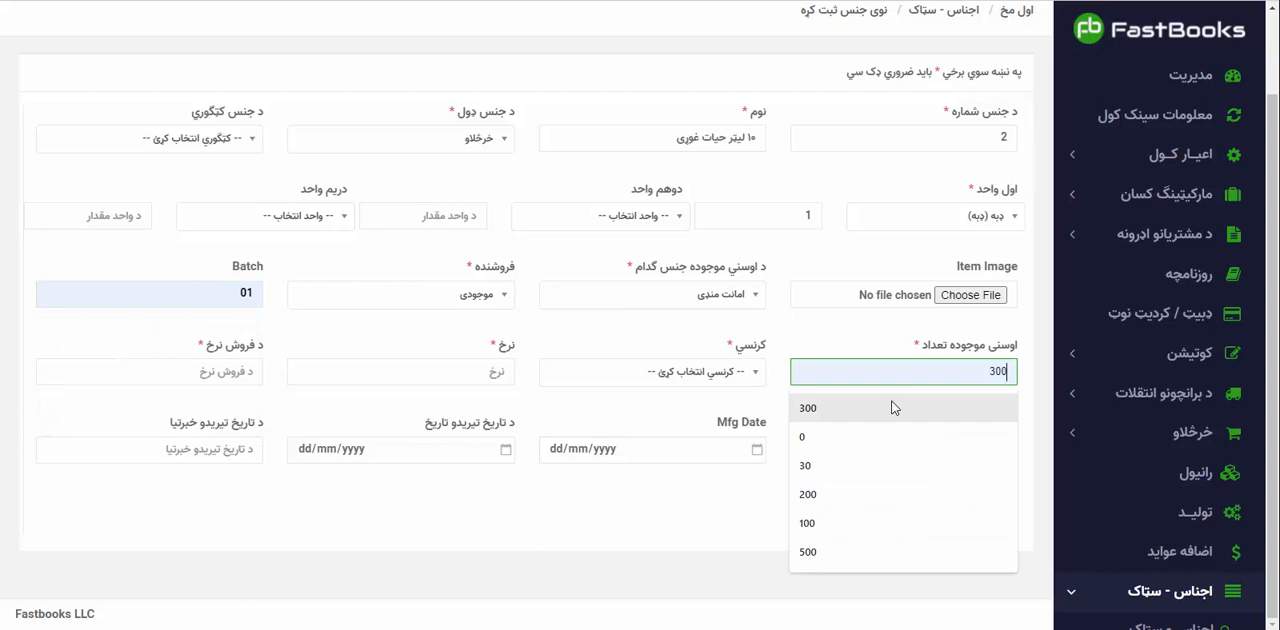
pyautogui.click(894, 408)
pyautogui.click(690, 372)
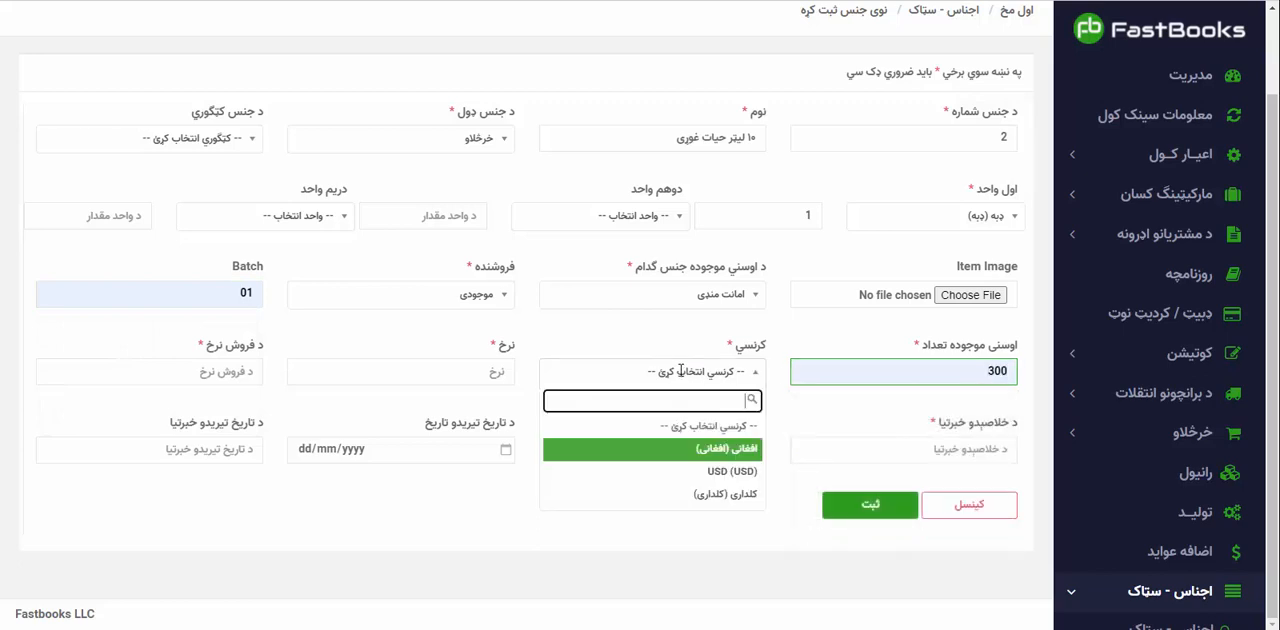
pyautogui.click(728, 476)
# Set both the oil item's rate and its selling rate to 13.40.
pyautogui.click(454, 365)
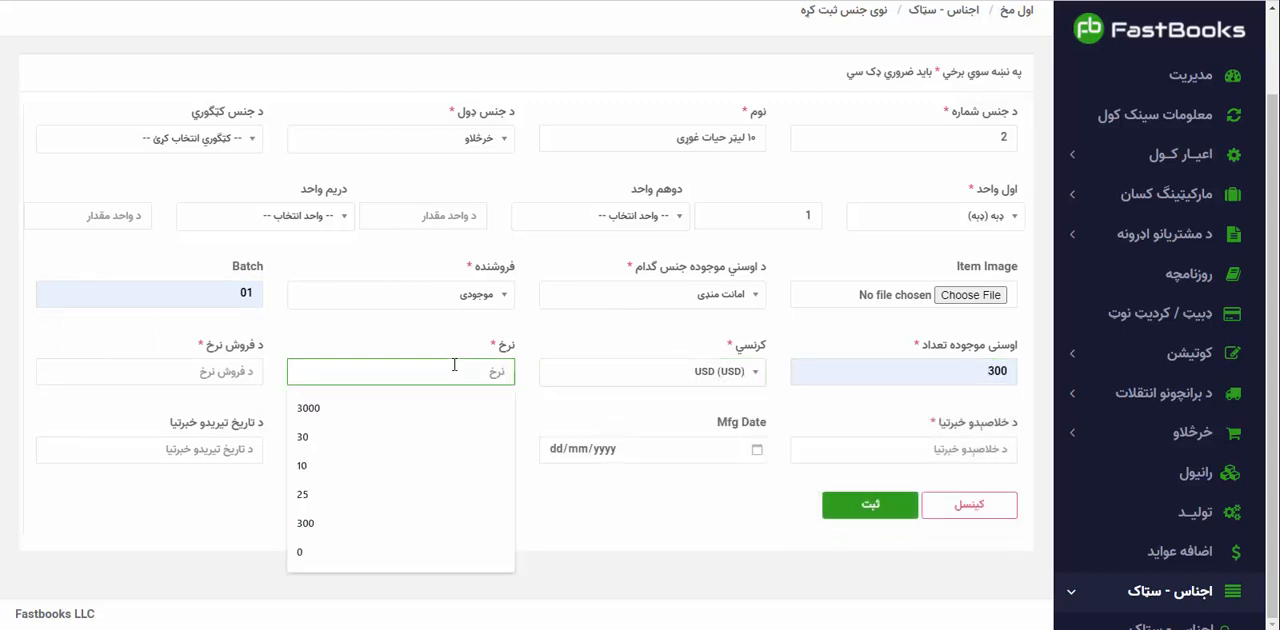
pyautogui.press('super+space')
pyautogui.write('13')
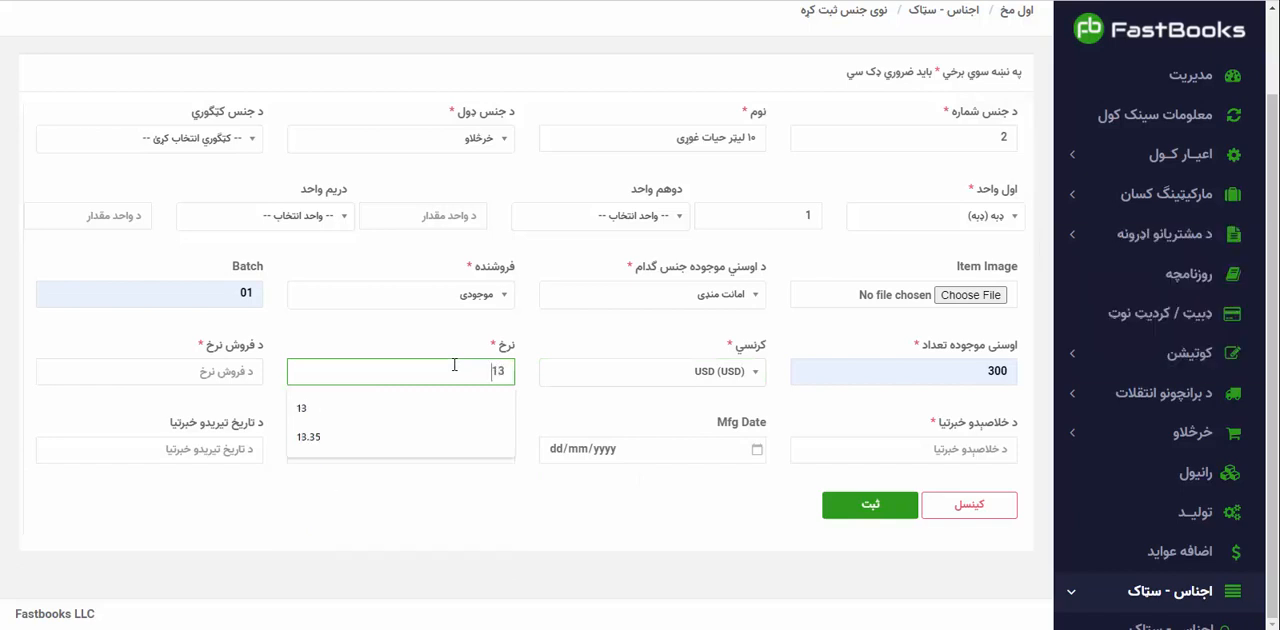
pyautogui.write('.40')
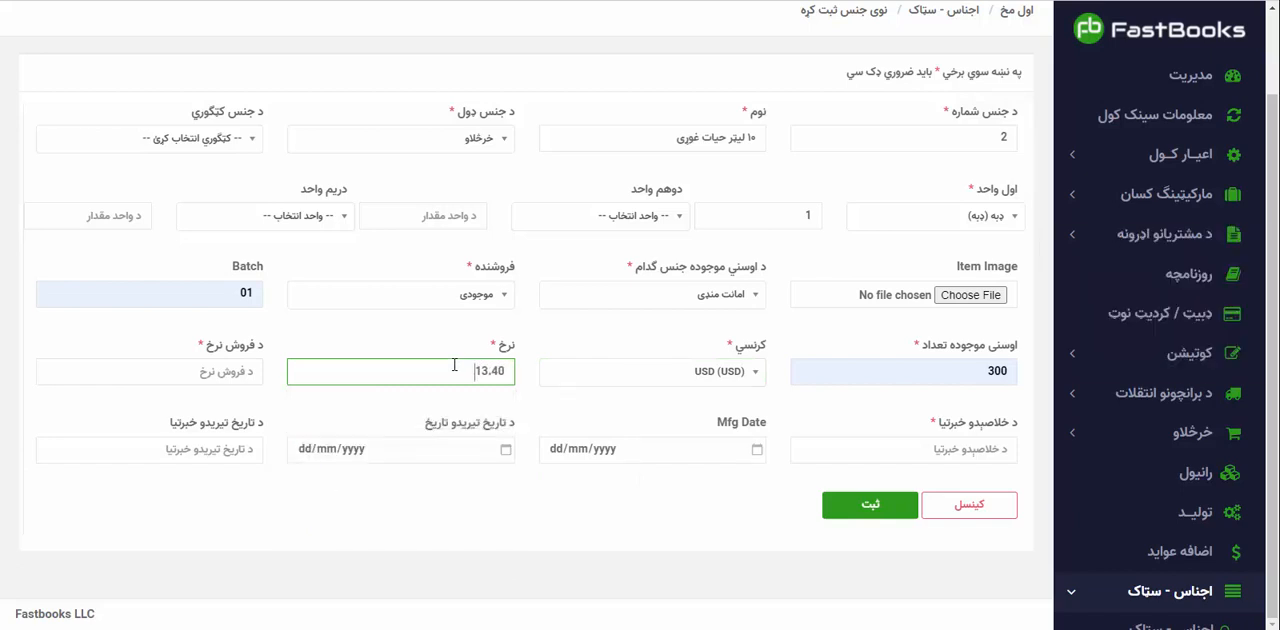
pyautogui.hotkey('ctrl', 'a')
pyautogui.hotkey('ctrl', 'c')
pyautogui.press('Tab')
pyautogui.hotkey('ctrl', 'v')
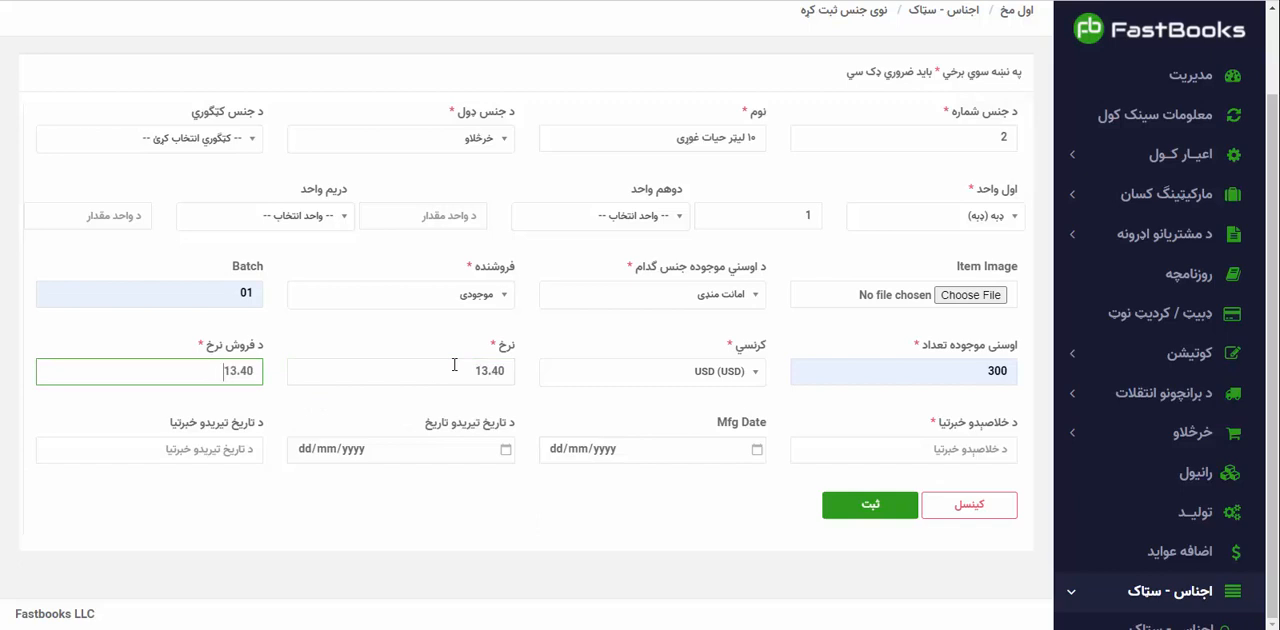
pyautogui.moveTo(477, 373); pyautogui.dragTo(528, 391)
pyautogui.click(530, 403)
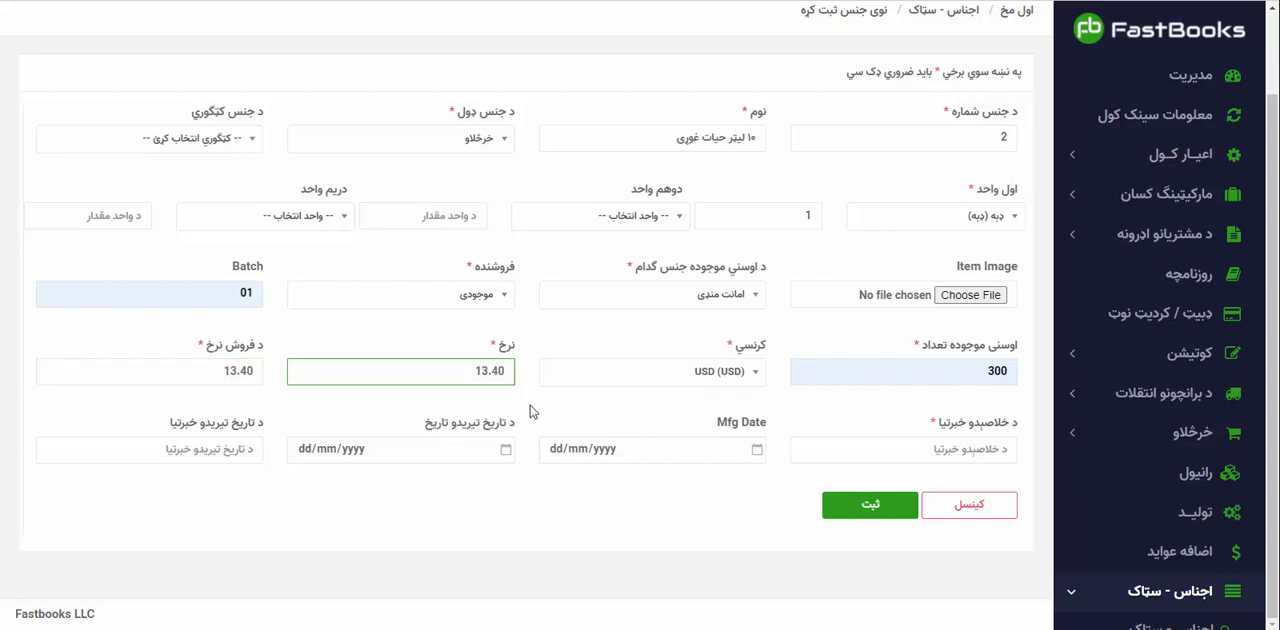
# Set the oil item's low-stock alert to 30 and save the item.
pyautogui.click(894, 458)
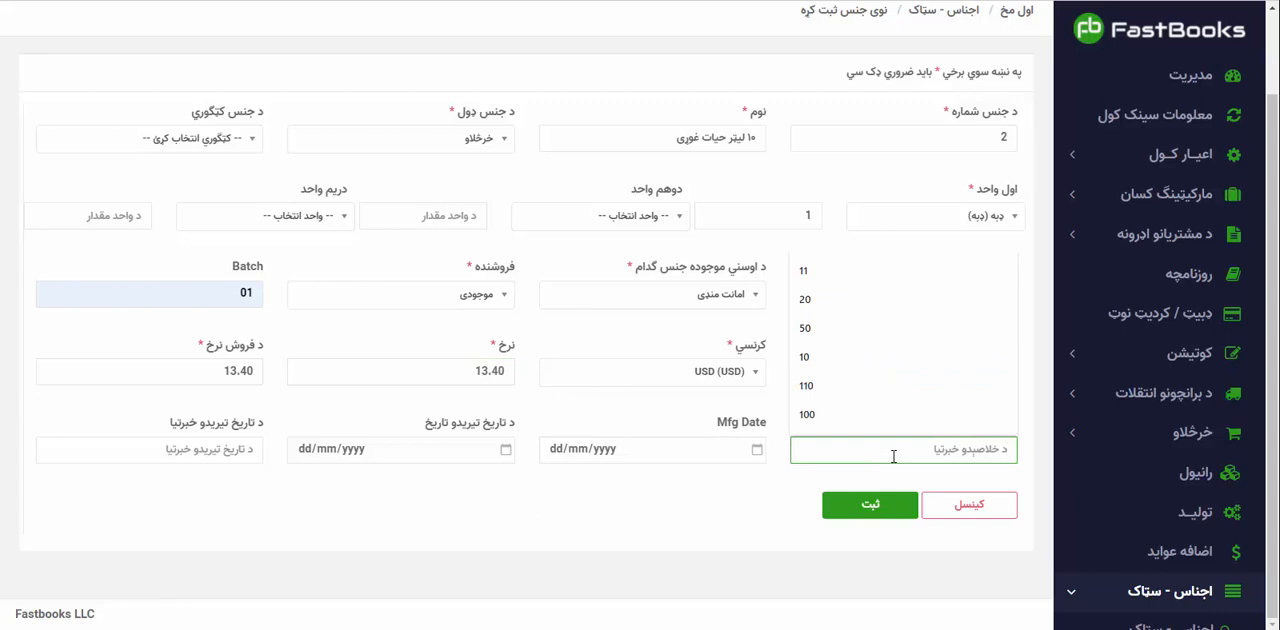
pyautogui.write('۳۳')
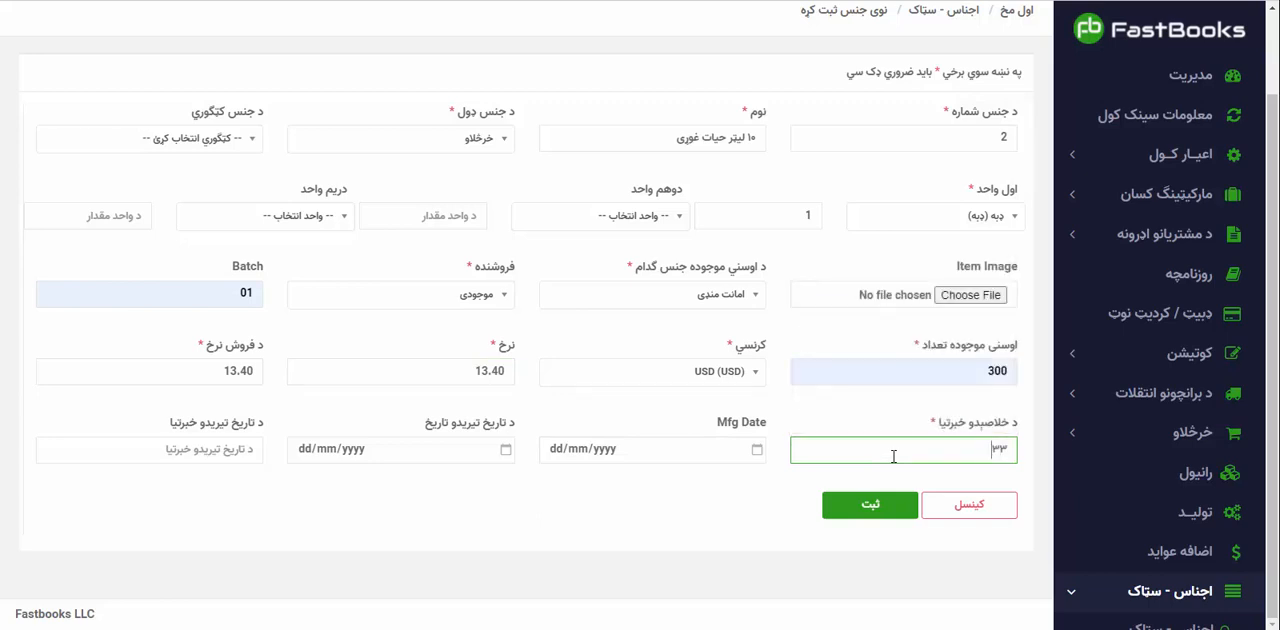
pyautogui.hotkey('ctrl', 'a')
pyautogui.press('super+space')
pyautogui.write('30')
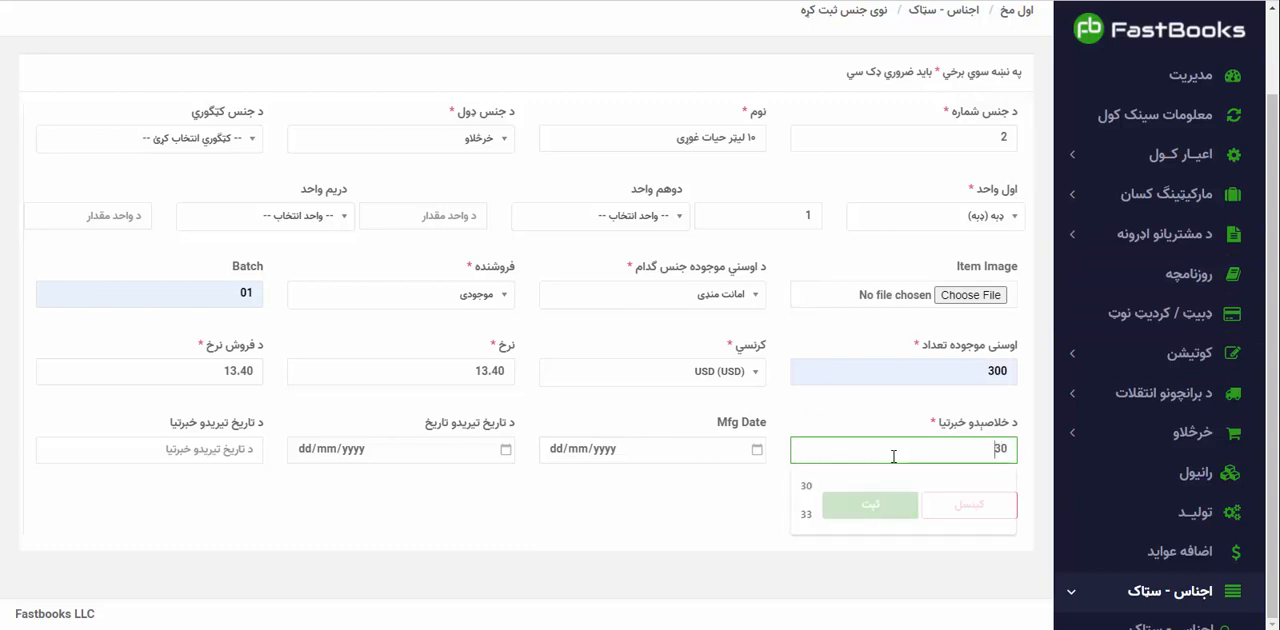
pyautogui.click(866, 504)
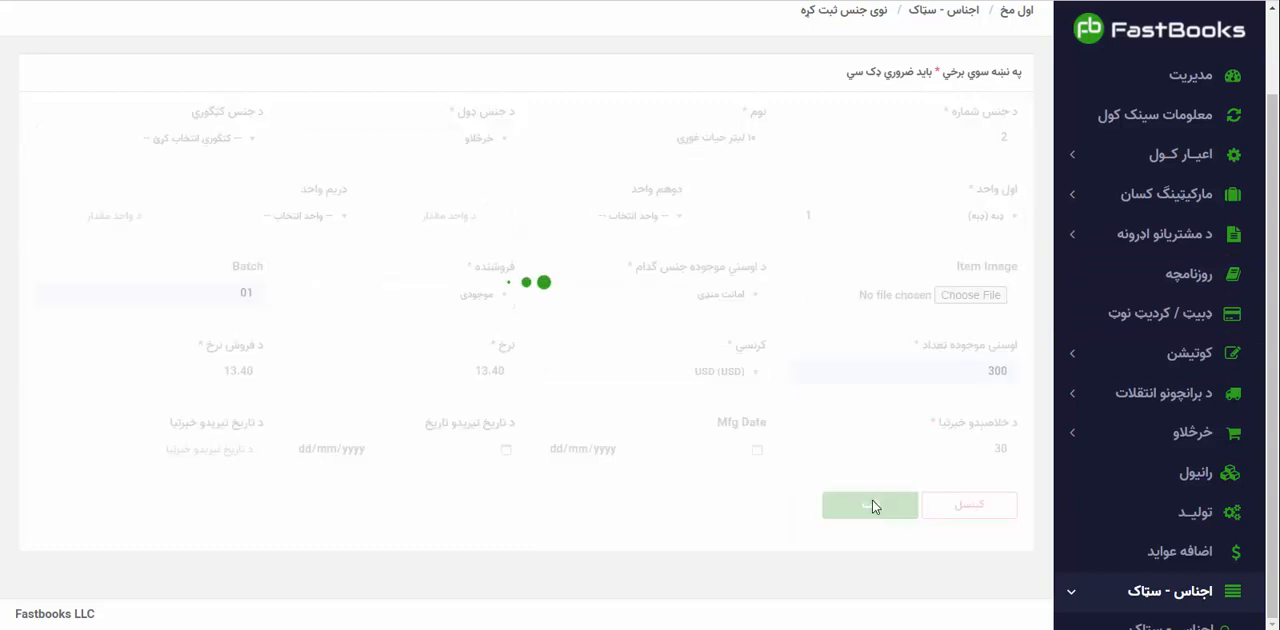
# Name the next new item میده بوره and set its type to خرڅلاو and its first unit to پارسل.
pyautogui.click(713, 134)
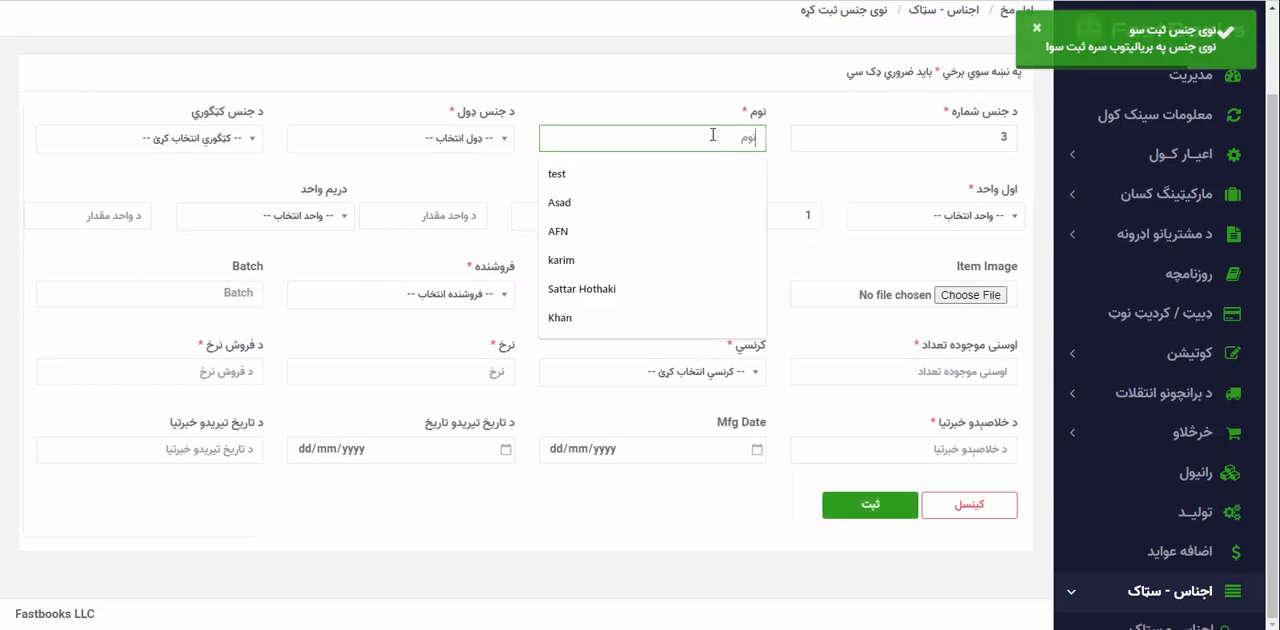
pyautogui.hotkey('alt', 'shift')
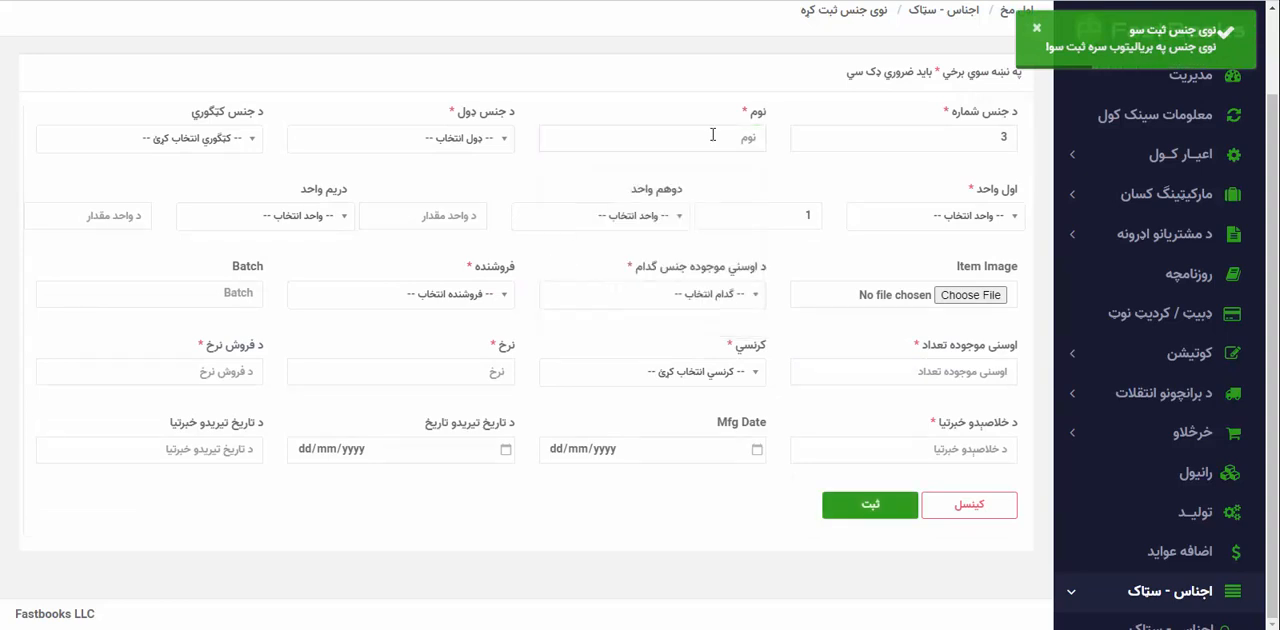
pyautogui.click(713, 134)
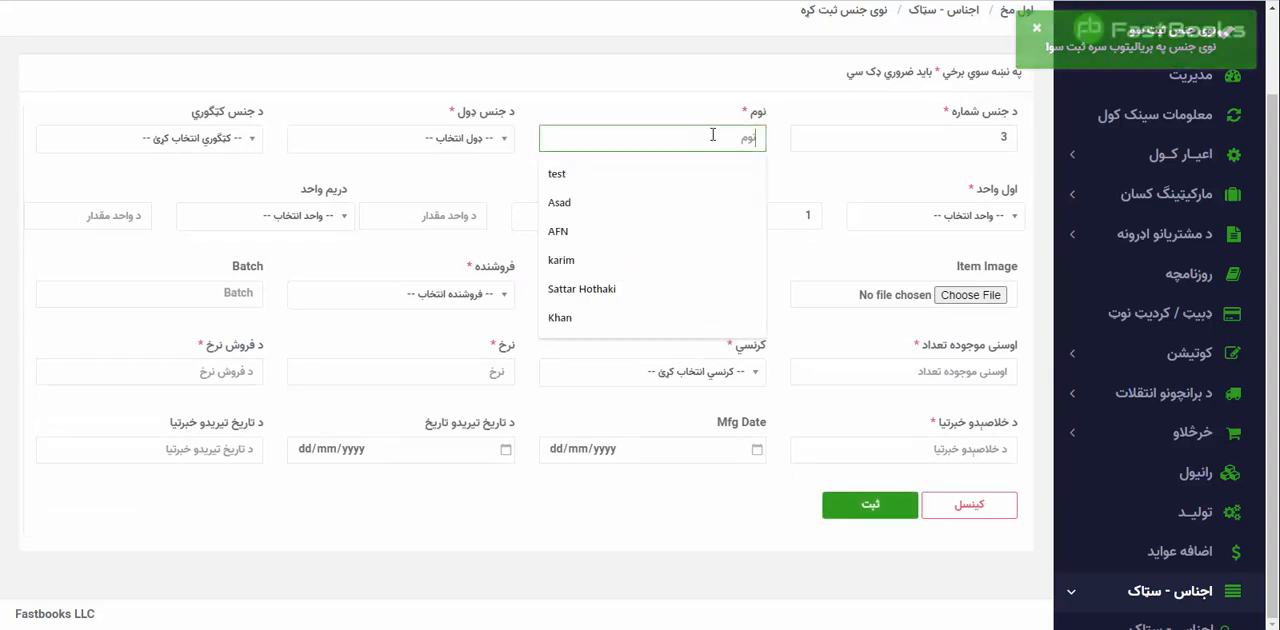
pyautogui.write('میوه')
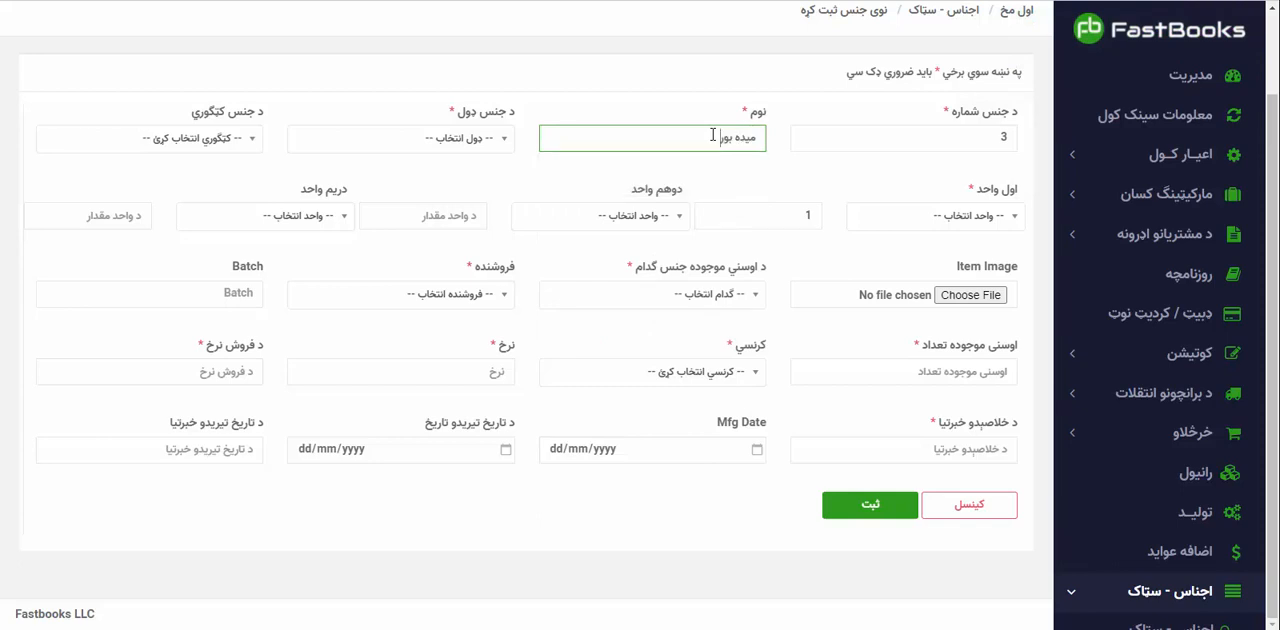
pyautogui.click(470, 140)
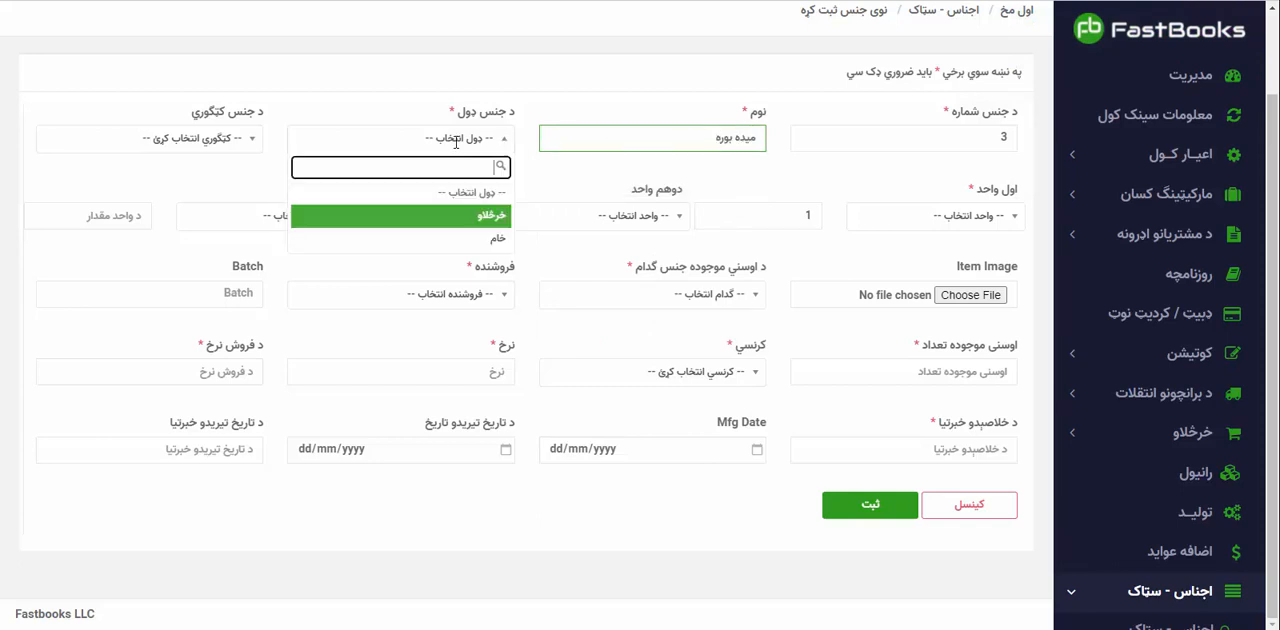
pyautogui.click(462, 213)
pyautogui.click(950, 216)
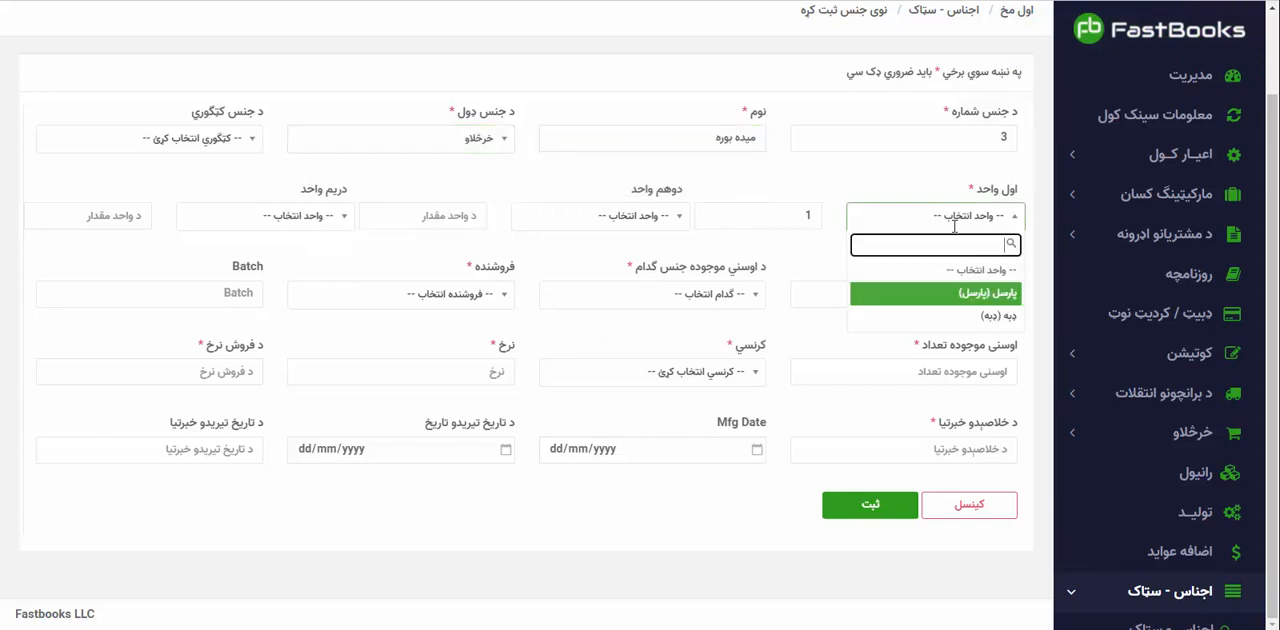
pyautogui.click(930, 290)
# Assign the میده بوره item to the warehouse رحمت منډی with the seller موجودی and batch 01.
pyautogui.click(723, 292)
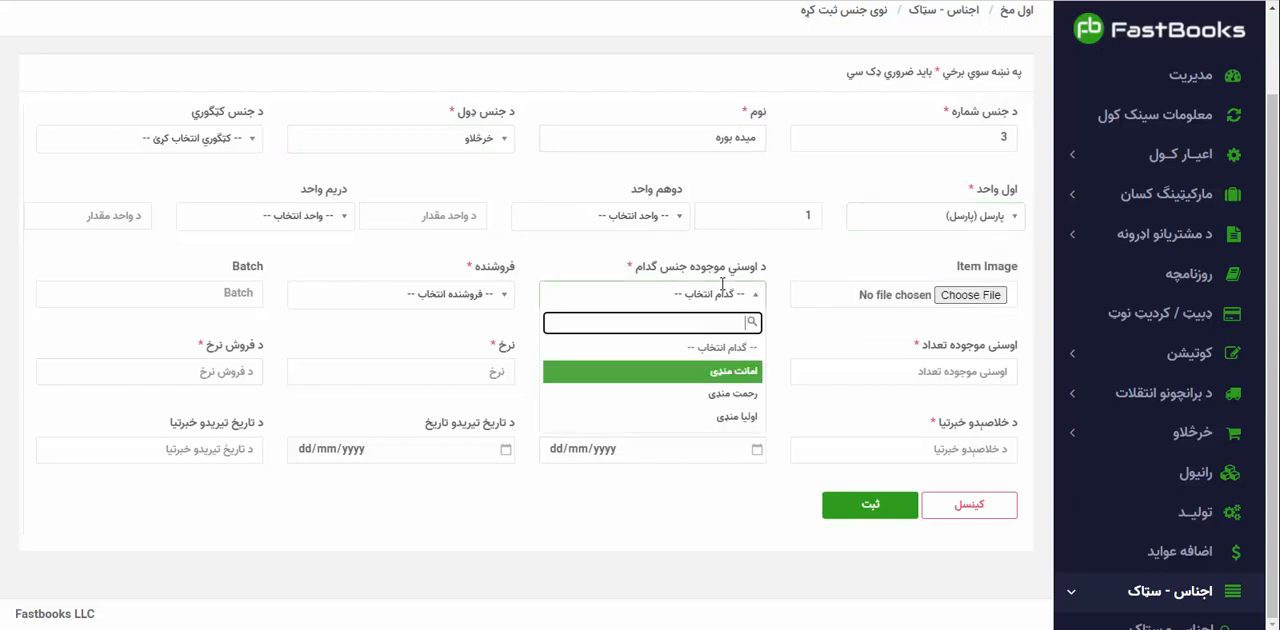
pyautogui.click(728, 369)
pyautogui.click(450, 293)
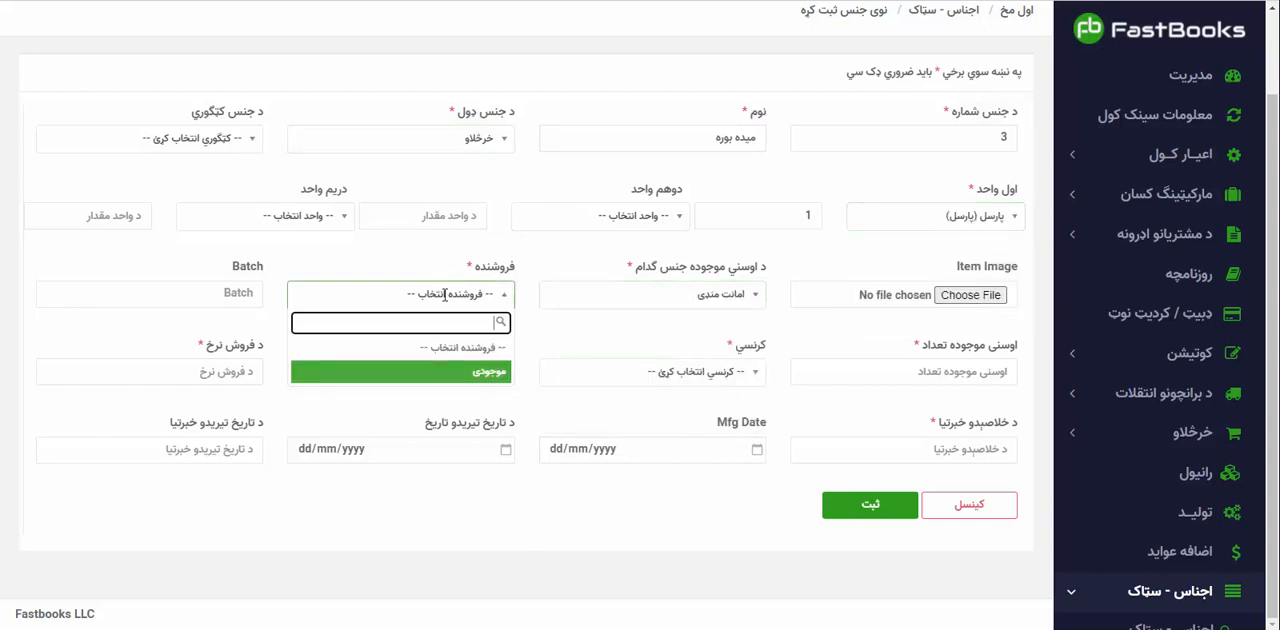
pyautogui.click(468, 373)
pyautogui.click(742, 296)
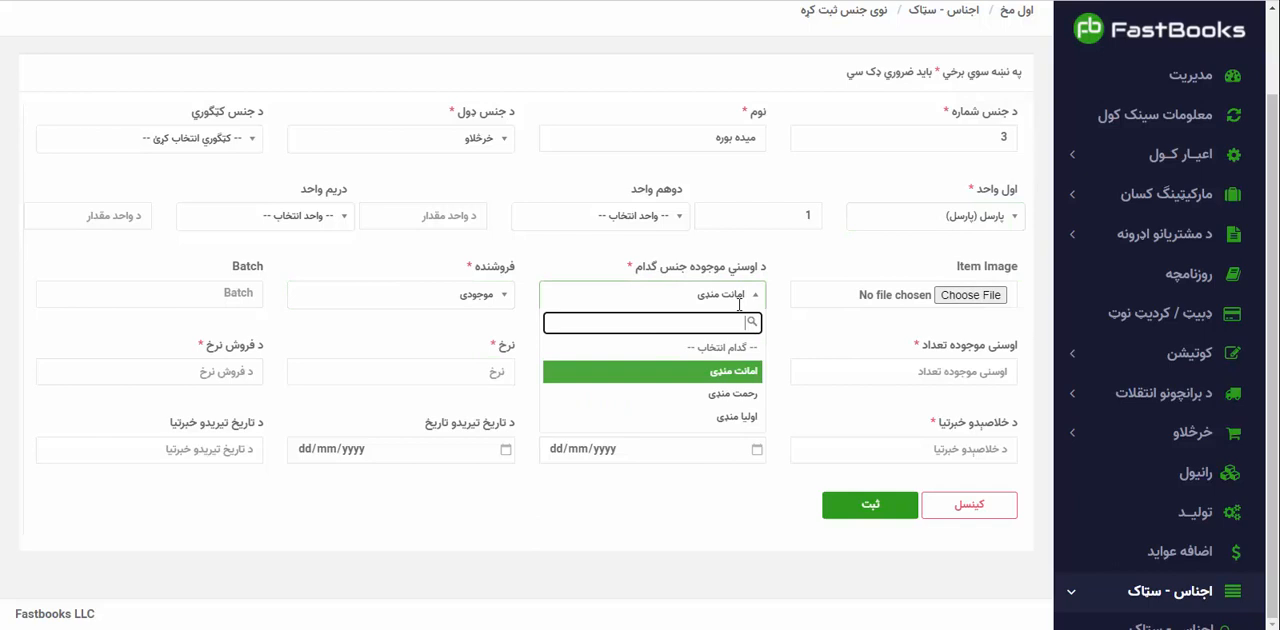
pyautogui.click(732, 393)
pyautogui.click(229, 289)
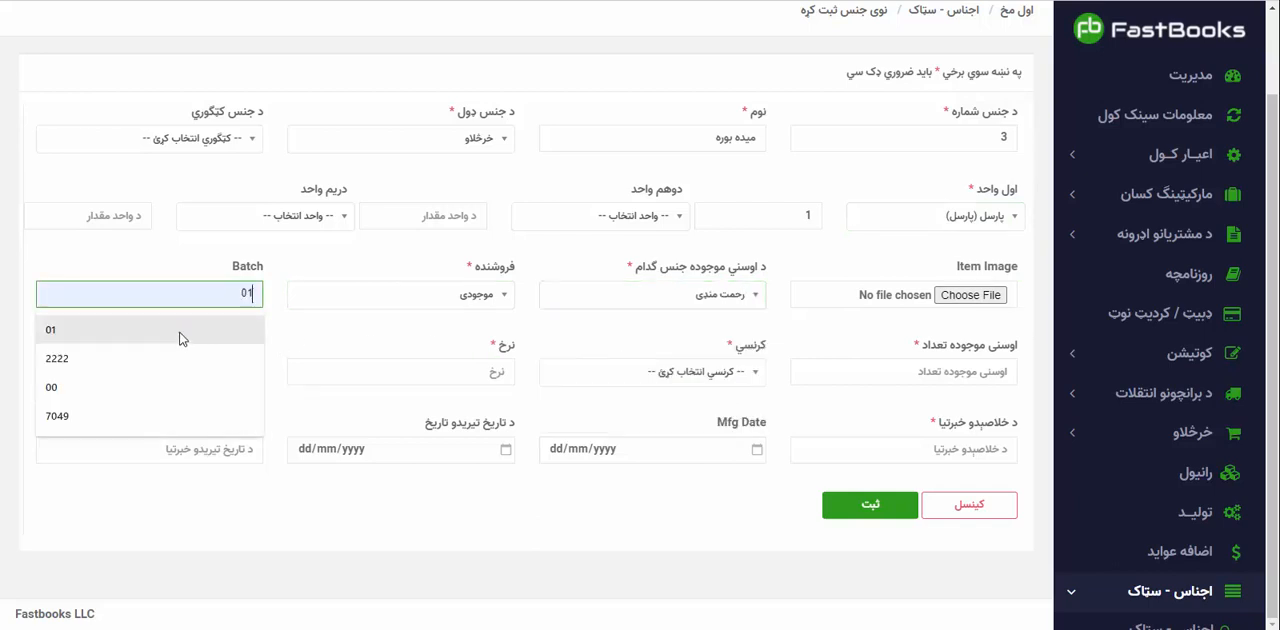
pyautogui.click(180, 336)
# Set the میده بوره item's current stock quantity to 200 and its currency to USD.
pyautogui.click(897, 370)
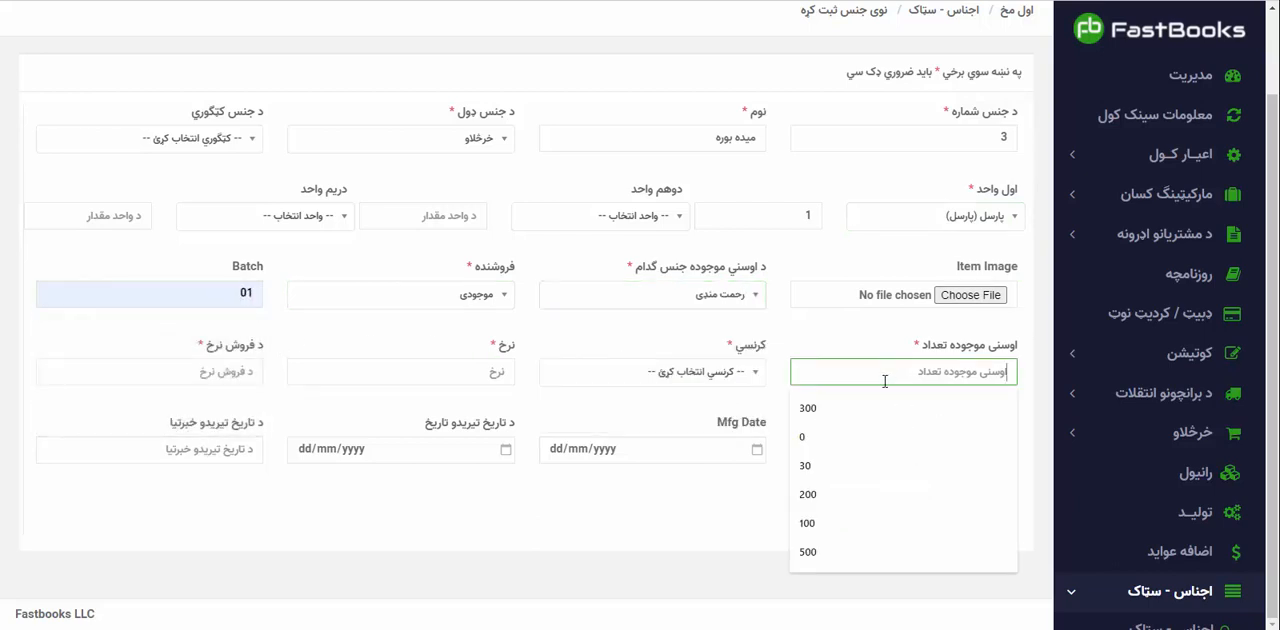
pyautogui.click(823, 496)
pyautogui.click(711, 371)
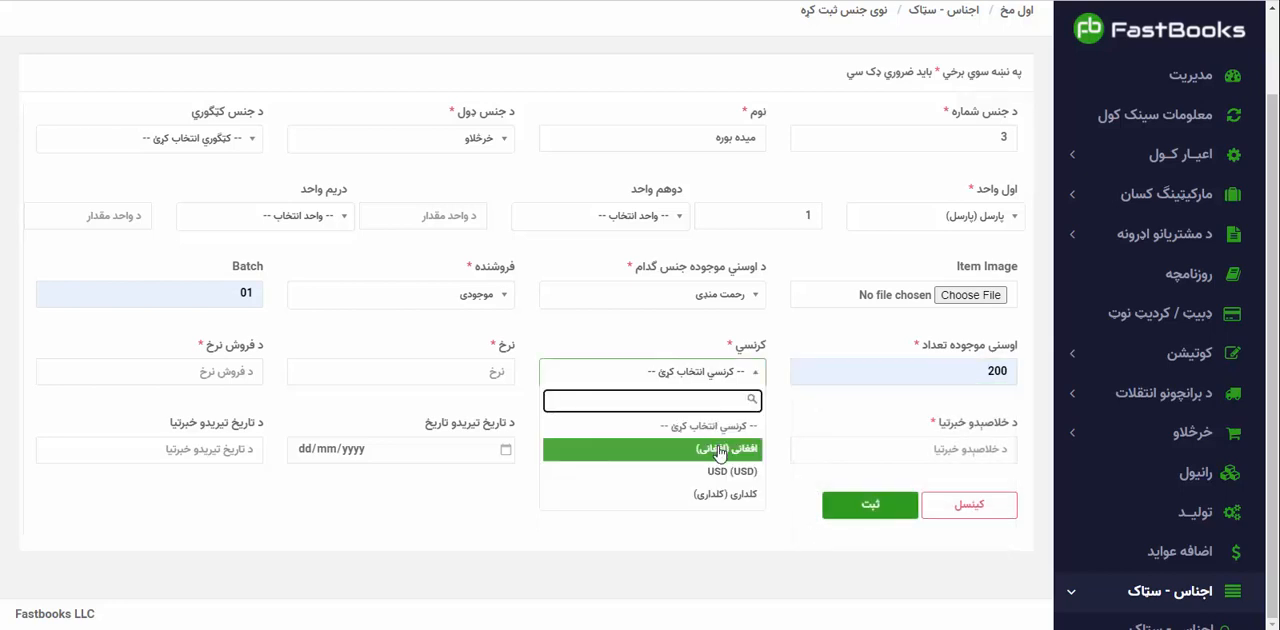
pyautogui.click(731, 471)
# Set both the rate and the selling rate of the میده بوره item to 40.
pyautogui.click(493, 371)
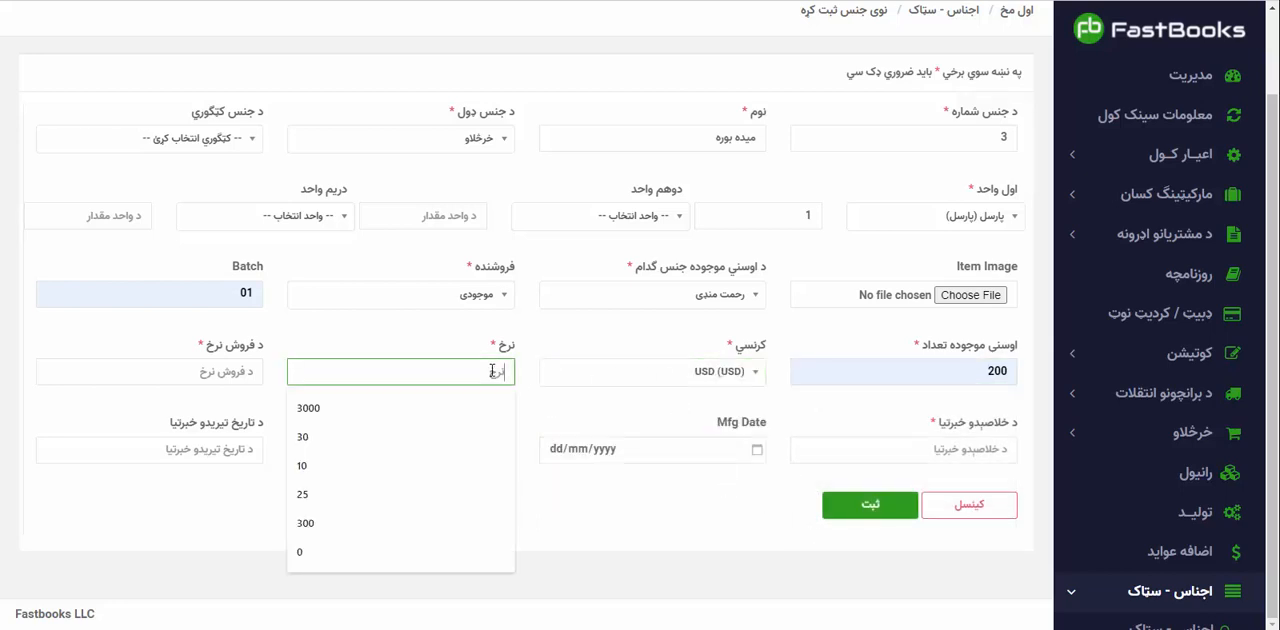
pyautogui.write('۴۰')
pyautogui.press('super+space')
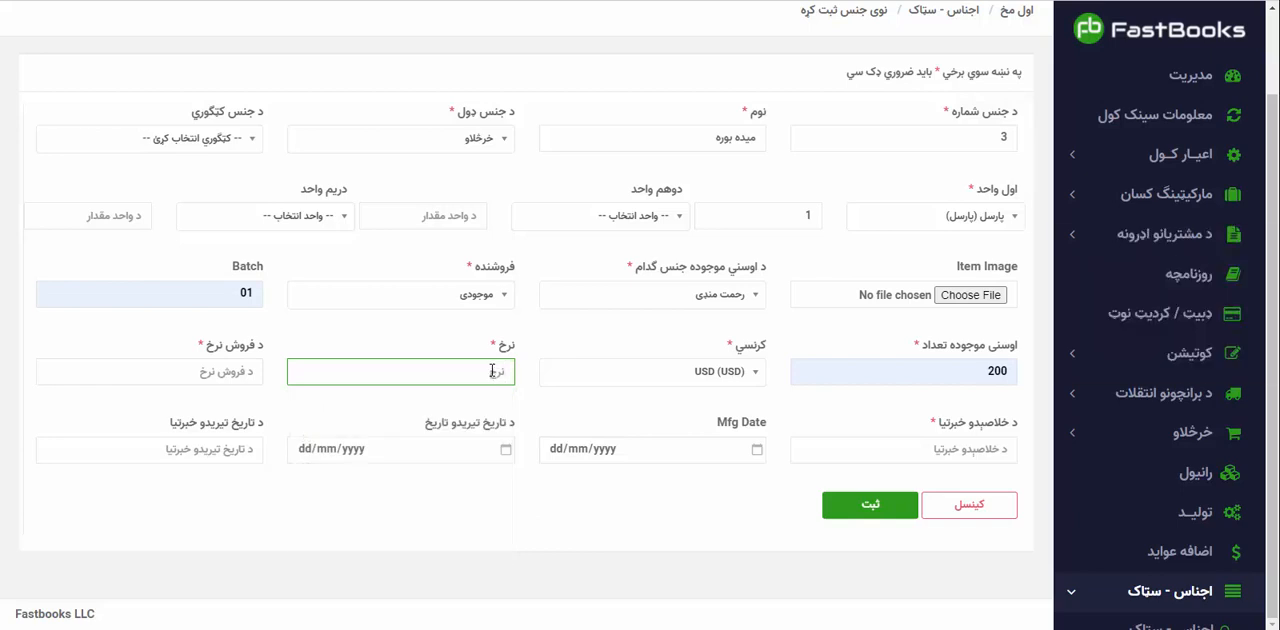
pyautogui.write('40')
pyautogui.press('Tab')
pyautogui.write('40')
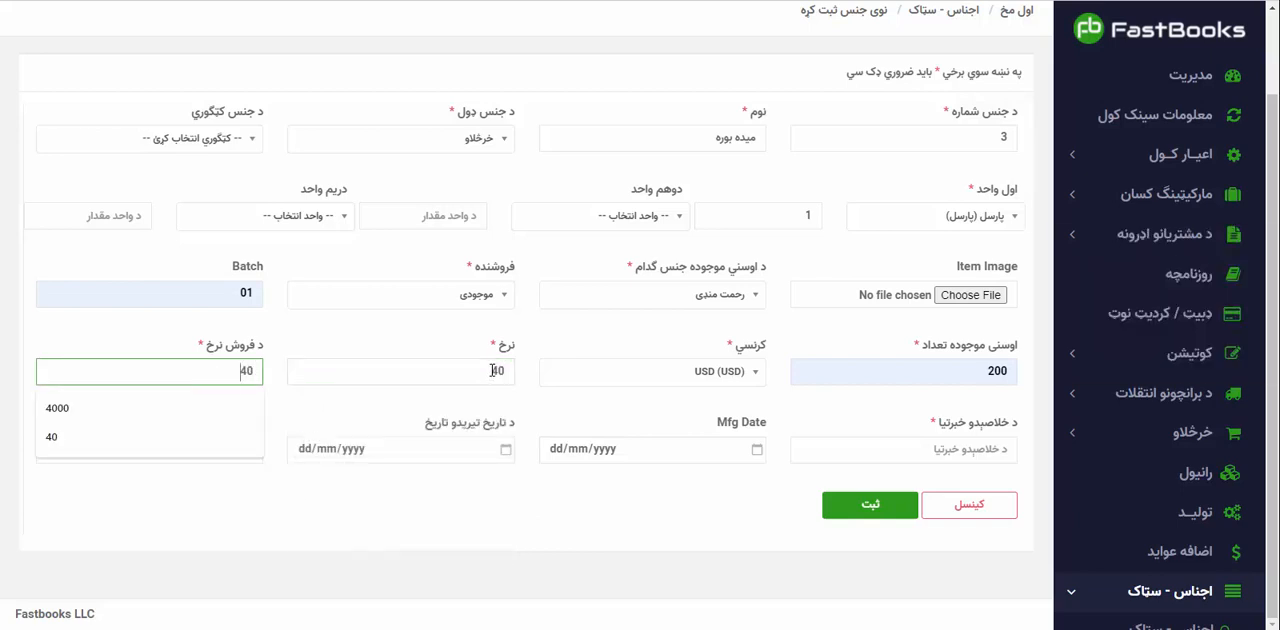
# Set the میده بوره item's run-out alert (د خلاصېدو خبرتیا) to 10 and save the item.
pyautogui.click(866, 449)
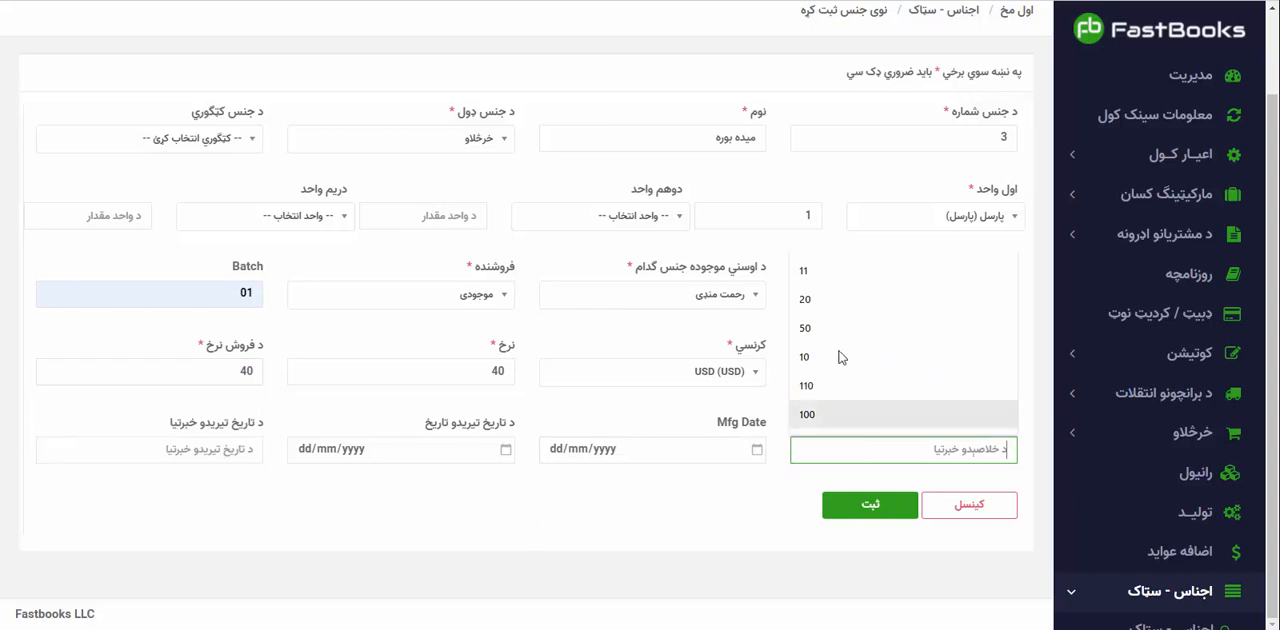
pyautogui.click(820, 358)
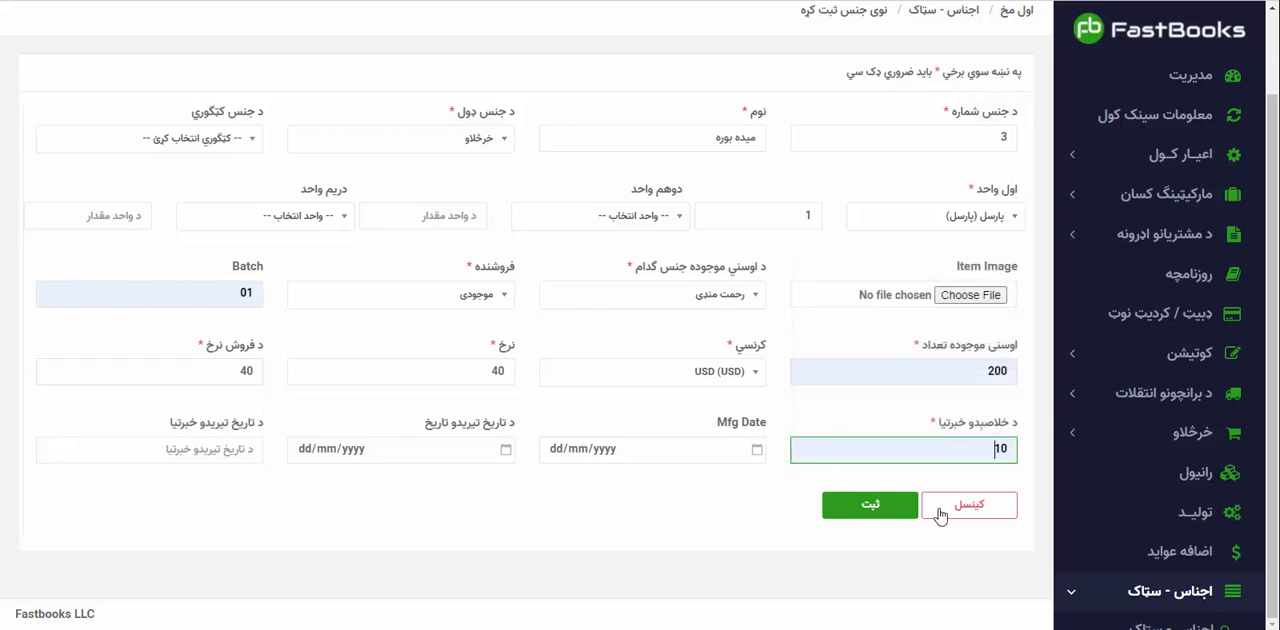
pyautogui.click(866, 512)
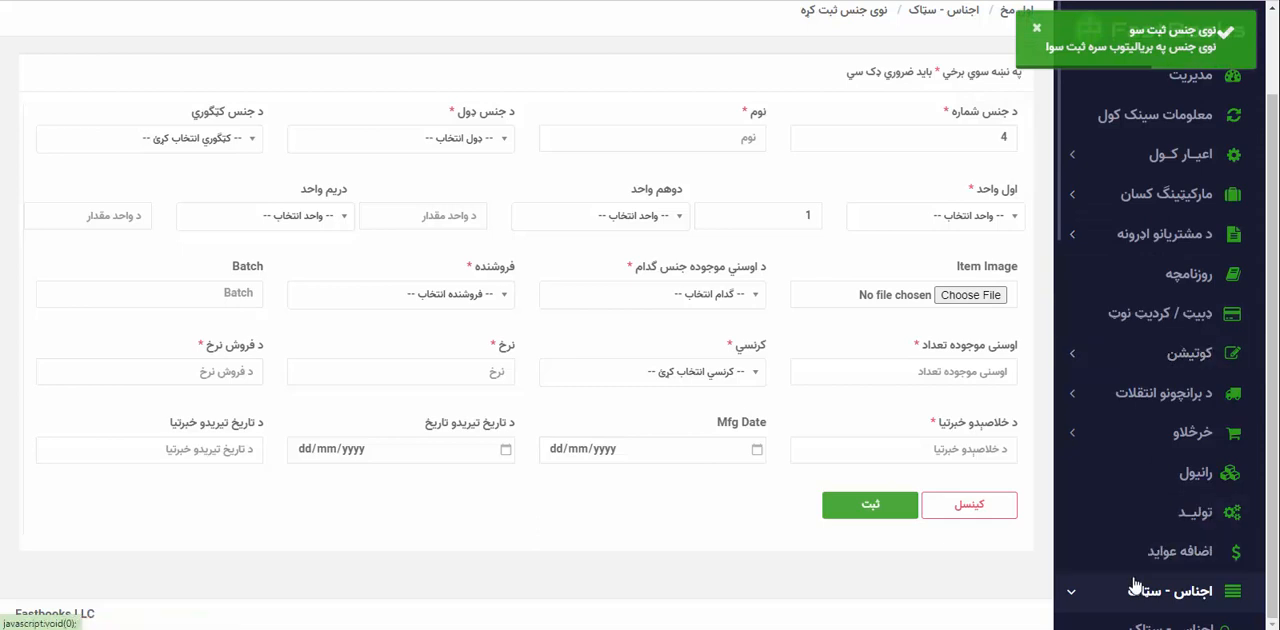
# Open the warehouse list and view the stock details of امانت منډی.
pyautogui.scroll(-1, 1140, 575)
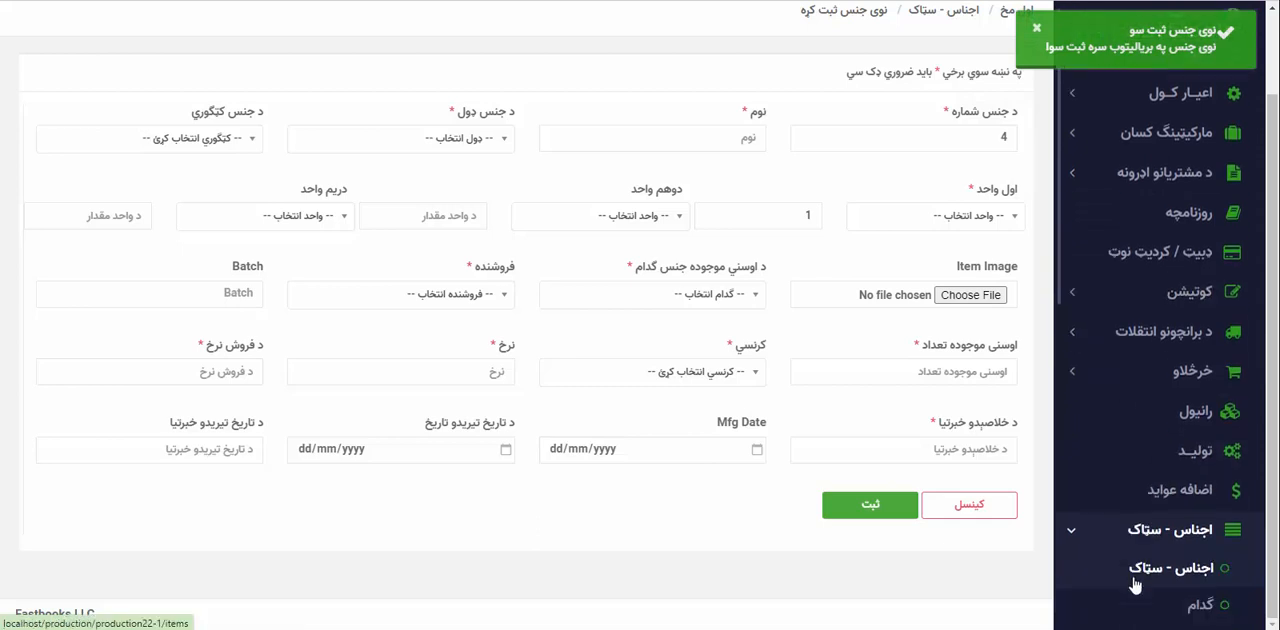
pyautogui.scroll(-2, 1135, 585)
pyautogui.click(1219, 513)
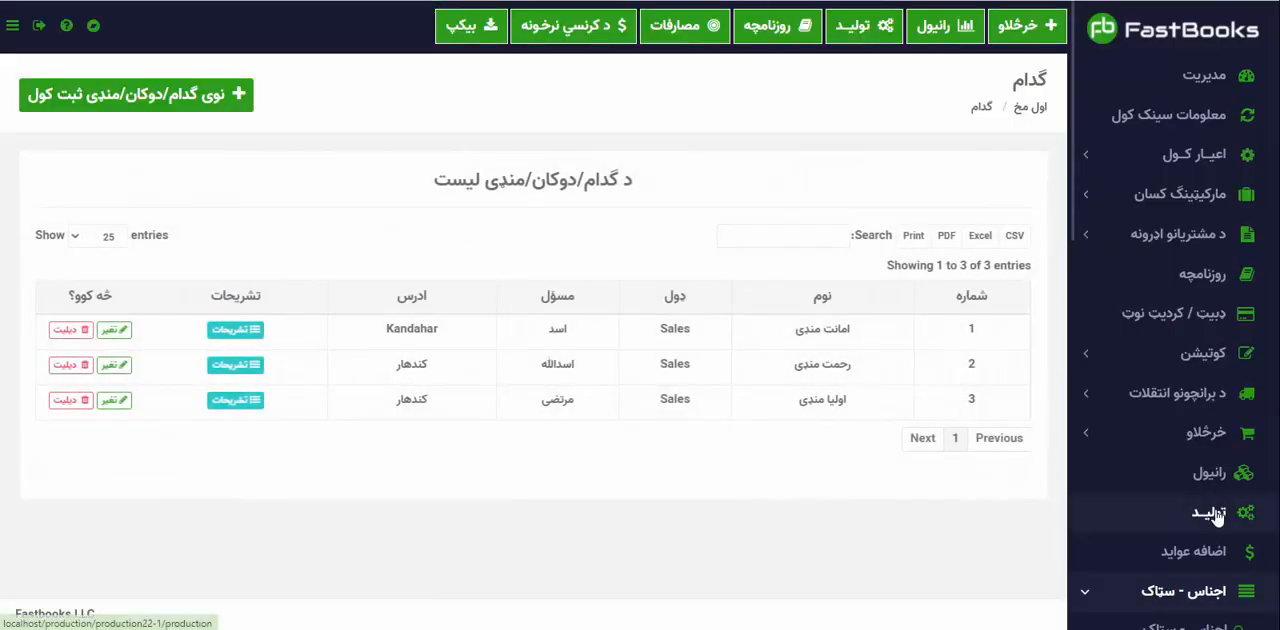
pyautogui.scroll(-2, 1172, 595)
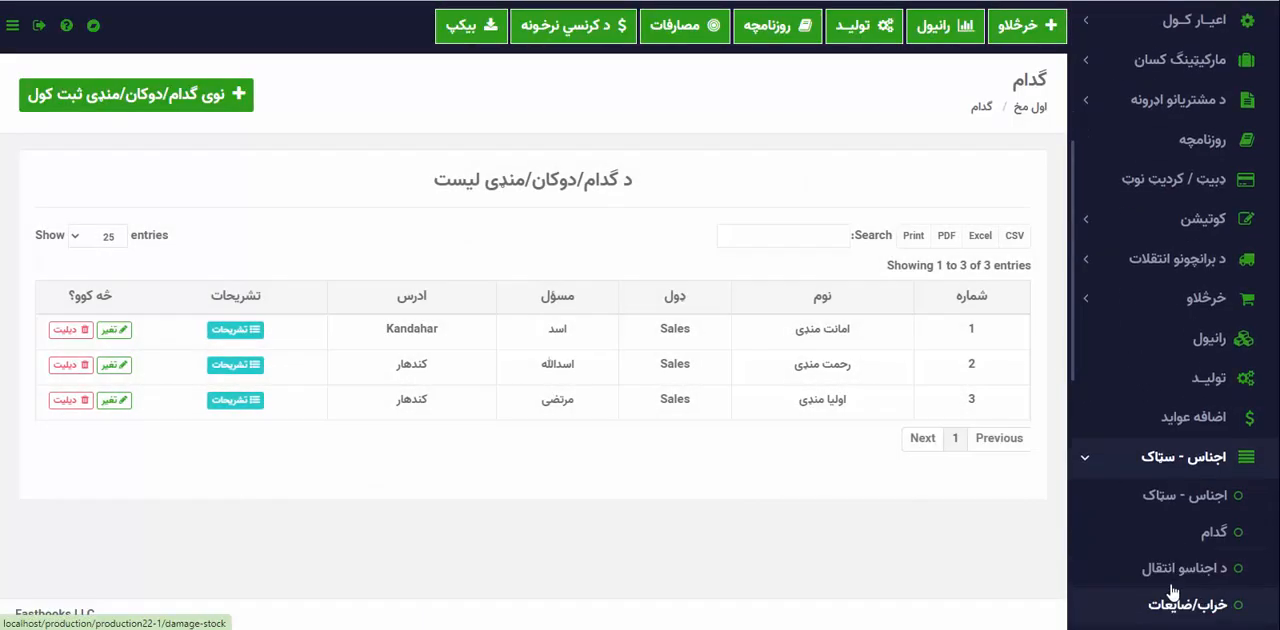
pyautogui.click(1183, 462)
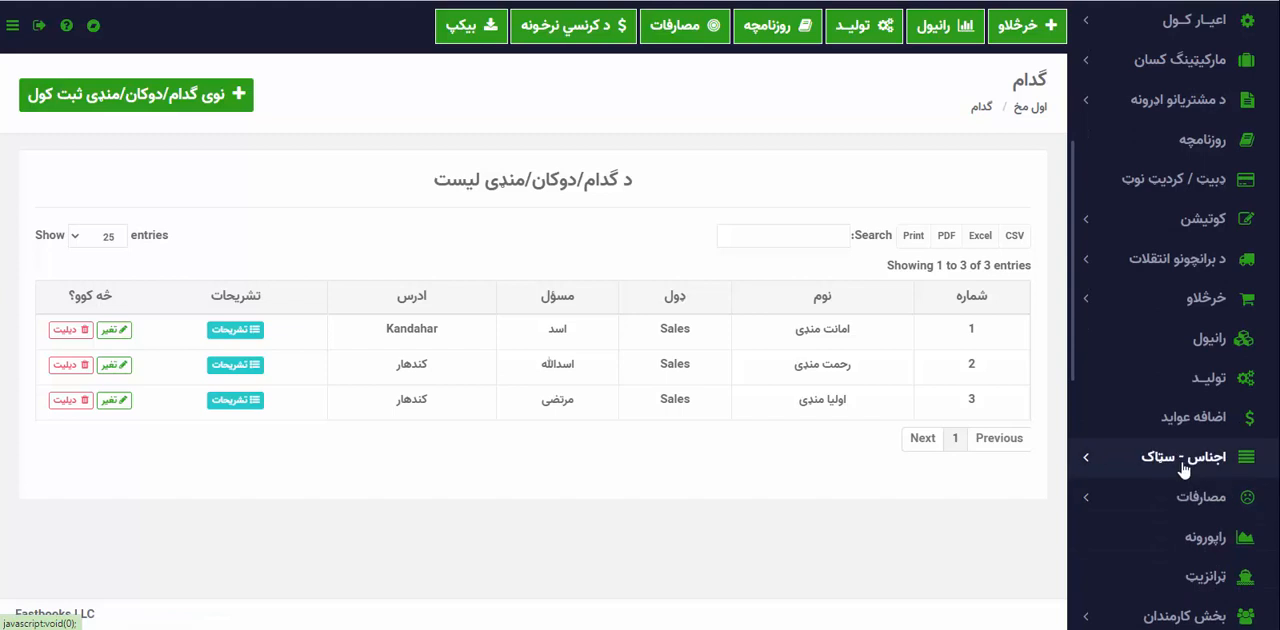
pyautogui.click(1183, 462)
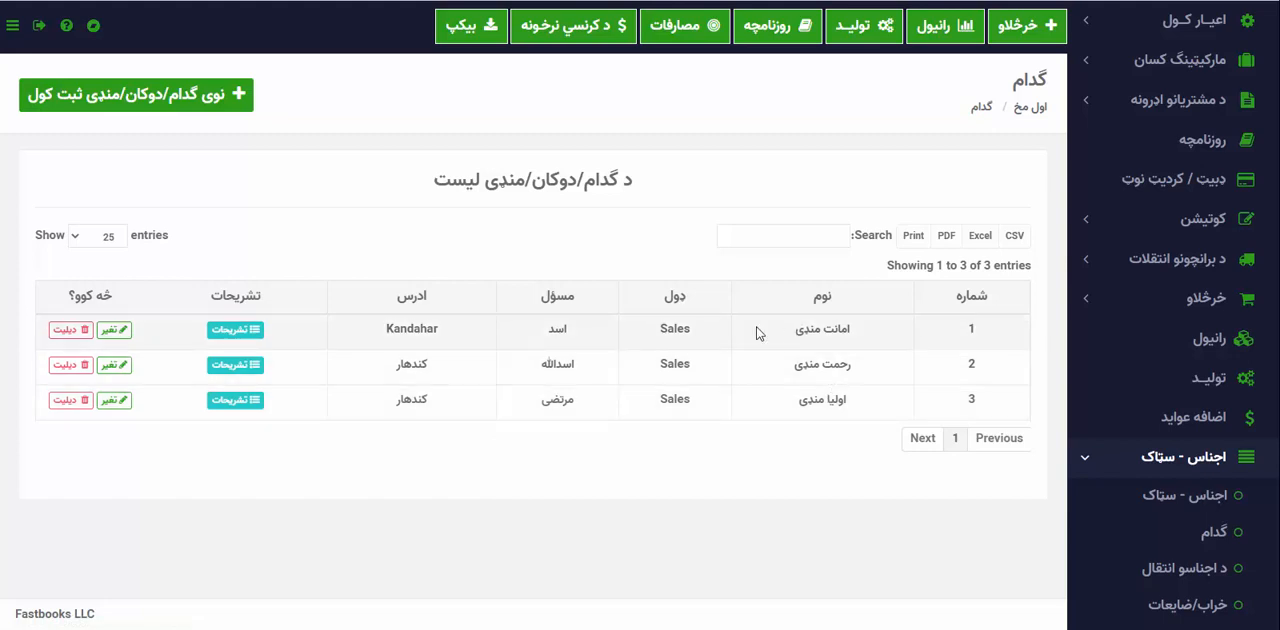
pyautogui.click(247, 333)
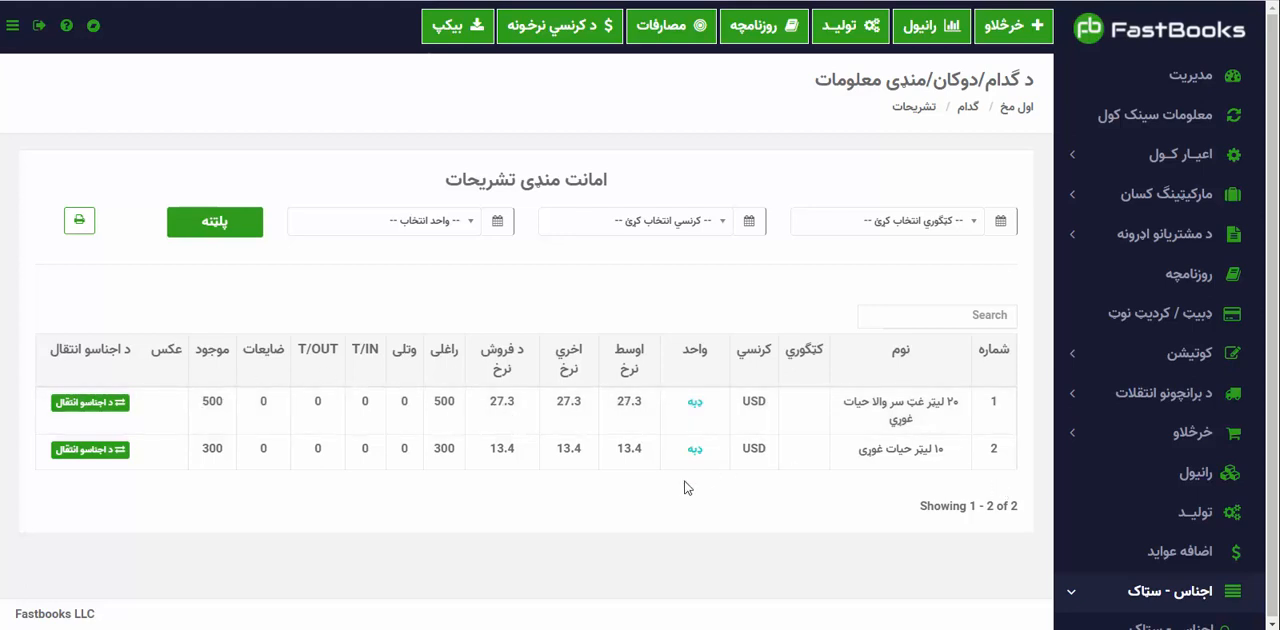
# Return to the warehouse list and view the stock details of رحمت منډی.
pyautogui.scroll(-1, 1138, 518)
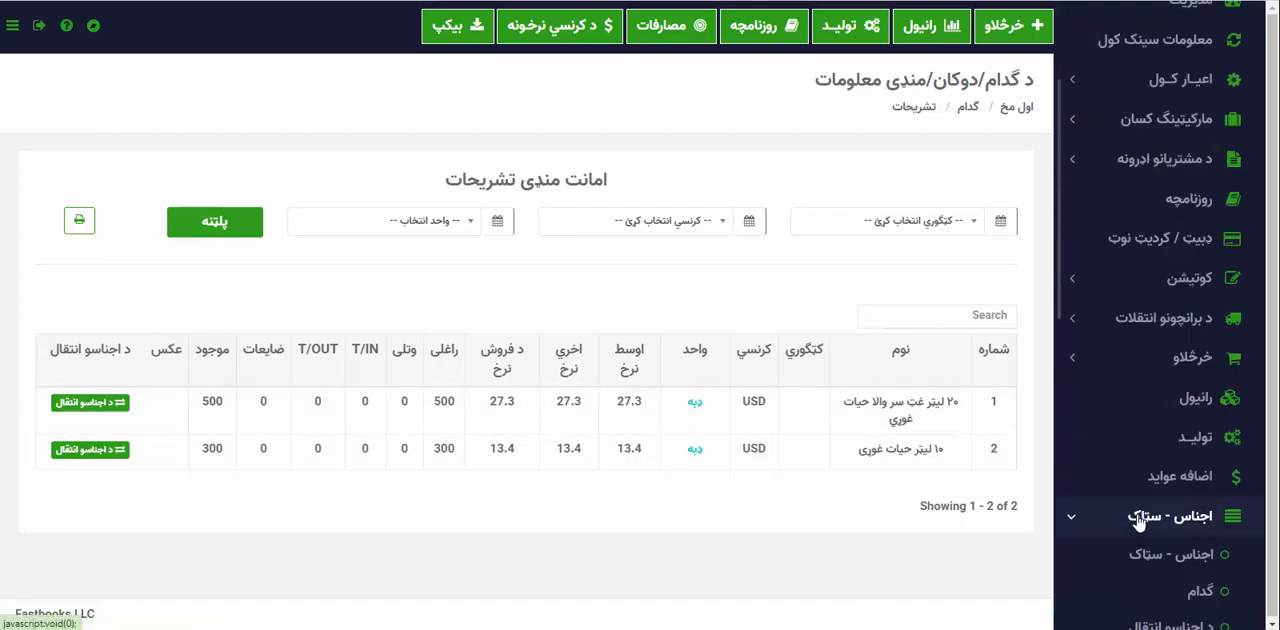
pyautogui.click(971, 110)
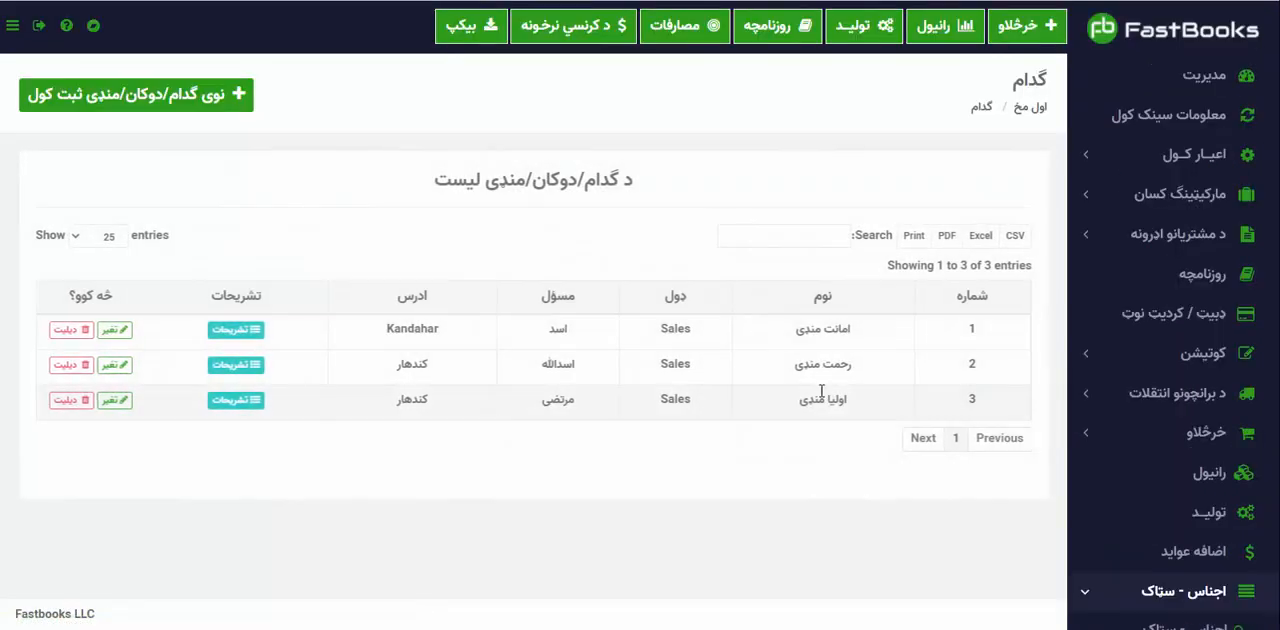
pyautogui.click(246, 369)
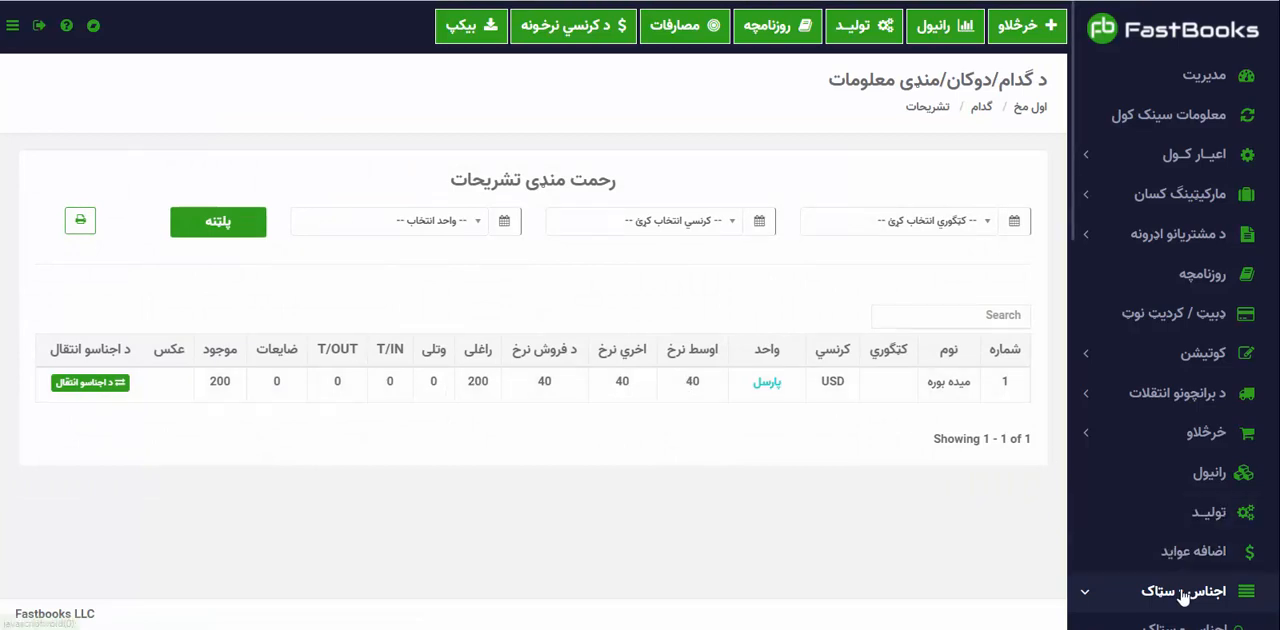
# Open the full stock item list and review the quantities, rates and totals of the registered items.
pyautogui.scroll(-2, 1183, 597)
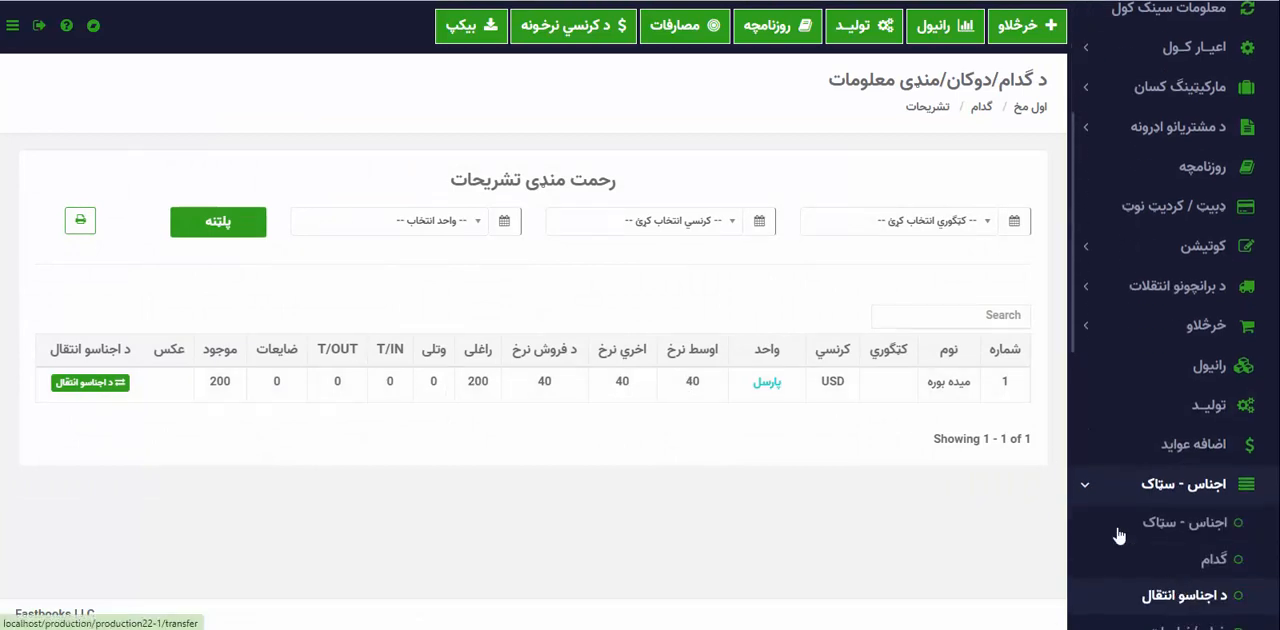
pyautogui.click(1210, 534)
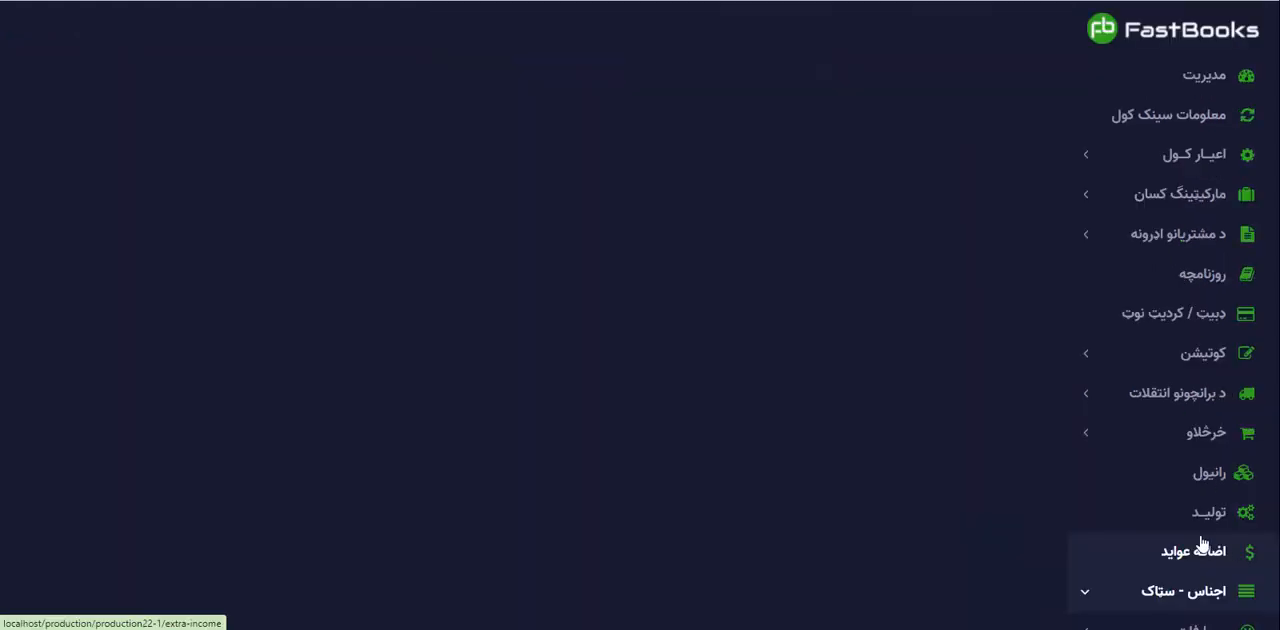
pyautogui.scroll(-3, 1160, 544)
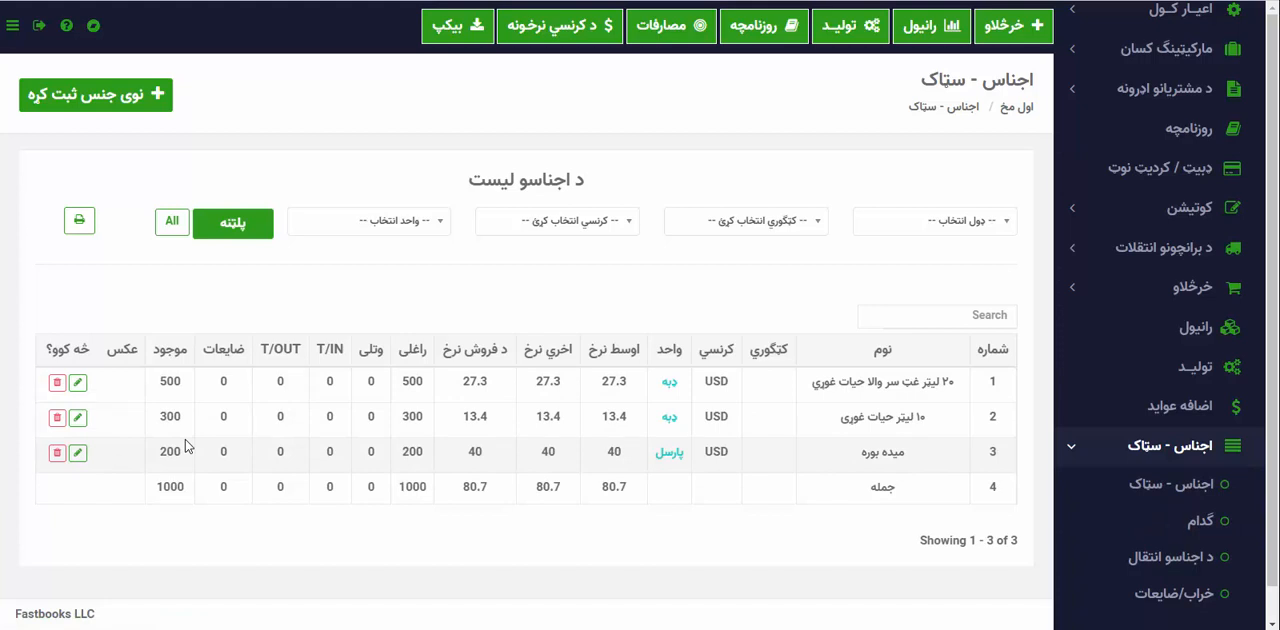
pyautogui.scroll(-1, 500, 515)
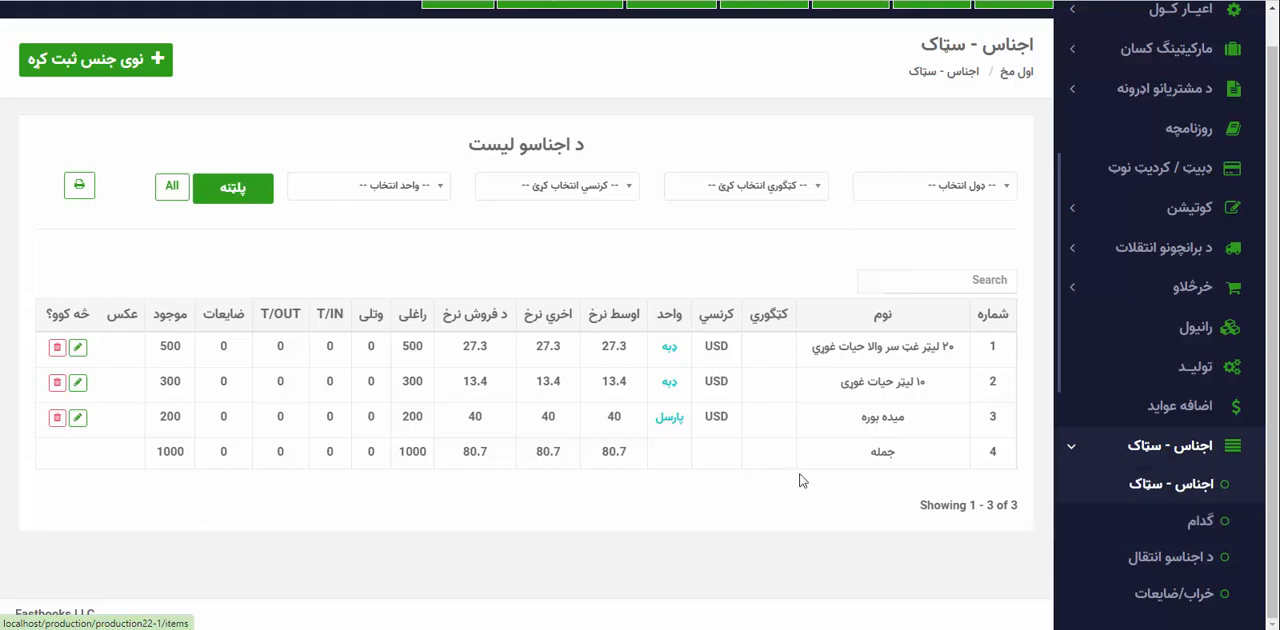
pyautogui.scroll(1, 738, 502)
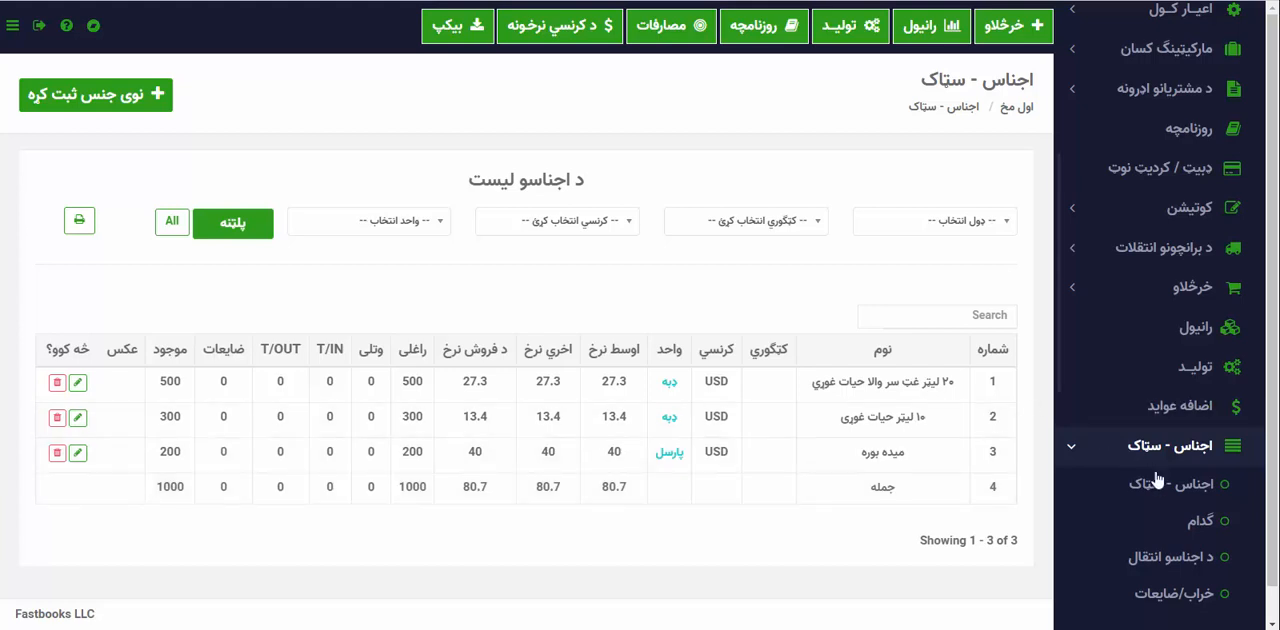
# Open the accounts list (کهاتې - اکاونټونه) from the settings section.
pyautogui.click(1100, 452)
pyautogui.scroll(1, 1100, 452)
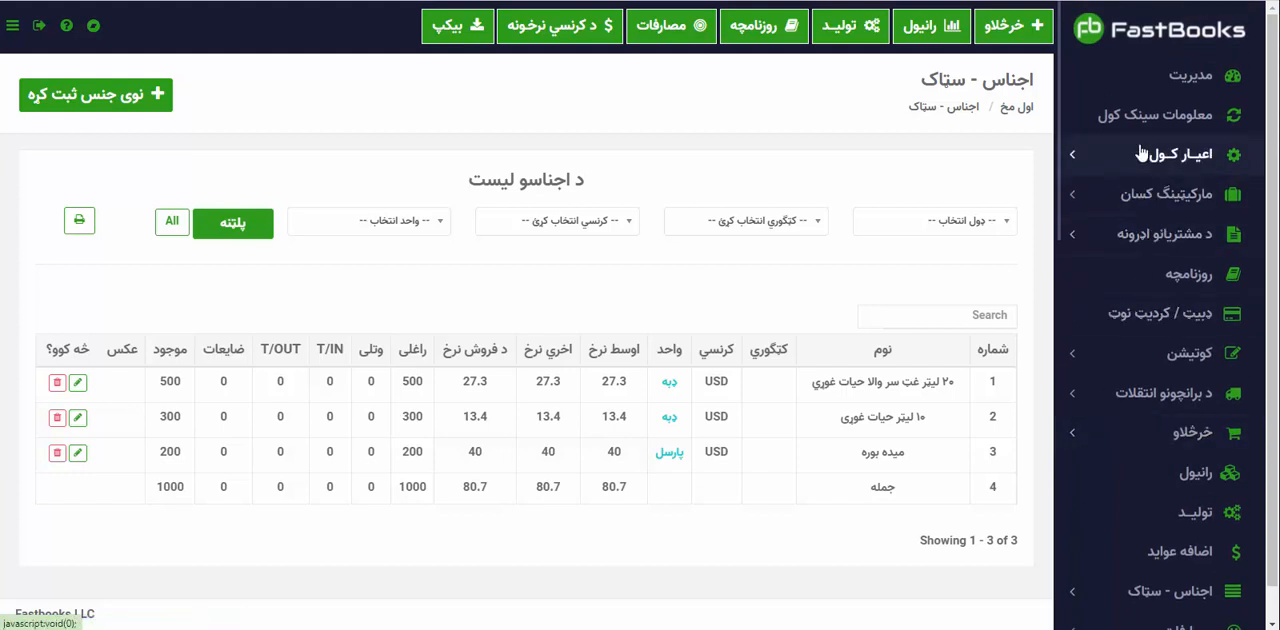
pyautogui.scroll(-3, 1110, 590)
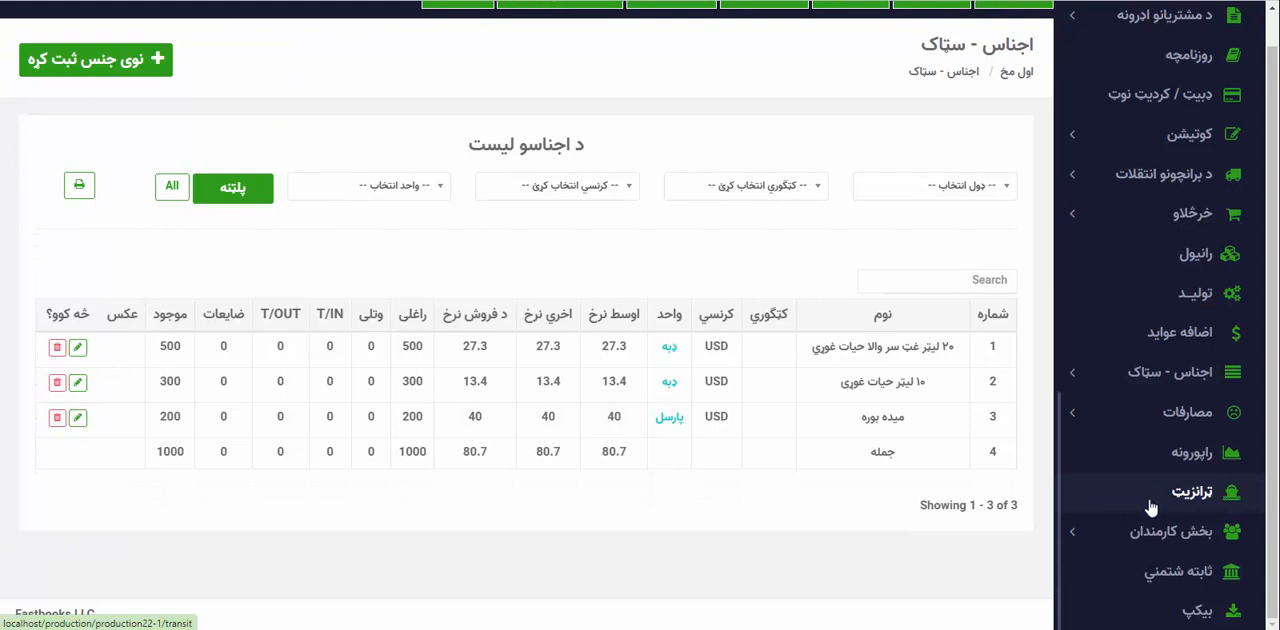
pyautogui.scroll(1, 966, 371)
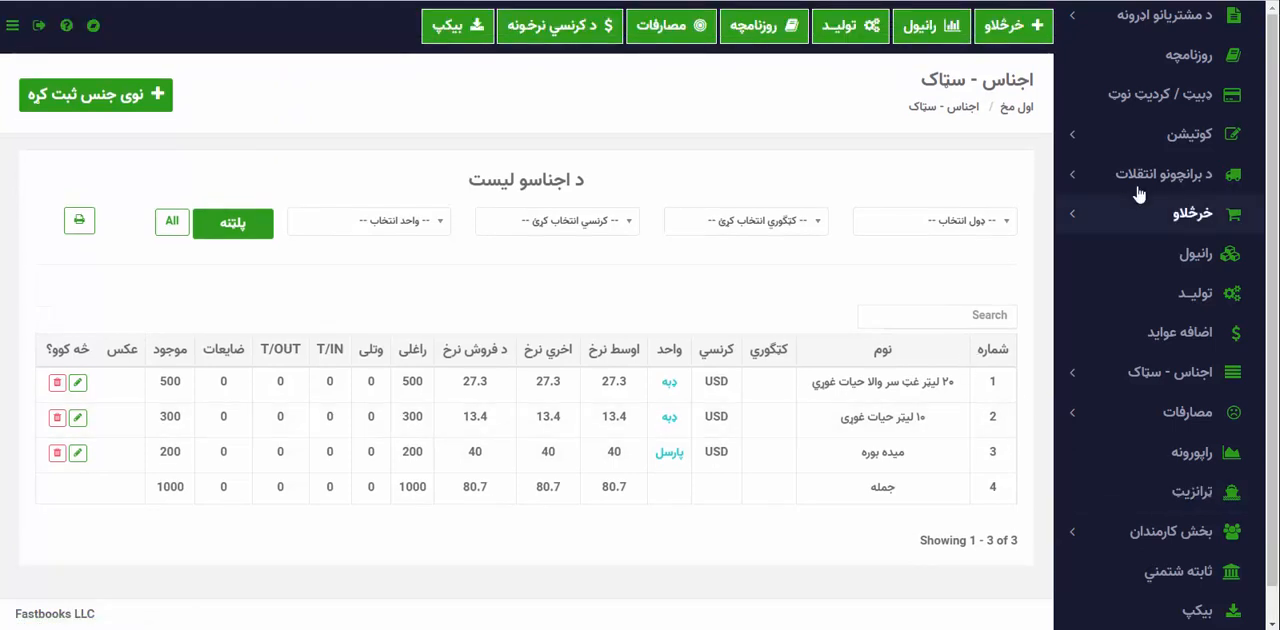
pyautogui.scroll(3, 1140, 175)
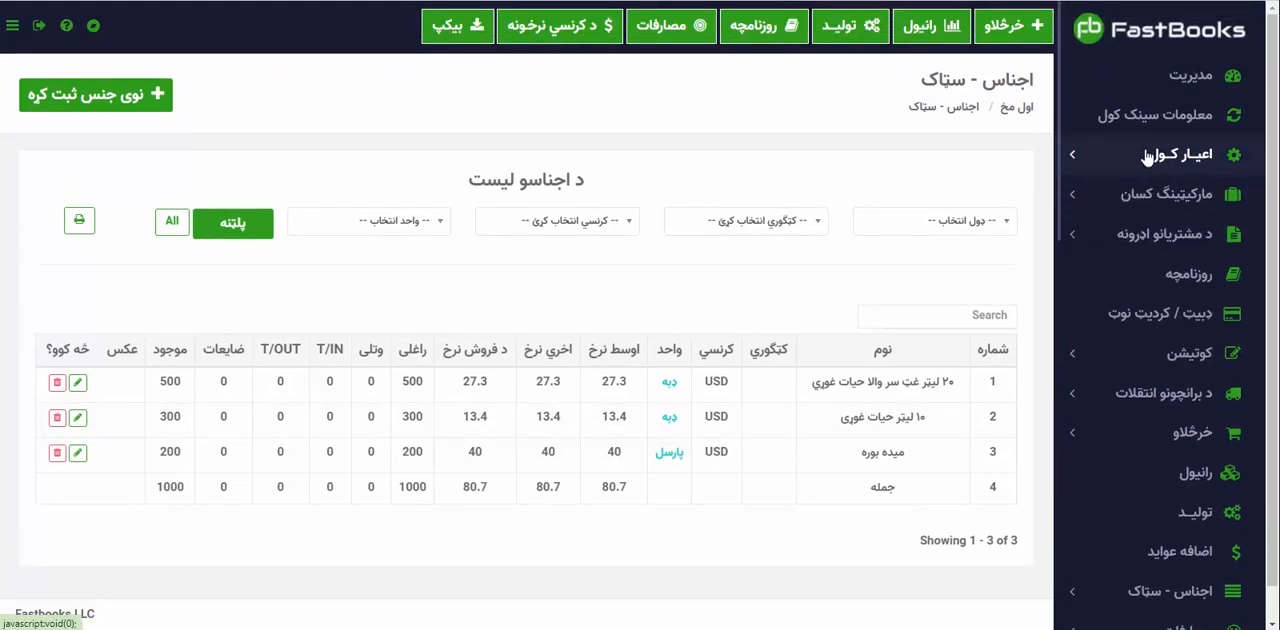
pyautogui.click(1147, 157)
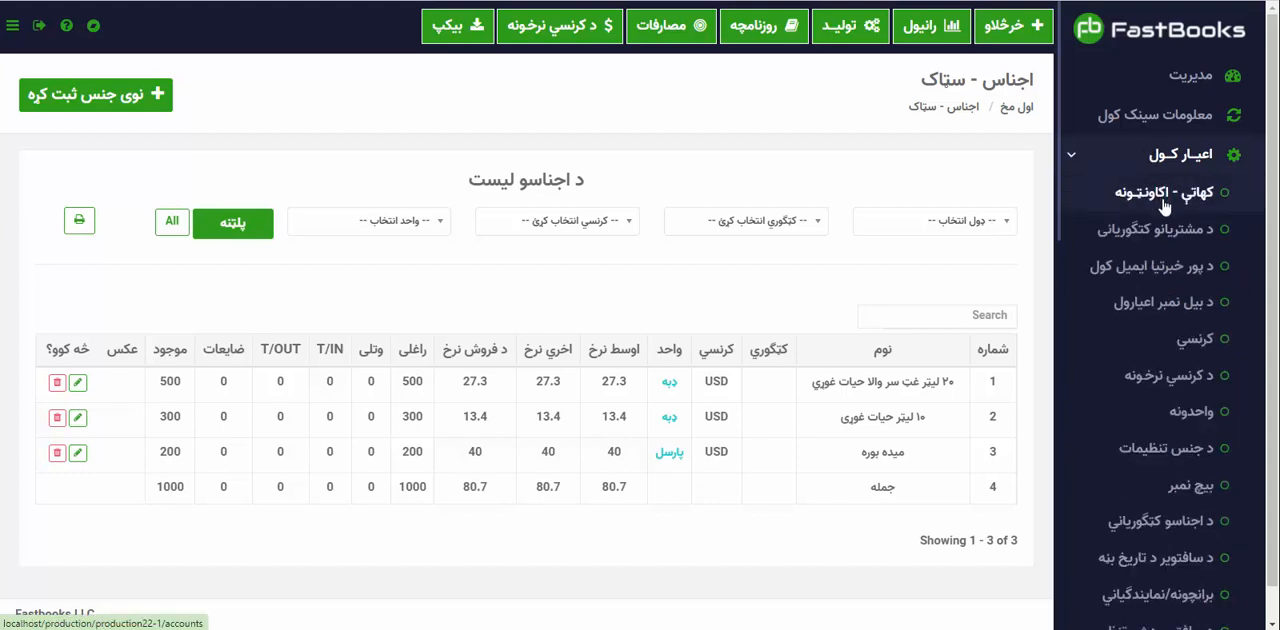
pyautogui.click(1163, 197)
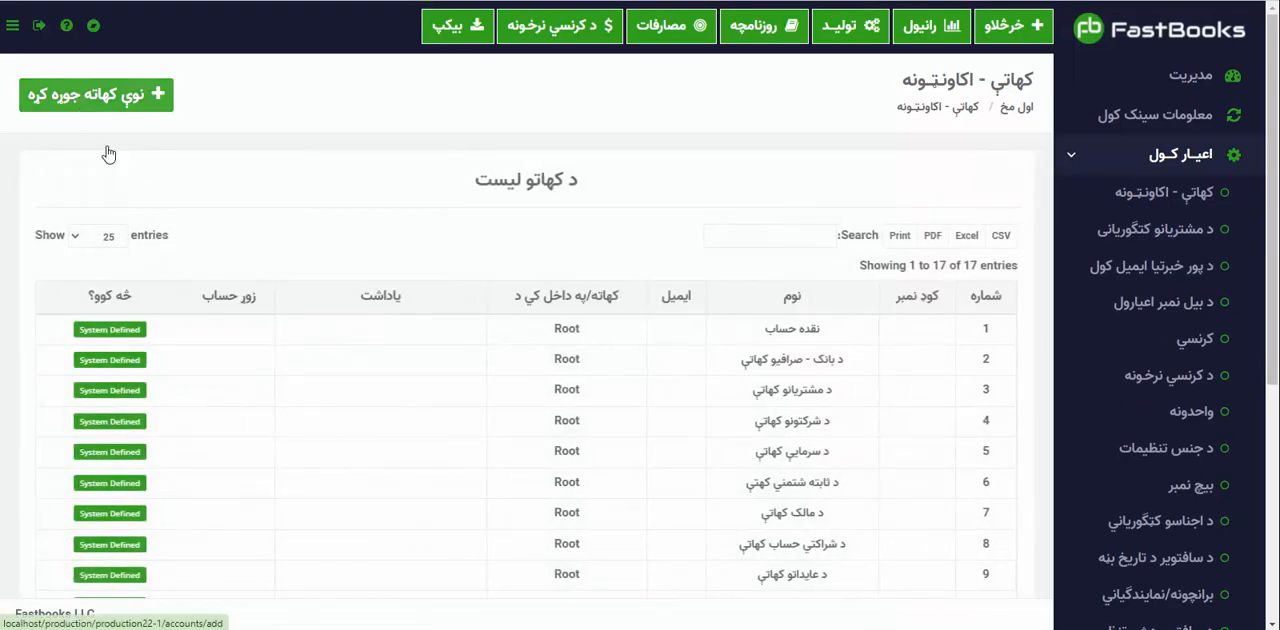
pyautogui.scroll(-4, 237, 477)
pyautogui.scroll(4, 237, 471)
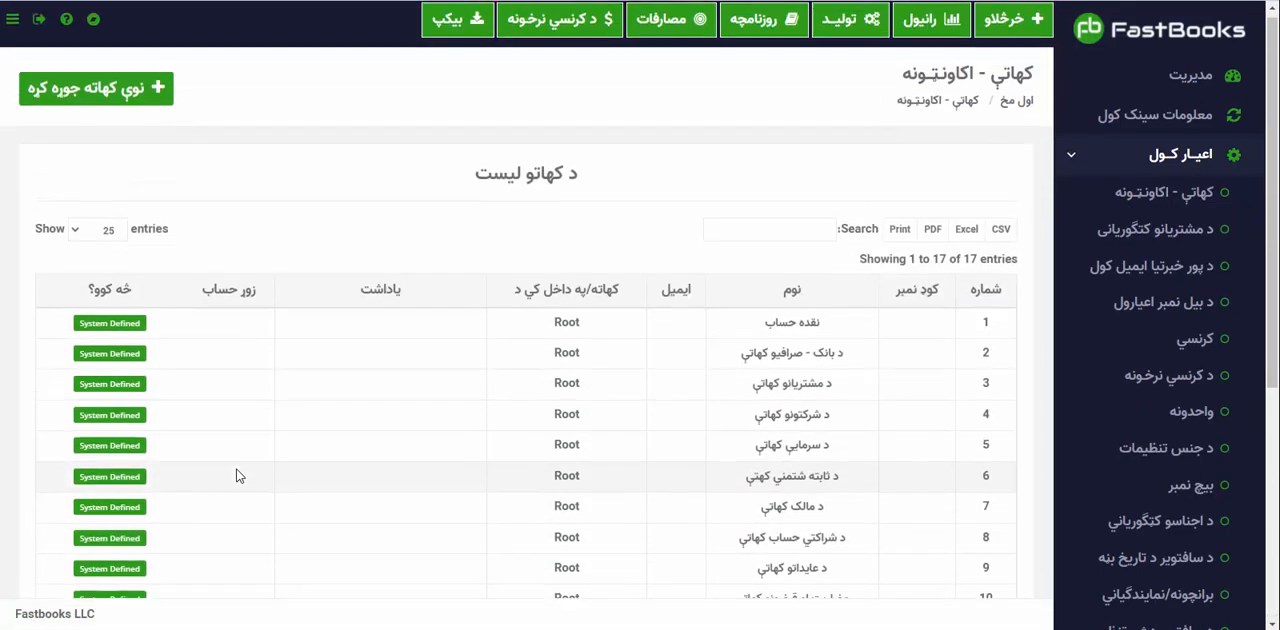
# Start a new account, enter the customer's full name and place it under د مشتریانو کهاتې.
pyautogui.click(113, 109)
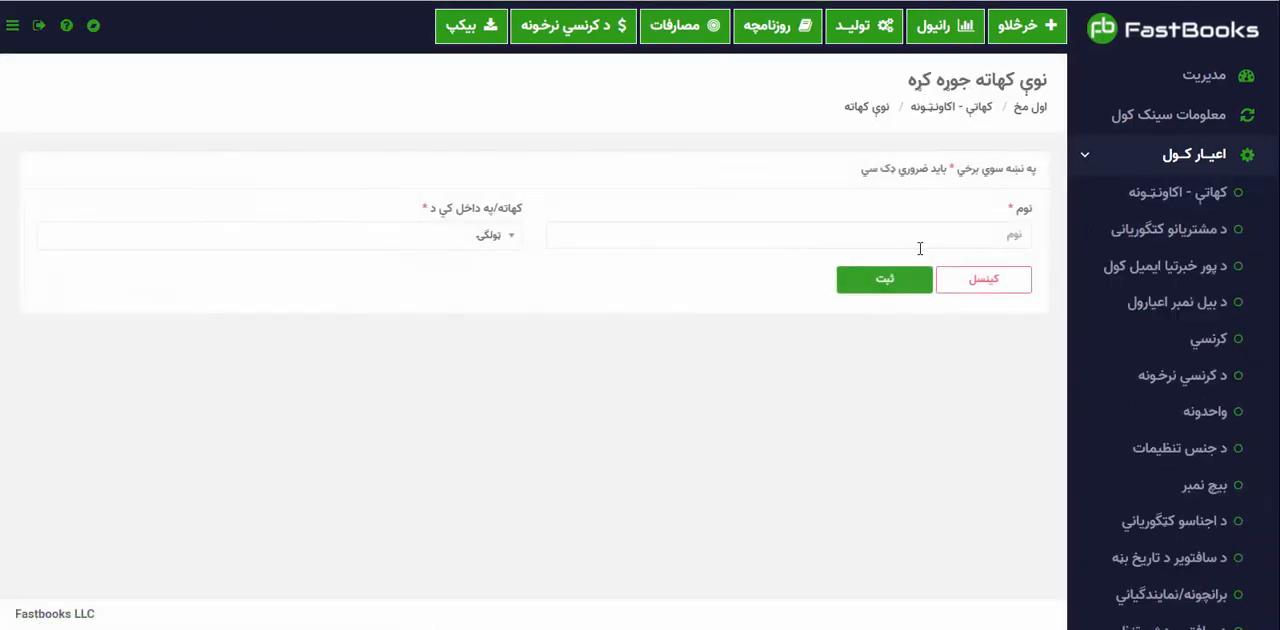
pyautogui.click(919, 245)
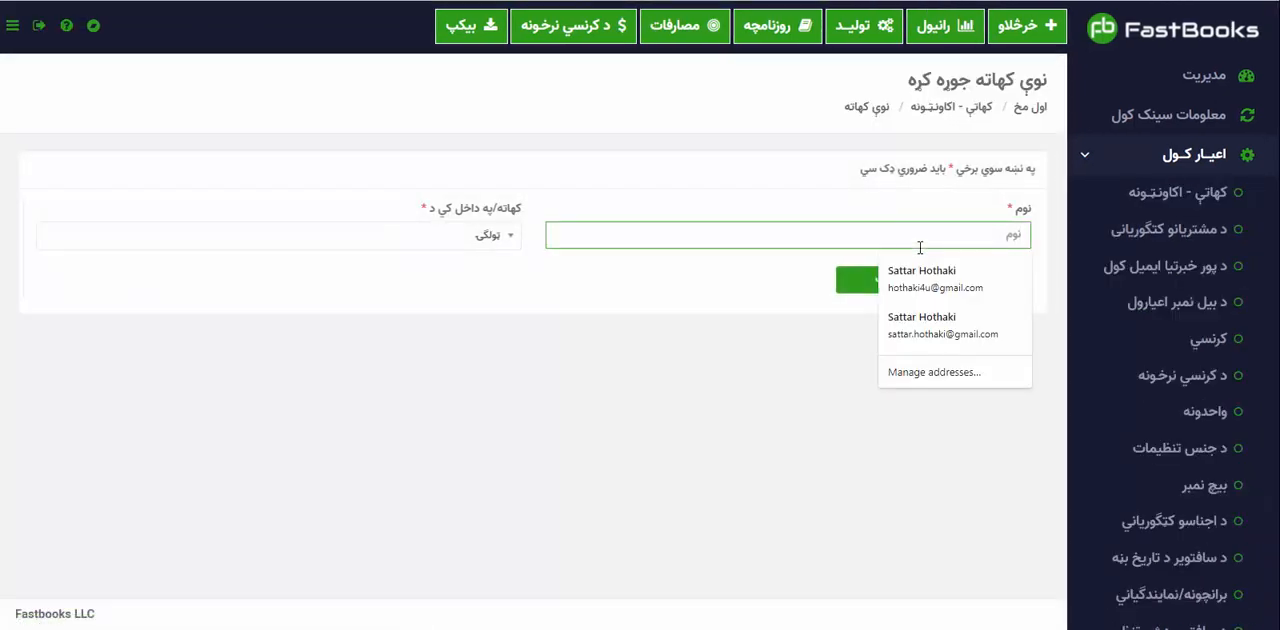
pyautogui.write('خان محمد')
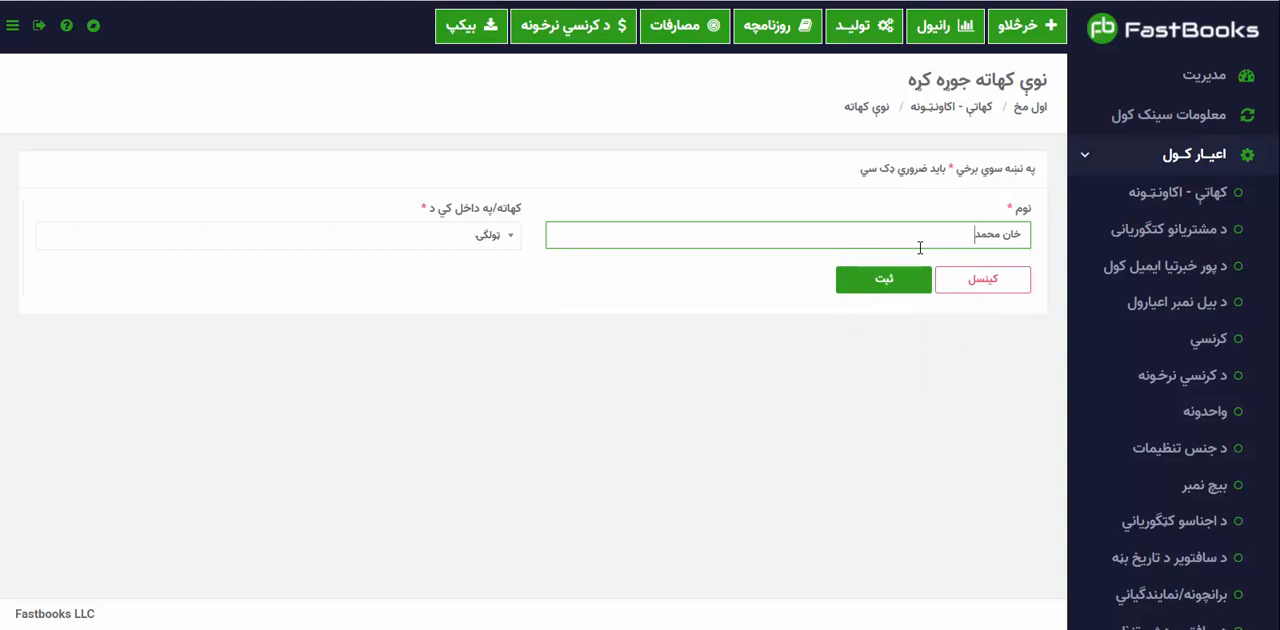
pyautogui.press('Tab')
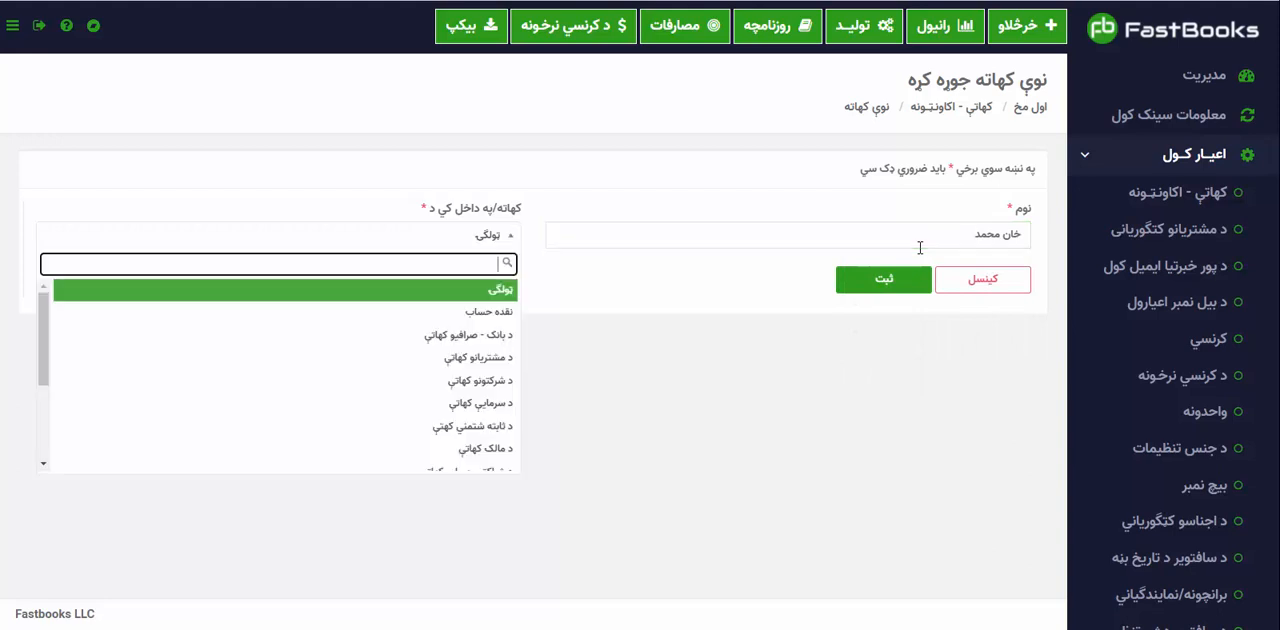
pyautogui.click(505, 366)
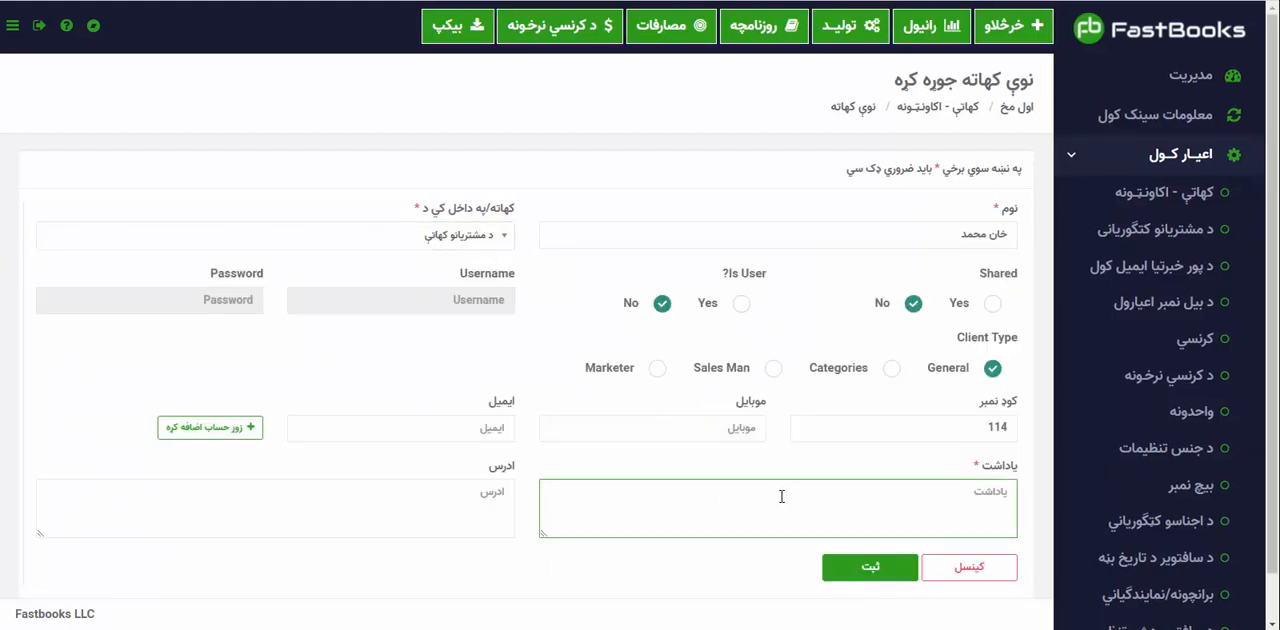
# Add an opening balance to the customer account with a debit (زوړ حساب بردګي) of 4000 in افغانی.
pyautogui.scroll(-1, 283, 460)
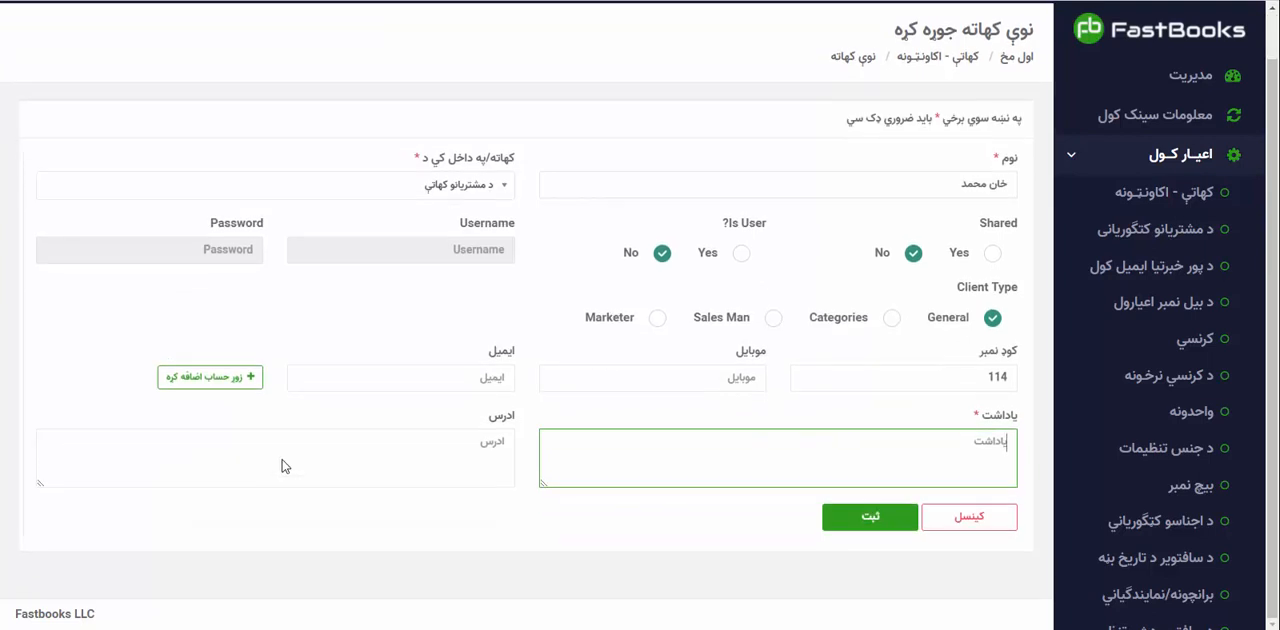
pyautogui.click(236, 388)
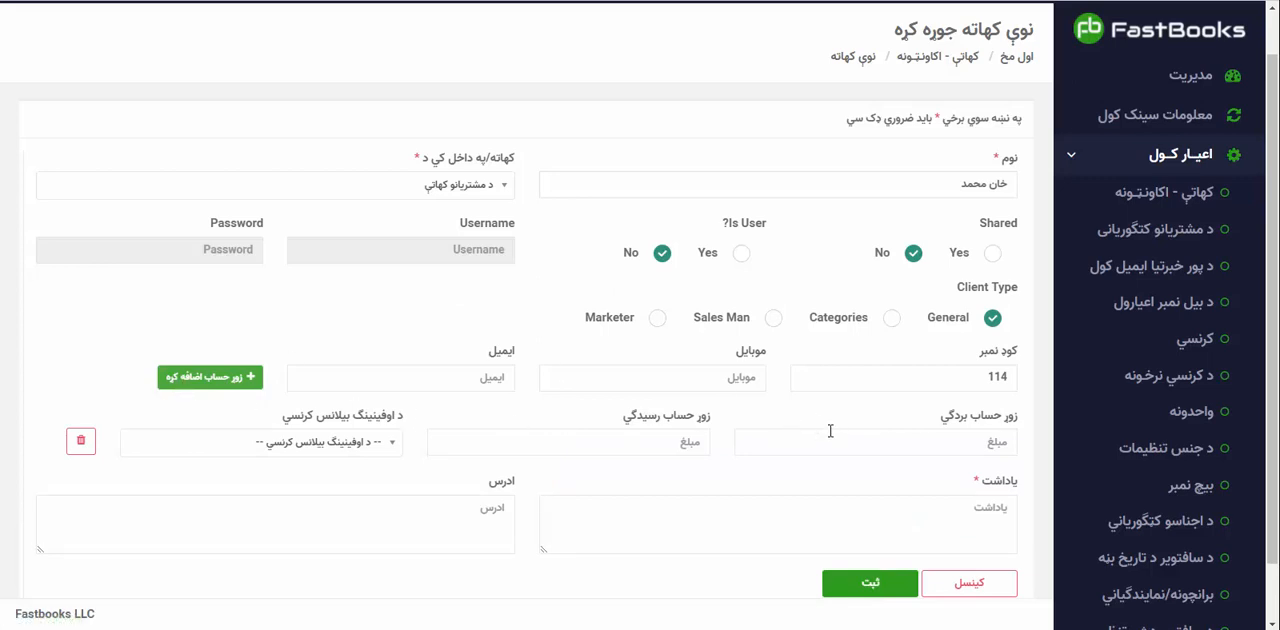
pyautogui.click(829, 434)
pyautogui.press('super+space')
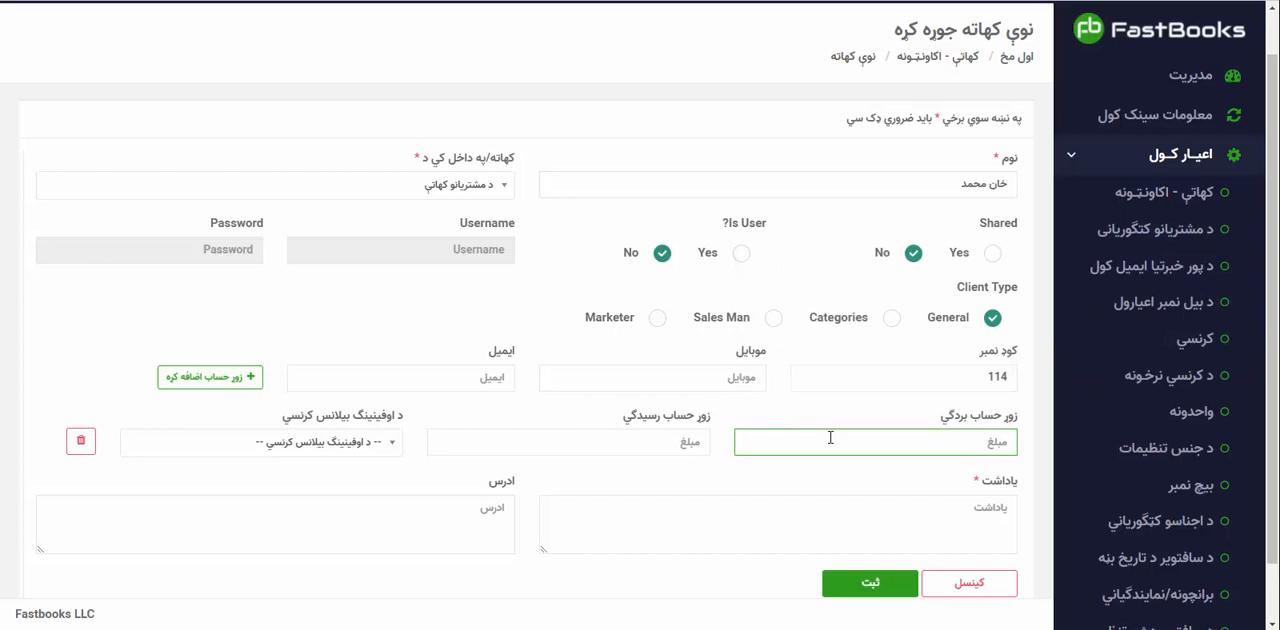
pyautogui.write('4000')
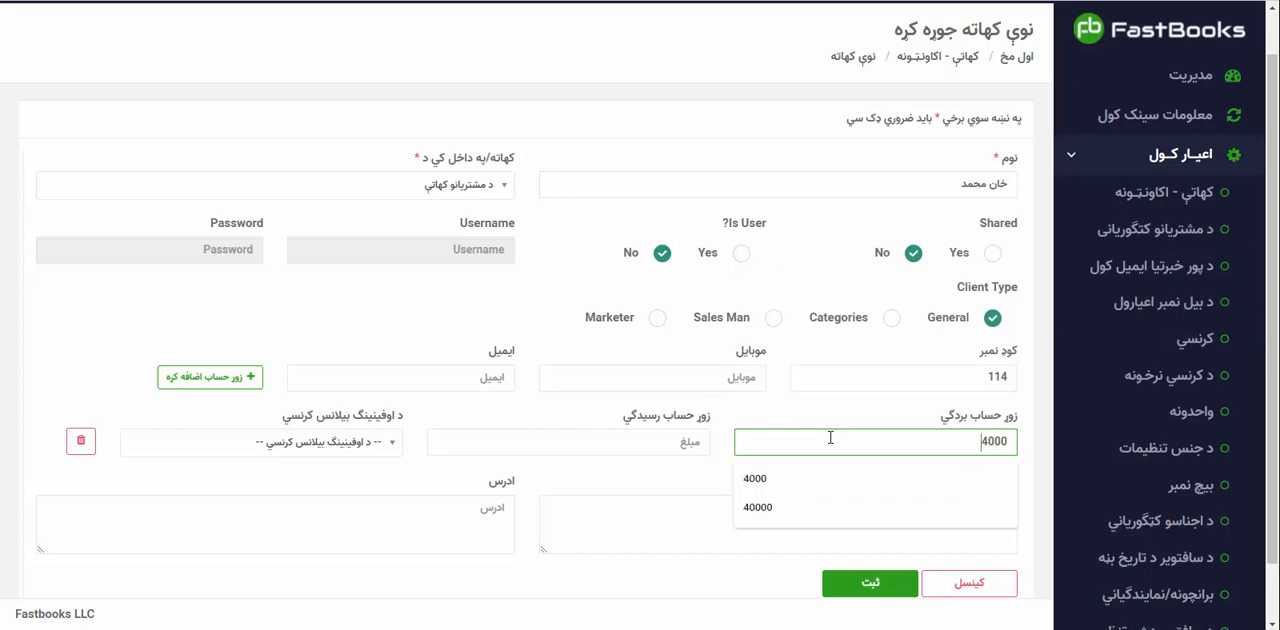
pyautogui.click(354, 450)
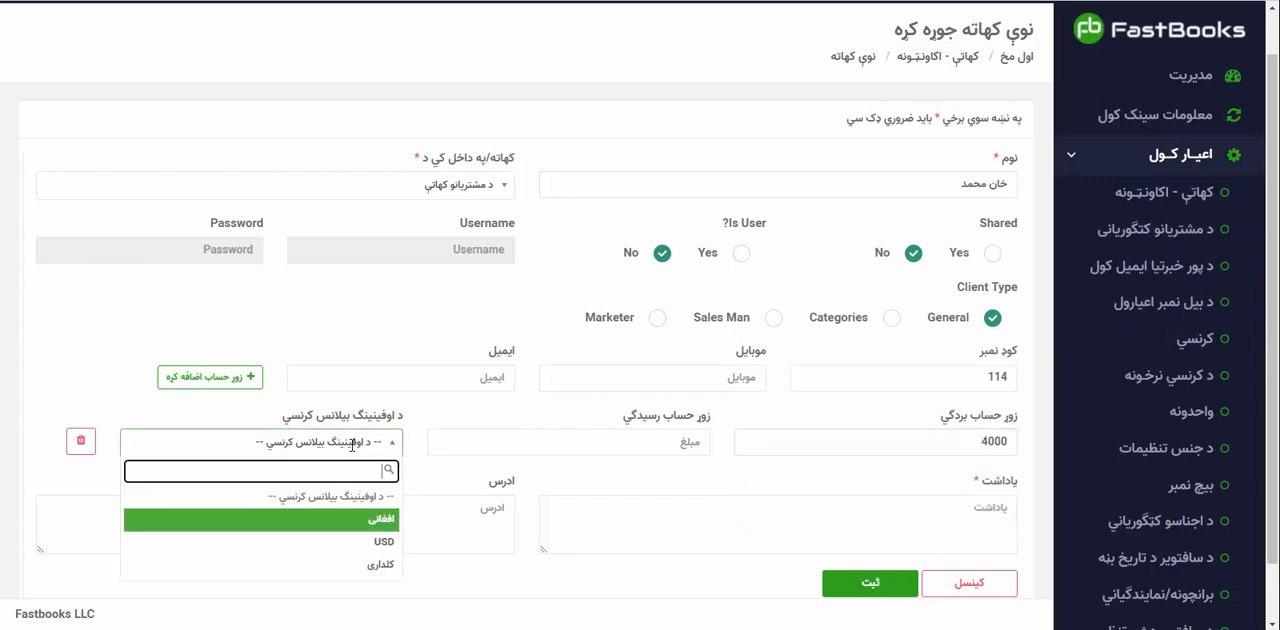
pyautogui.click(352, 530)
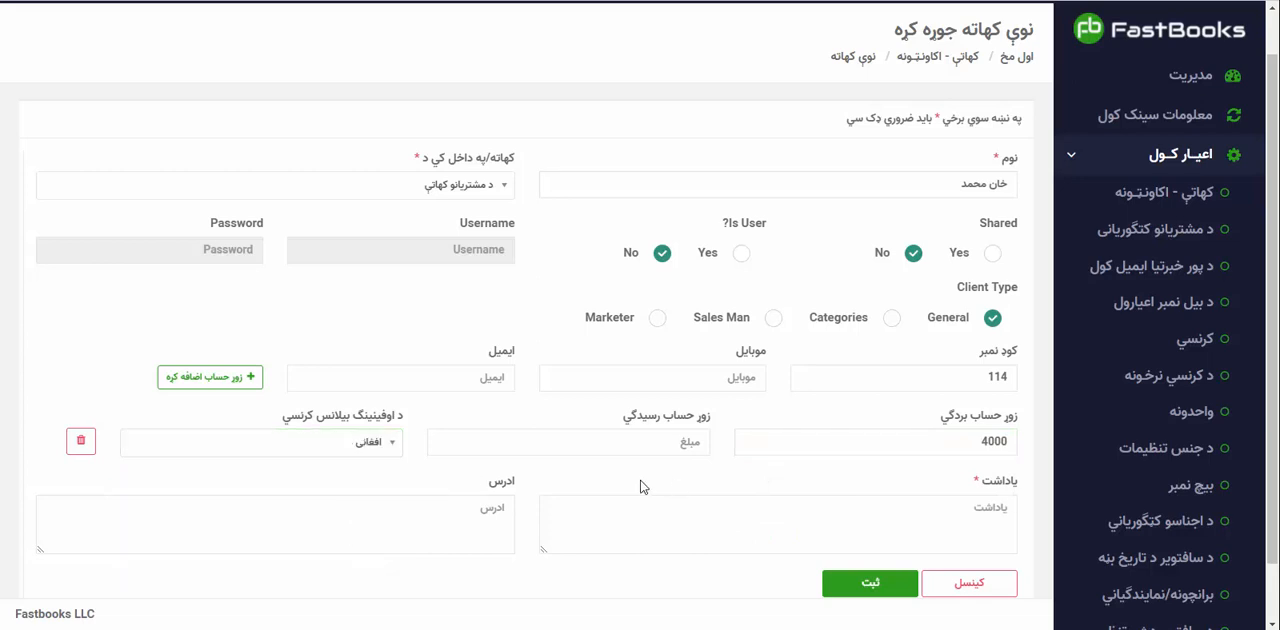
# Add a second opening balance to the customer account with a debit (زوړ حساب بردګي) of 30000 in کلداری.
pyautogui.click(226, 378)
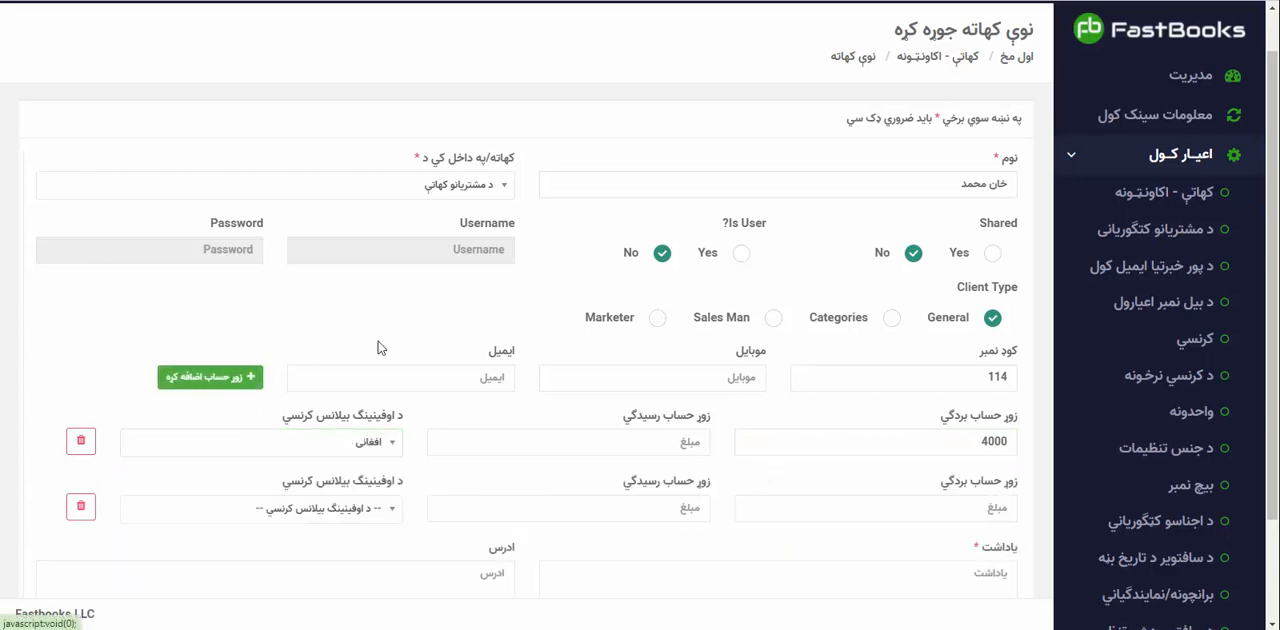
pyautogui.scroll(-3, 940, 360)
pyautogui.click(930, 373)
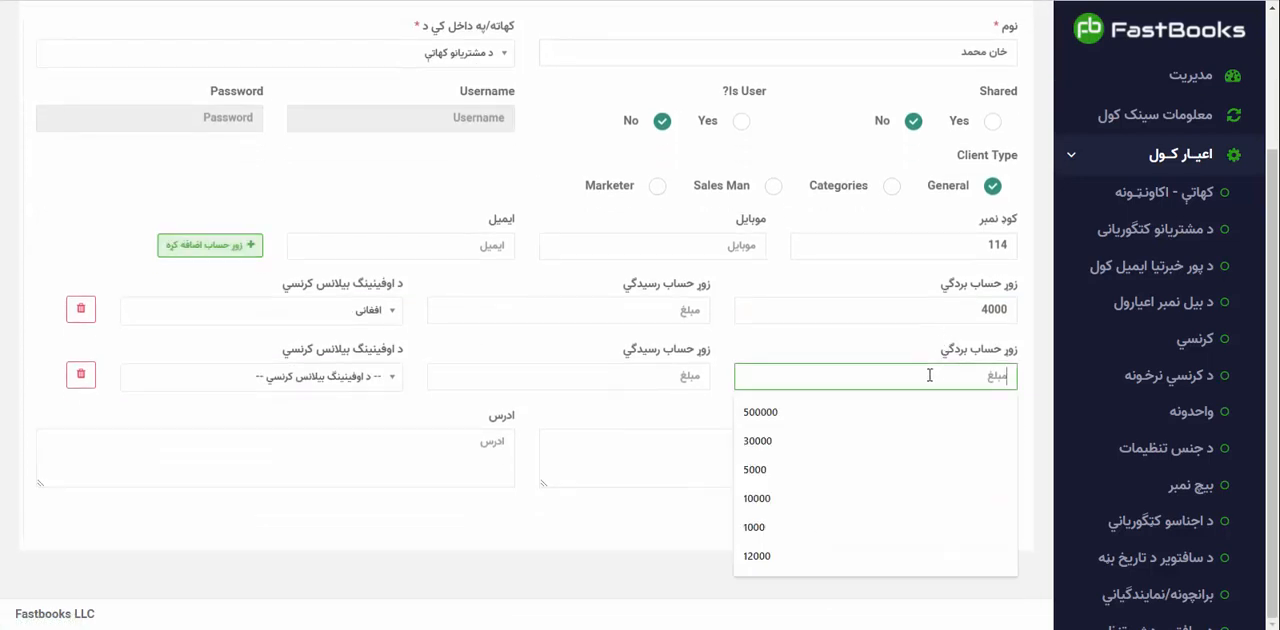
pyautogui.click(838, 441)
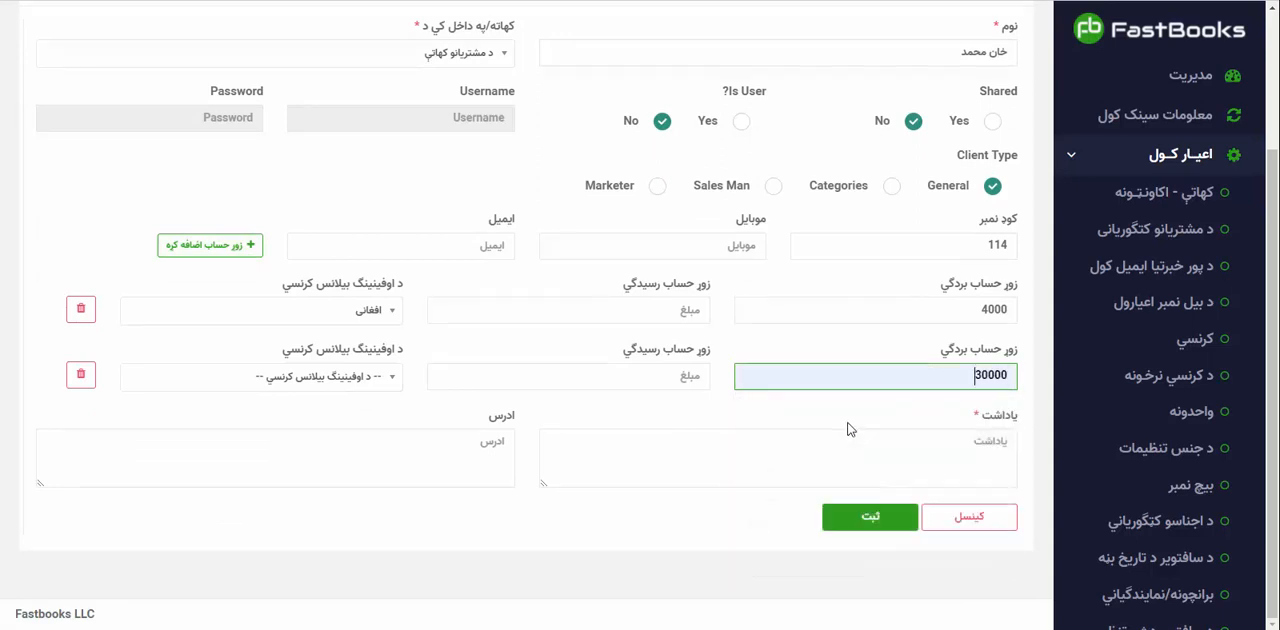
pyautogui.click(332, 377)
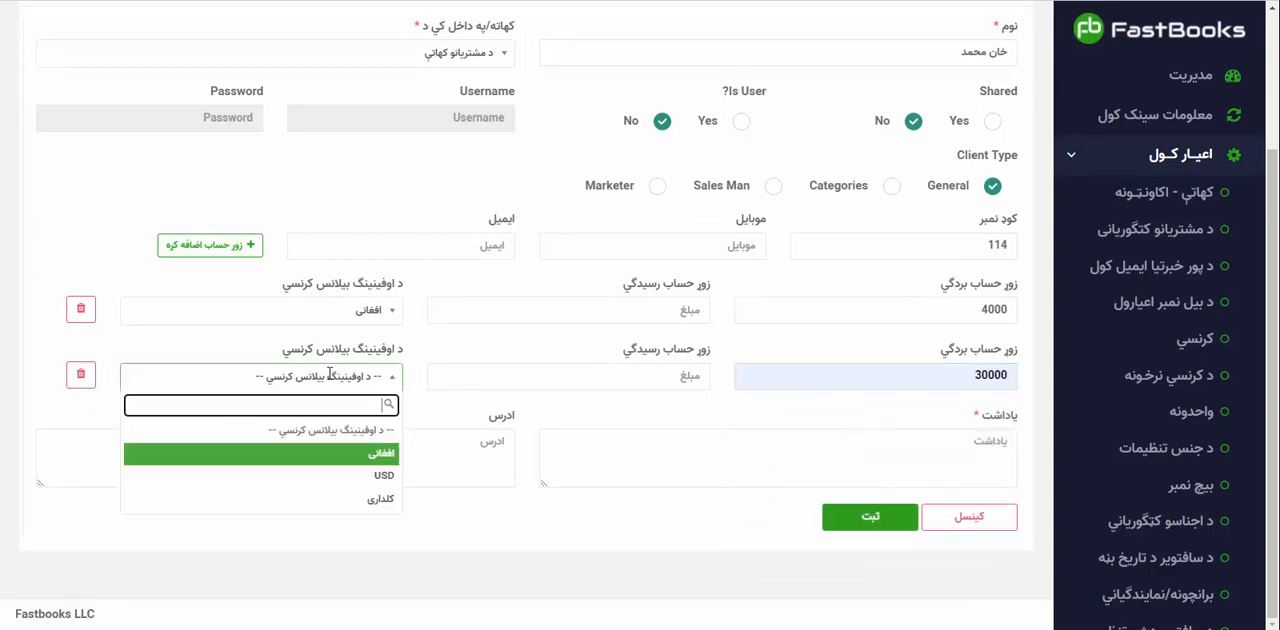
pyautogui.click(385, 497)
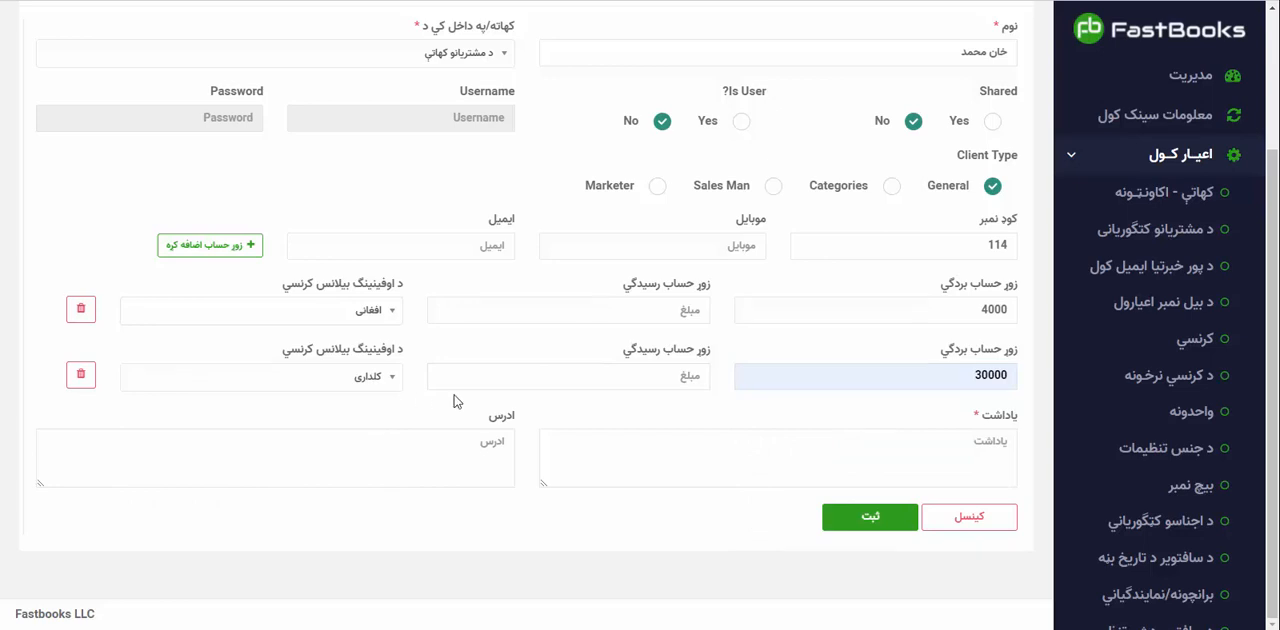
# Enter the note انتقال حساب از کتاب جلد ۴ صفحه نمبر ۴۵ for the customer account and save the account.
pyautogui.click(701, 464)
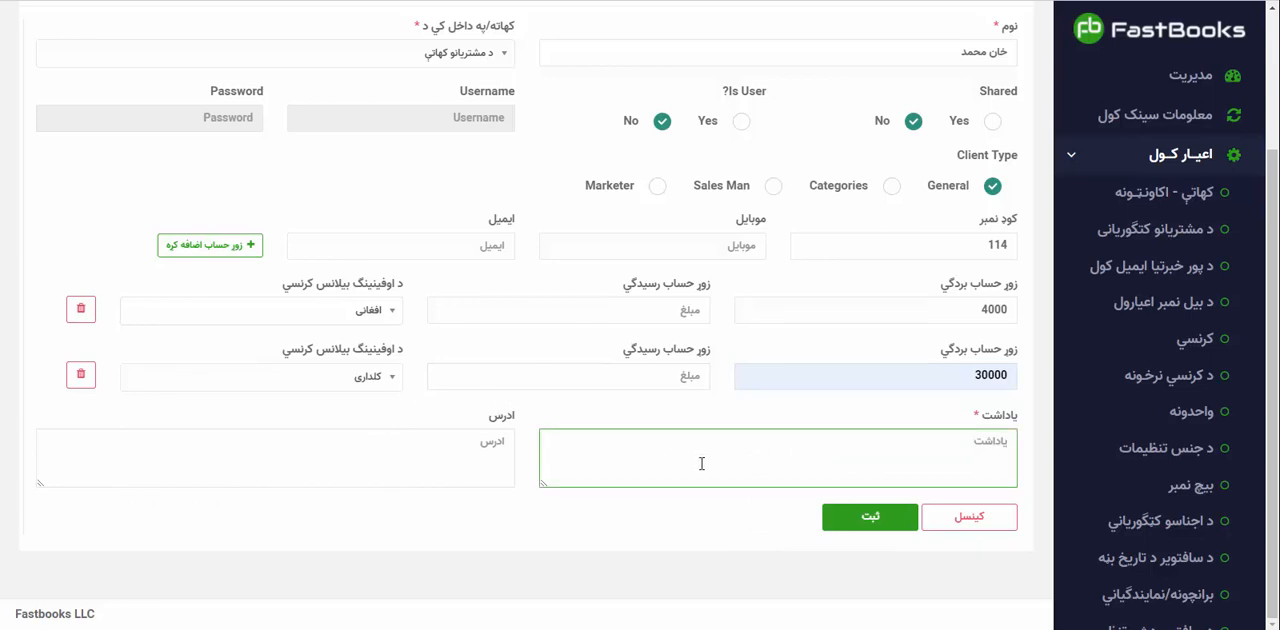
pyautogui.write('انتقال حساب از کتاب جلد ۴')
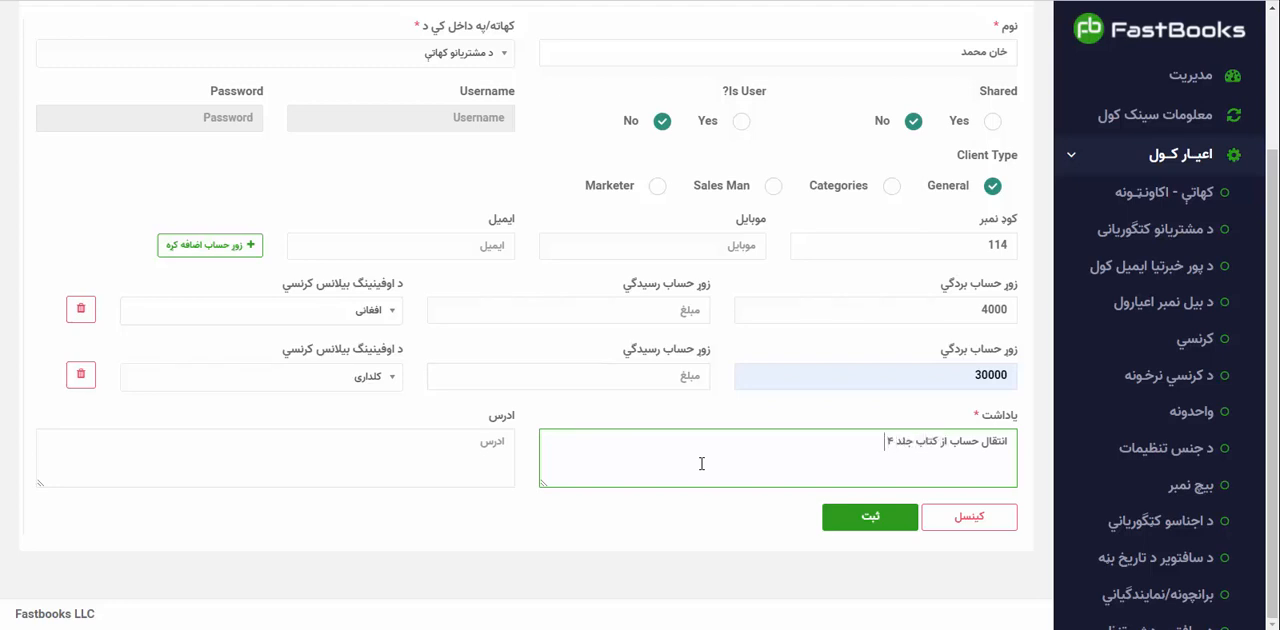
pyautogui.write(' صفحه نمبر ۴۵')
pyautogui.click(847, 520)
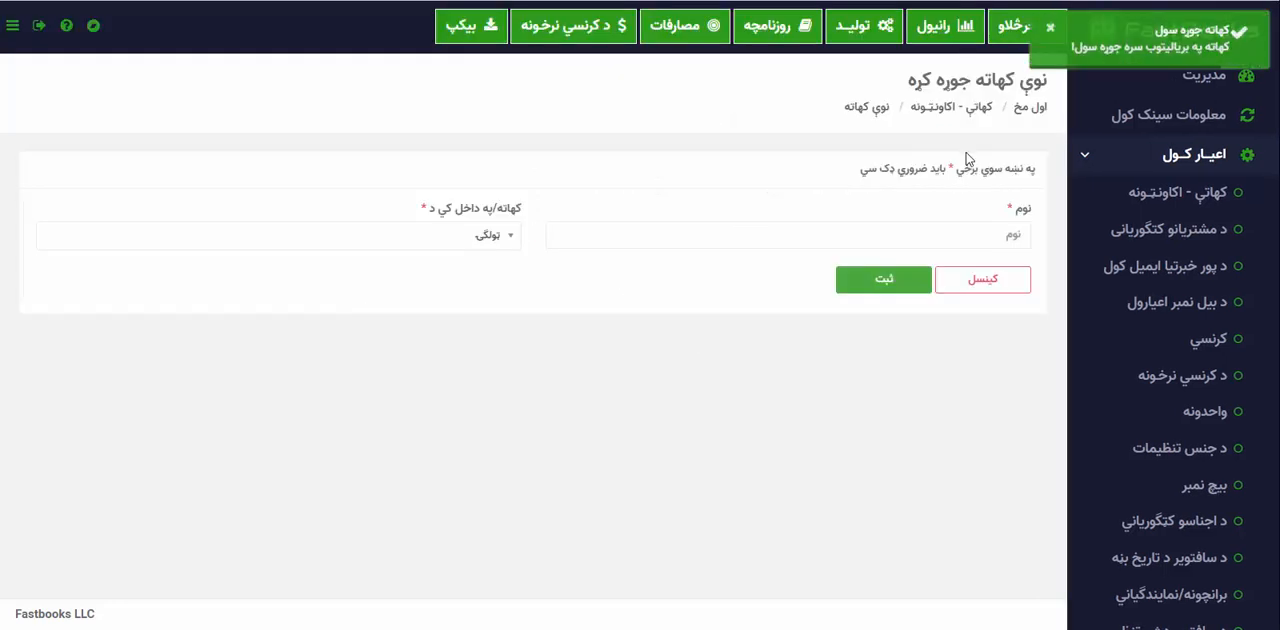
# Start a new account named شرکت سلطانی and place it under د شرکتونو کهاتې.
pyautogui.click(930, 243)
pyautogui.write('شرکت')
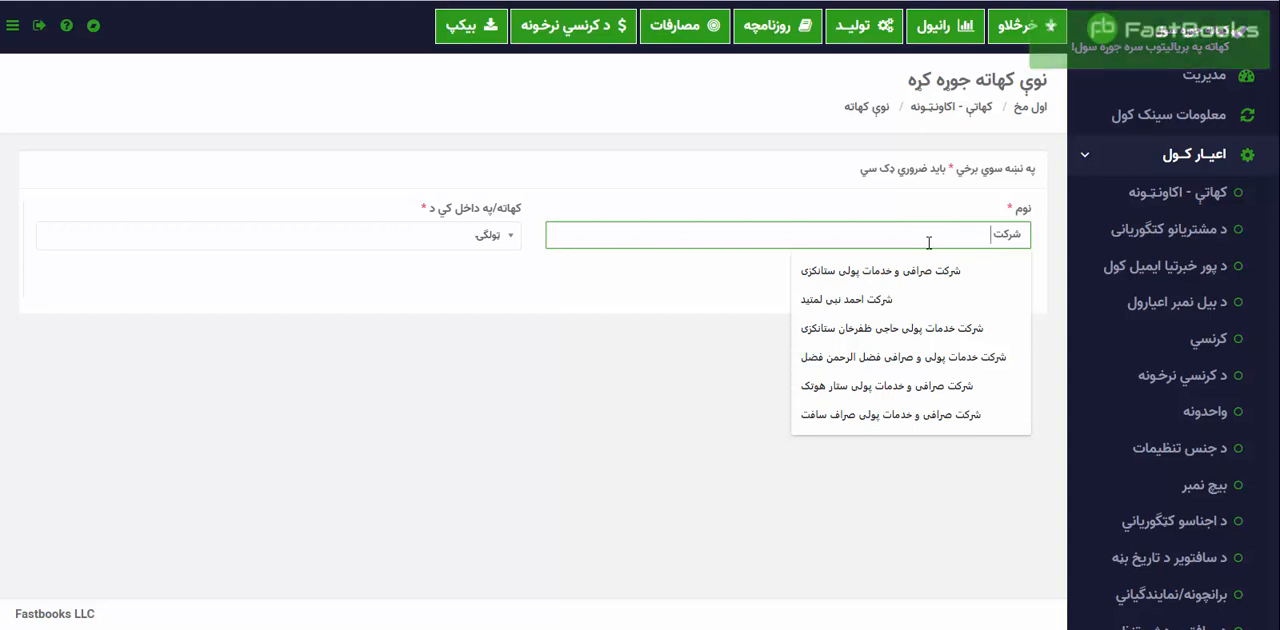
pyautogui.write(' سلطانی')
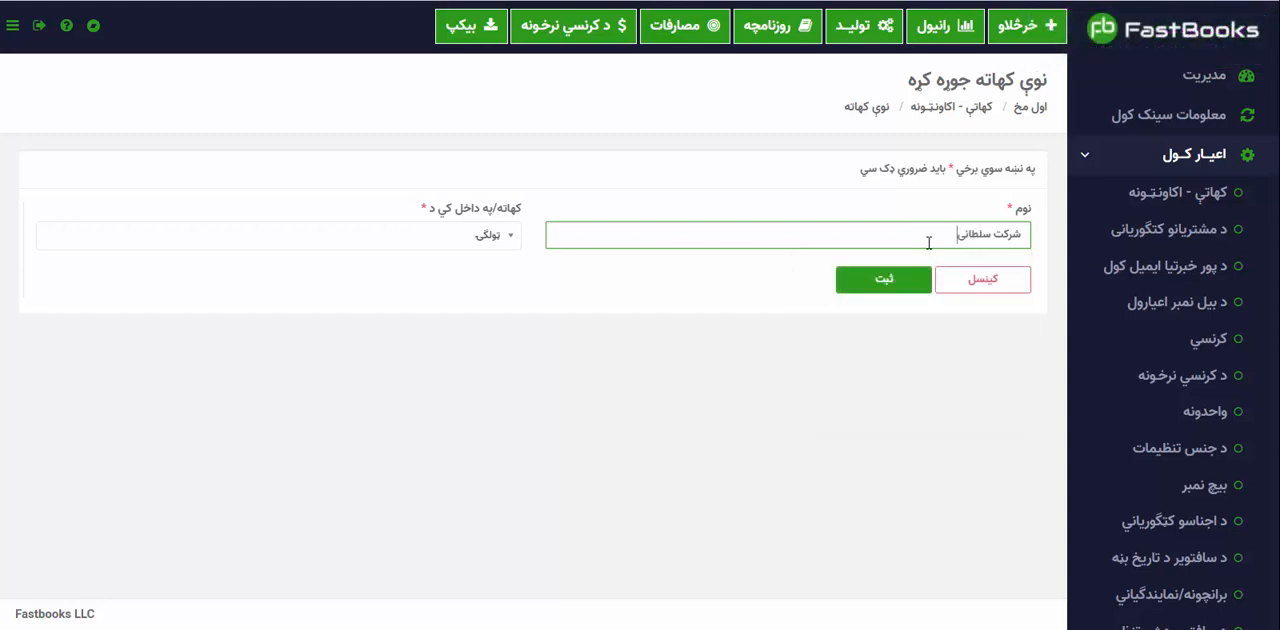
pyautogui.click(505, 240)
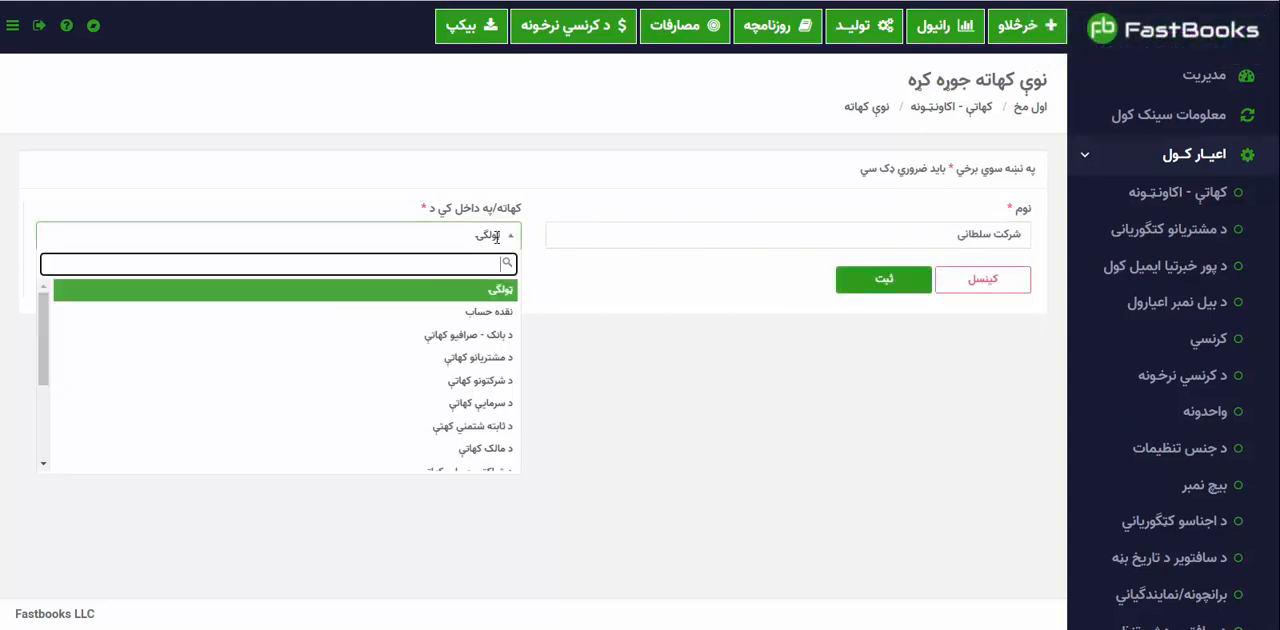
pyautogui.click(498, 385)
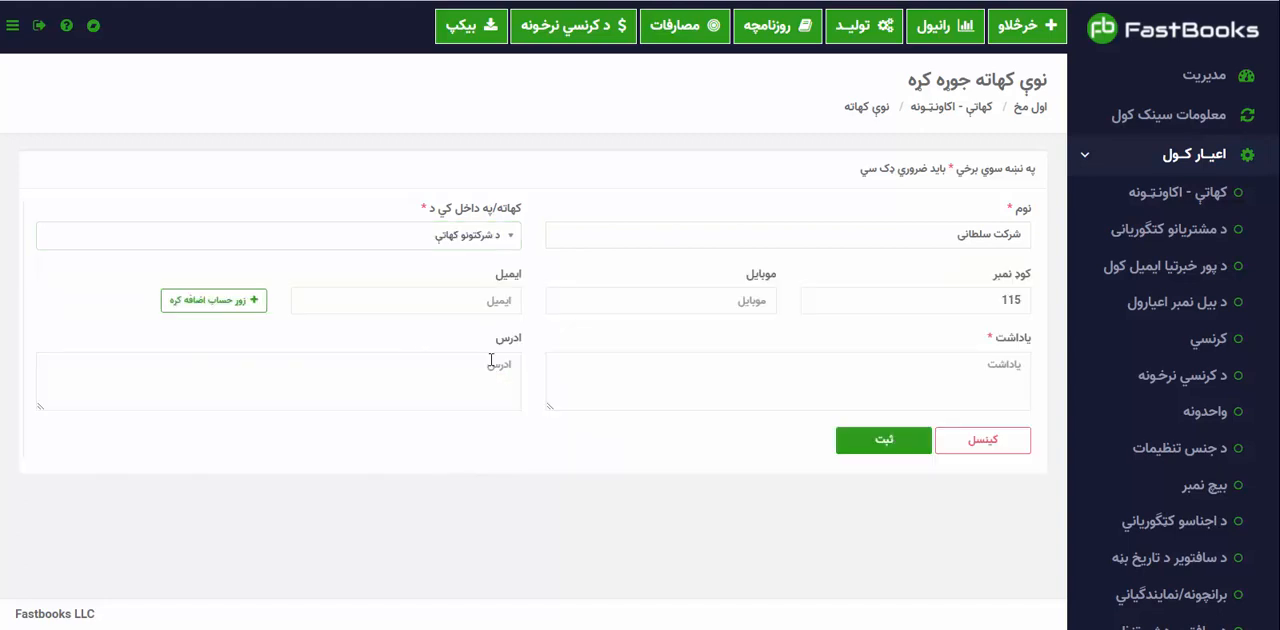
# Add an opening balance to the company account with a credit (زوړ حساب رسيدګي) of 6000 in افغانی.
pyautogui.click(238, 308)
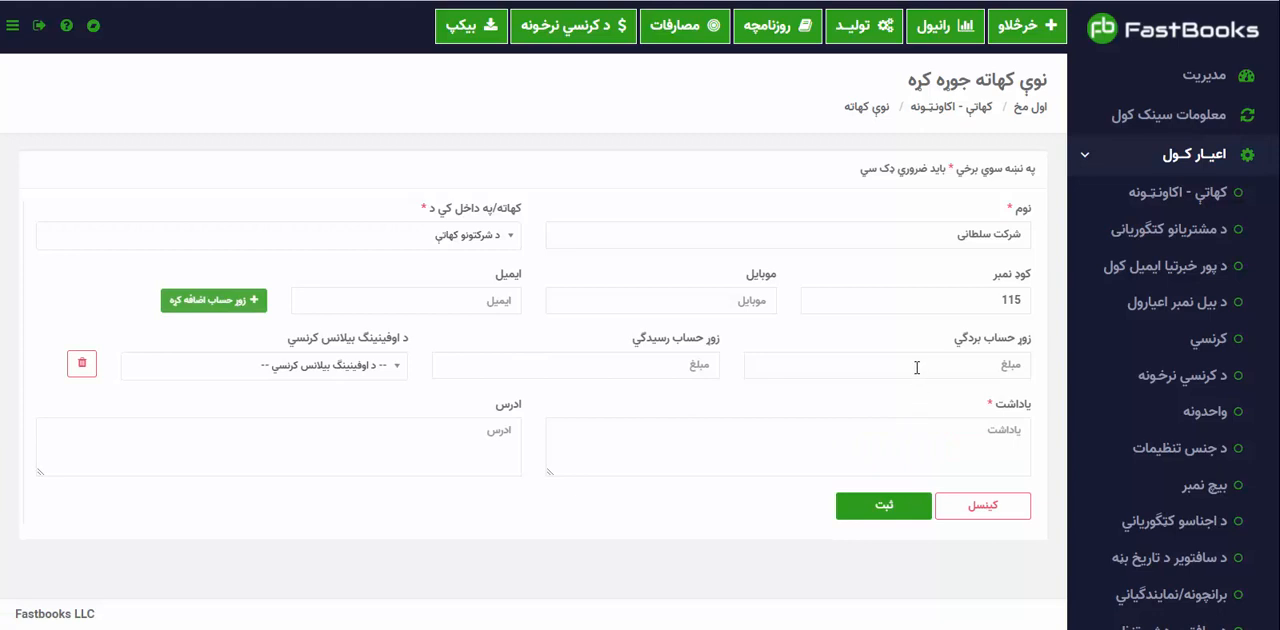
pyautogui.click(616, 369)
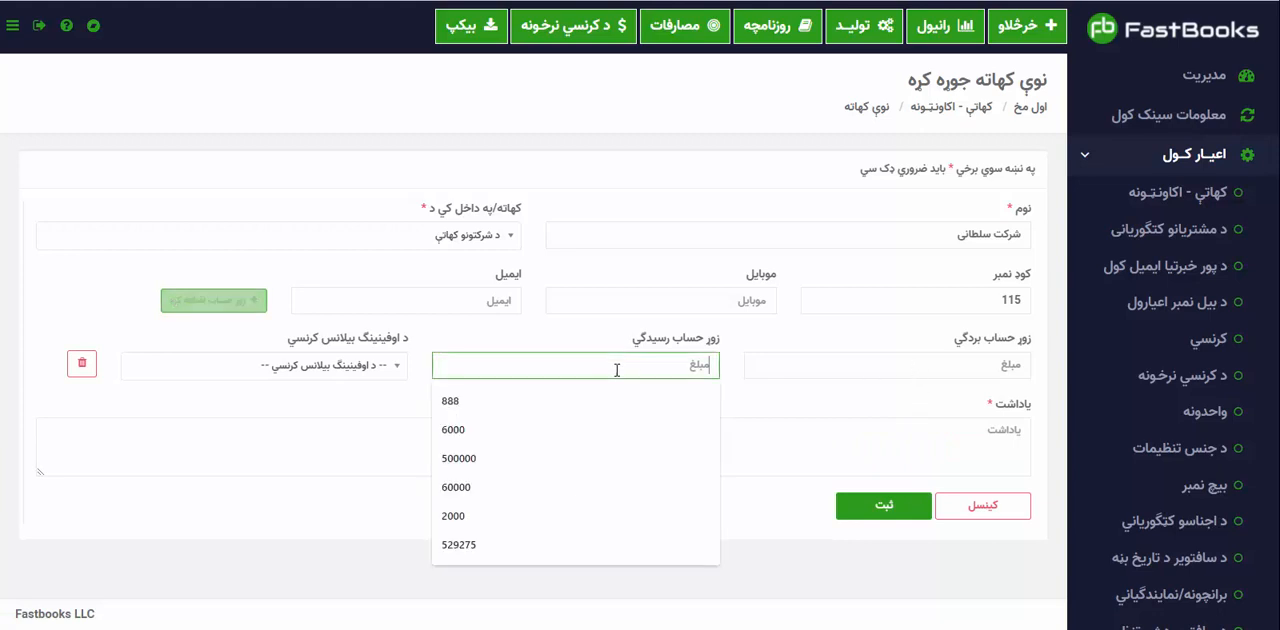
pyautogui.click(529, 430)
pyautogui.click(319, 373)
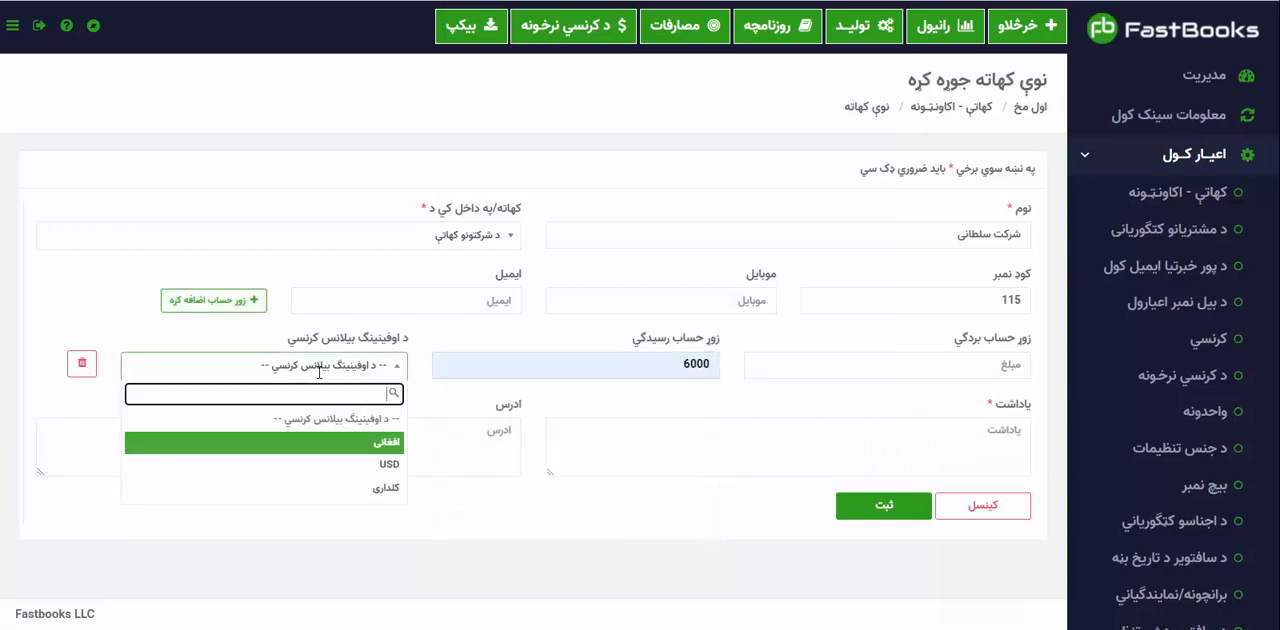
pyautogui.click(343, 460)
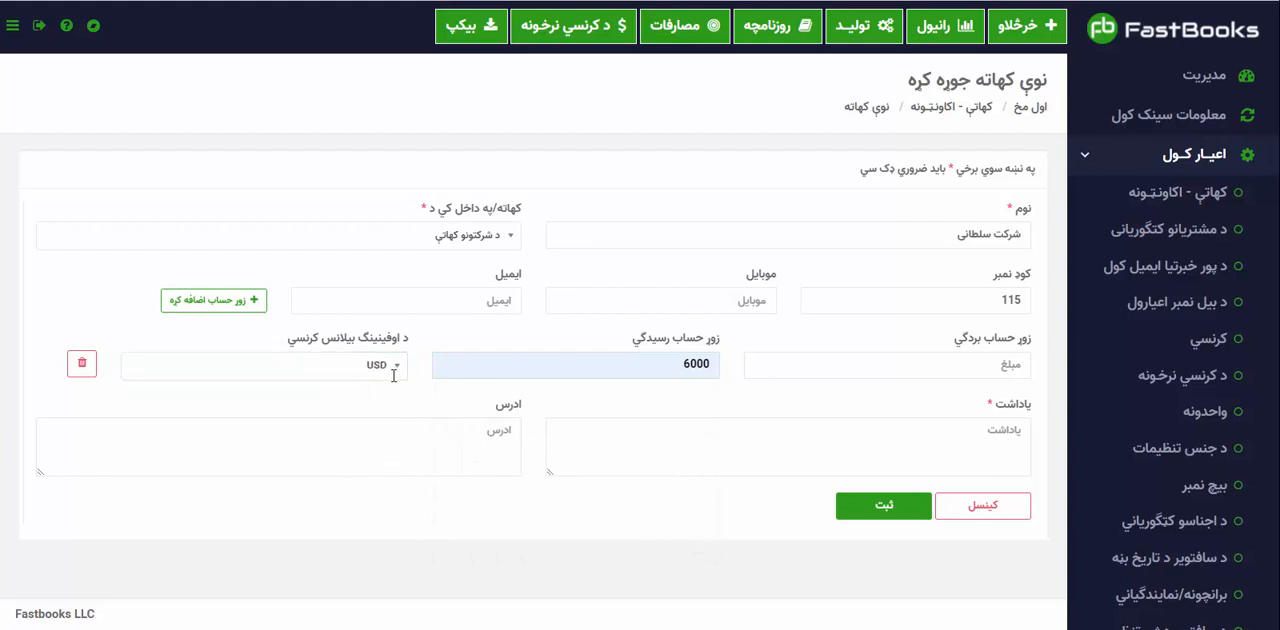
pyautogui.click(392, 368)
pyautogui.click(386, 441)
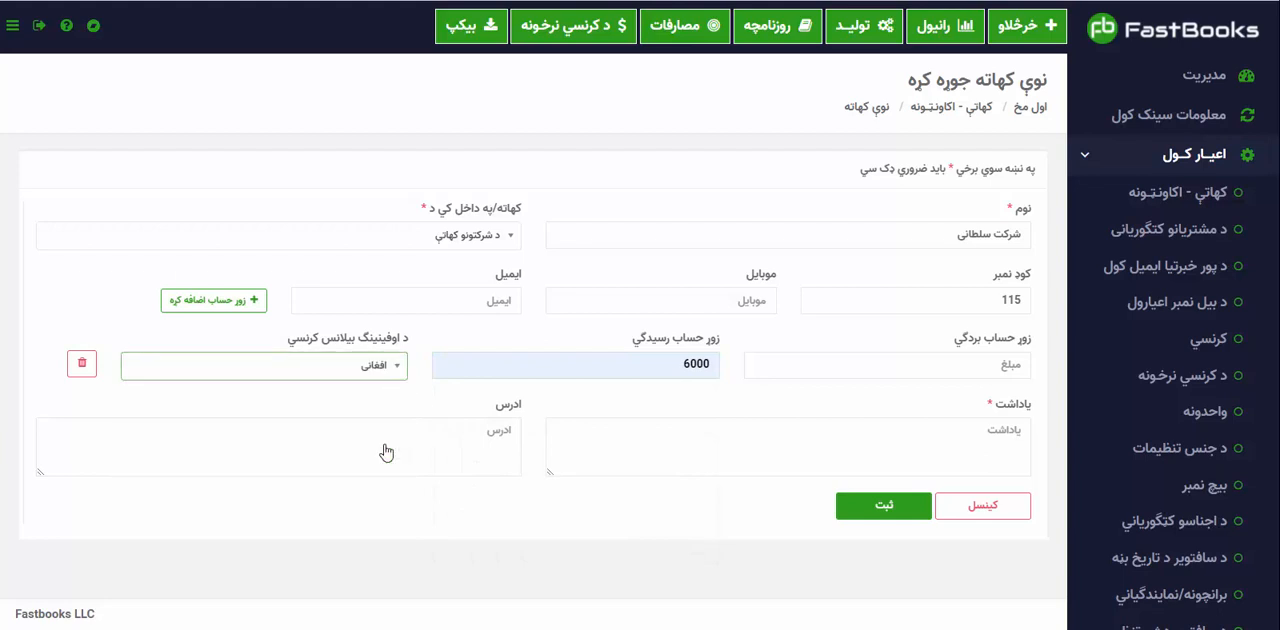
# Enter the note انتقال حساب از کتاب جلد ۳ صفحه نمبر for the company account and save the account.
pyautogui.click(764, 455)
pyautogui.write('انتقال')
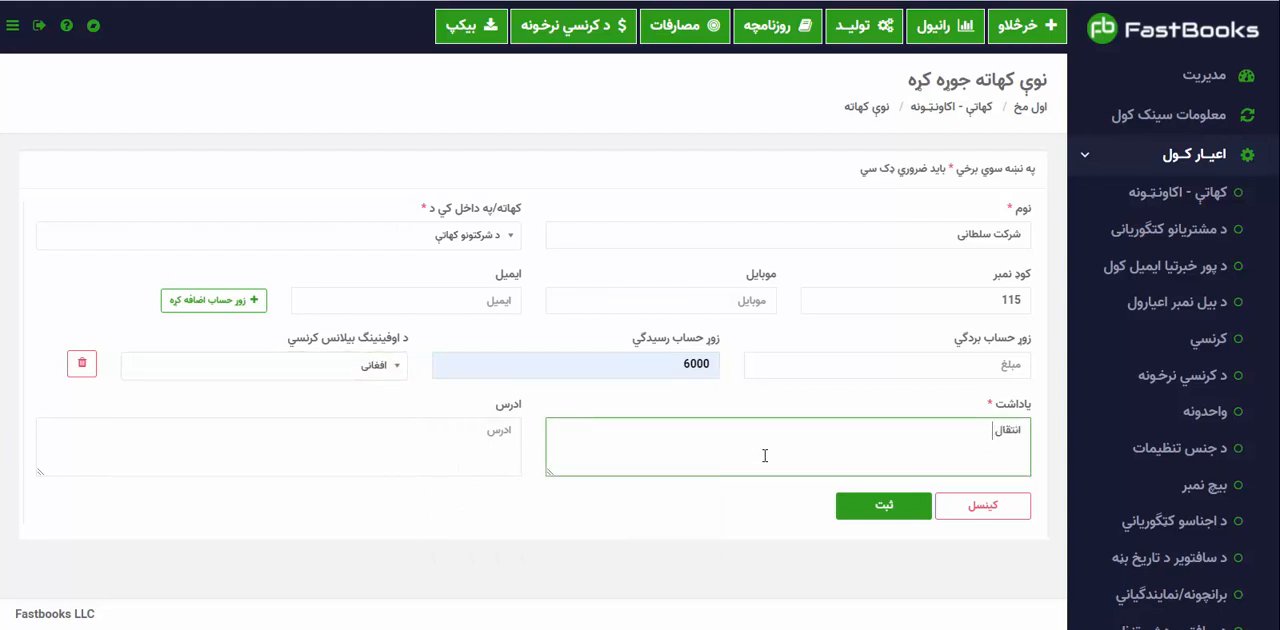
pyautogui.write(' حساب از کتاب جلد ۳')
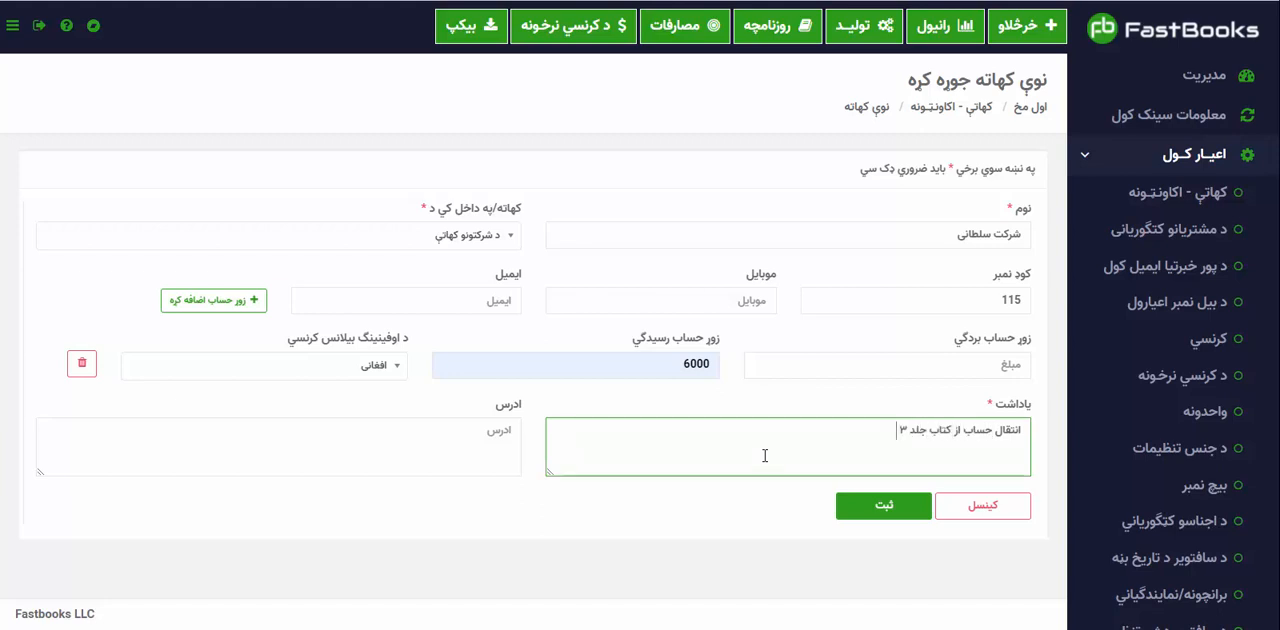
pyautogui.write(' صفحه نمبر ۳۳')
pyautogui.click(900, 506)
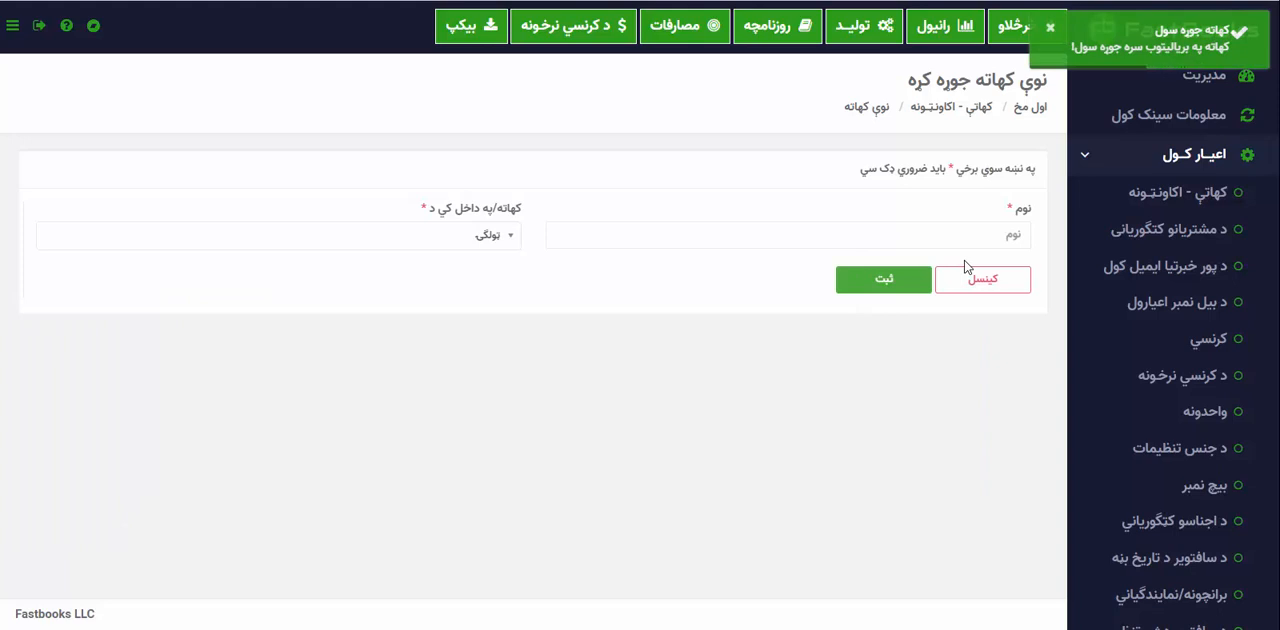
# Start a new account named ستوری صرافی and place it under د بانک - صرافیو کهاتې.
pyautogui.click(965, 240)
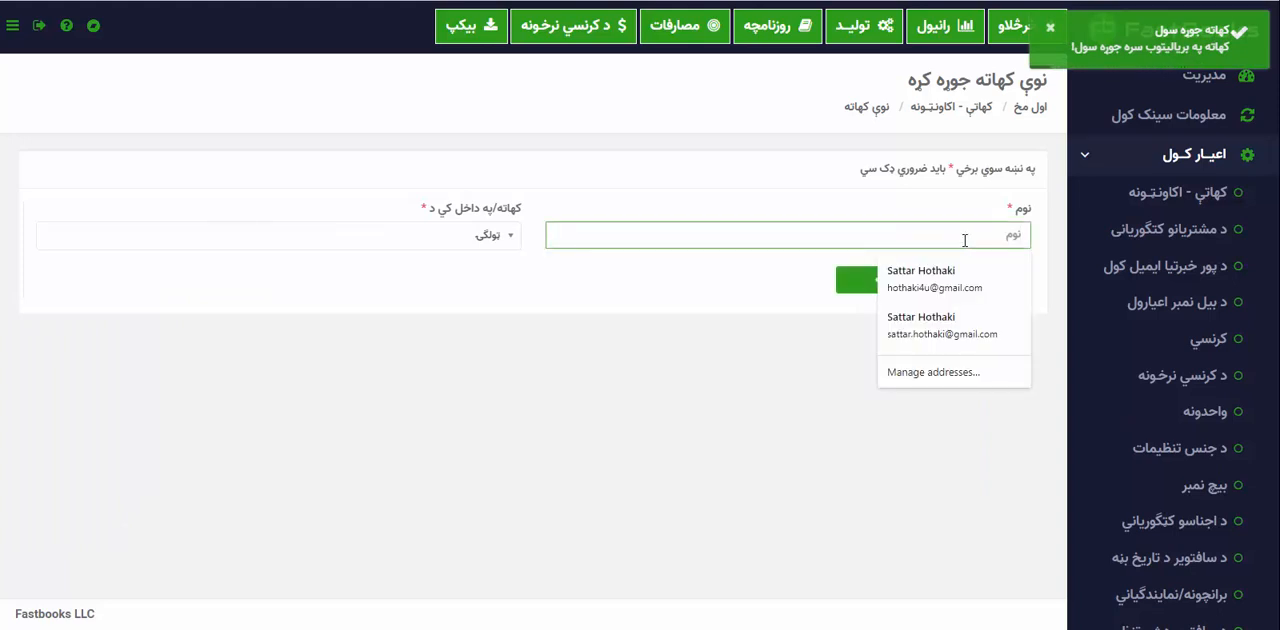
pyautogui.click(965, 240)
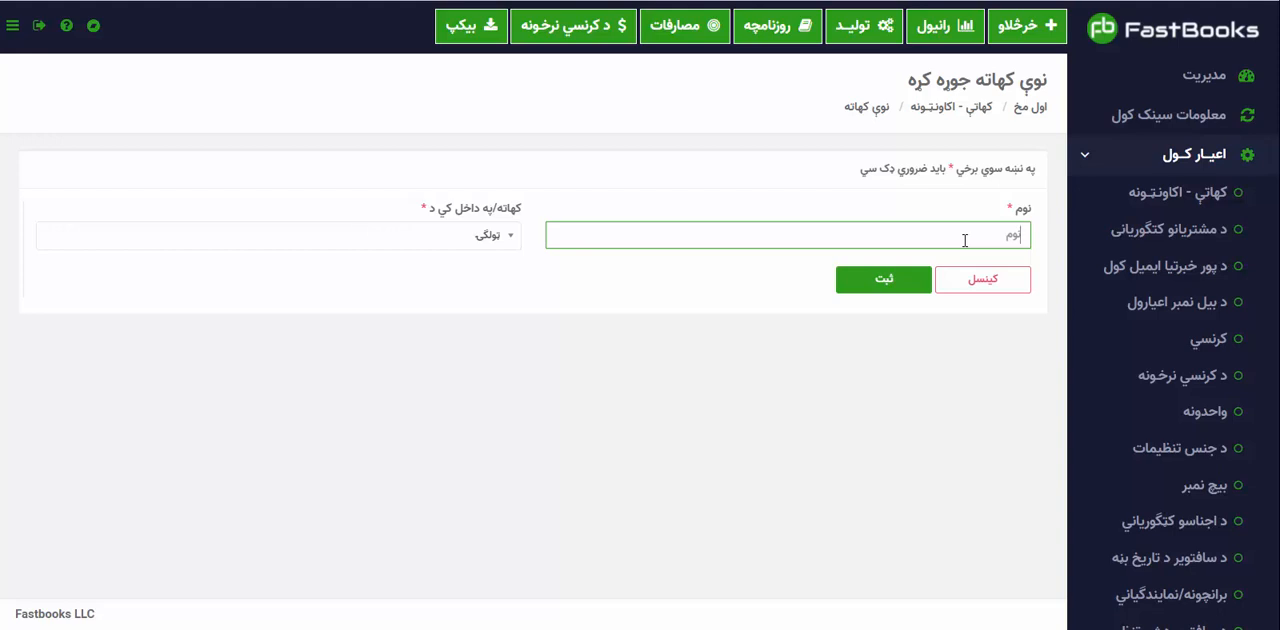
pyautogui.write('ستوری صرافی')
pyautogui.press('Tab')
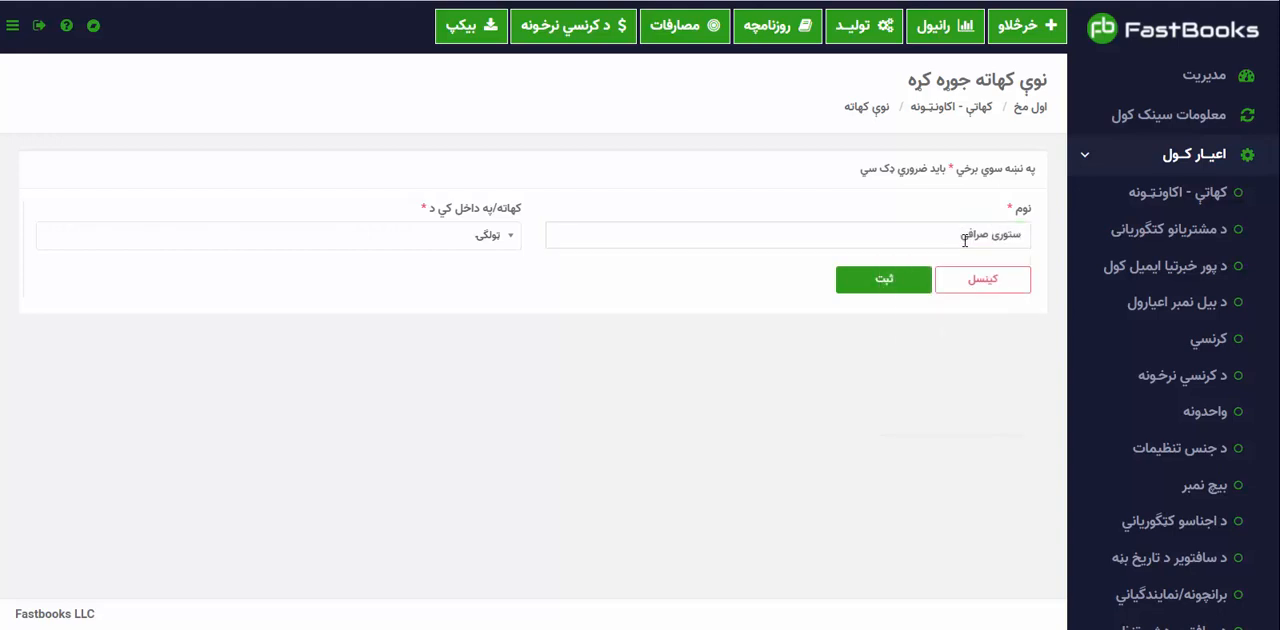
pyautogui.click(478, 240)
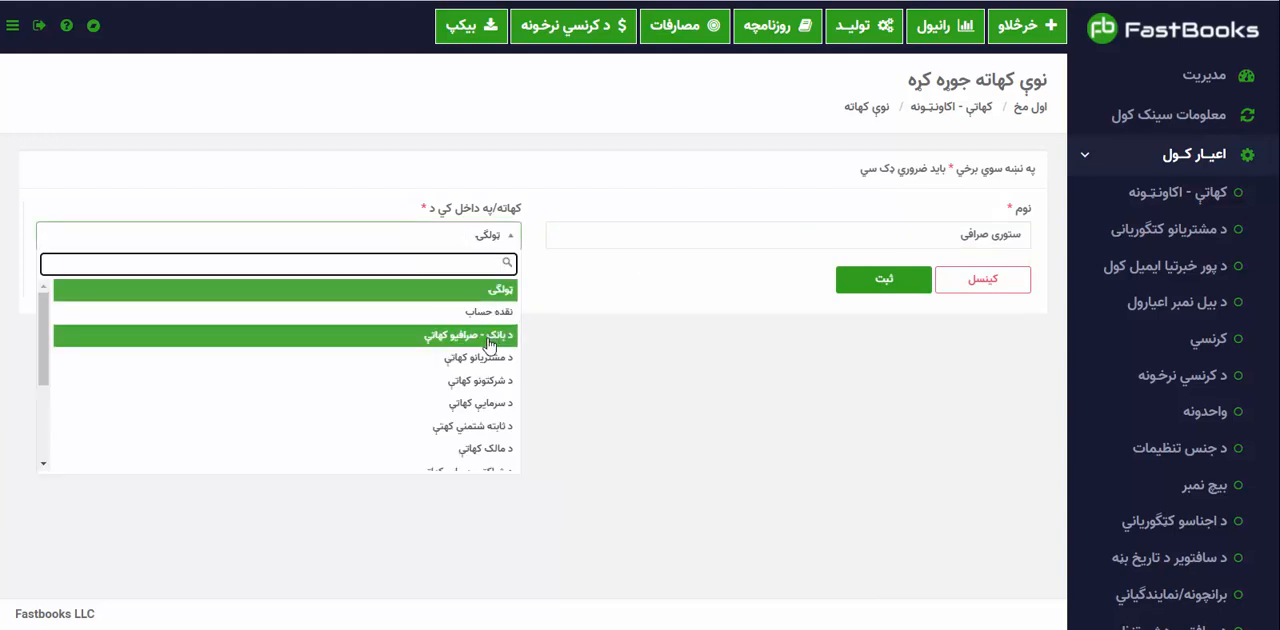
pyautogui.click(441, 340)
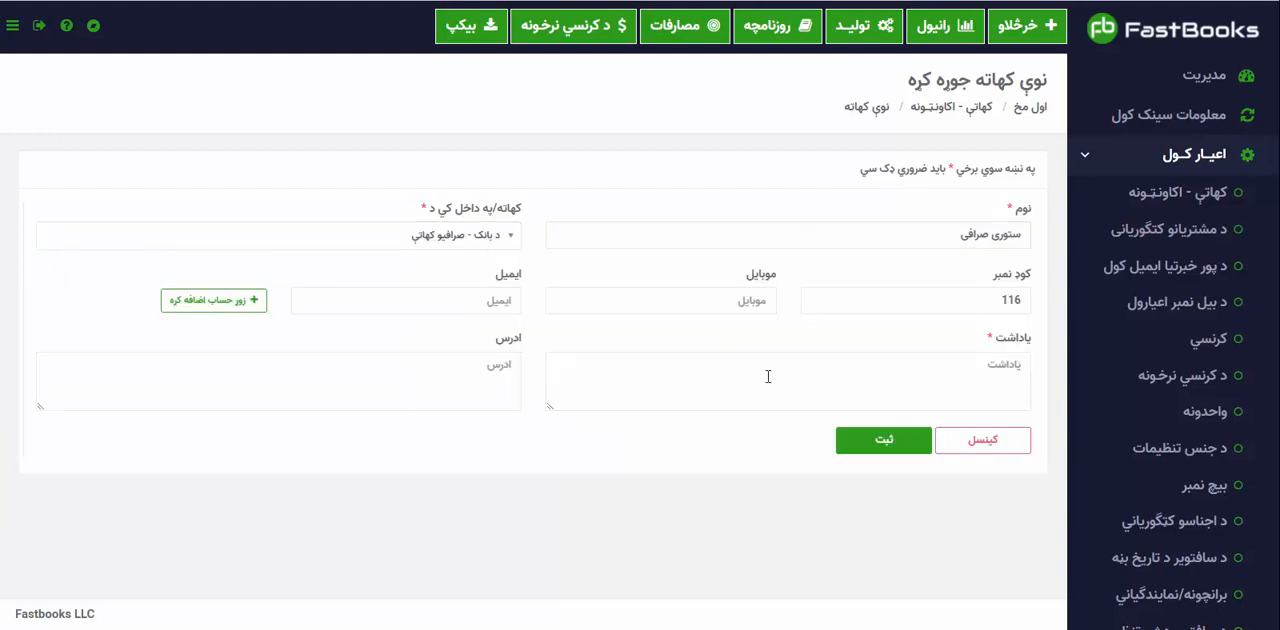
# Add an opening balance row to the ستوری صرافی account and remove the surplus second row.
pyautogui.click(210, 304)
pyautogui.click(210, 304)
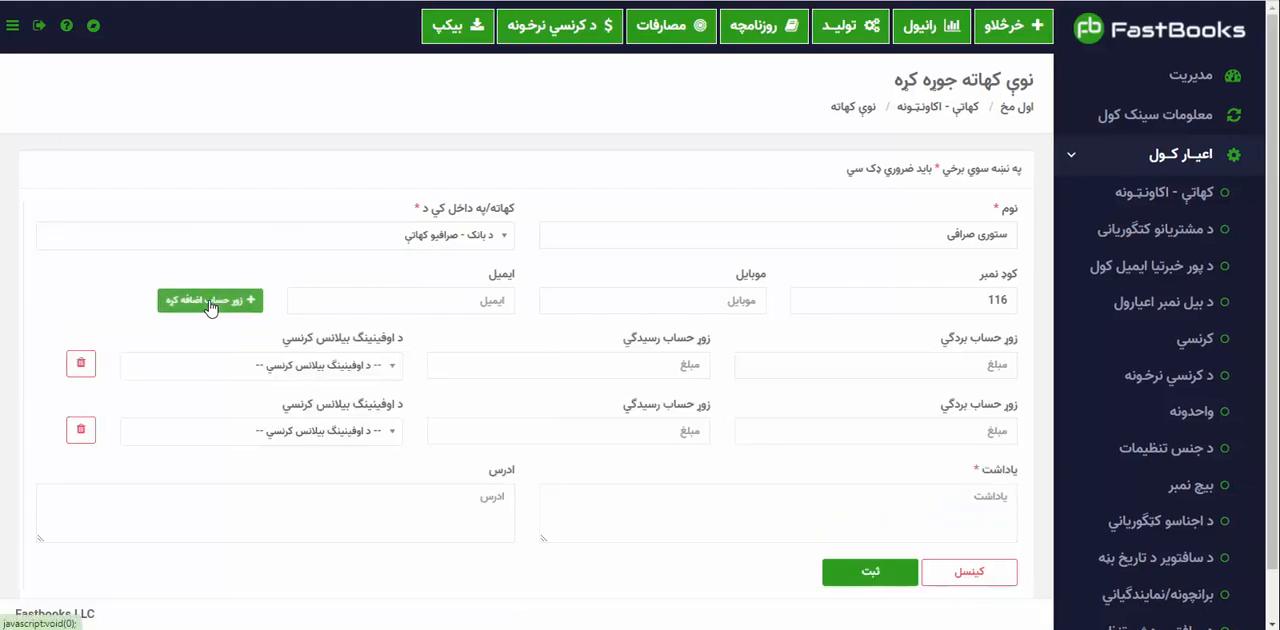
pyautogui.click(80, 429)
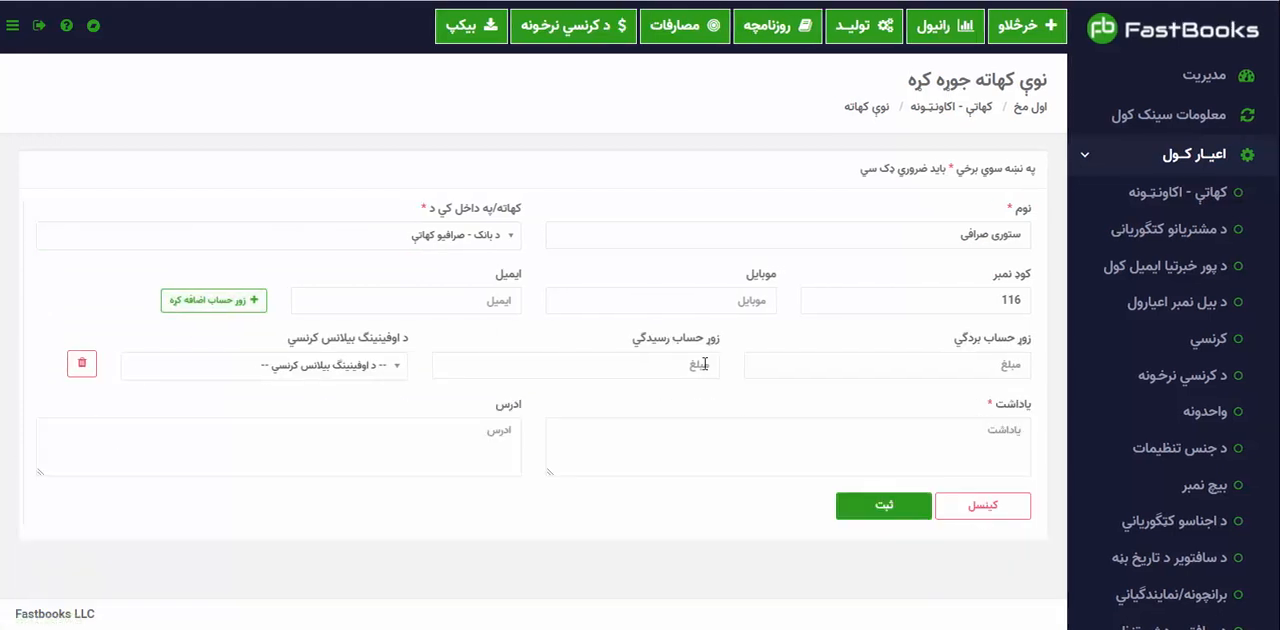
pyautogui.click(704, 364)
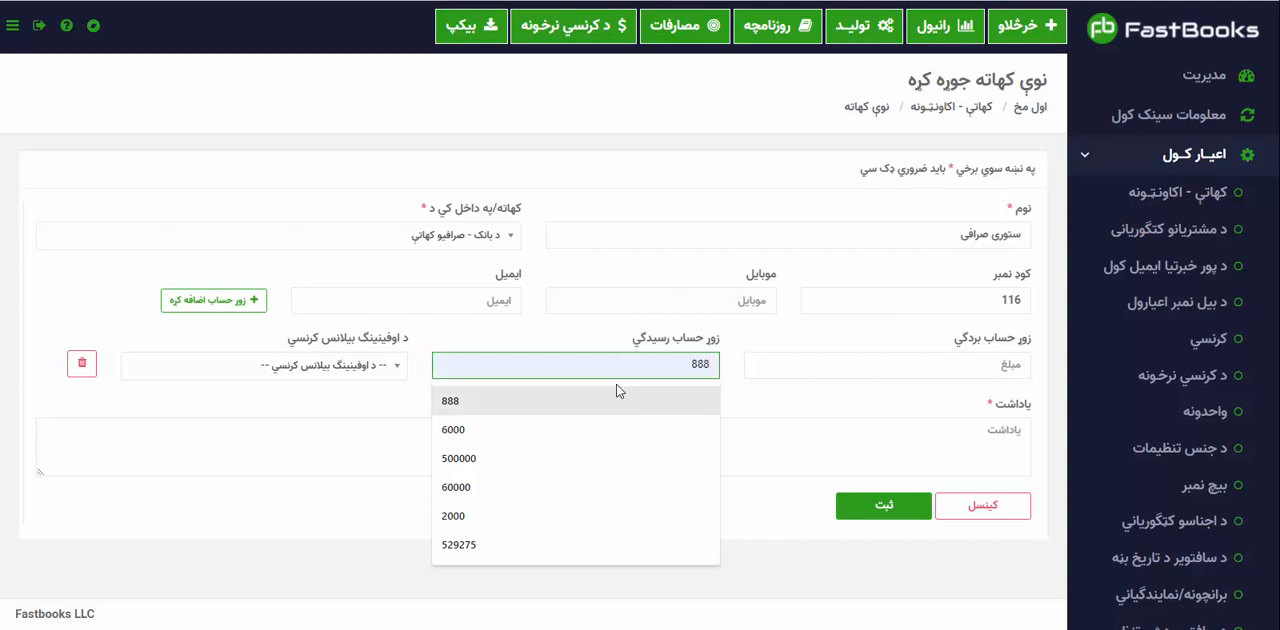
pyautogui.click(555, 437)
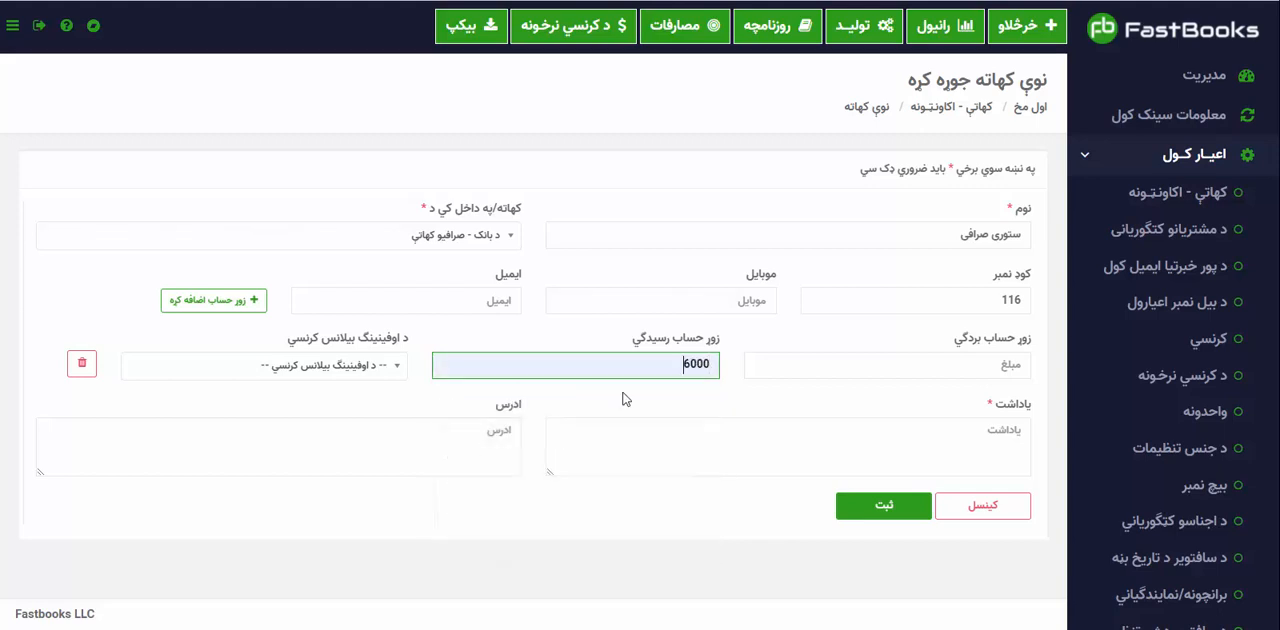
pyautogui.click(855, 365)
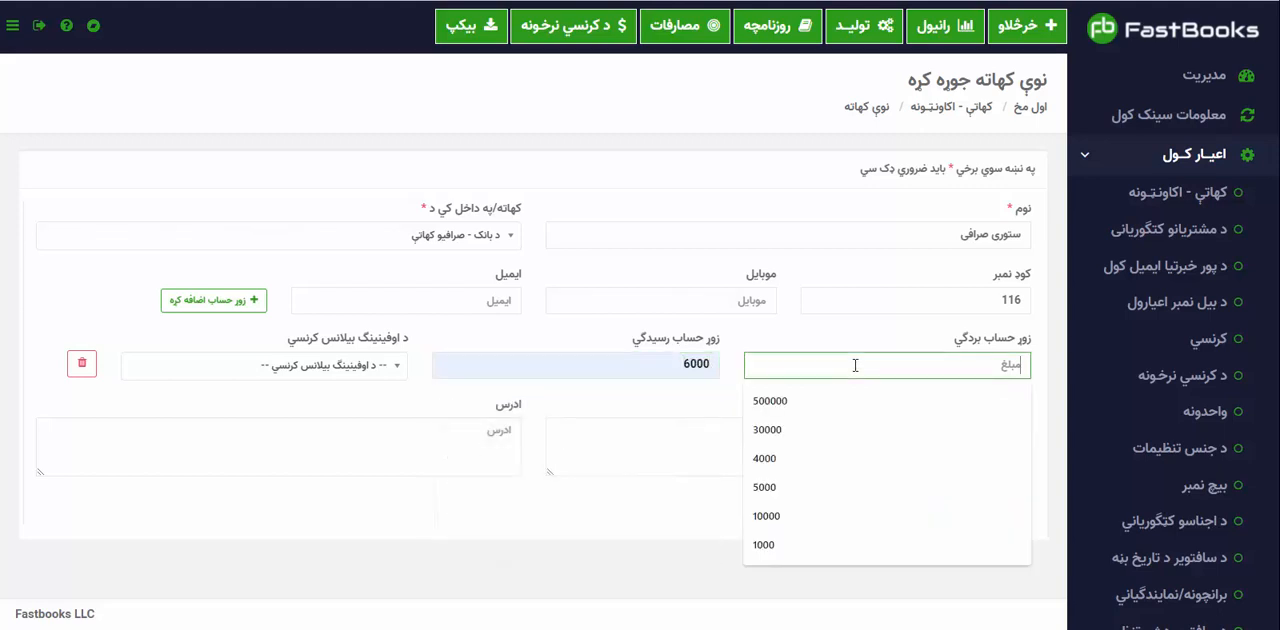
pyautogui.click(668, 371)
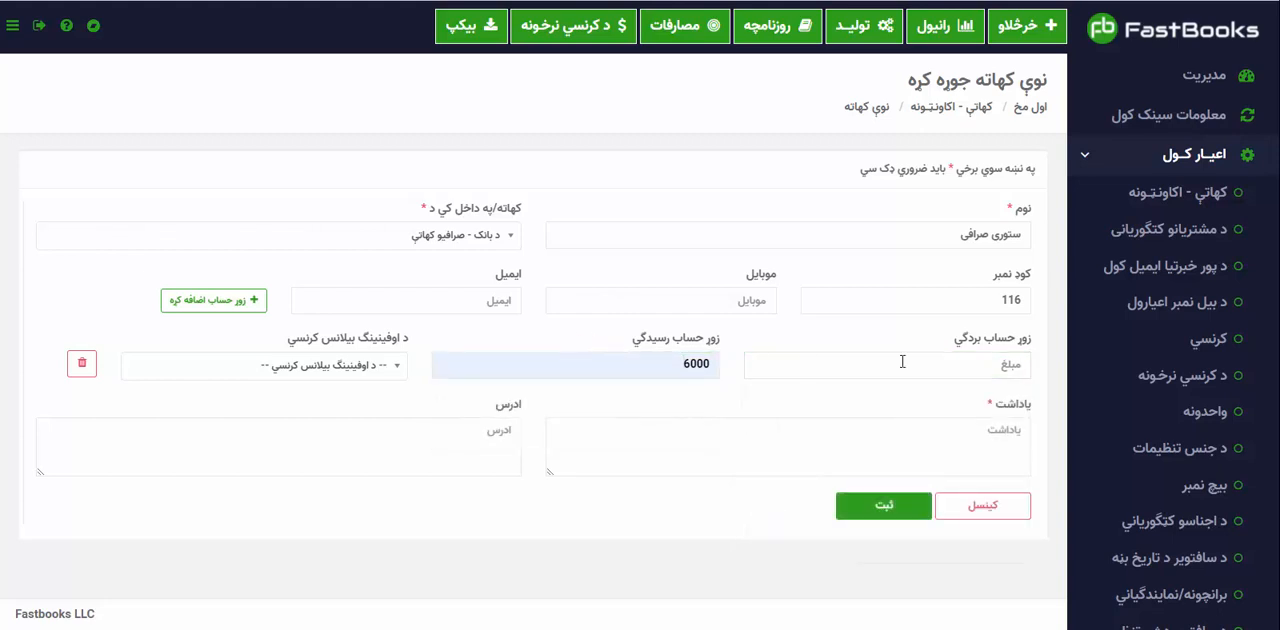
pyautogui.click(703, 364)
pyautogui.press('BackSpace')
pyautogui.press('BackSpace')
pyautogui.press('BackSpace')
pyautogui.press('BackSpace')
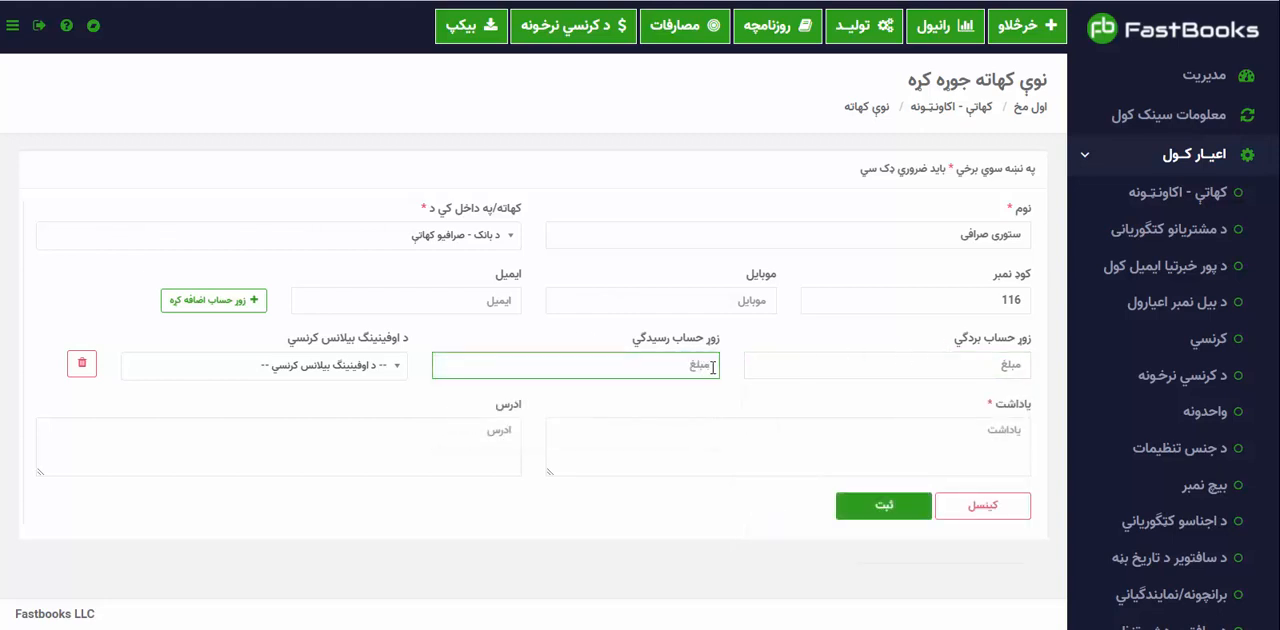
# Set the exchange account's opening balance to a debit (زوړ حساب بردګي) of 500000 in افغانی.
pyautogui.click(790, 360)
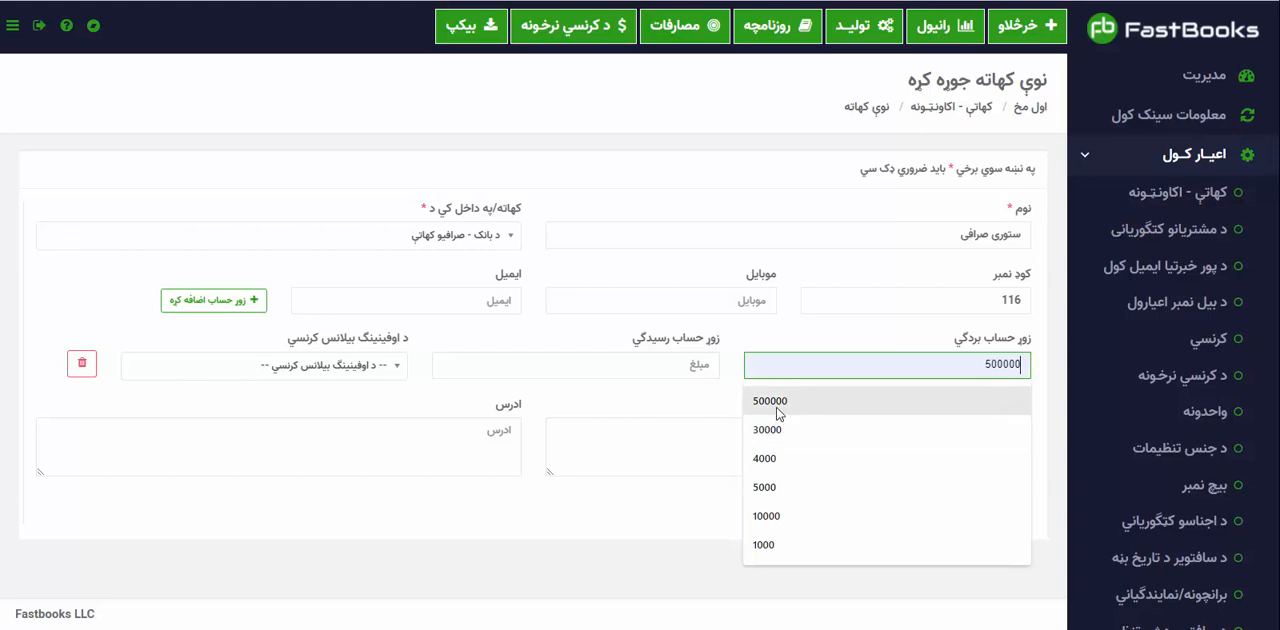
pyautogui.click(778, 402)
pyautogui.click(378, 365)
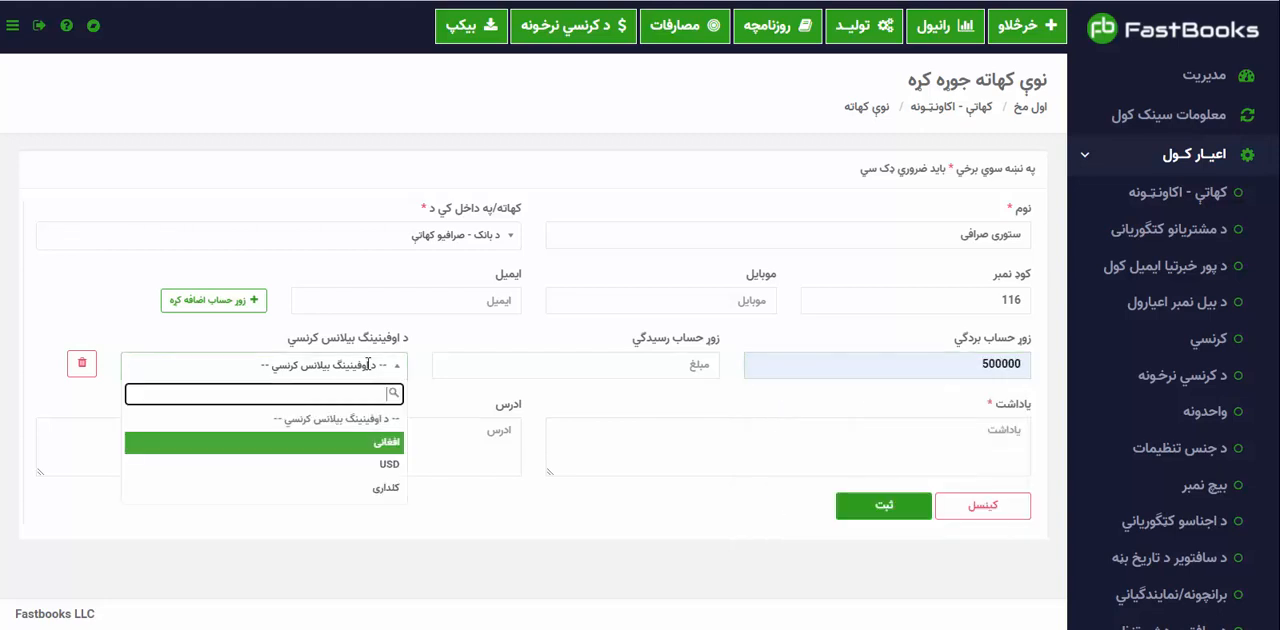
pyautogui.click(372, 457)
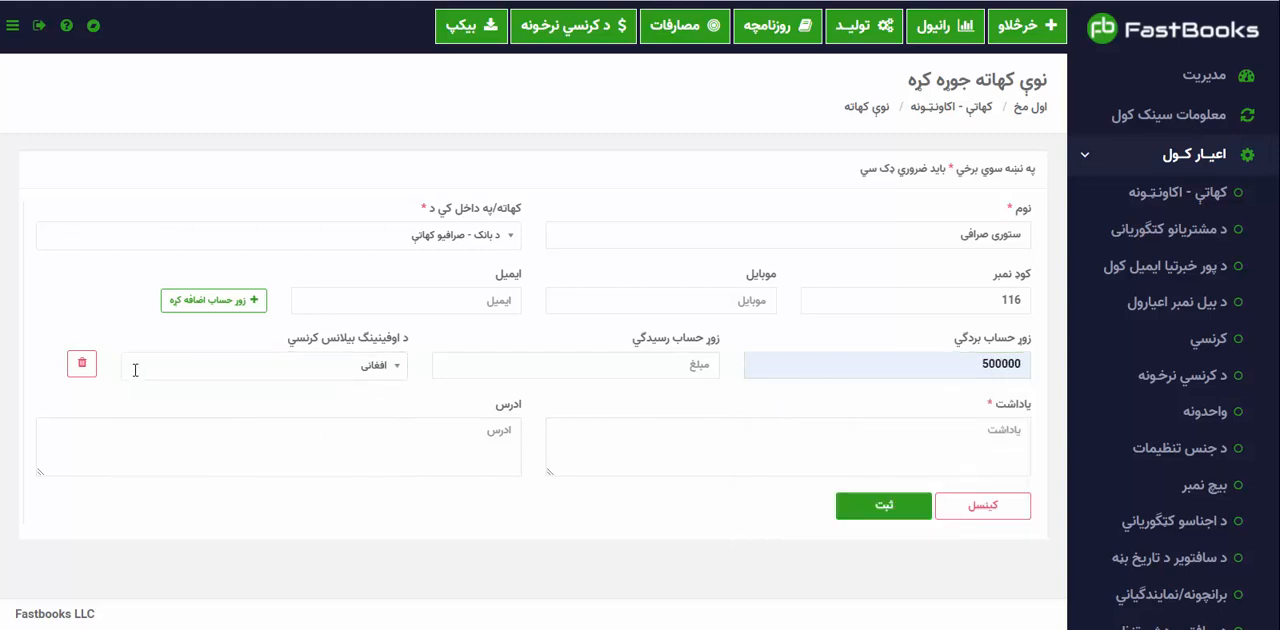
# Add a second opening balance row to the exchange account with a debit (زوړ حساب بردګي) of 30000 in کلداري.
pyautogui.click(195, 300)
pyautogui.click(914, 434)
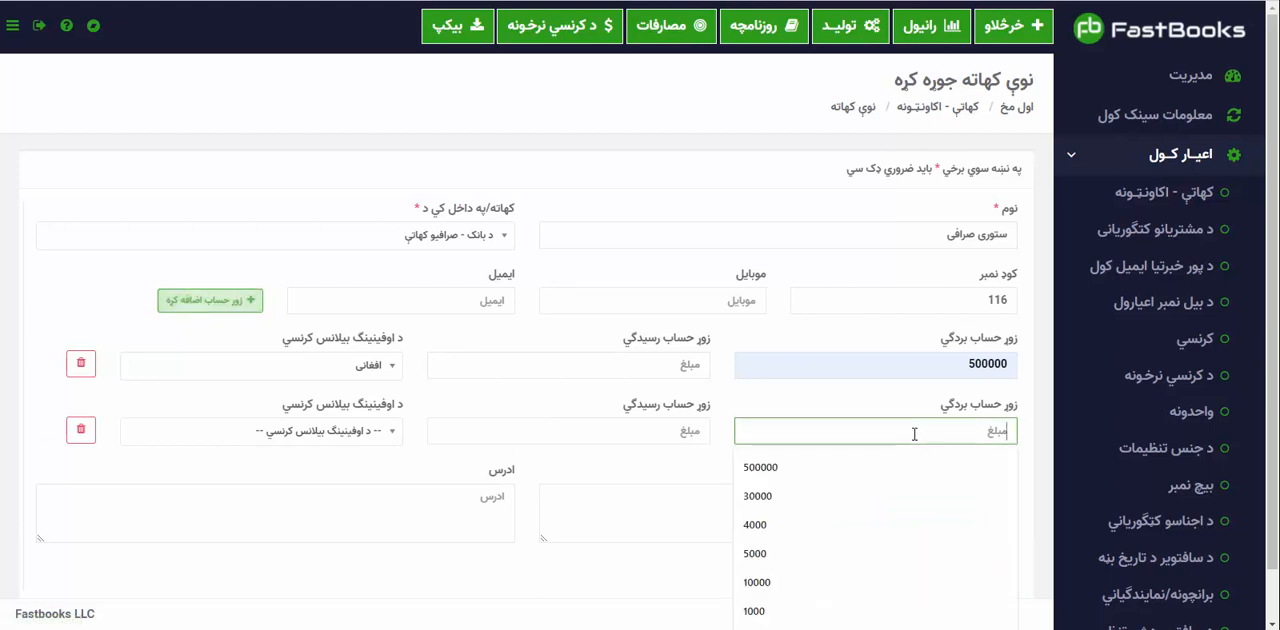
pyautogui.click(823, 496)
pyautogui.click(358, 429)
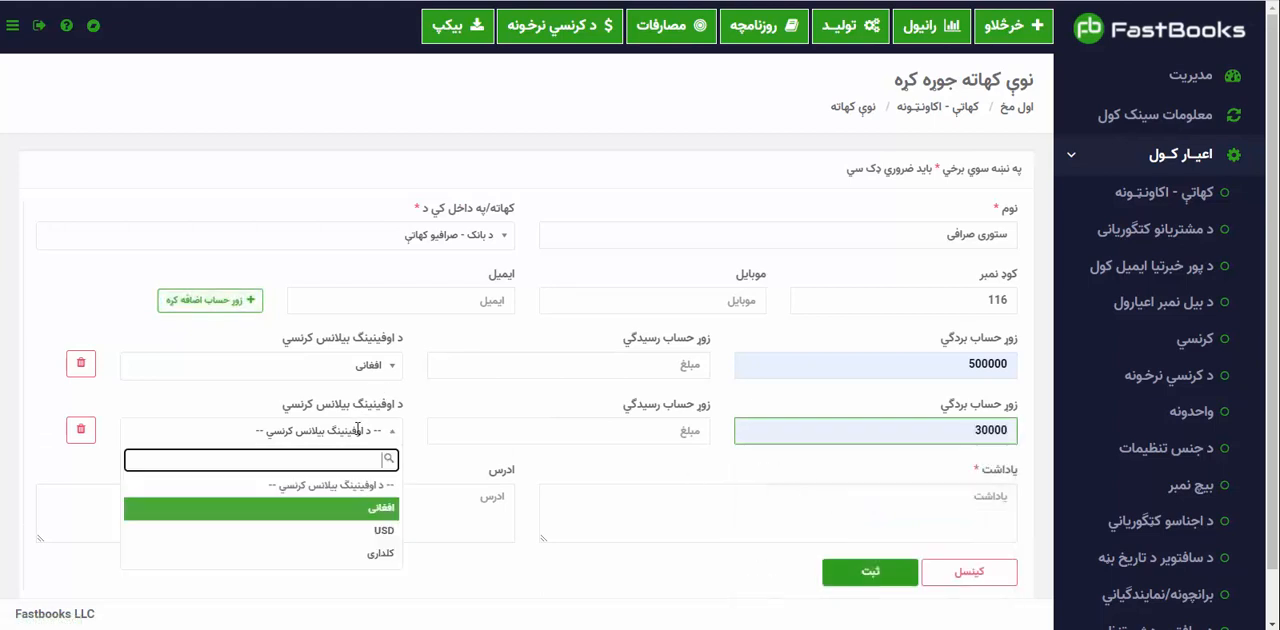
pyautogui.click(378, 553)
# Add a third opening balance row to the exchange account with a credit (زوړ حساب رسیدګي) of 2000 in USD.
pyautogui.click(210, 300)
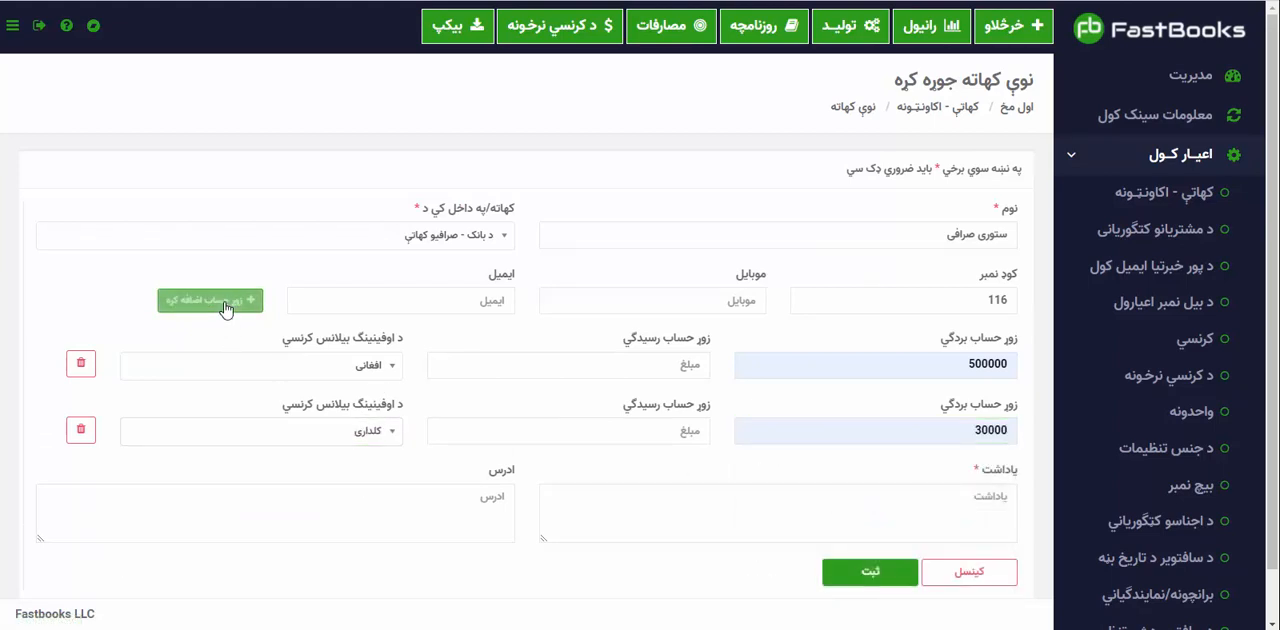
pyautogui.scroll(-2, 226, 318)
pyautogui.click(672, 377)
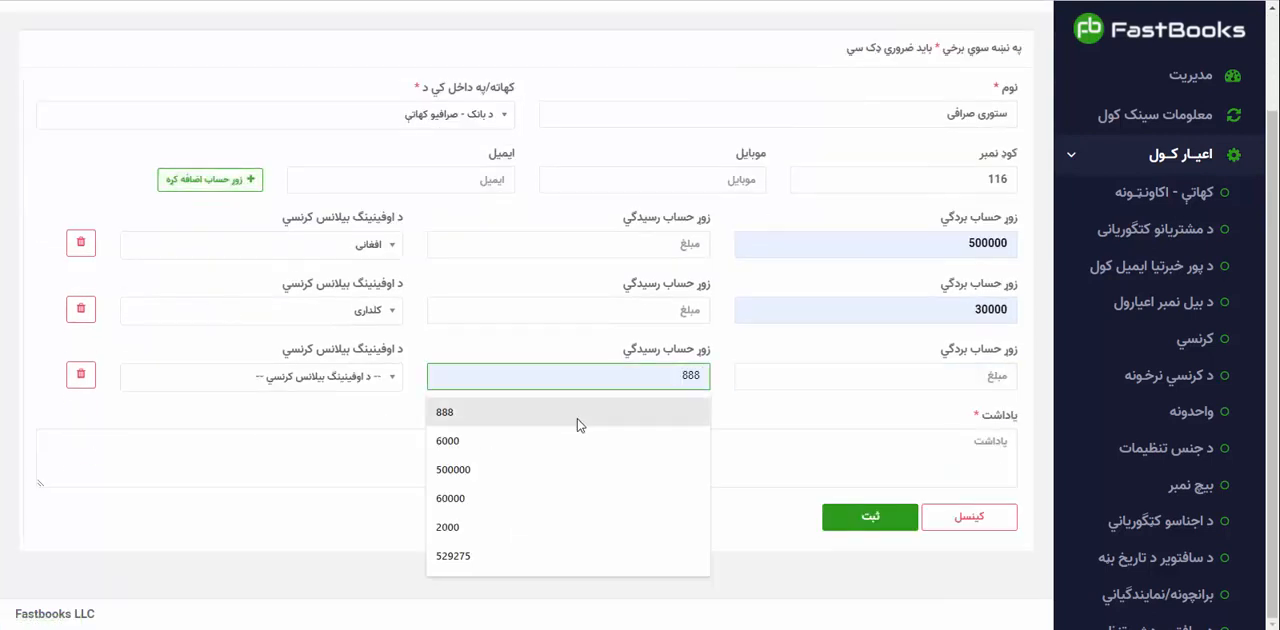
pyautogui.click(545, 531)
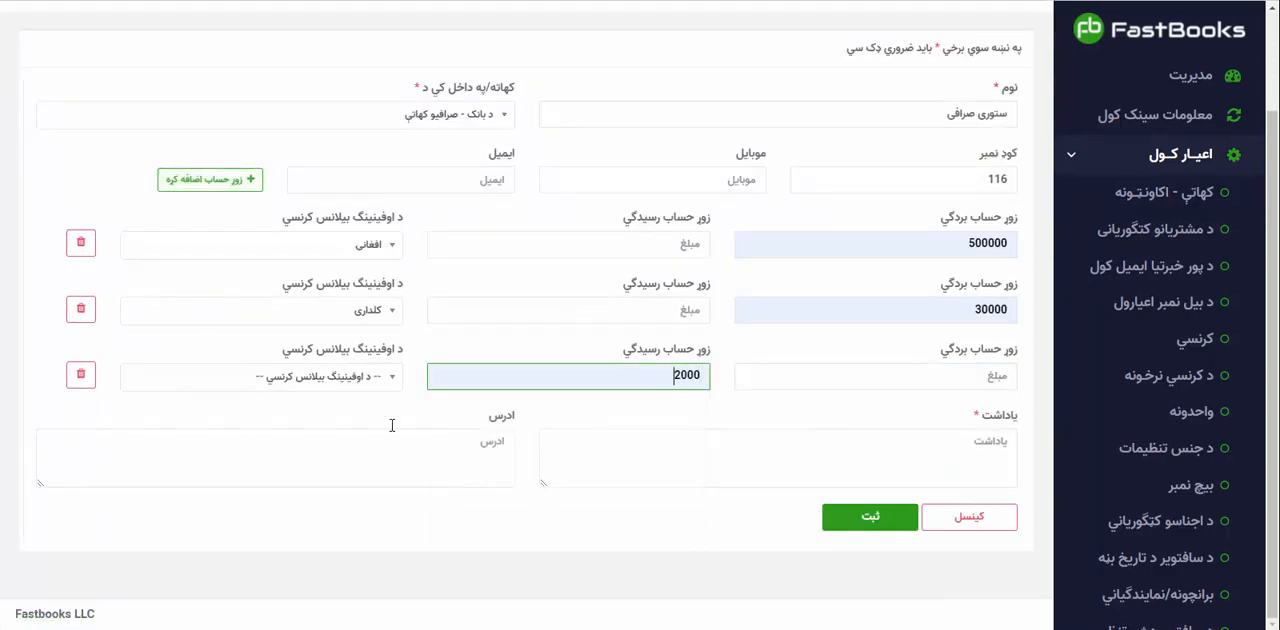
pyautogui.click(266, 378)
pyautogui.click(339, 477)
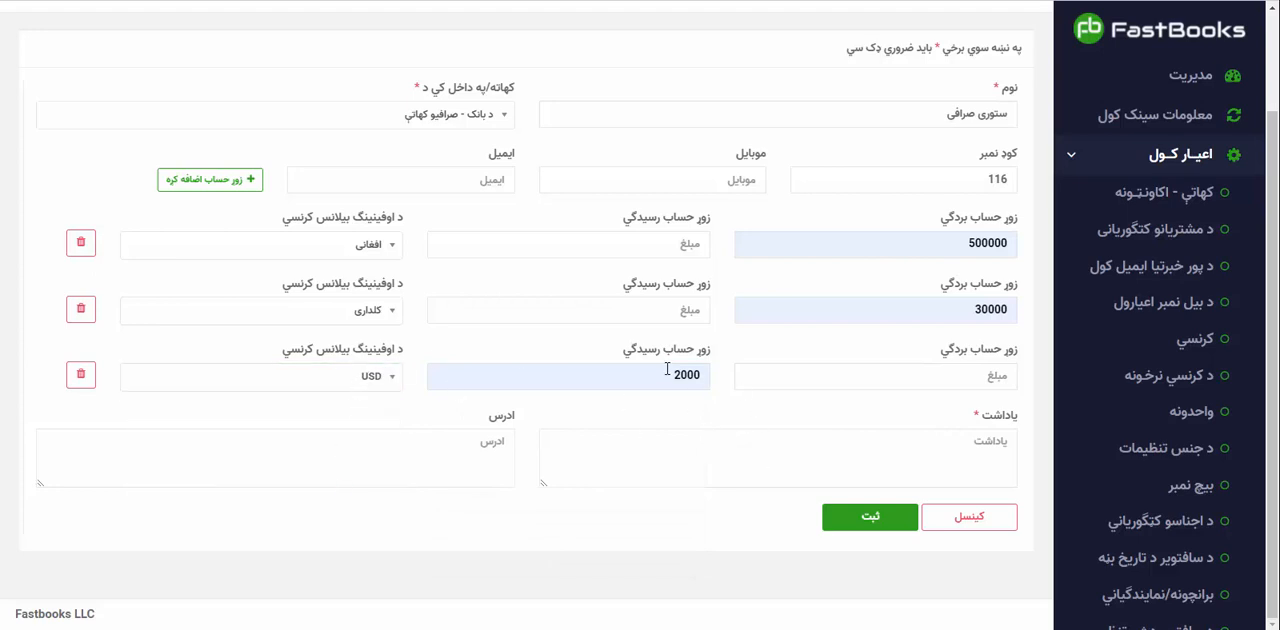
# Enter a transfer note beginning انتقال حساب از for the exchange account and save the account.
pyautogui.click(719, 460)
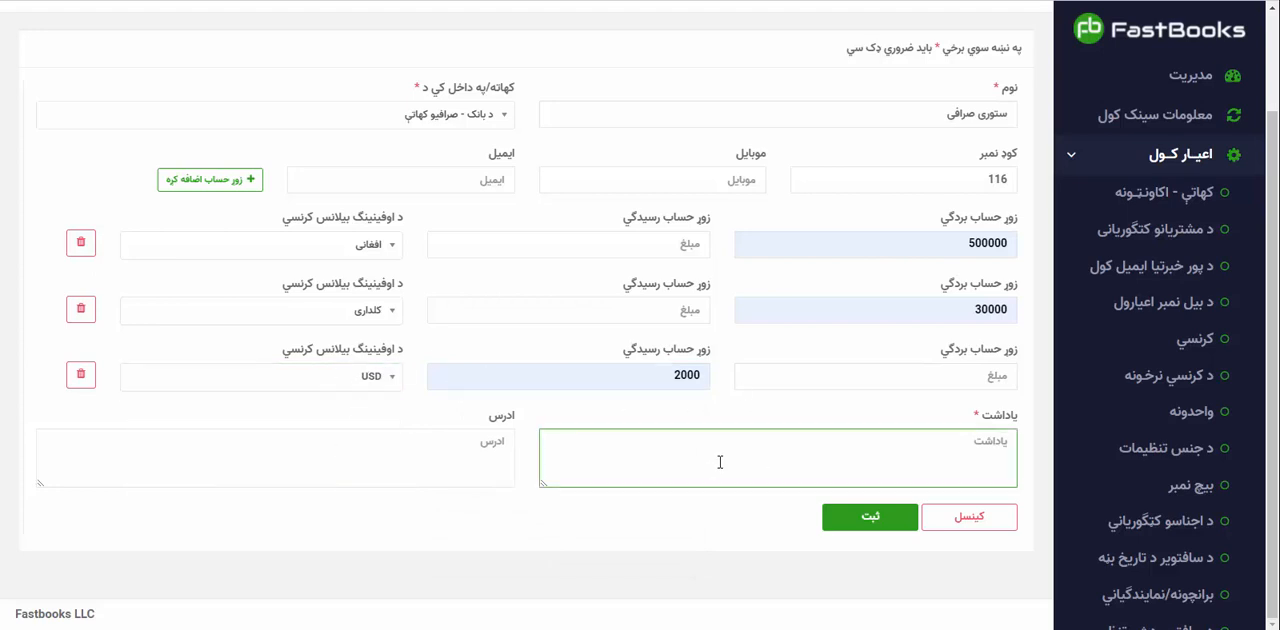
pyautogui.write('انتقال حساب از کتاب')
pyautogui.click(872, 519)
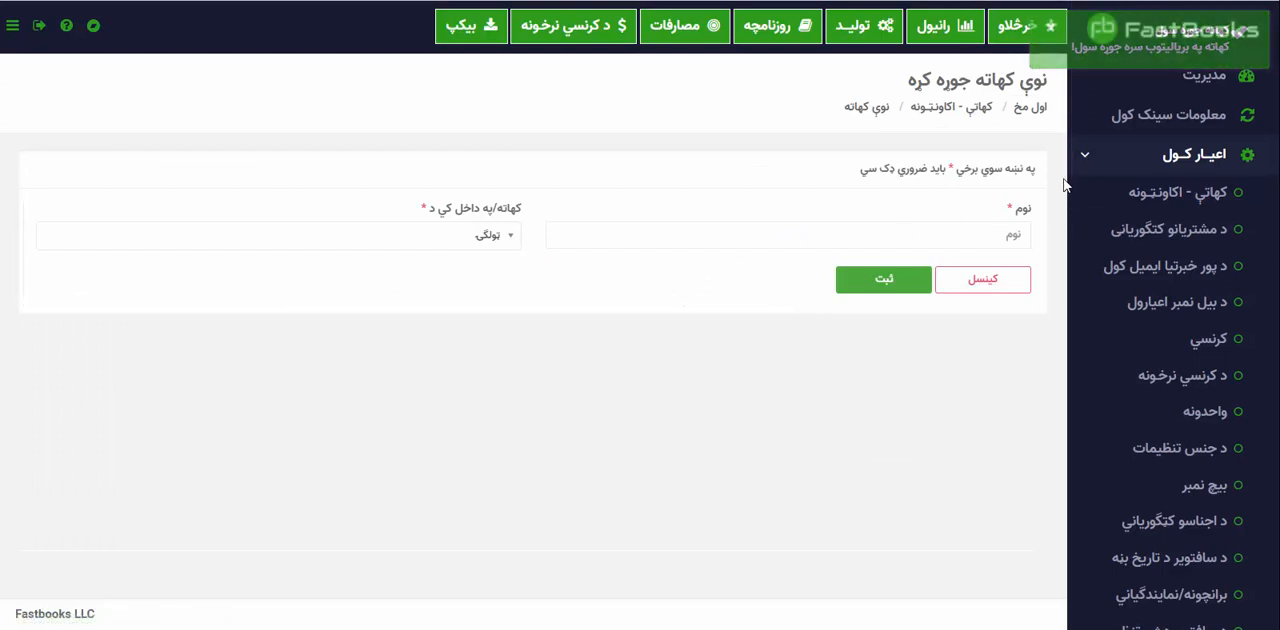
# Open the sales list (خرڅلاو) and start a new sale (نوی فروش).
pyautogui.click(1090, 168)
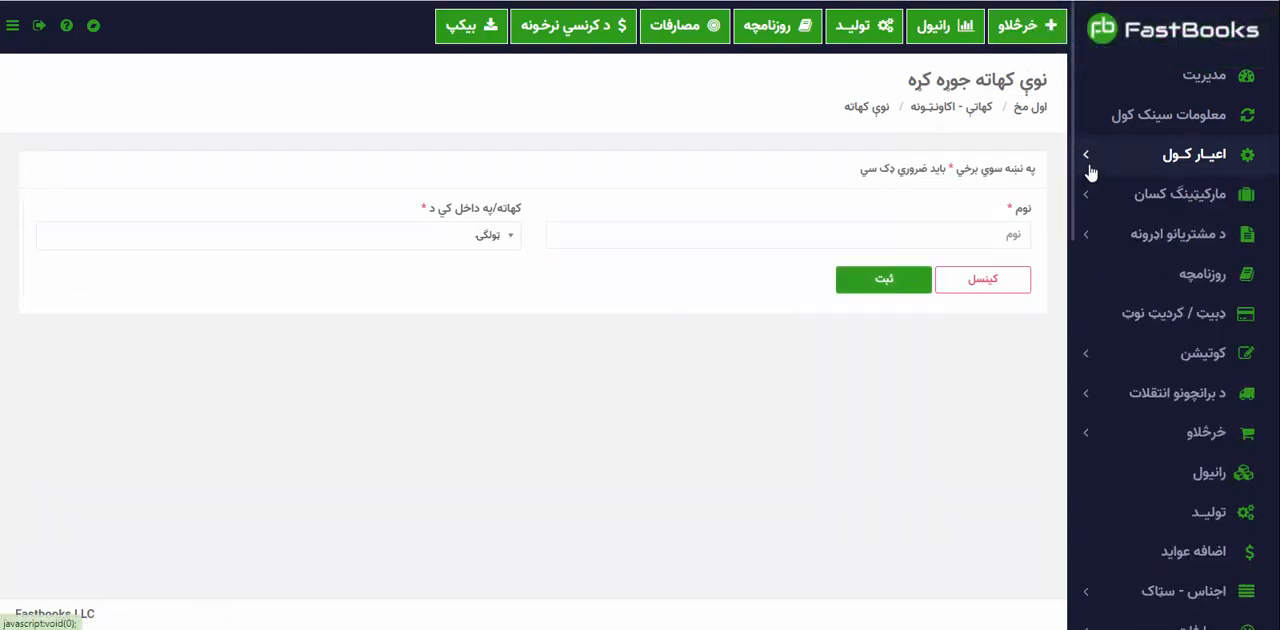
pyautogui.click(1166, 84)
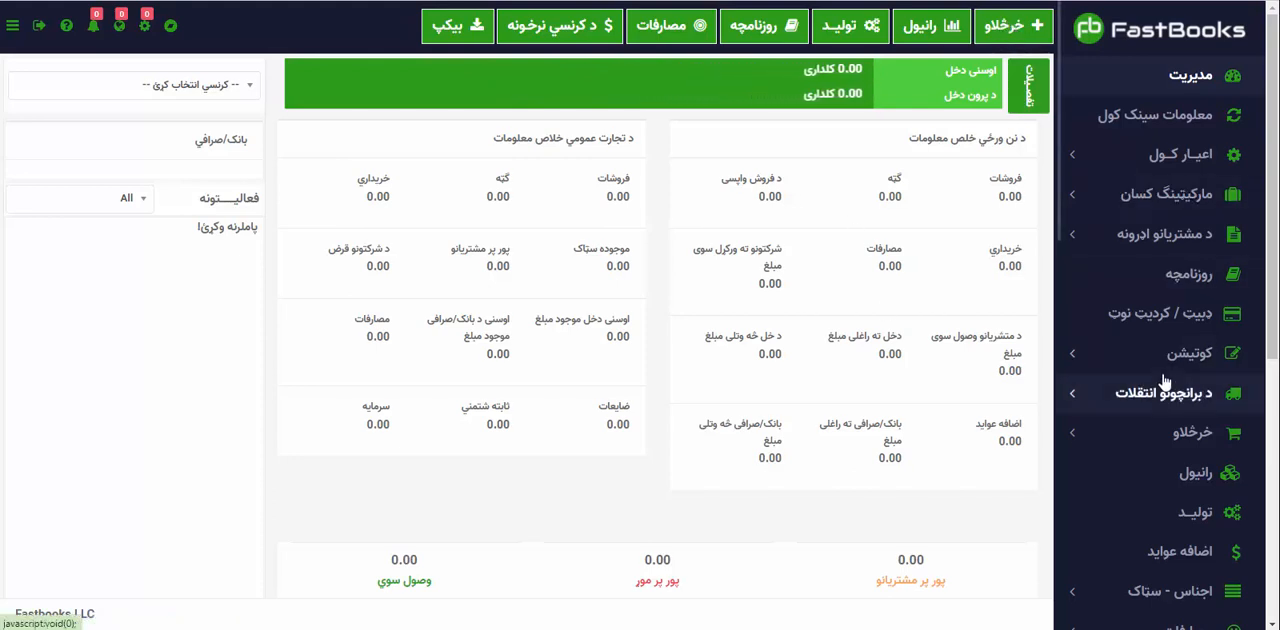
pyautogui.click(1192, 433)
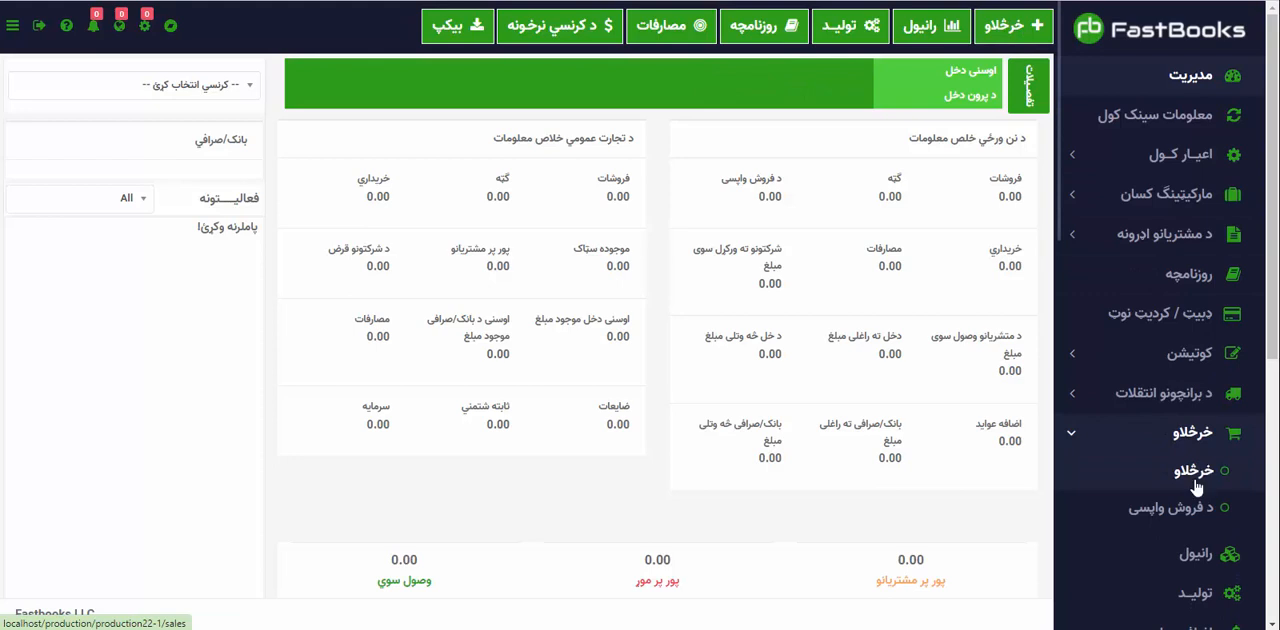
pyautogui.click(1200, 478)
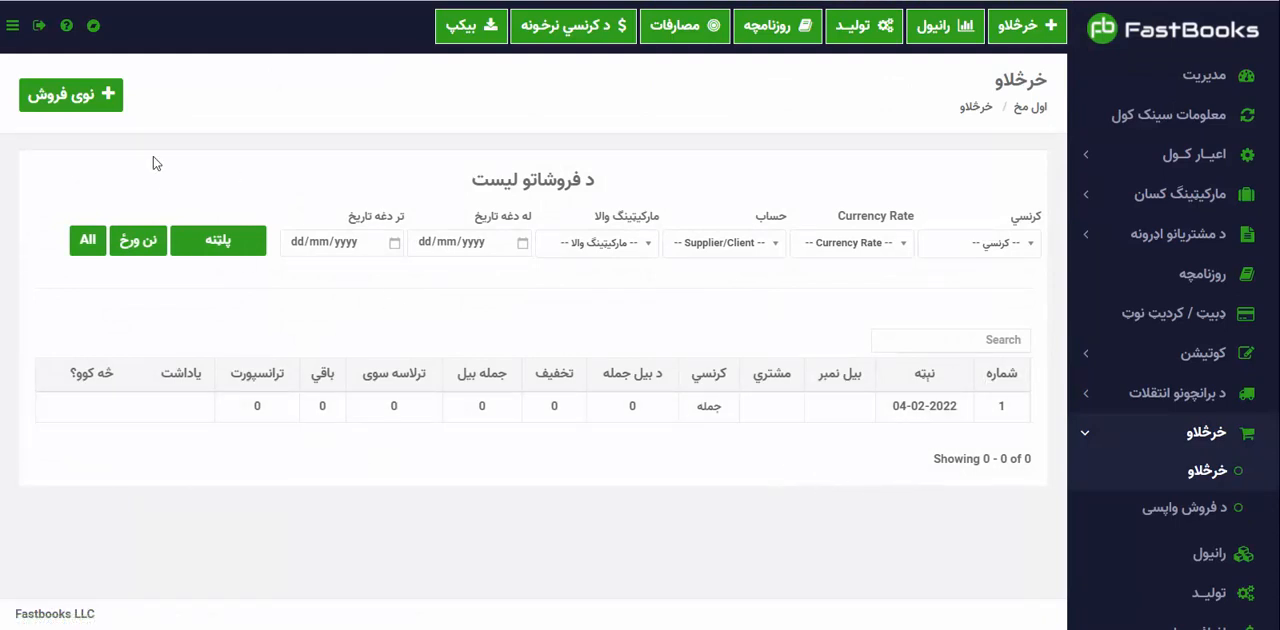
pyautogui.click(68, 100)
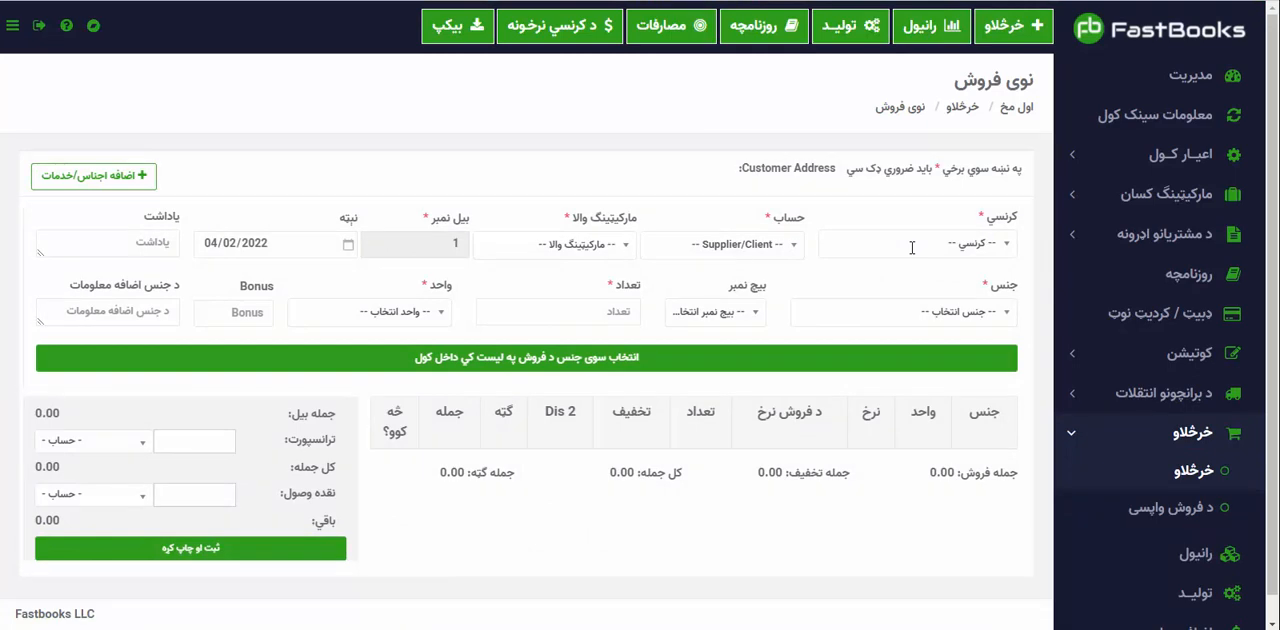
# Set the sale's currency to کلداري and choose the customer's client account, searching for it with خا.
pyautogui.click(912, 248)
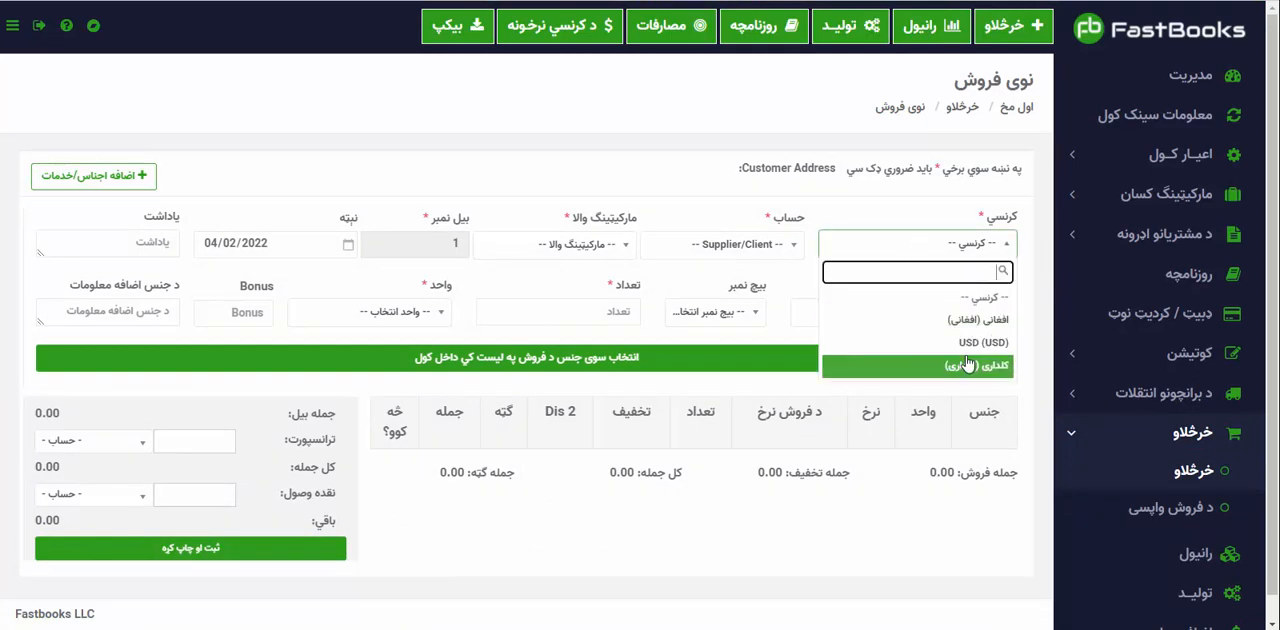
pyautogui.click(967, 365)
pyautogui.click(731, 245)
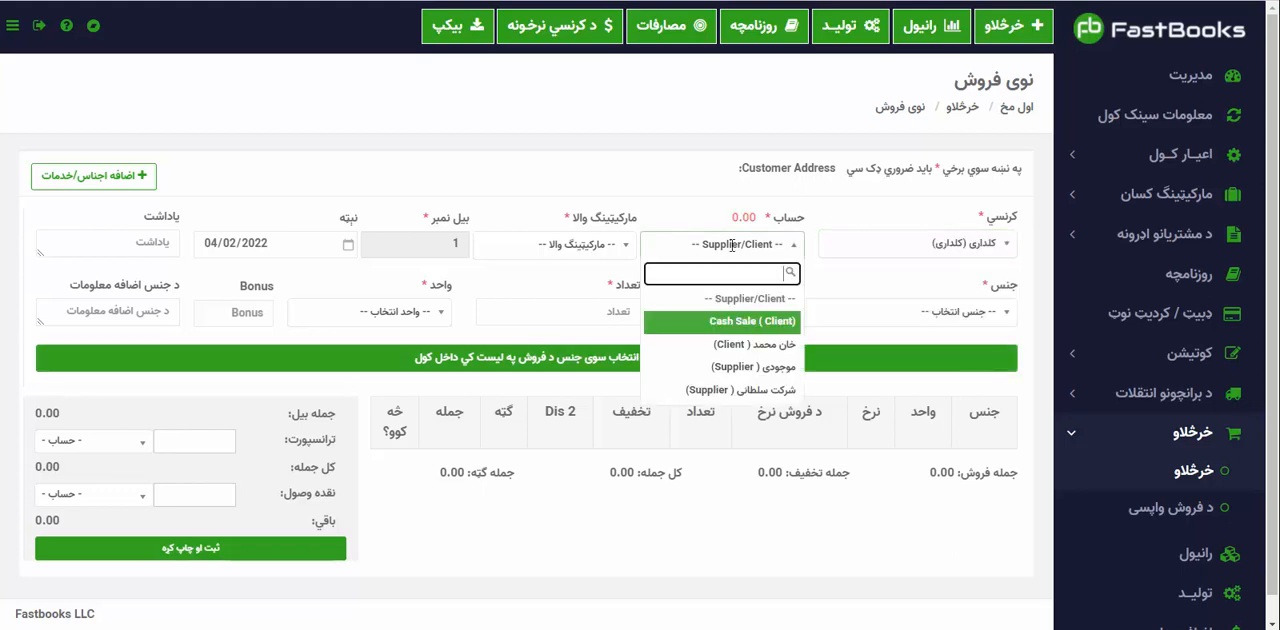
pyautogui.click(768, 344)
pyautogui.click(737, 246)
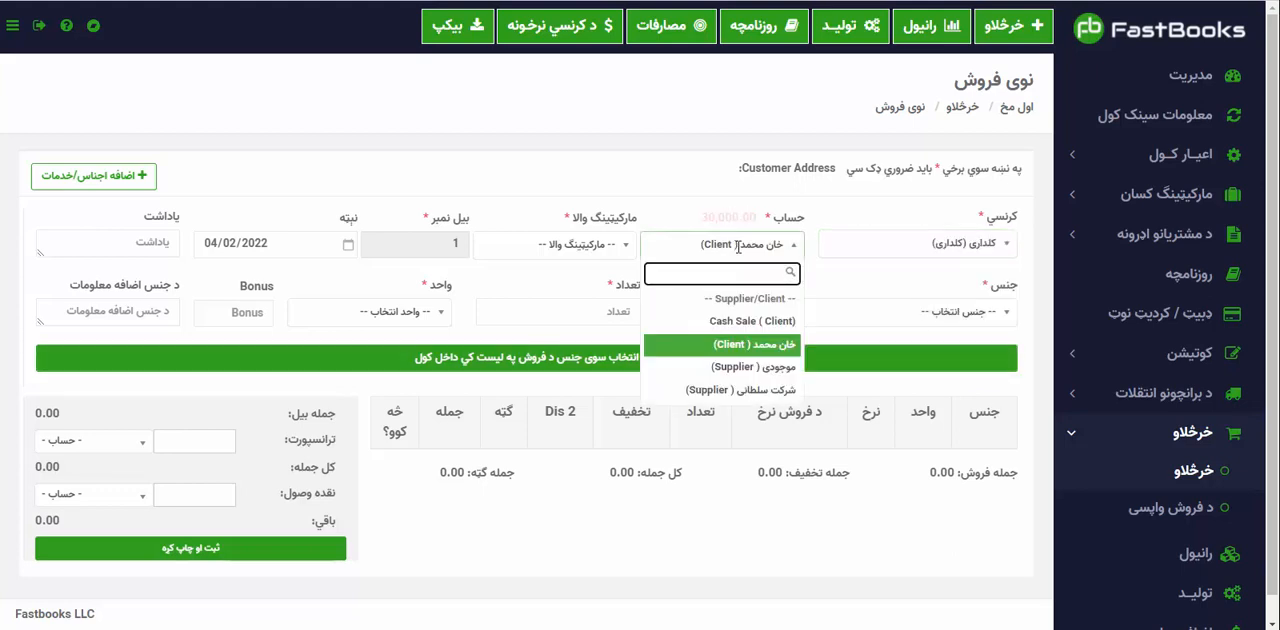
pyautogui.click(775, 344)
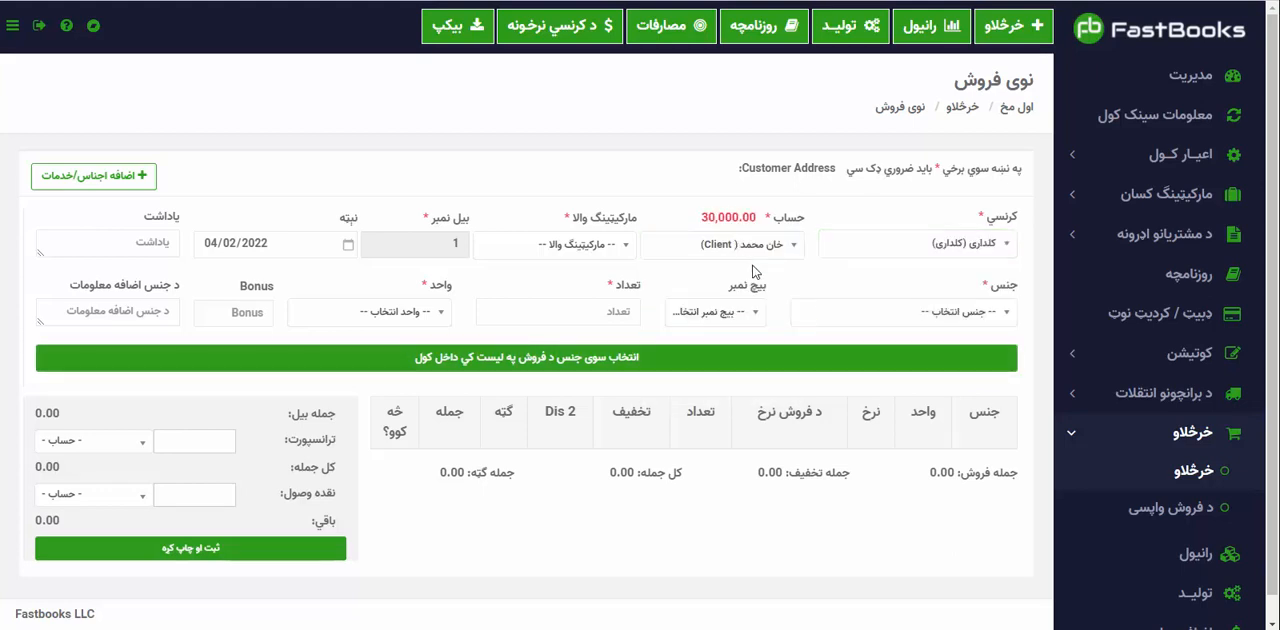
pyautogui.click(748, 246)
pyautogui.write('خا')
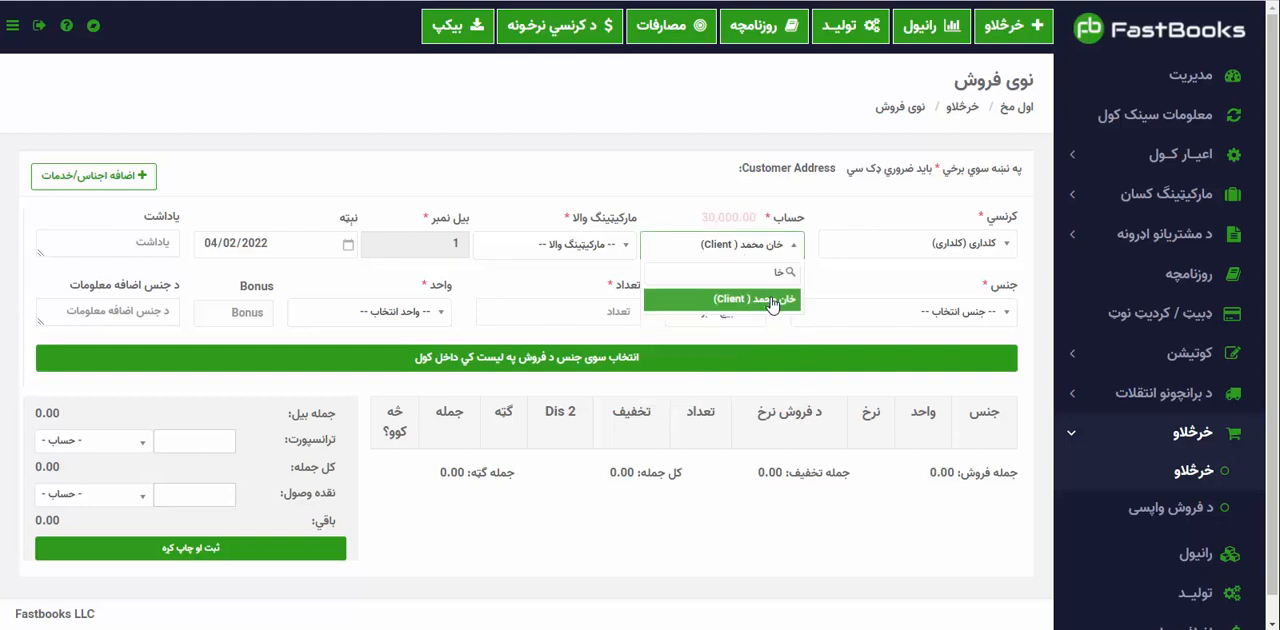
pyautogui.click(770, 299)
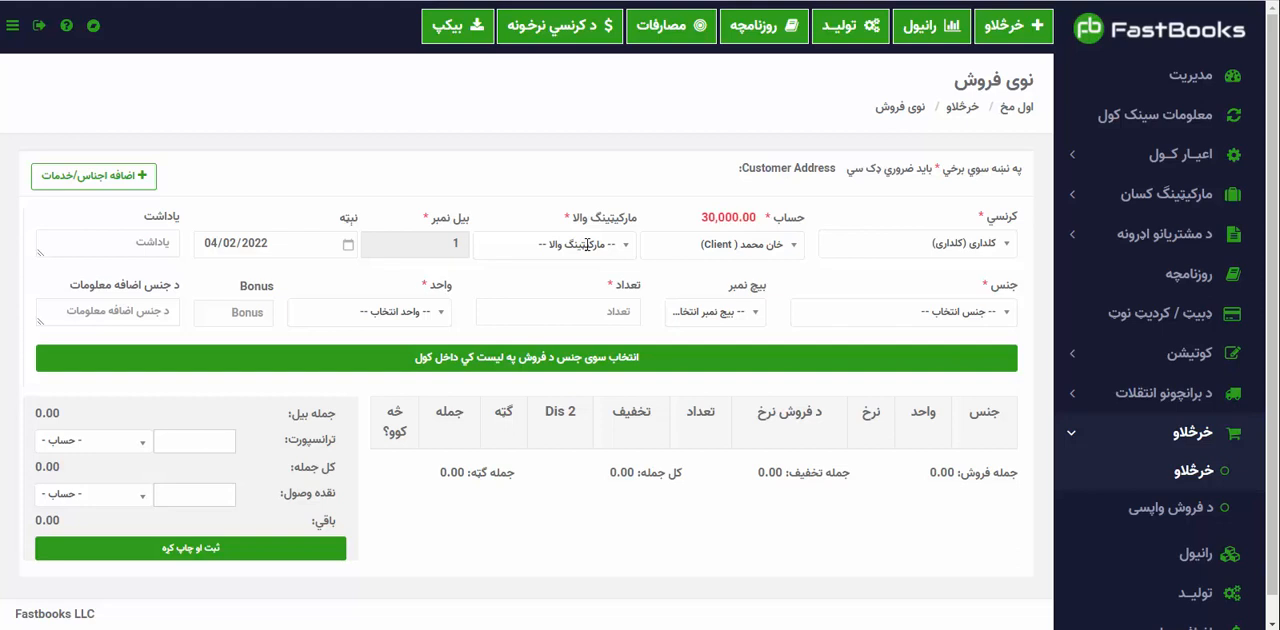
# Add 10 ډبه of ۲۰ لیټر غټ سر والا حیات غوري from batch 01 to the sale list.
pyautogui.click(892, 312)
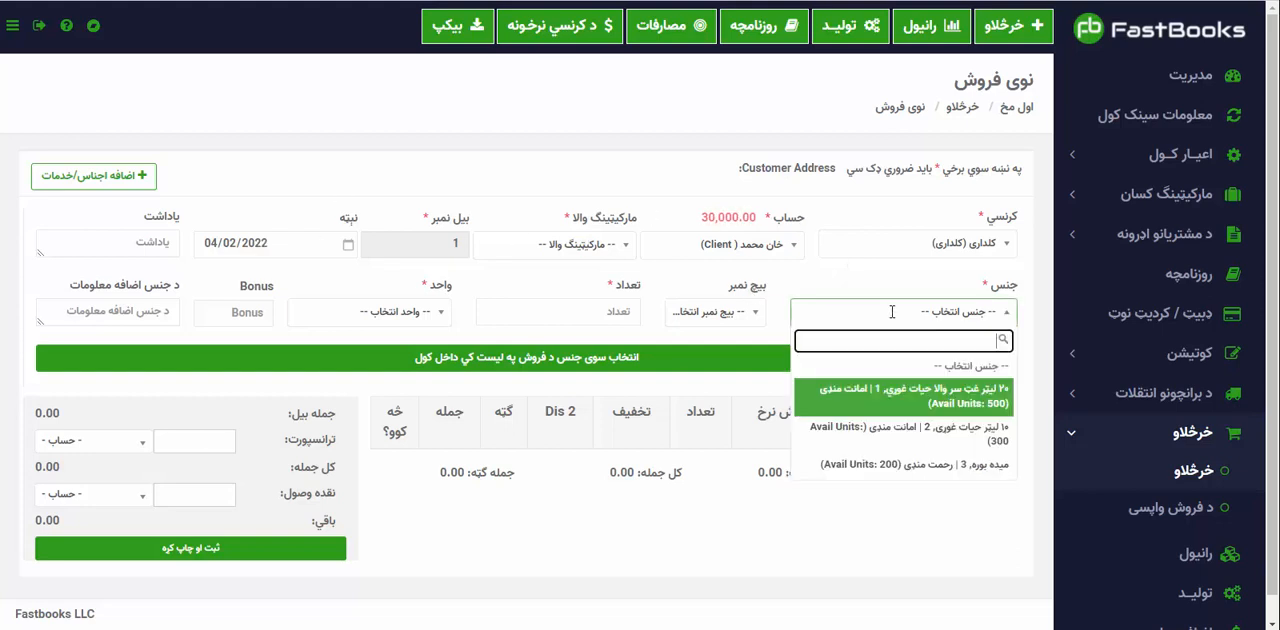
pyautogui.click(958, 402)
pyautogui.click(710, 312)
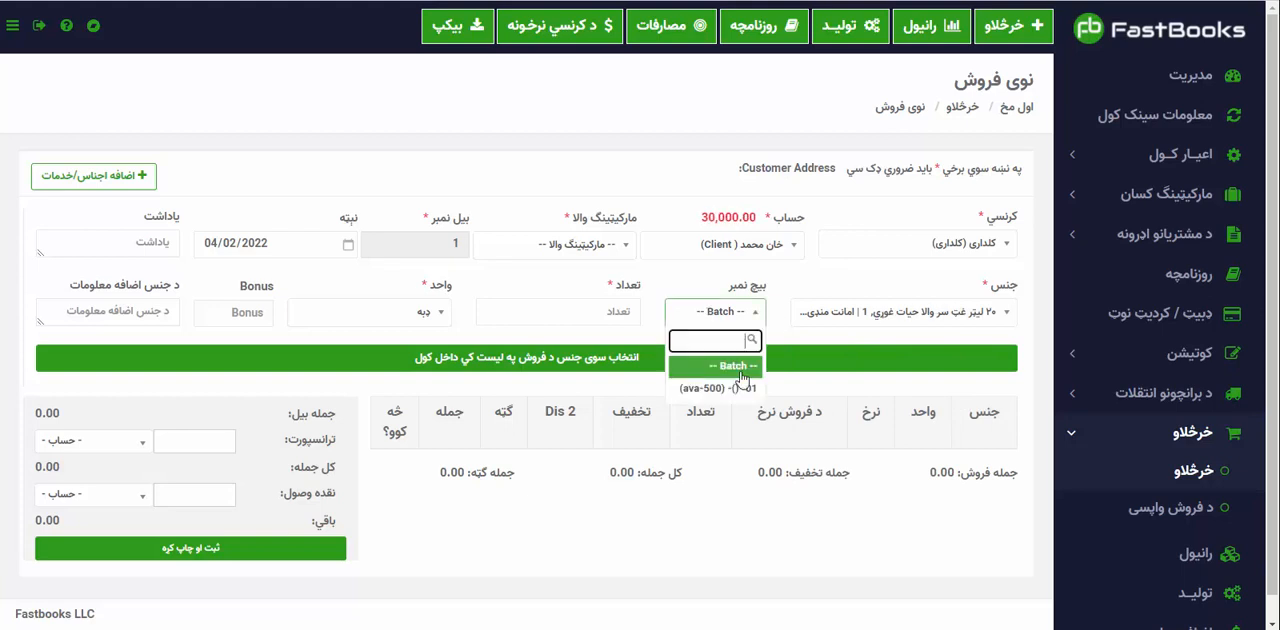
pyautogui.click(740, 388)
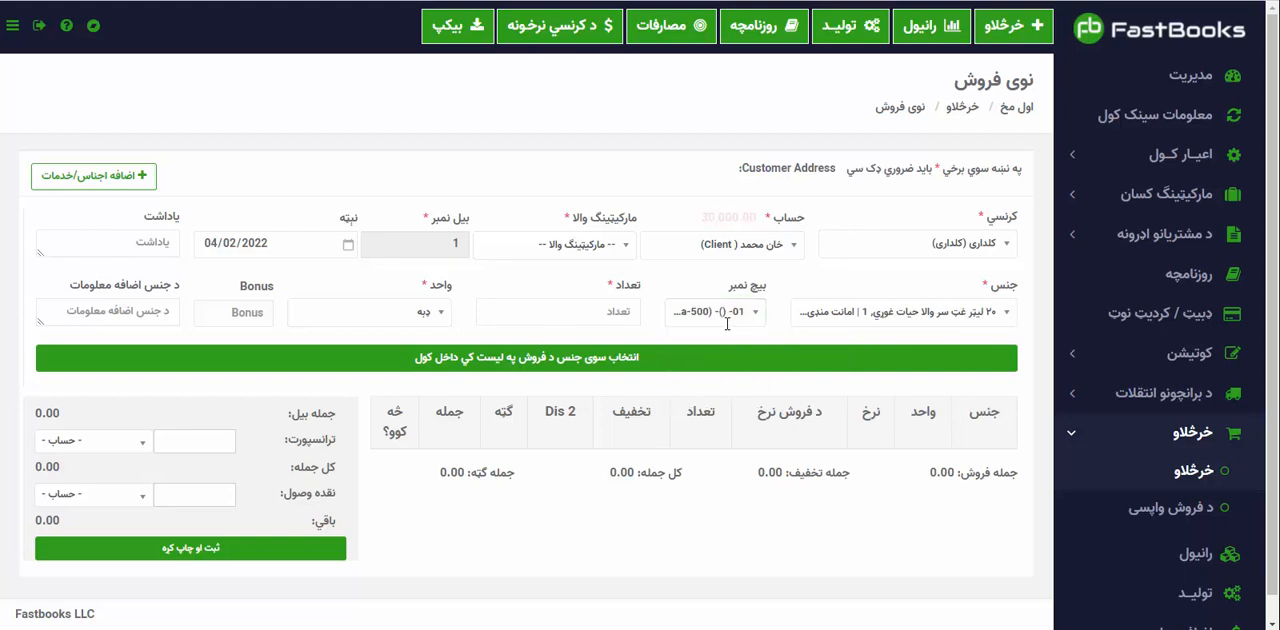
pyautogui.click(899, 312)
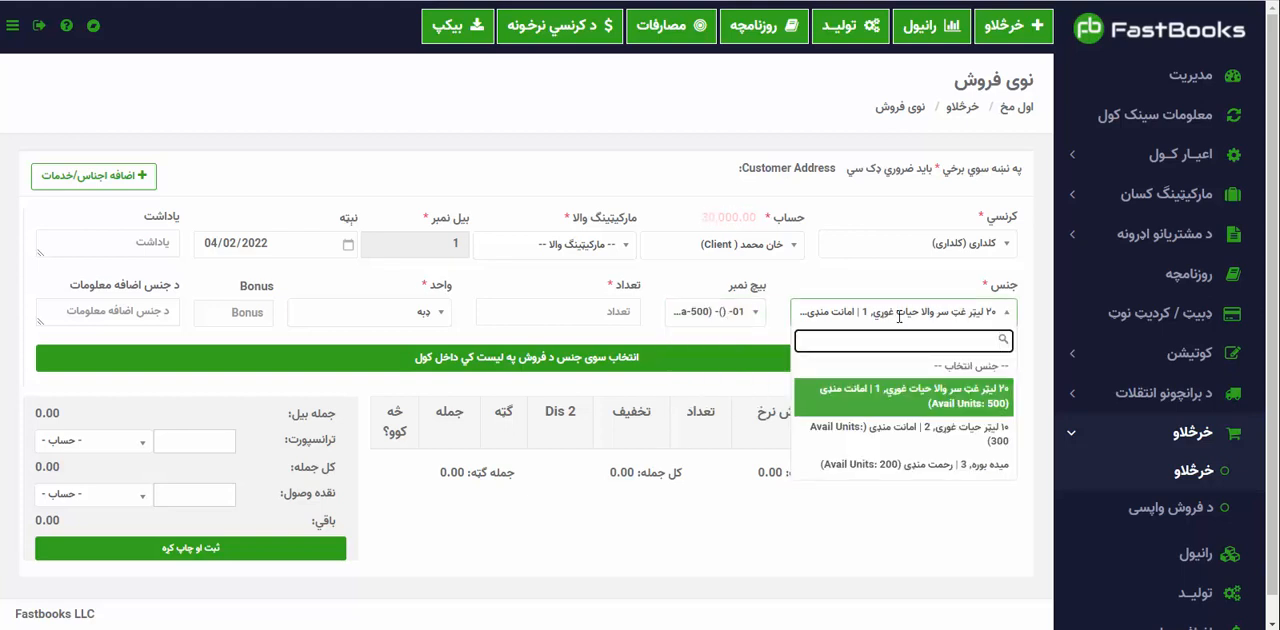
pyautogui.click(899, 314)
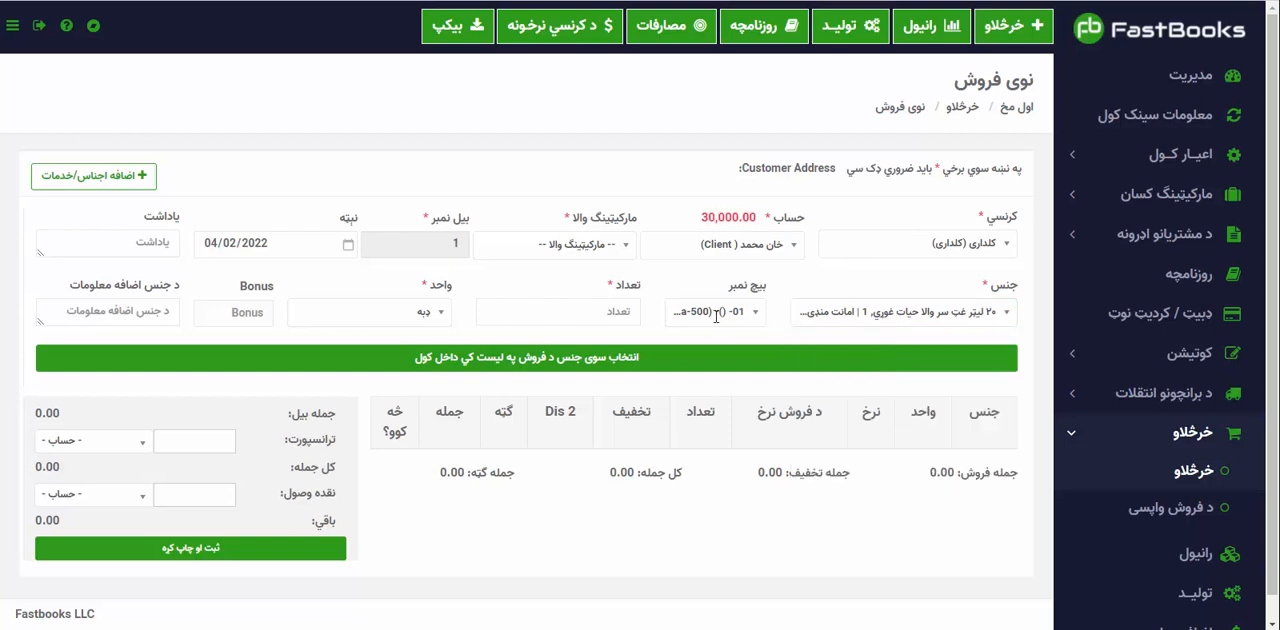
pyautogui.click(590, 312)
pyautogui.write('10')
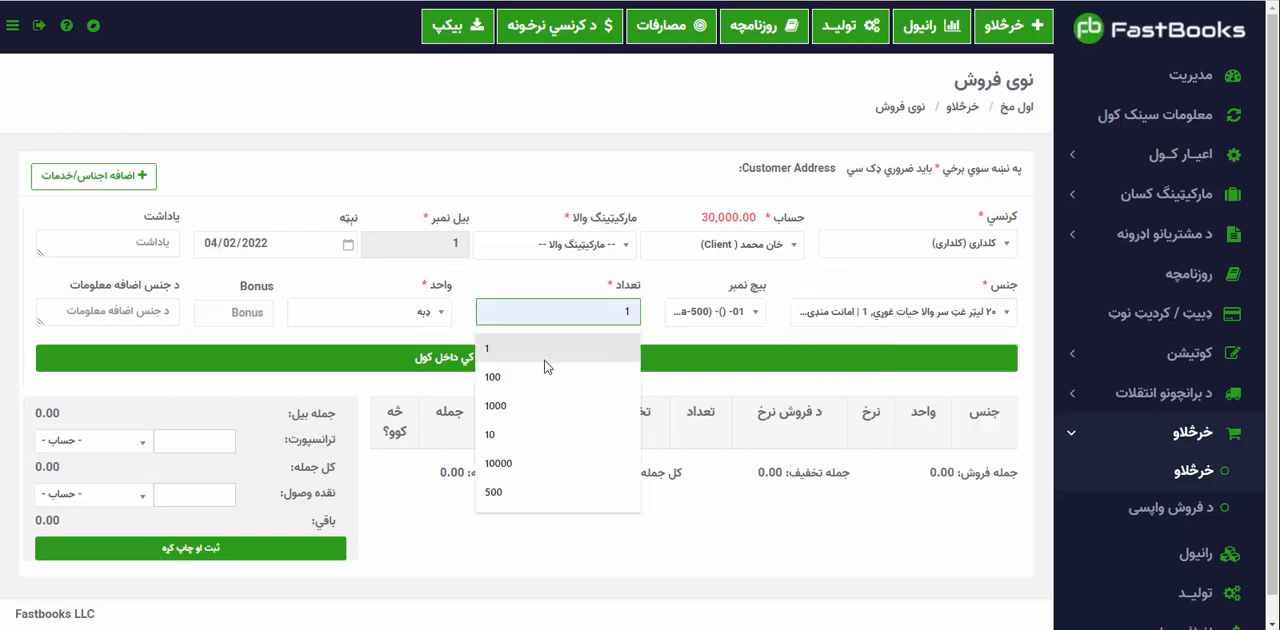
pyautogui.click(524, 441)
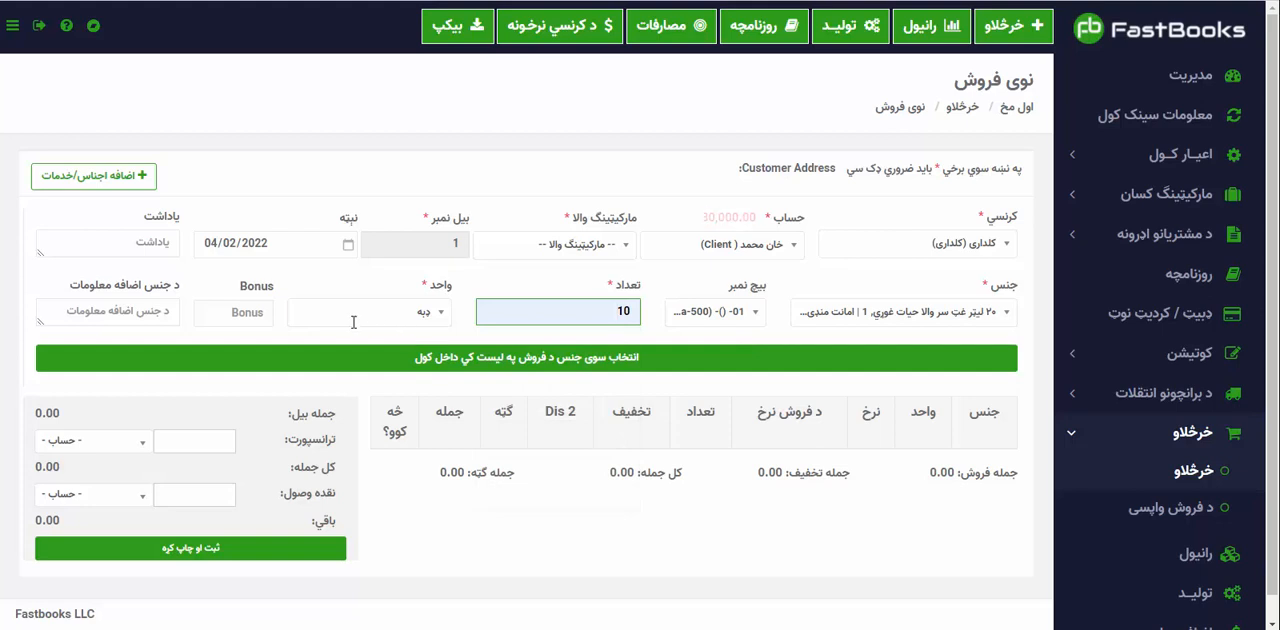
pyautogui.click(365, 357)
# Add 1 ډبه of ۱۰ لیټر حیات غوري from batch 01 to the sale list.
pyautogui.click(942, 314)
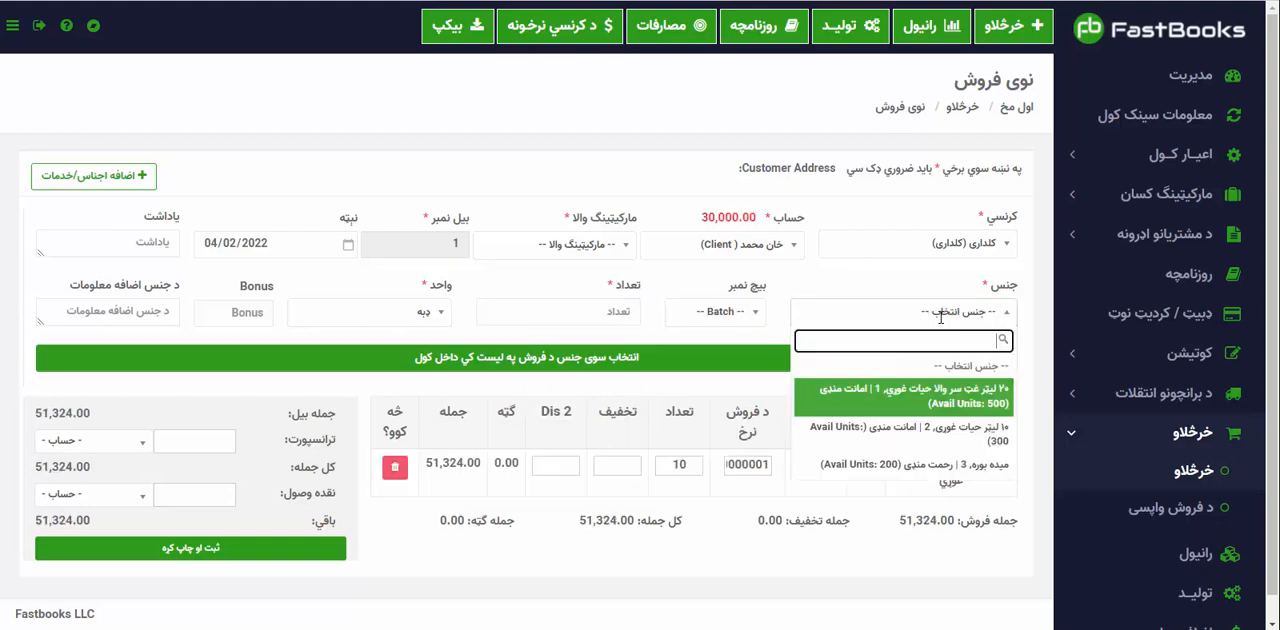
pyautogui.click(987, 441)
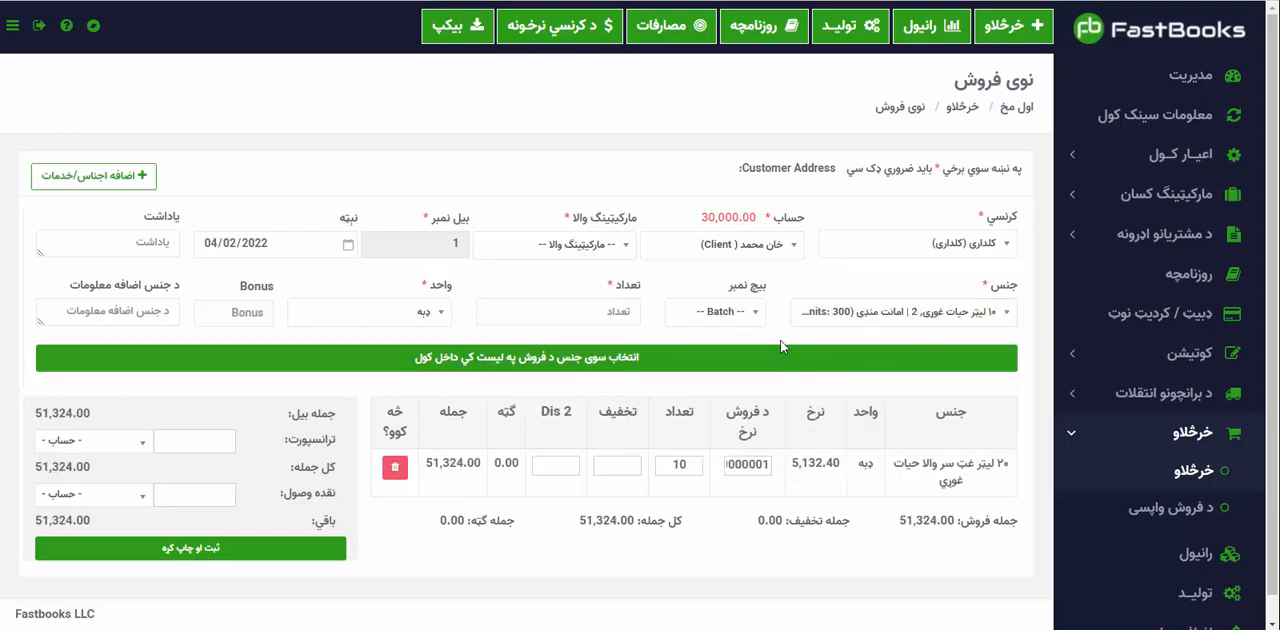
pyautogui.click(716, 313)
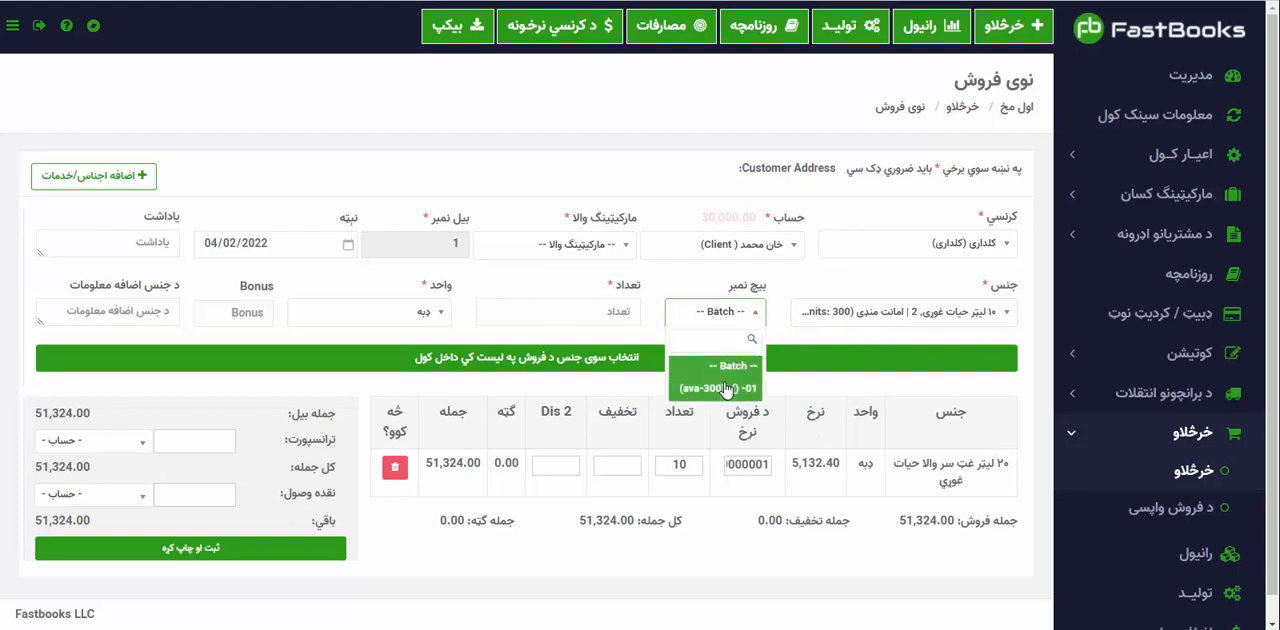
pyautogui.click(700, 374)
pyautogui.click(569, 317)
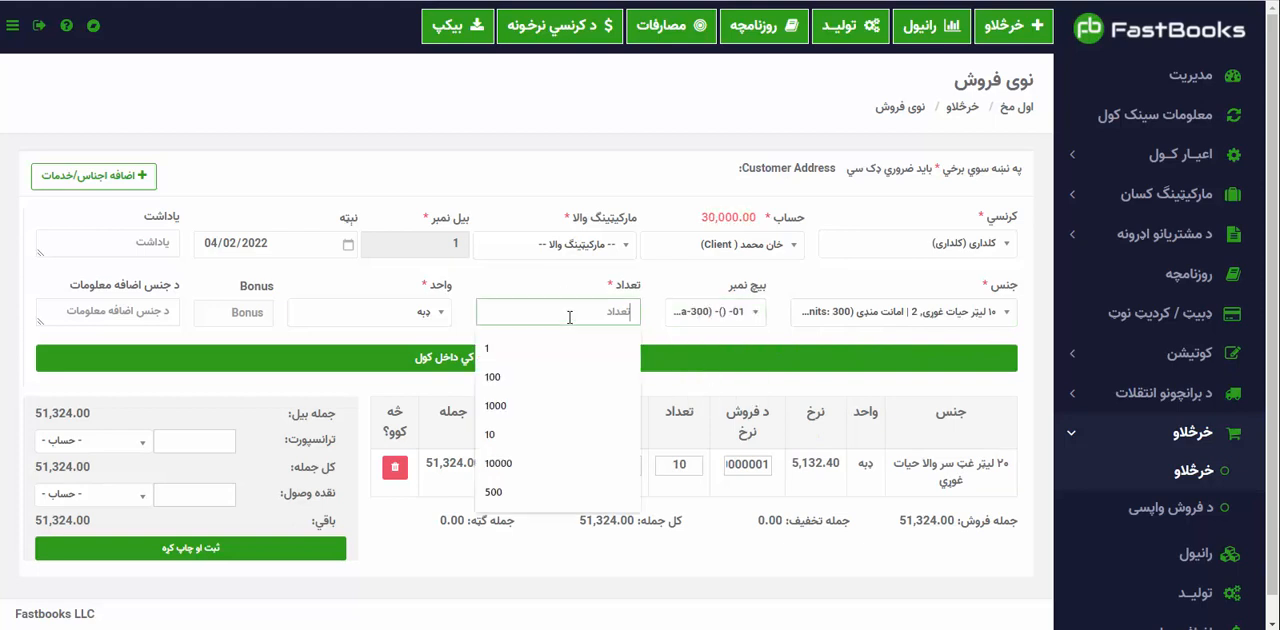
pyautogui.click(509, 341)
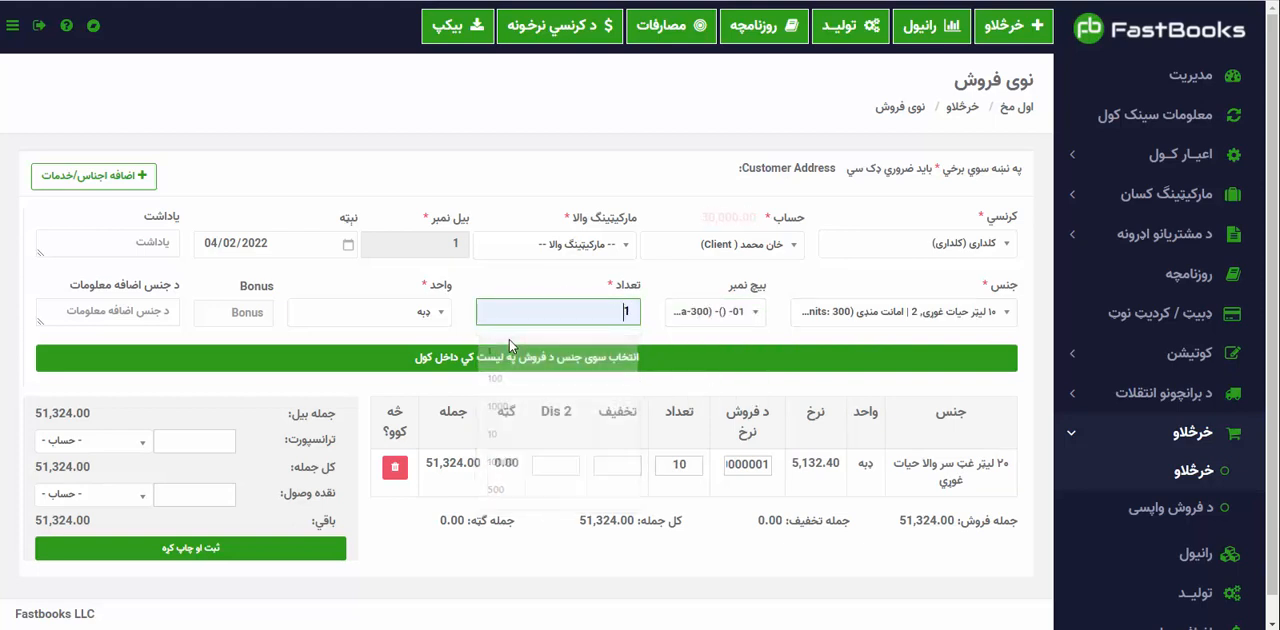
pyautogui.click(462, 360)
# Add 10 پارسل of میده بوره from batch 01 to the sale list.
pyautogui.click(915, 316)
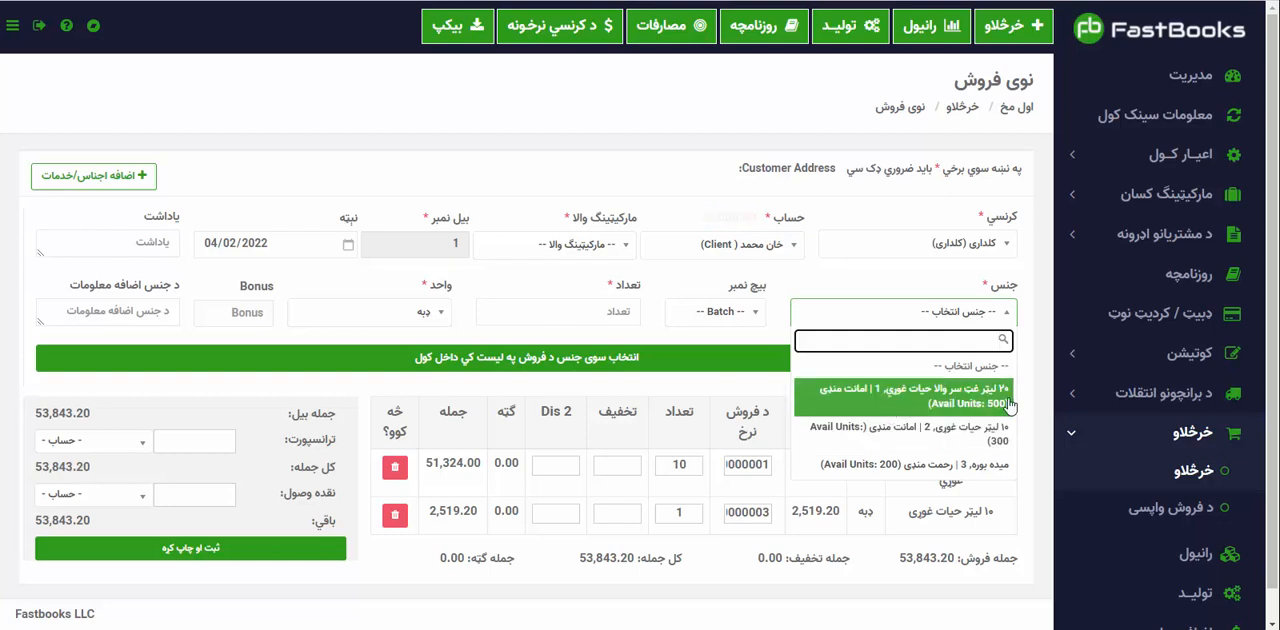
pyautogui.click(962, 466)
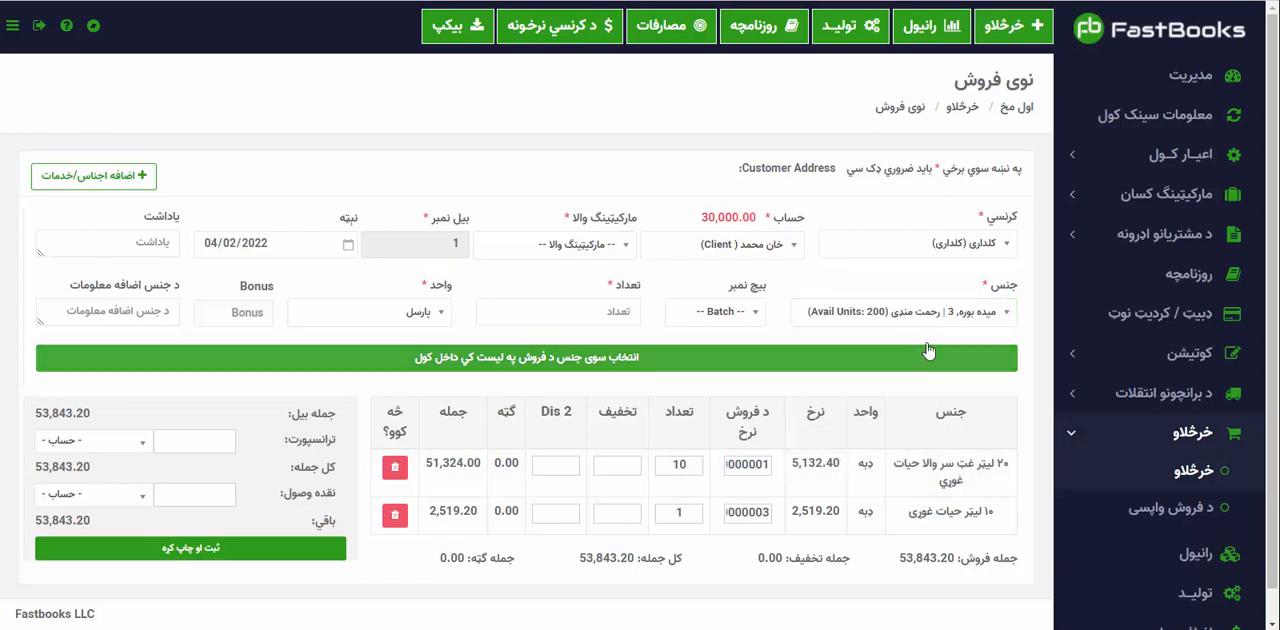
pyautogui.click(712, 311)
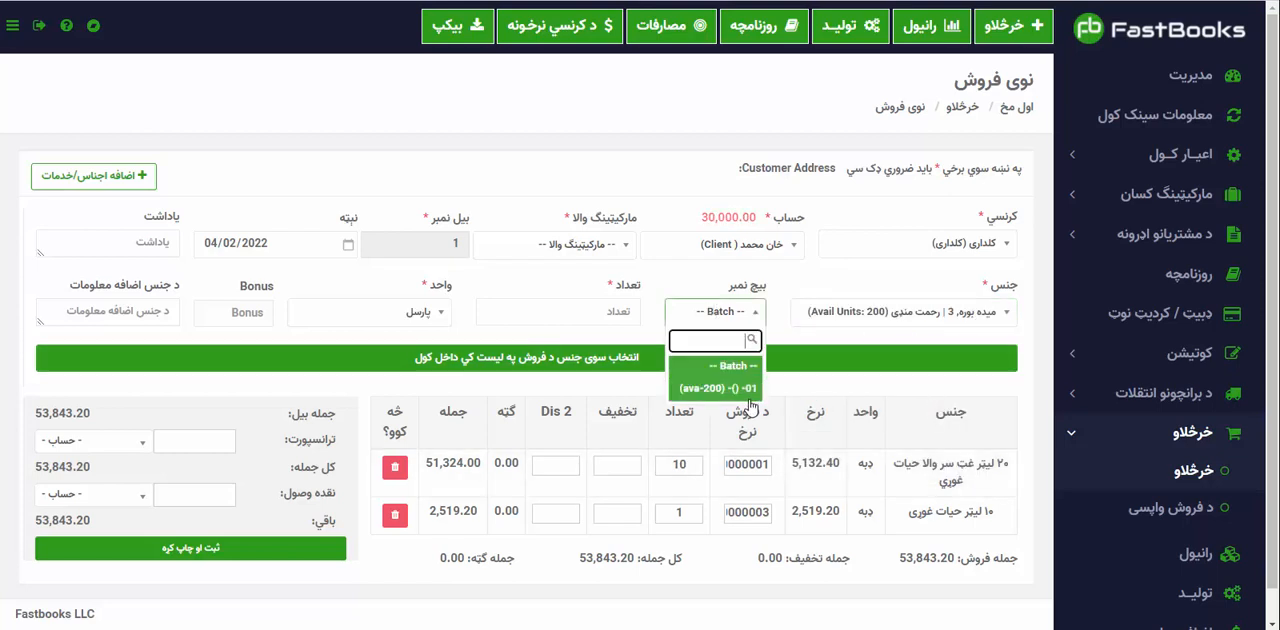
pyautogui.click(710, 386)
pyautogui.click(568, 300)
pyautogui.write('10')
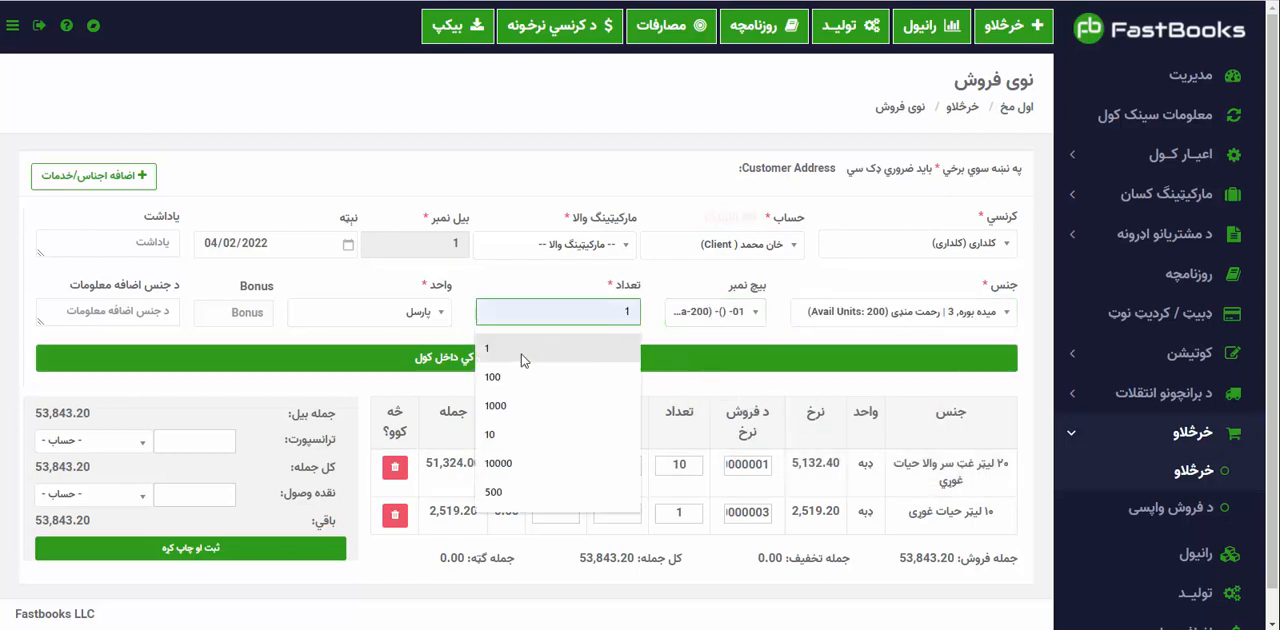
pyautogui.click(512, 434)
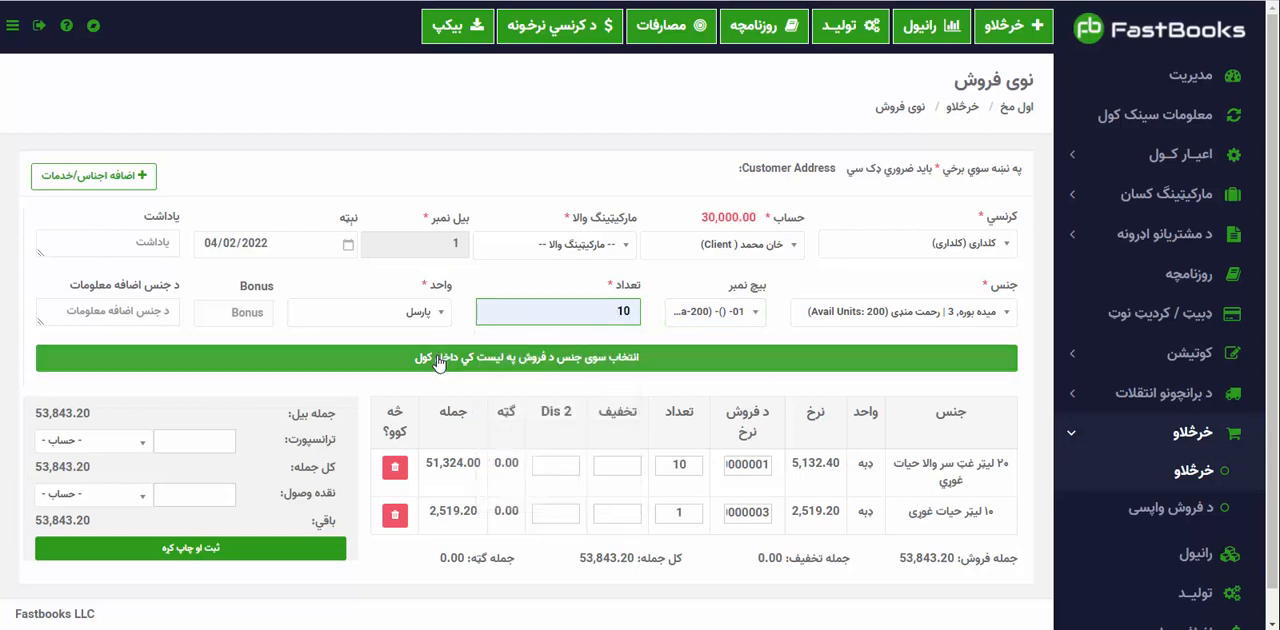
pyautogui.click(437, 361)
# Set the sale rates to 5300 for ۲۰ لیټر غټ سر والا حیات غوري, 2800 for ۱۰ لیټر حیات غوري and 8000 for میده بوره.
pyautogui.scroll(-1, 443, 500)
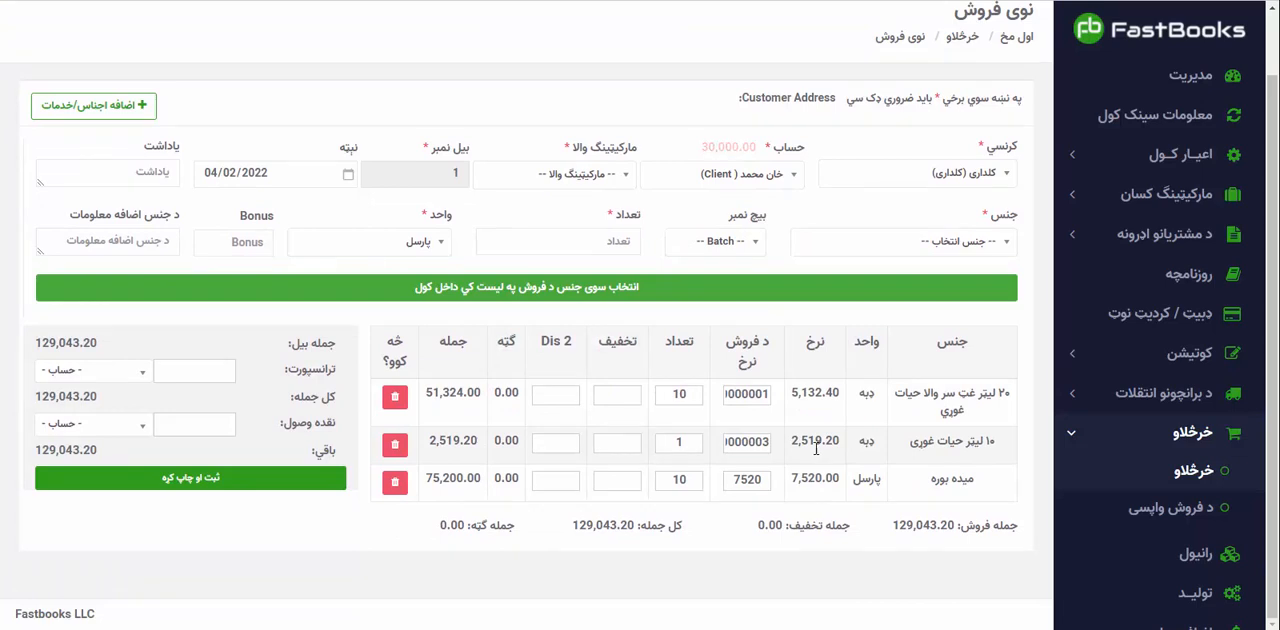
pyautogui.doubleClick(775, 444)
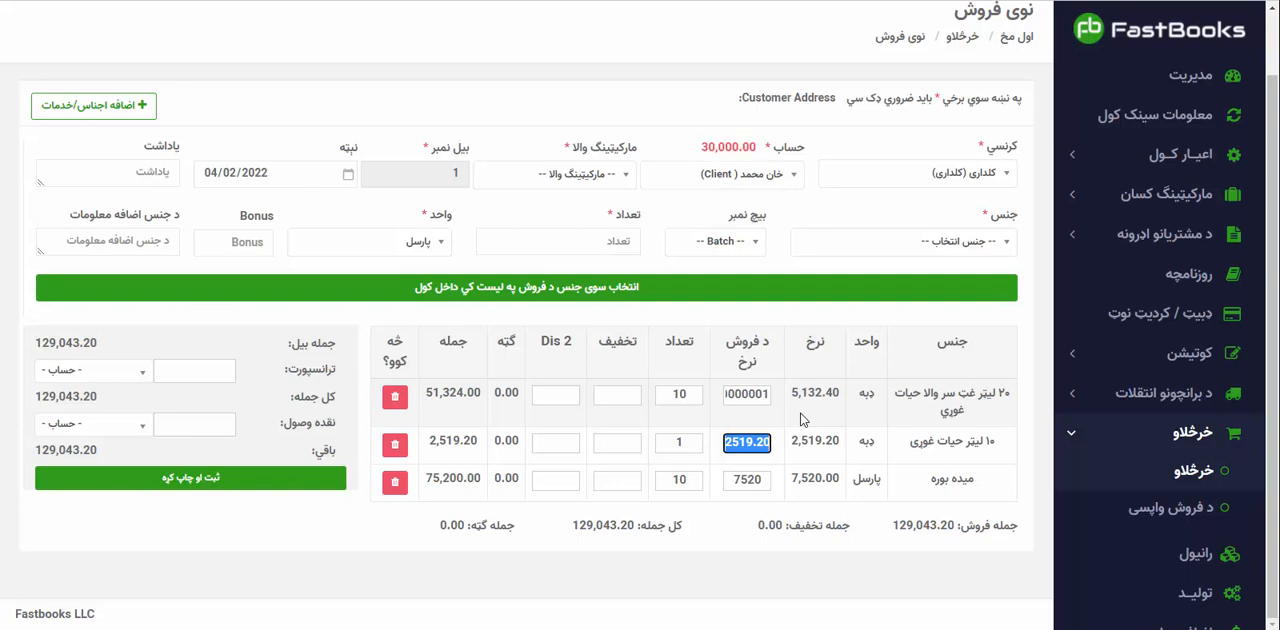
pyautogui.click(766, 396)
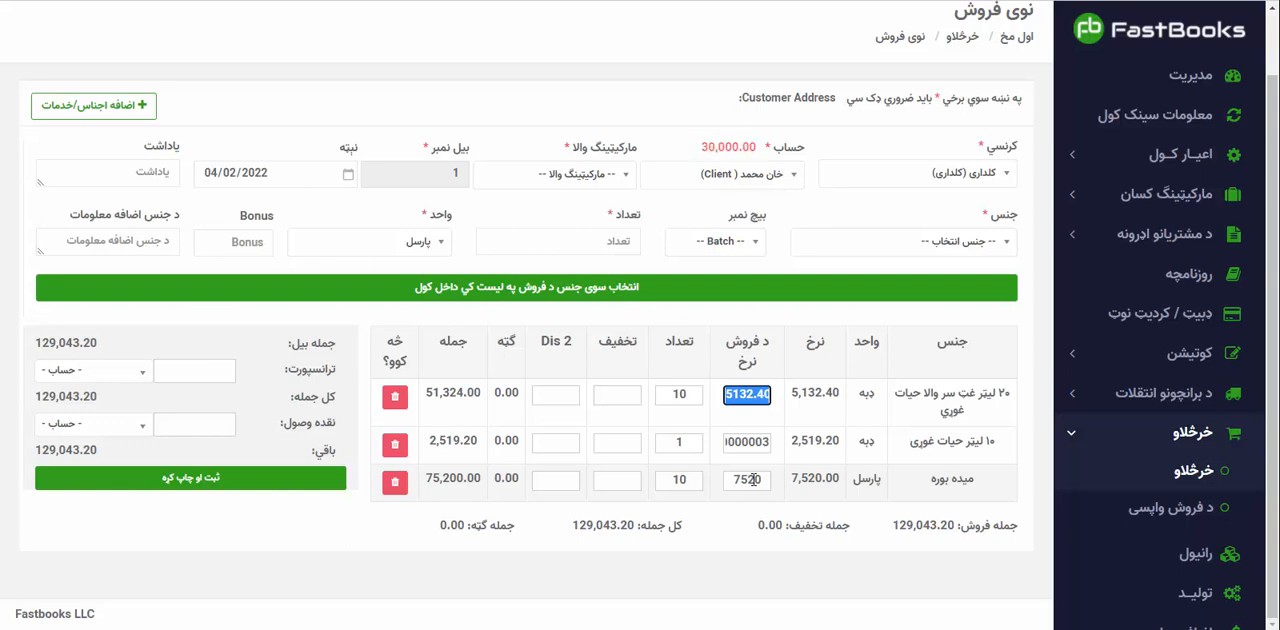
pyautogui.hotkey('alt', 'shift')
pyautogui.write('5300')
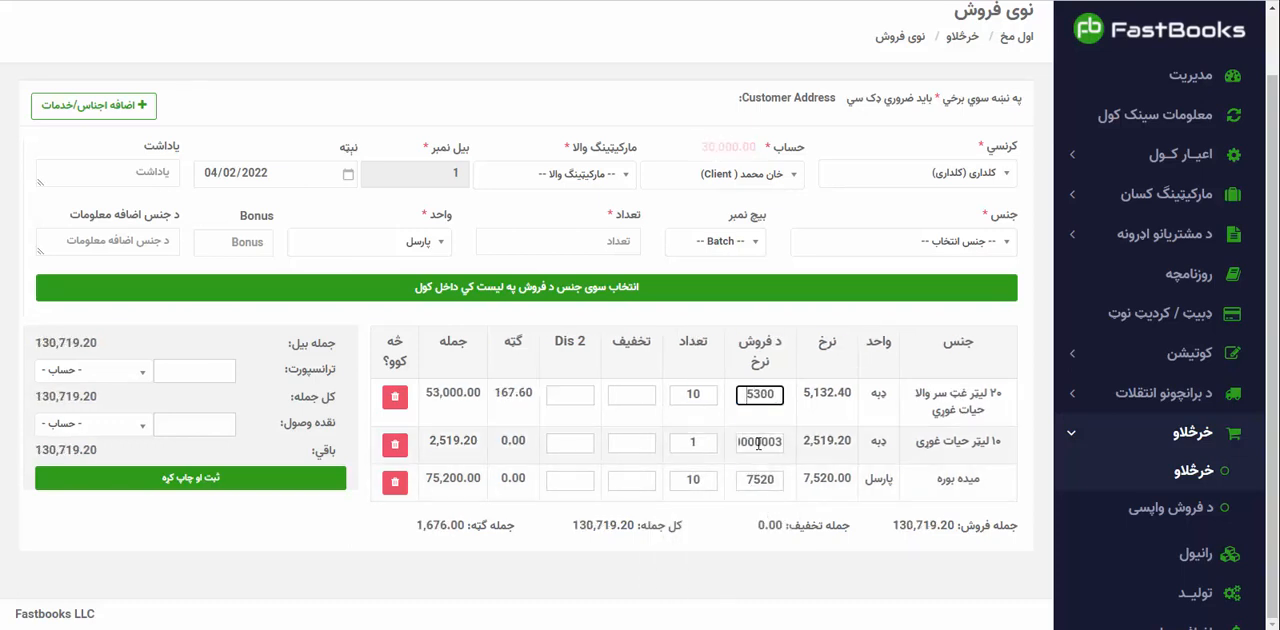
pyautogui.click(758, 443)
pyautogui.doubleClick(760, 445)
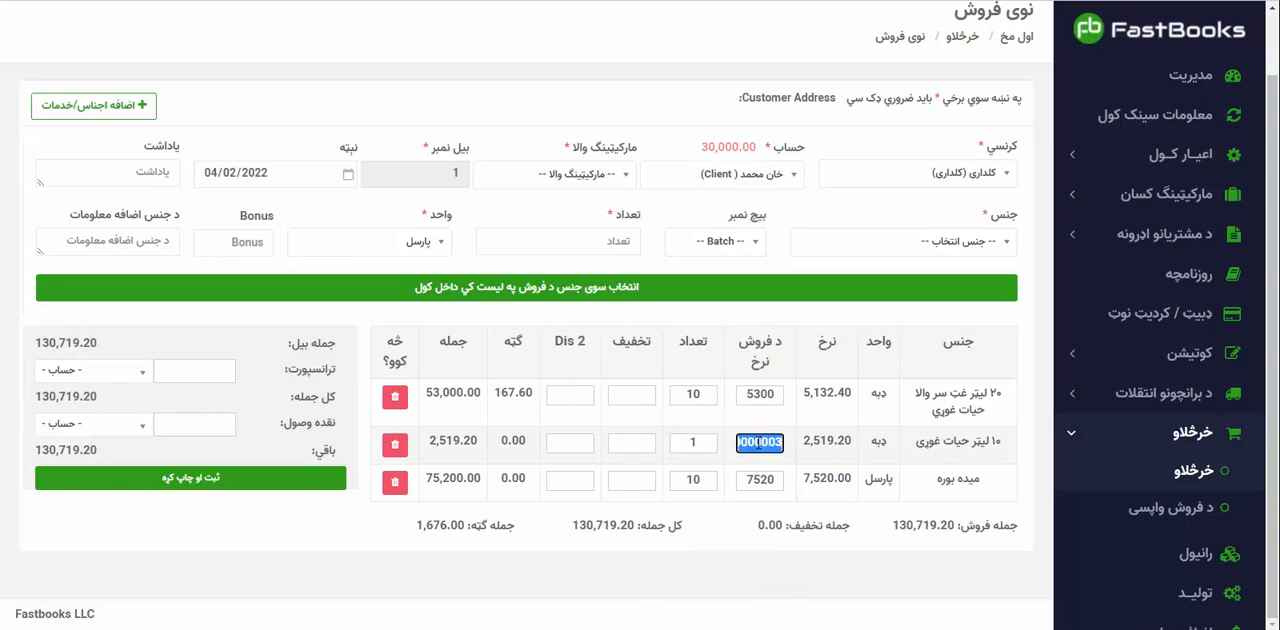
pyautogui.write('2800')
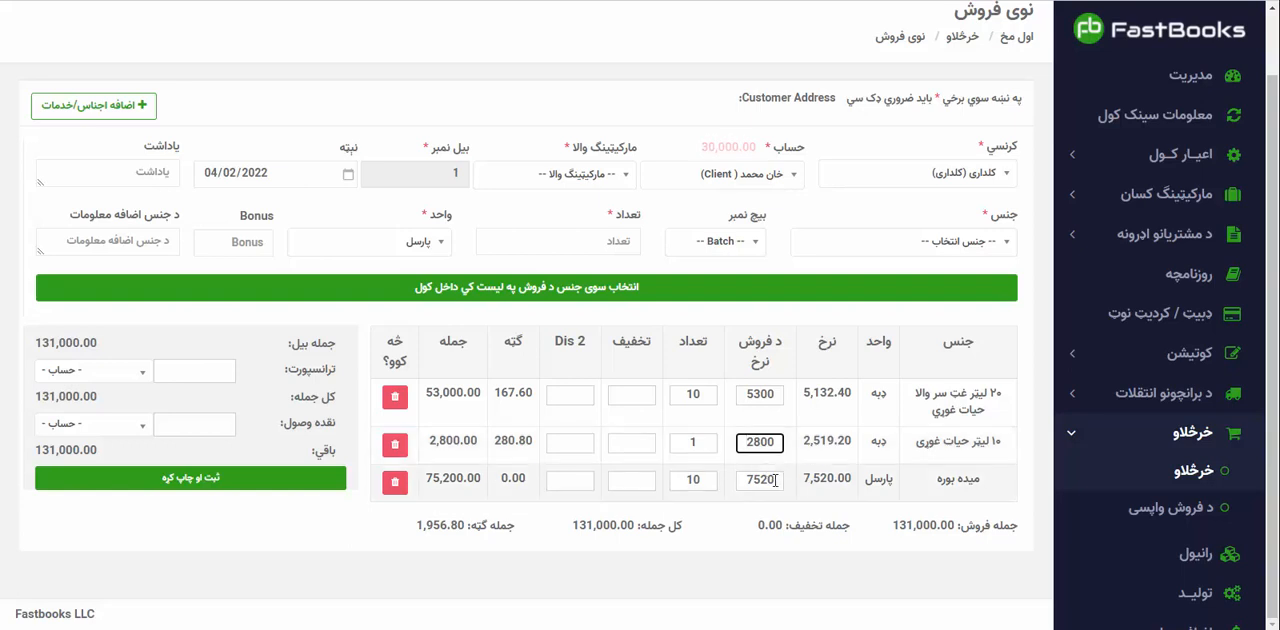
pyautogui.click(775, 480)
pyautogui.doubleClick(775, 480)
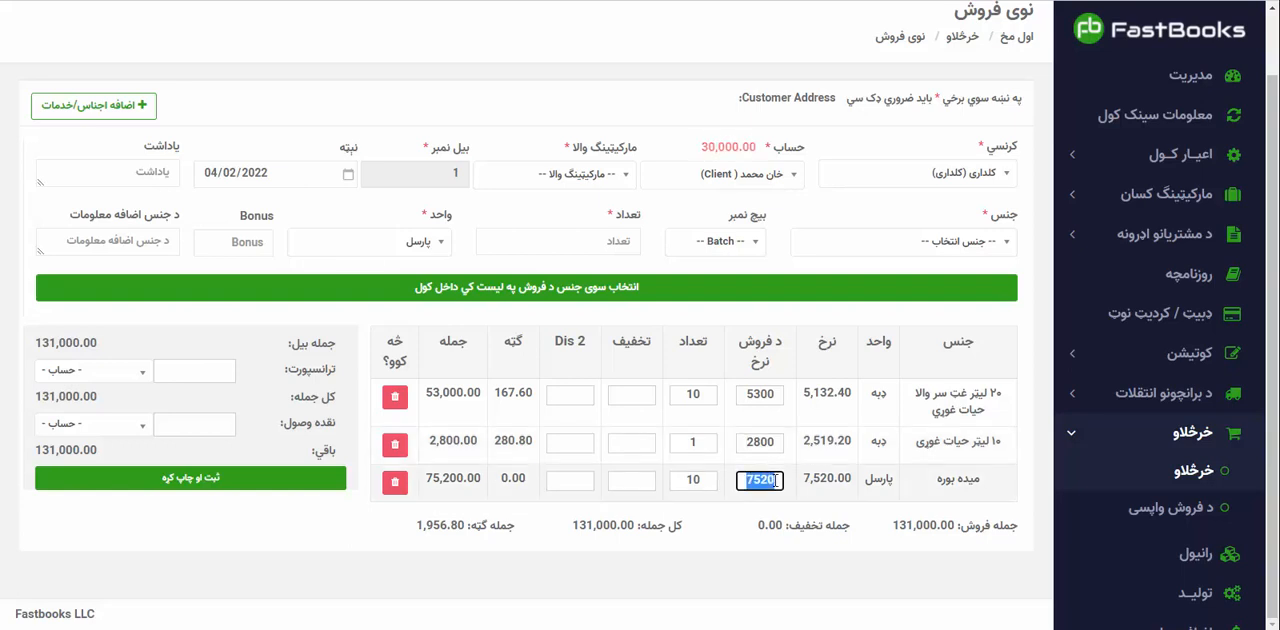
pyautogui.write('8000')
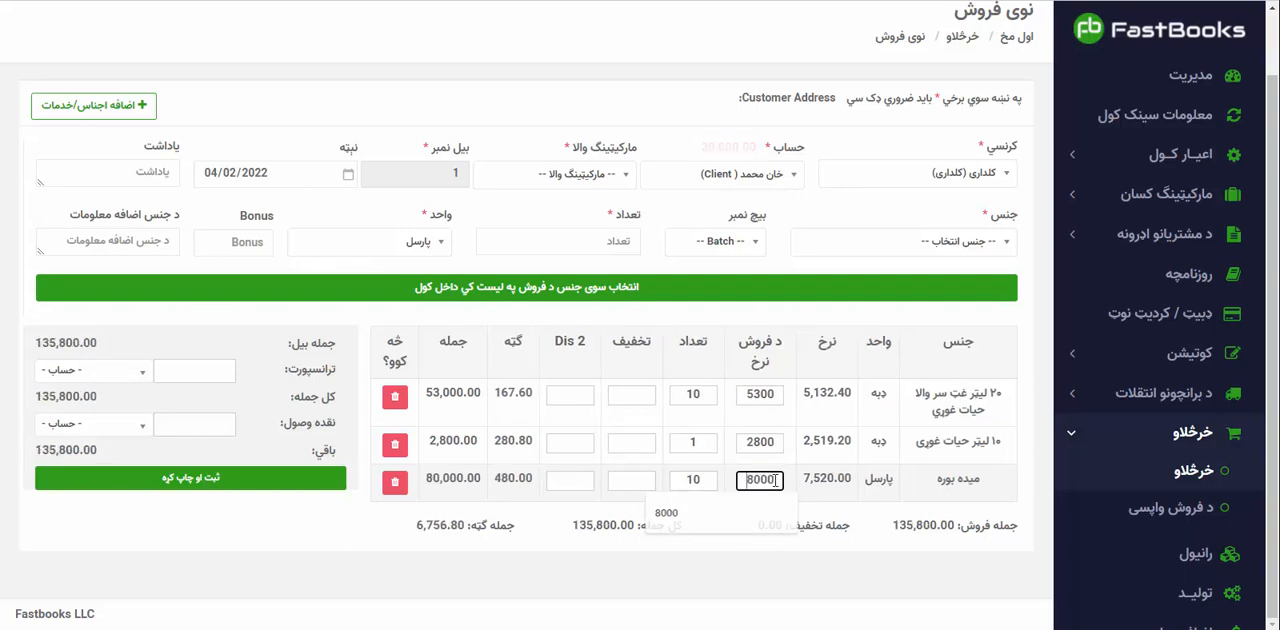
pyautogui.click(759, 565)
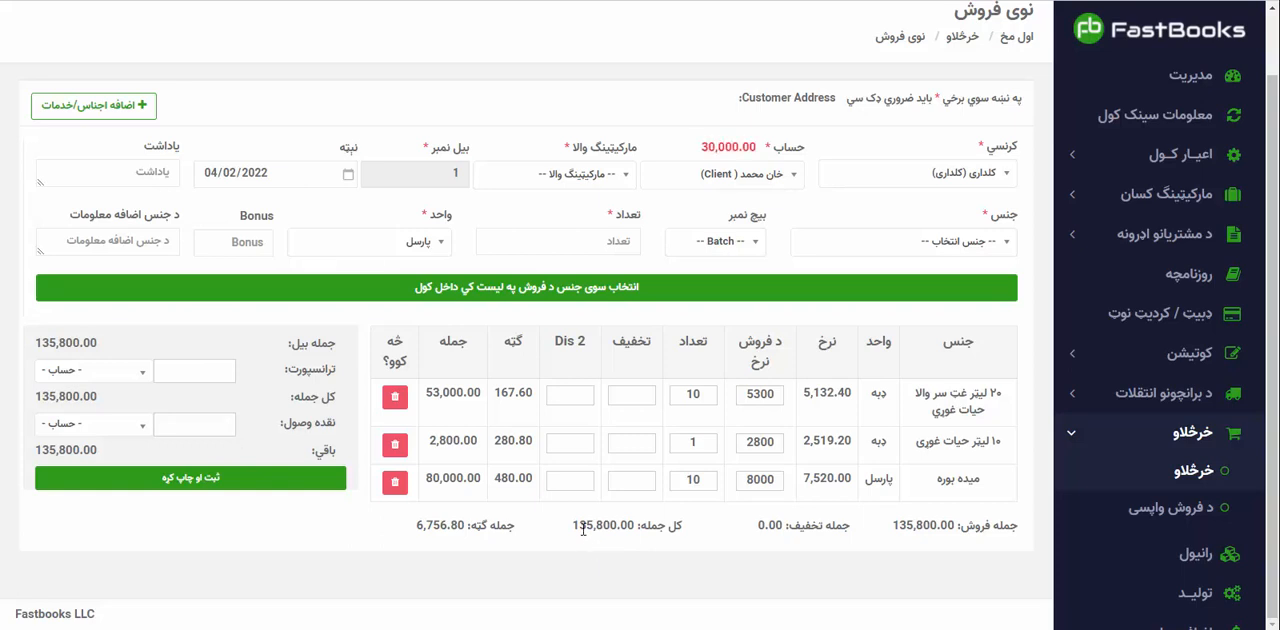
# Record 50000 as cash received (نقده وصول) in the ستوری صرافی account, and save and print the sale.
pyautogui.moveTo(578, 524); pyautogui.dragTo(632, 524)
pyautogui.click(209, 424)
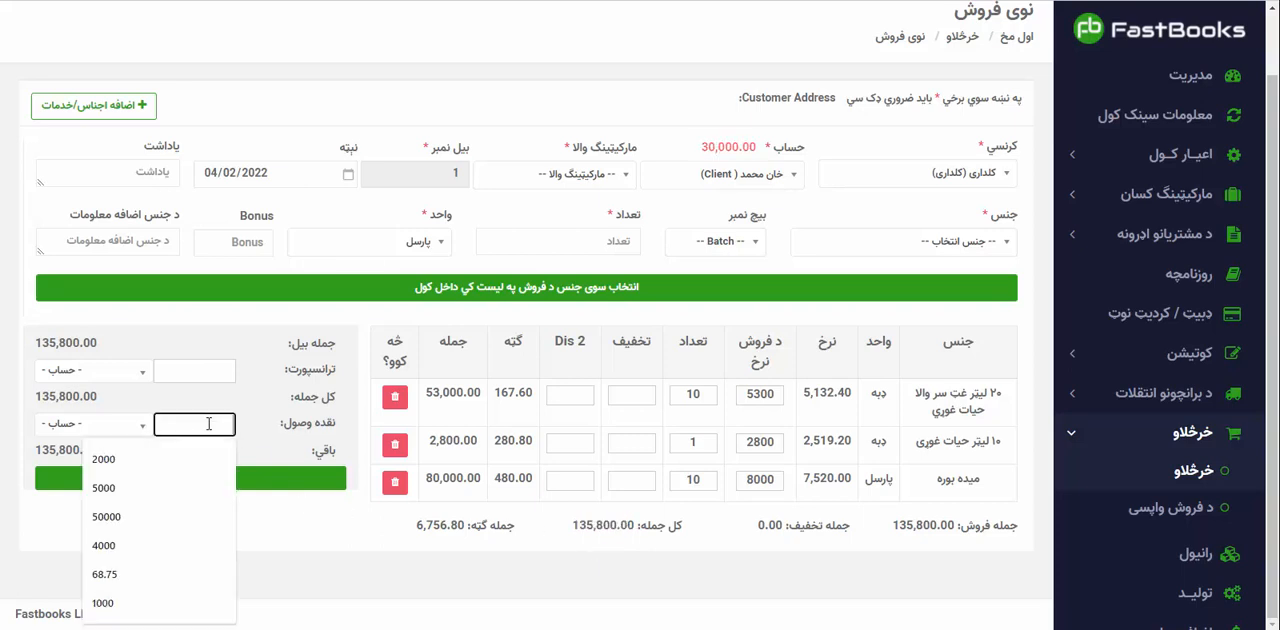
pyautogui.write('50000')
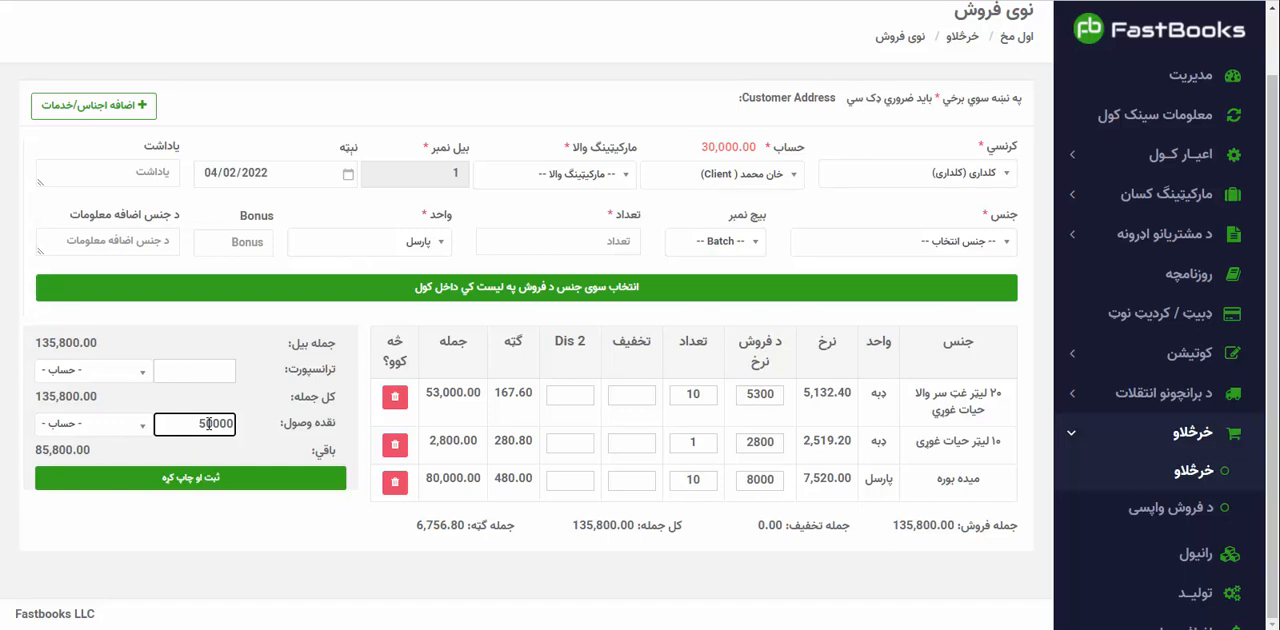
pyautogui.click(130, 428)
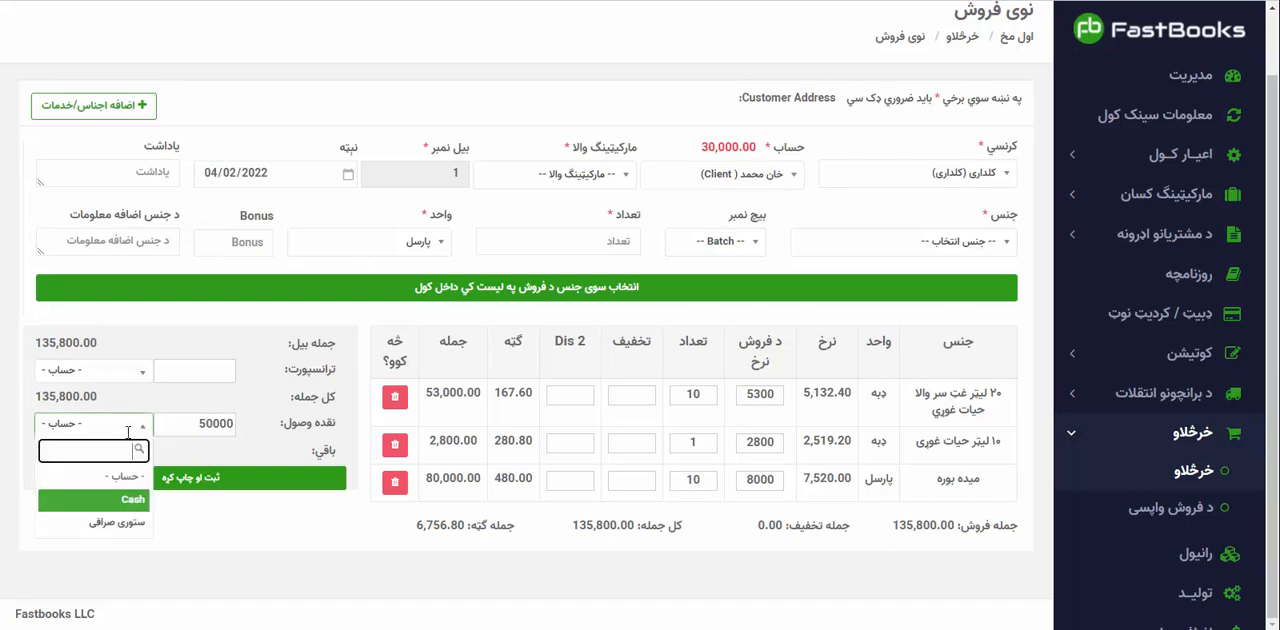
pyautogui.click(127, 528)
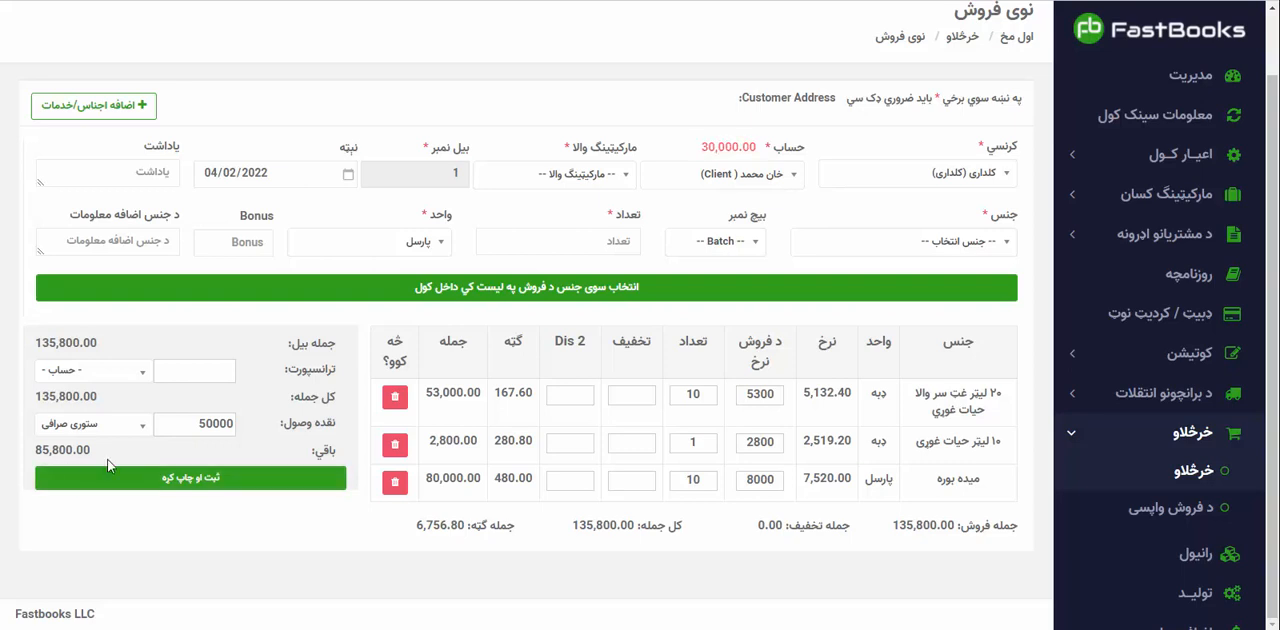
pyautogui.click(137, 480)
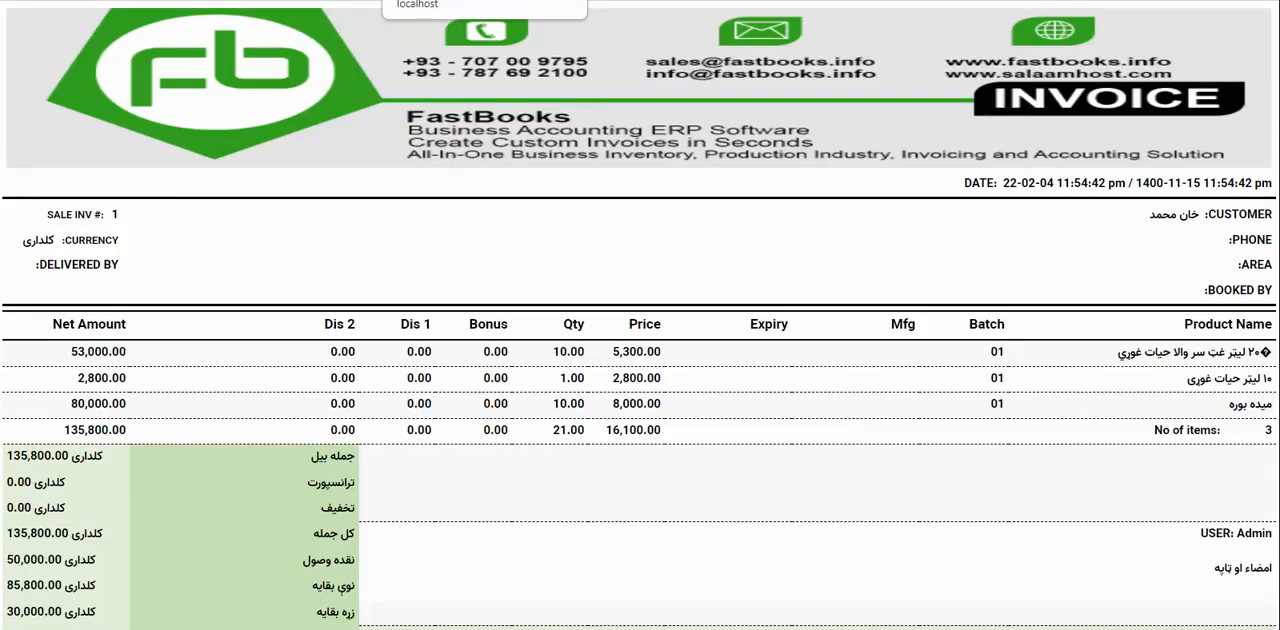
# Examine the printed delivery note and the invoice's bill total, cash received, new balance, old balance and total balance.
pyautogui.click(480, 1)
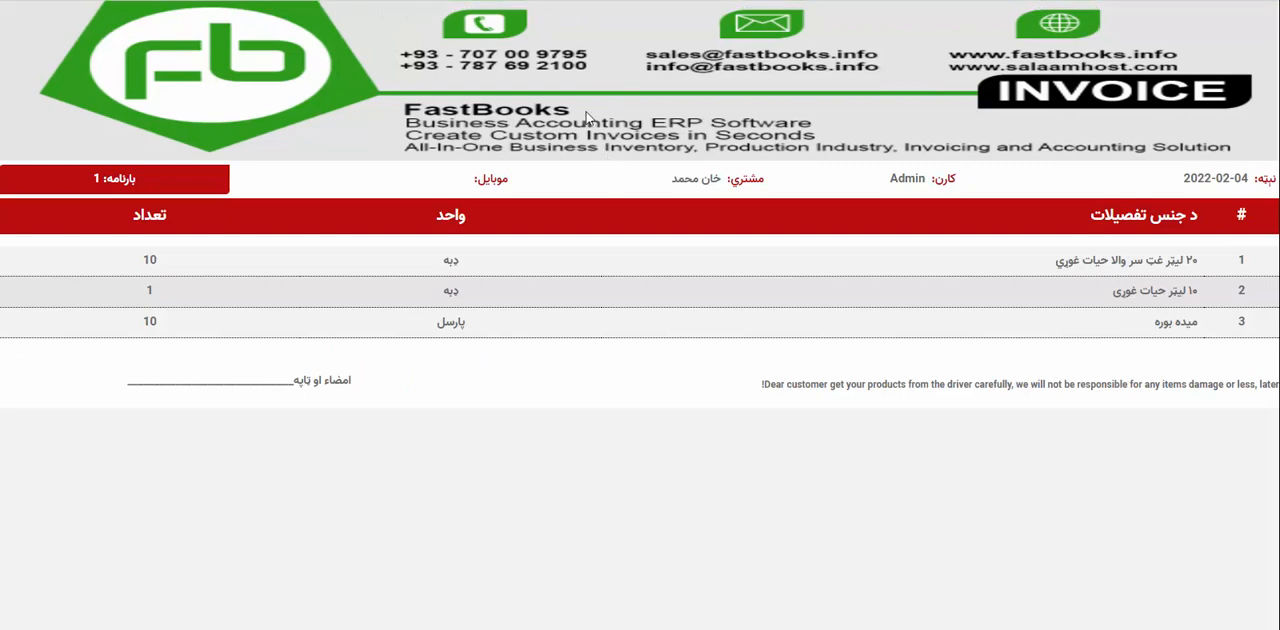
pyautogui.click(118, 2)
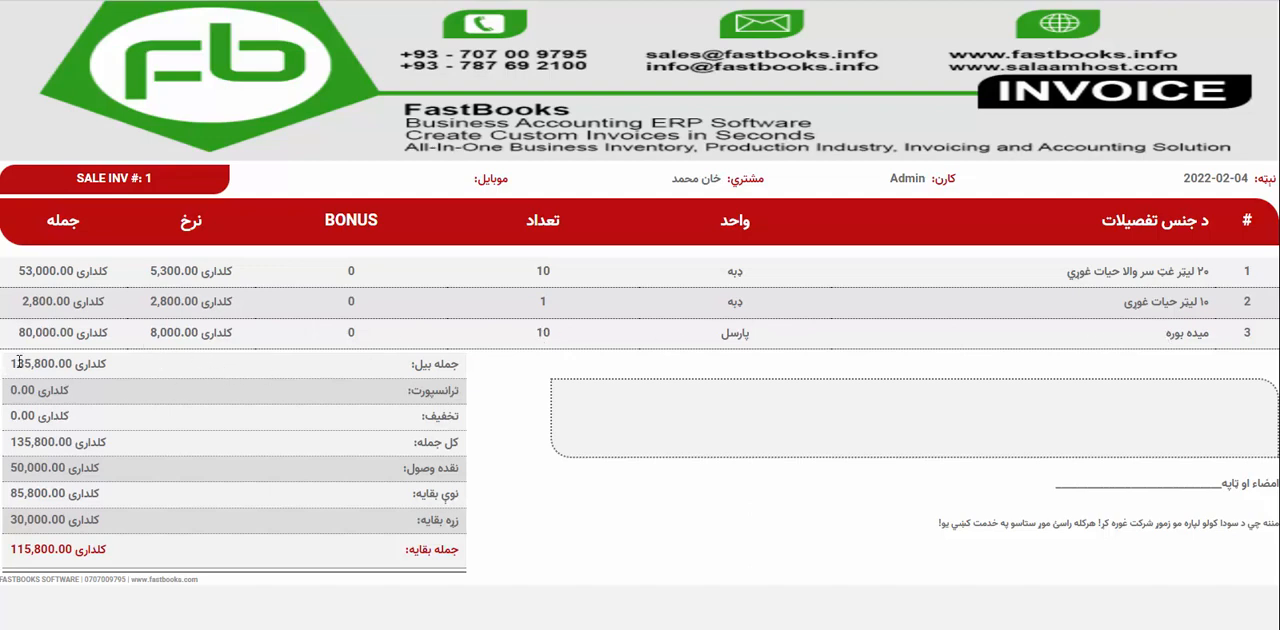
pyautogui.moveTo(14, 363); pyautogui.dragTo(66, 367)
pyautogui.click(66, 367)
pyautogui.moveTo(15, 441); pyautogui.dragTo(50, 446)
pyautogui.click(50, 446)
pyautogui.moveTo(12, 442); pyautogui.dragTo(85, 443)
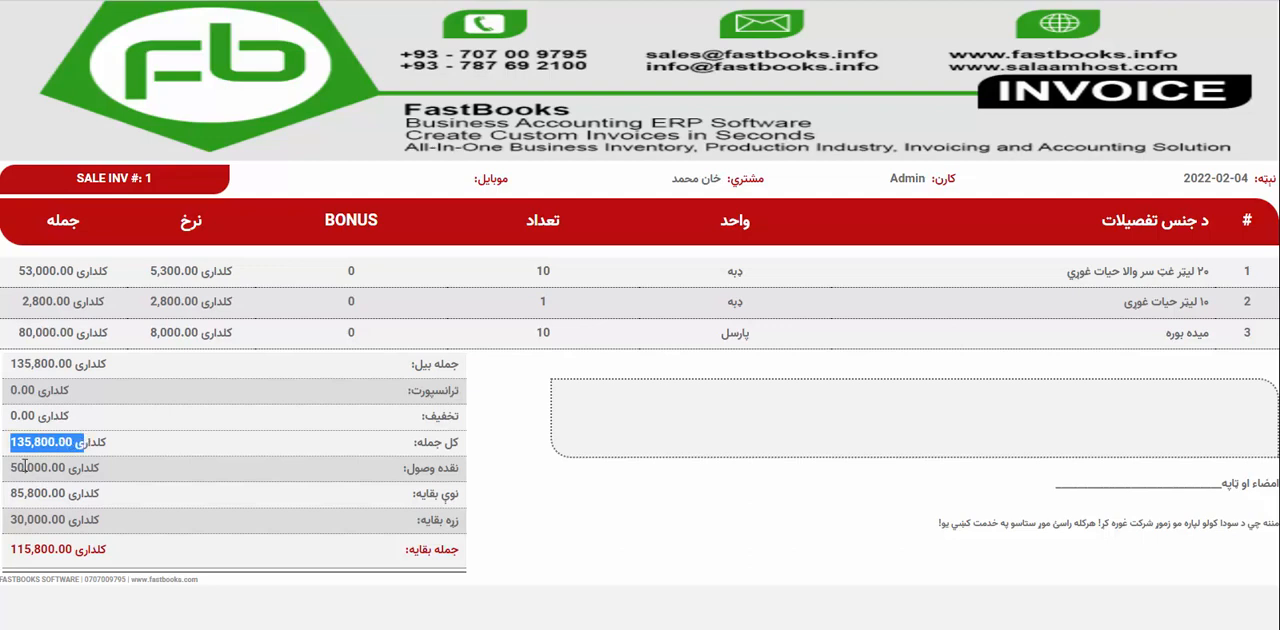
pyautogui.moveTo(13, 465); pyautogui.dragTo(67, 463)
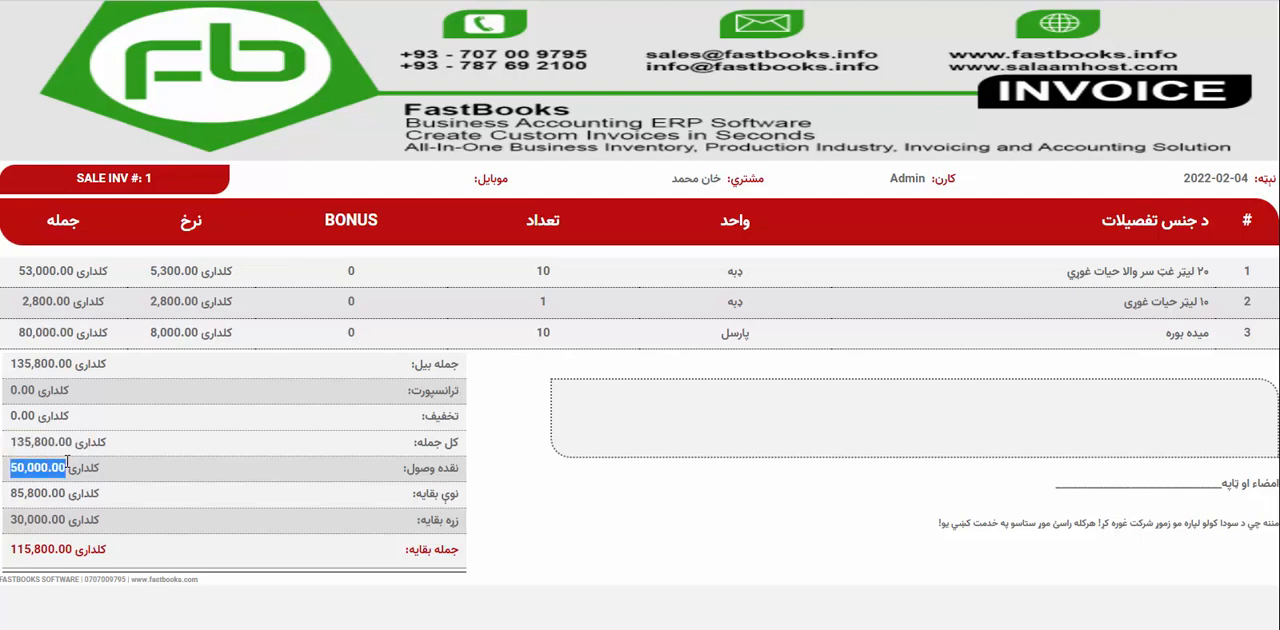
pyautogui.click(67, 463)
pyautogui.moveTo(10, 492); pyautogui.dragTo(33, 491)
pyautogui.click(33, 491)
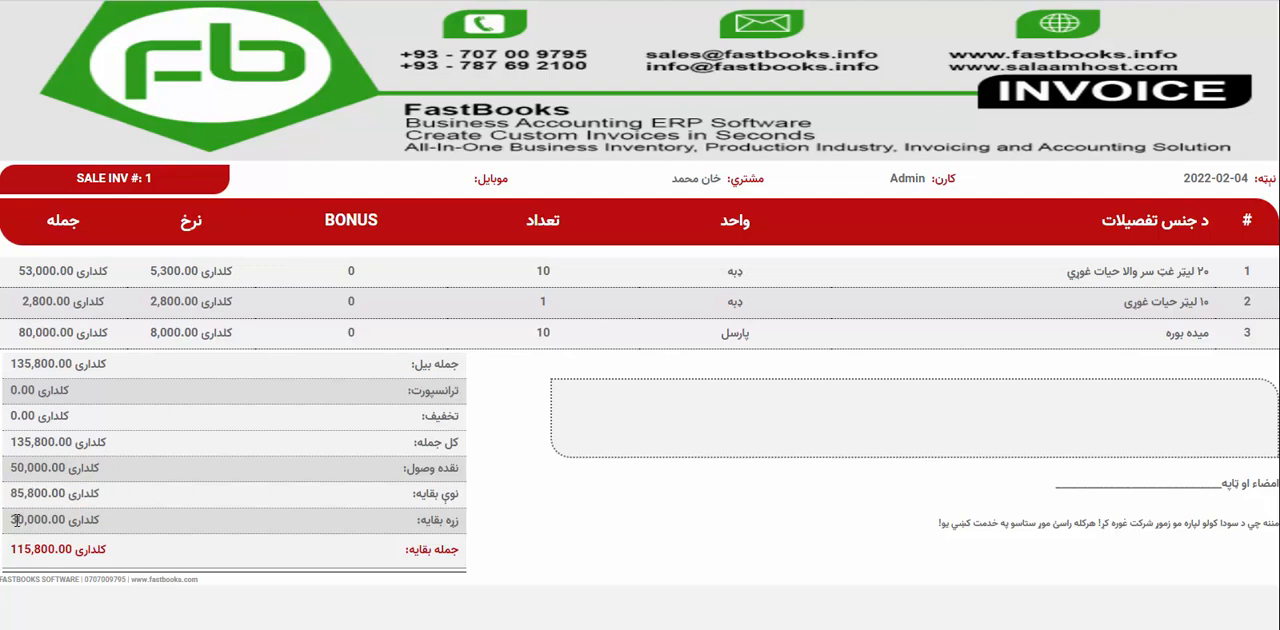
pyautogui.moveTo(10, 521); pyautogui.dragTo(25, 551)
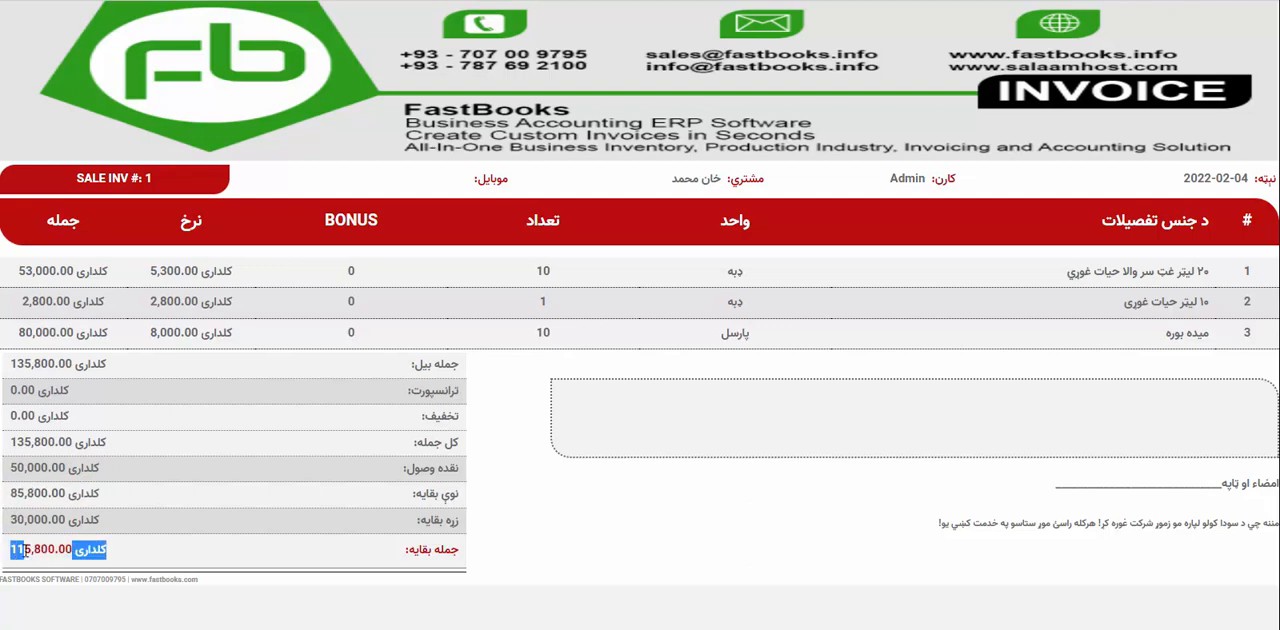
pyautogui.click(26, 551)
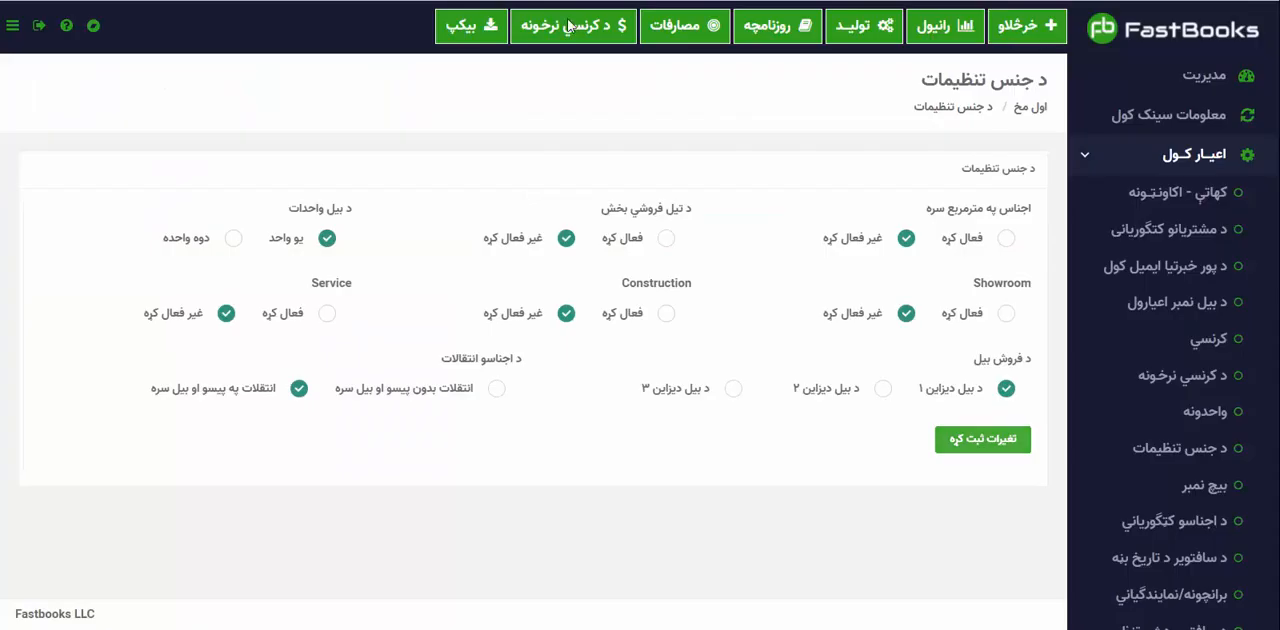
# Return to the sales list (خرڅلاو), view the invoice of bill 1 and check the bill's amounts in its row.
pyautogui.click(1177, 88)
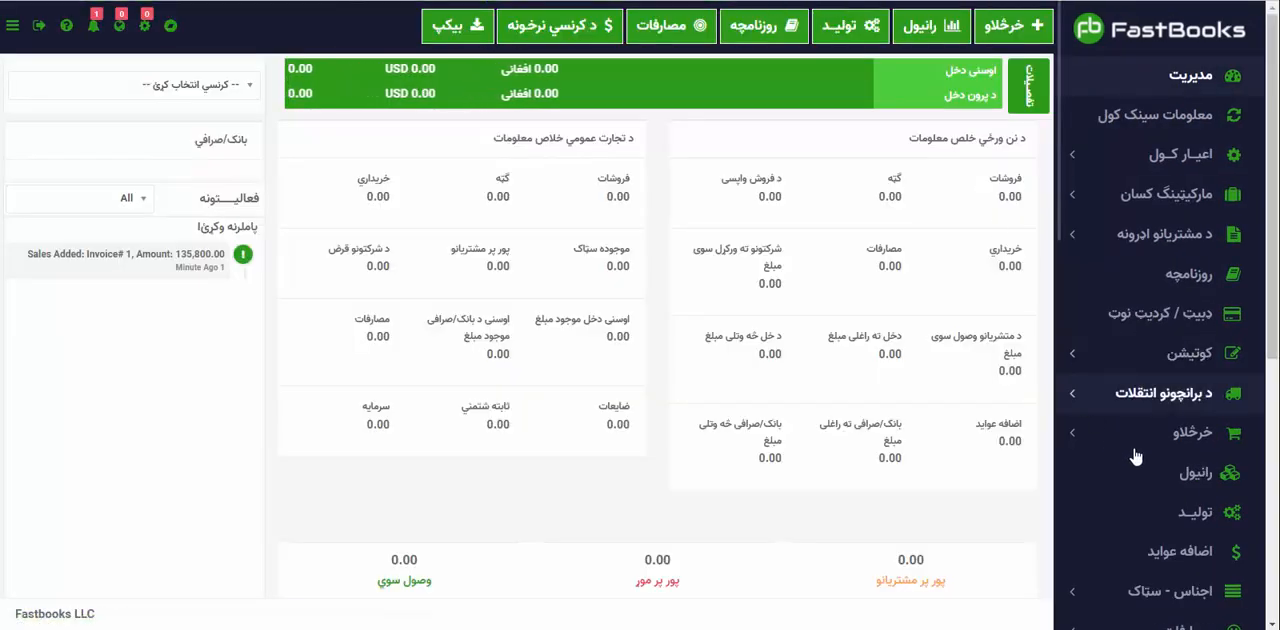
pyautogui.click(1068, 433)
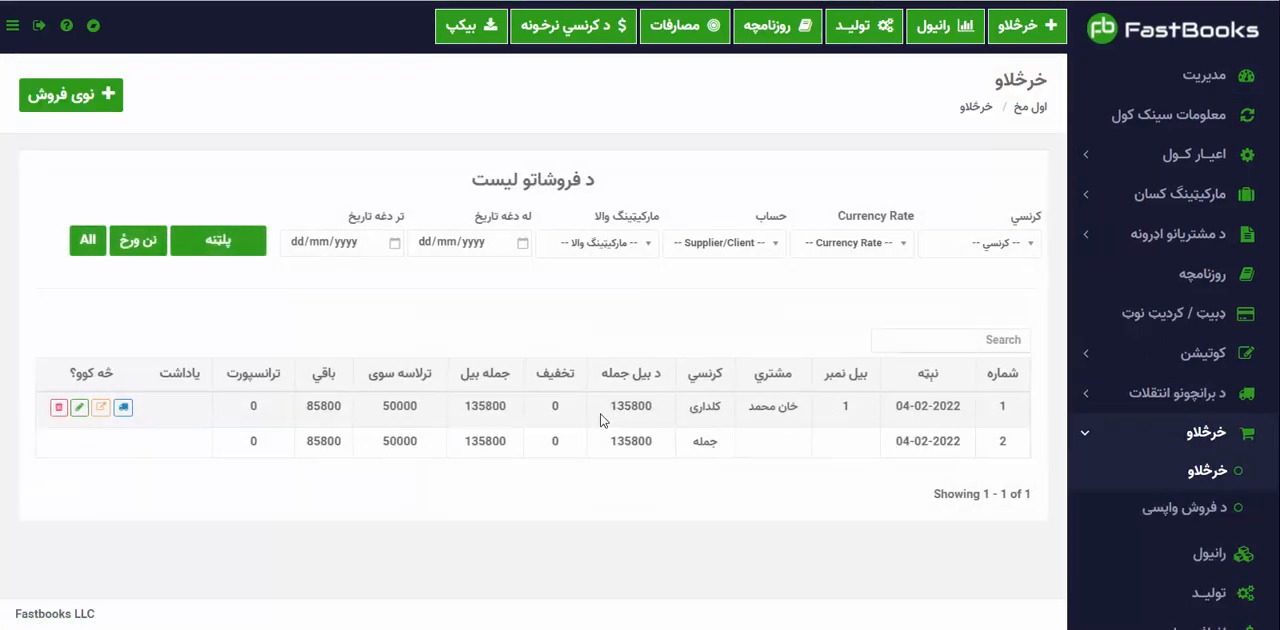
pyautogui.click(100, 410)
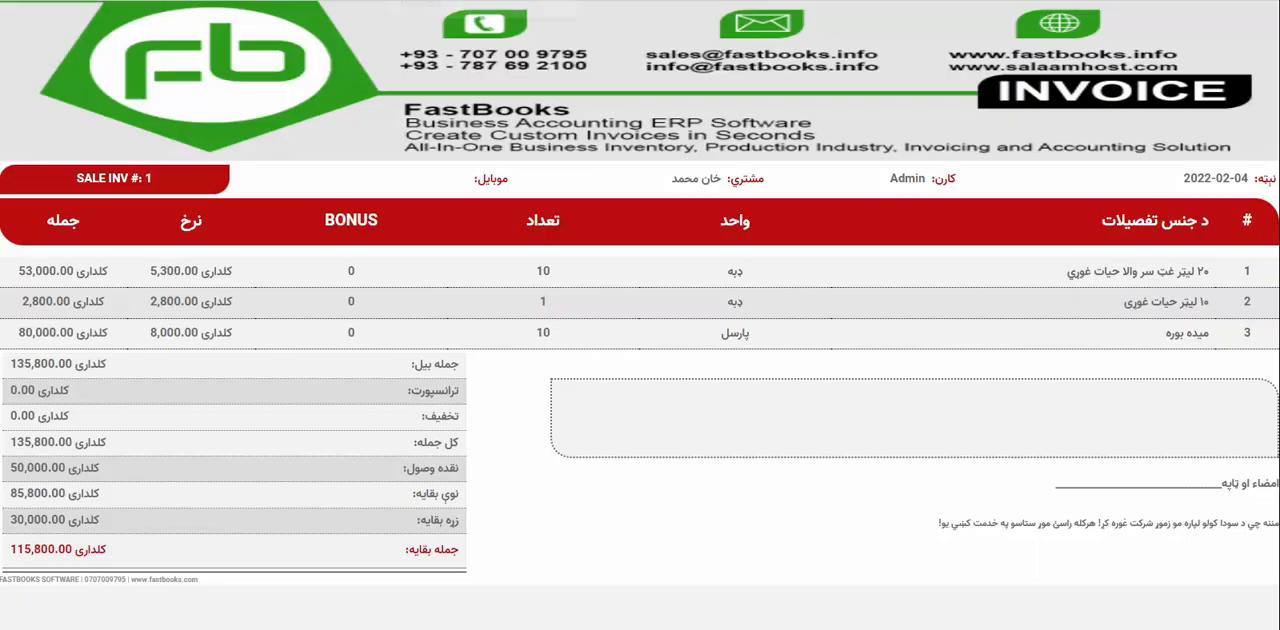
pyautogui.hotkey('ctrl', 'w')
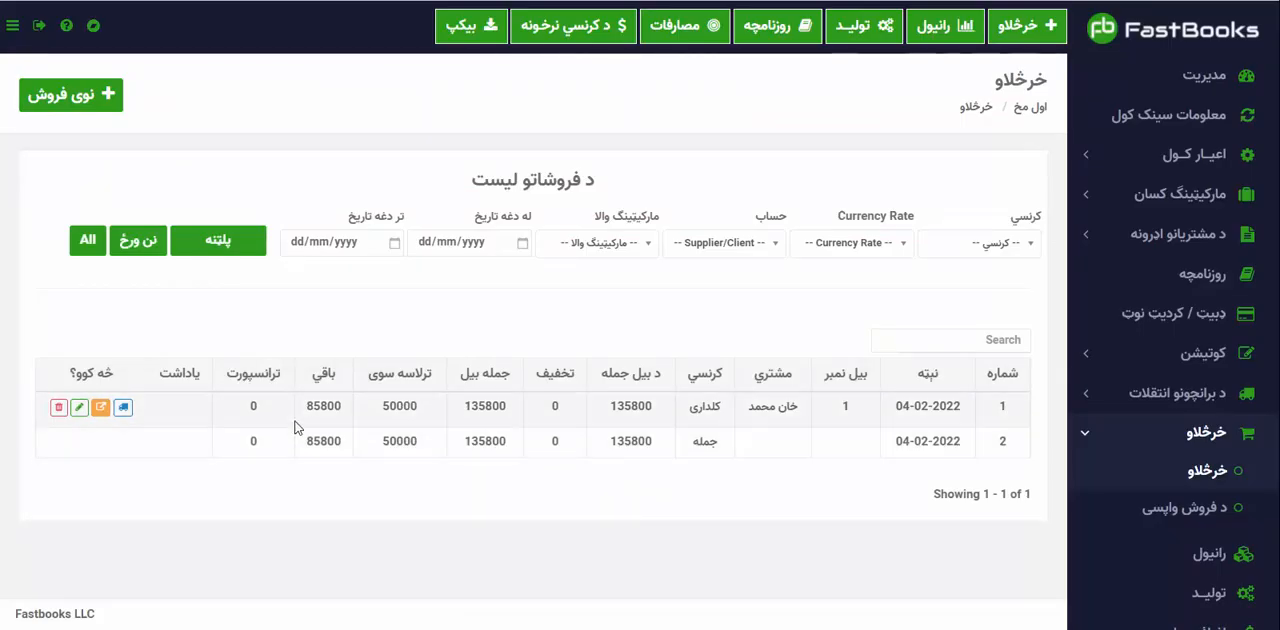
pyautogui.doubleClick(325, 405)
pyautogui.click(329, 402)
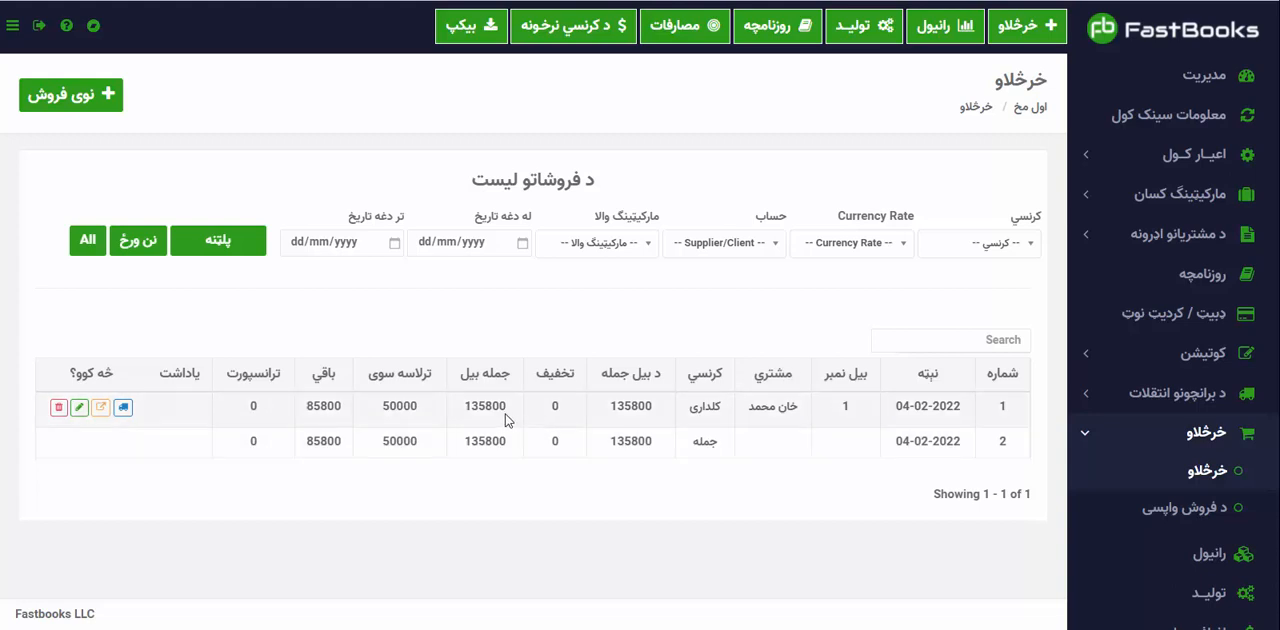
pyautogui.moveTo(823, 409); pyautogui.dragTo(551, 410)
pyautogui.click(551, 410)
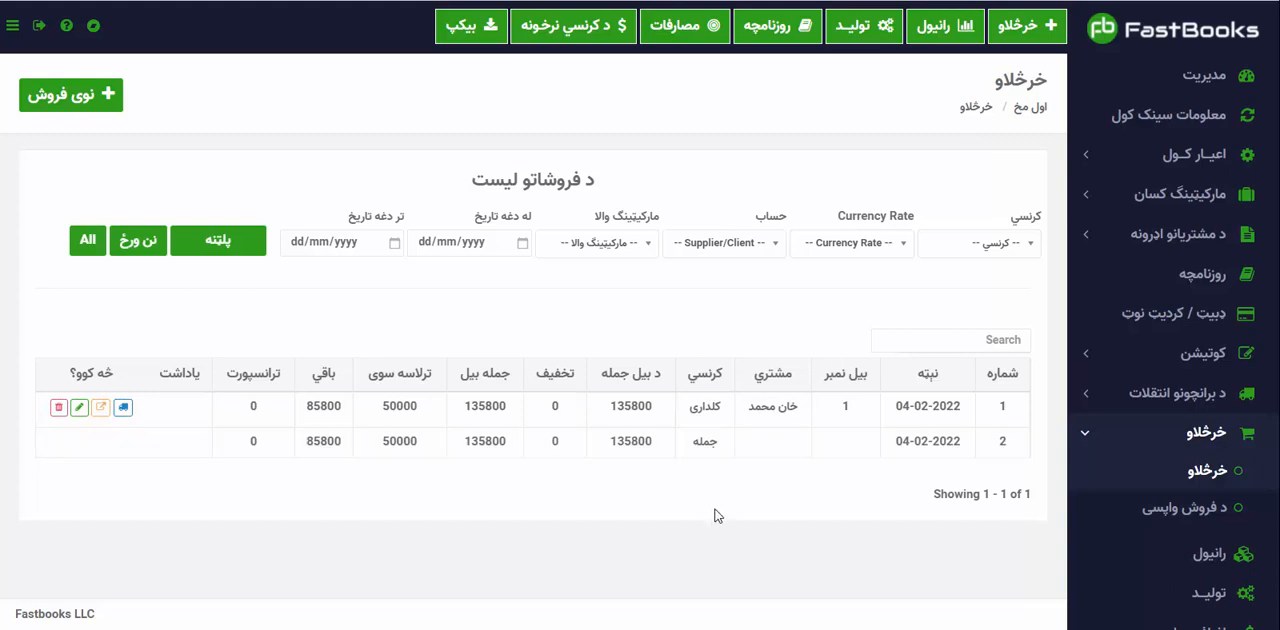
# Open the reports page (راپورونه).
pyautogui.click(1097, 448)
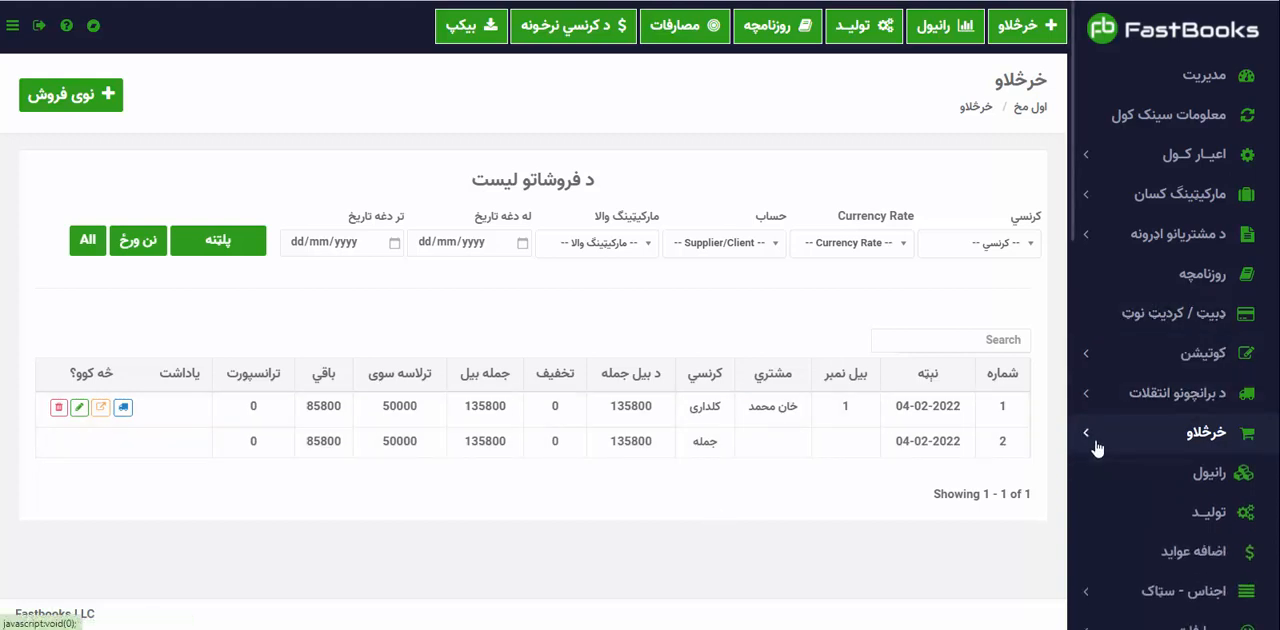
pyautogui.scroll(-2, 1170, 525)
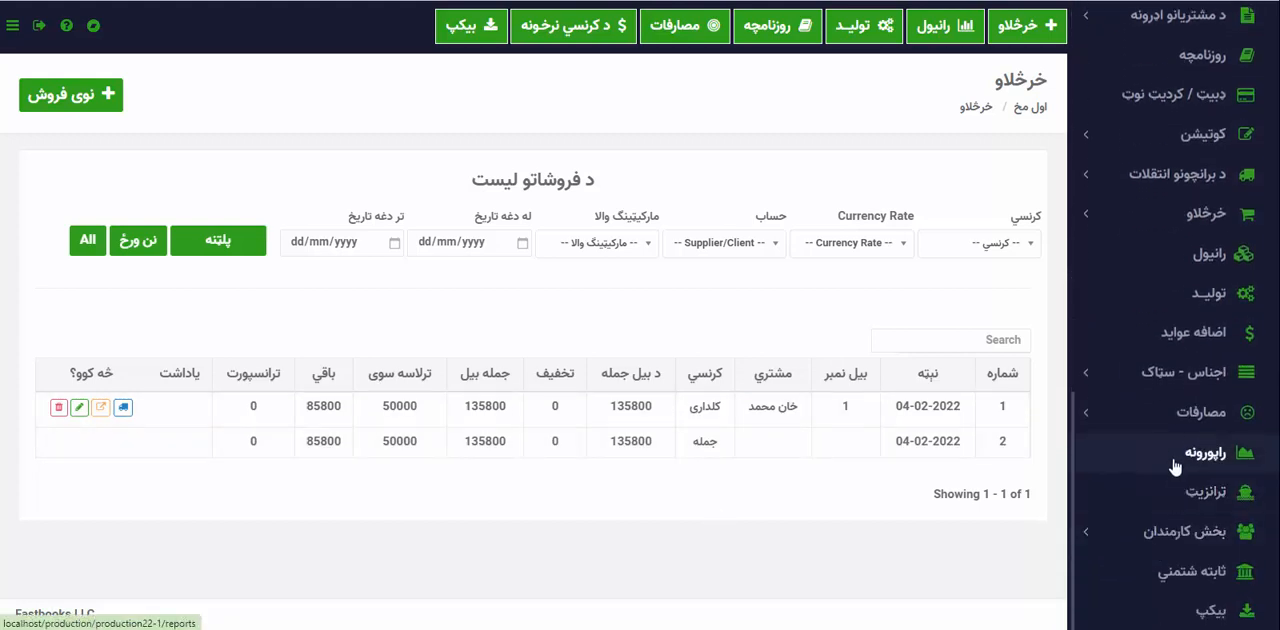
pyautogui.click(1175, 466)
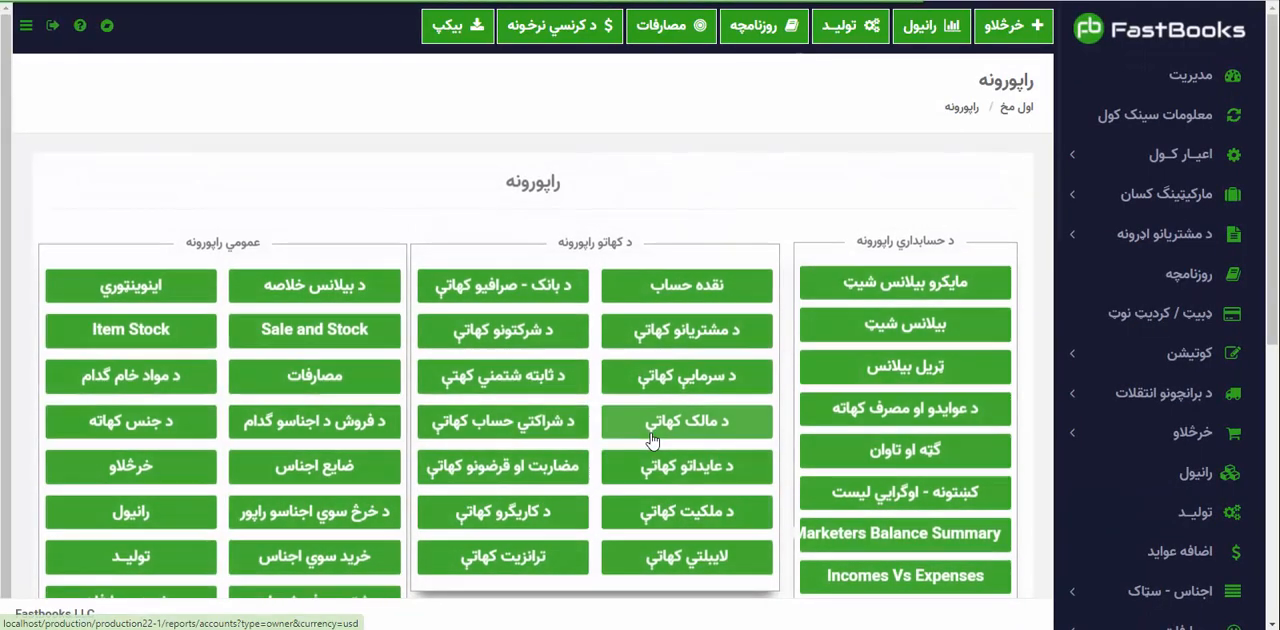
# Run the customer accounts report (د مشتریانو کهاتې) in کلداری for the customer on the sale.
pyautogui.scroll(-1, 1105, 515)
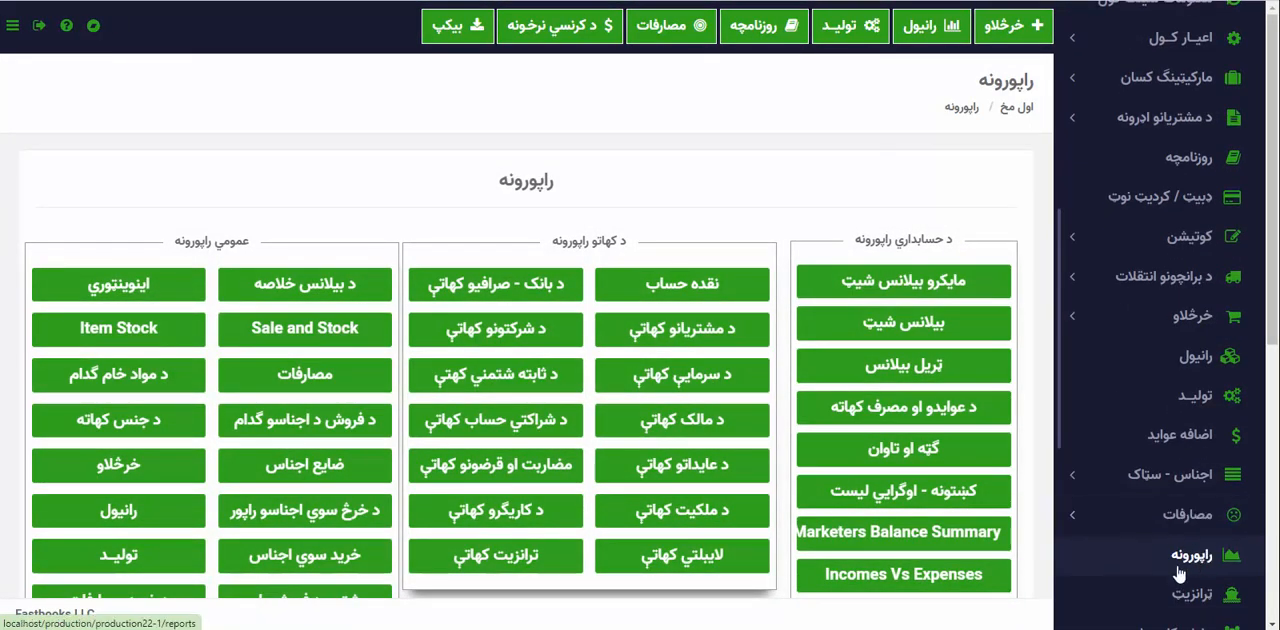
pyautogui.click(816, 440)
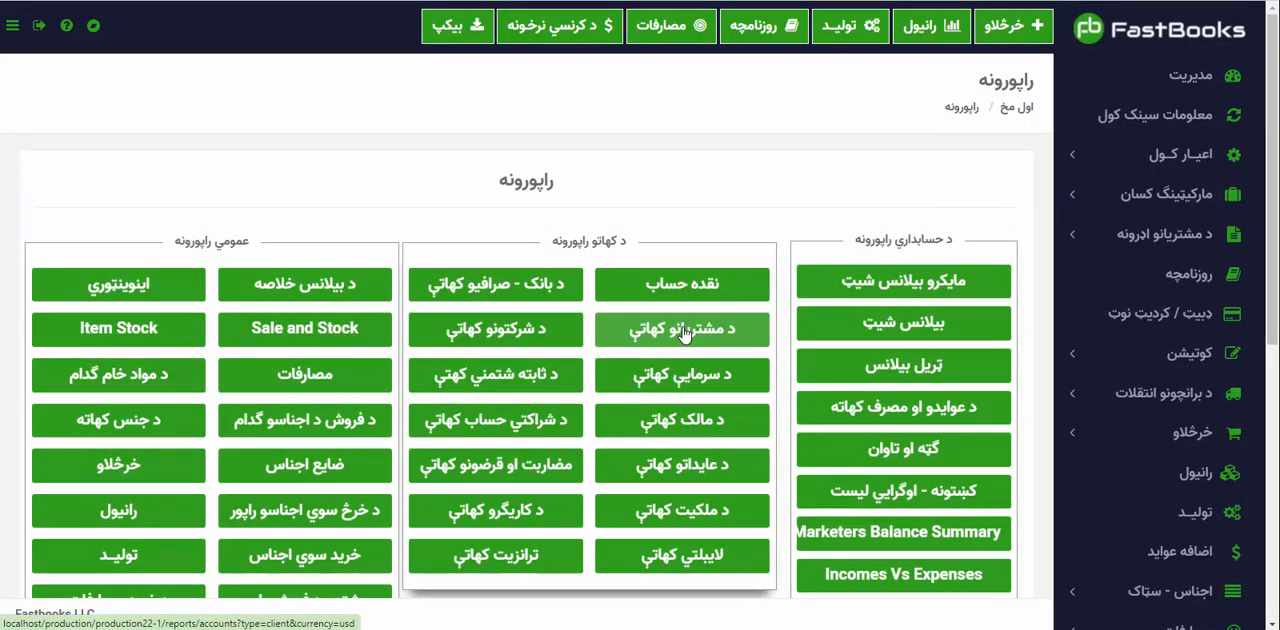
pyautogui.click(684, 333)
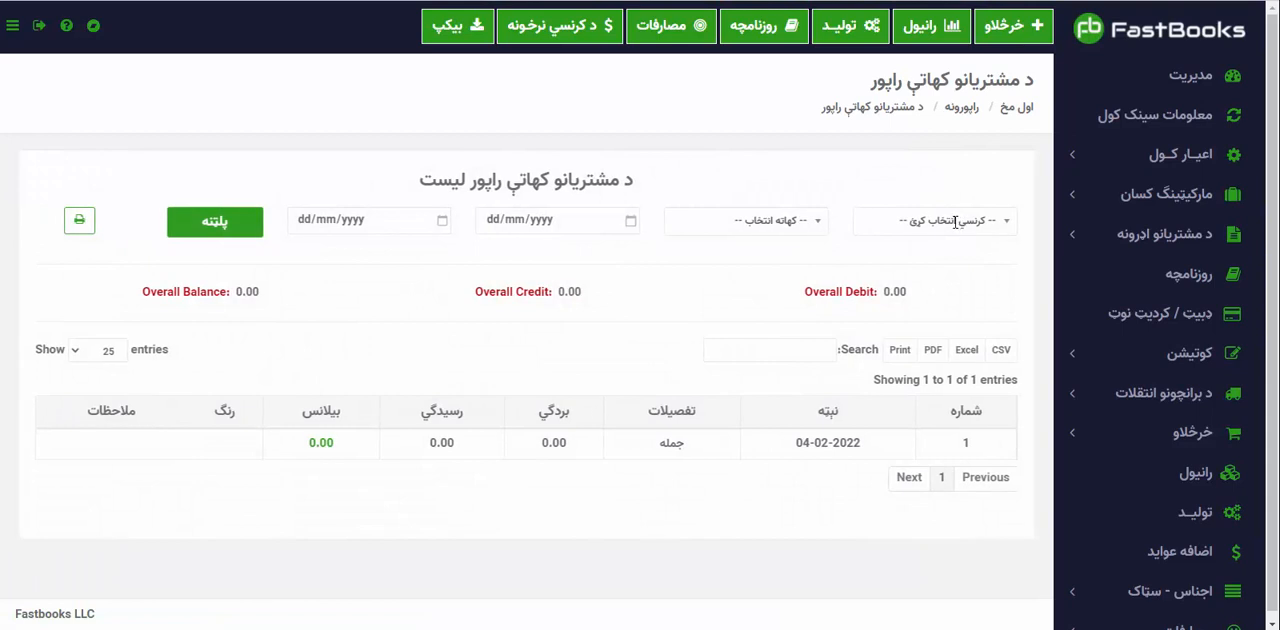
pyautogui.click(956, 221)
pyautogui.click(993, 342)
pyautogui.click(745, 220)
pyautogui.click(792, 325)
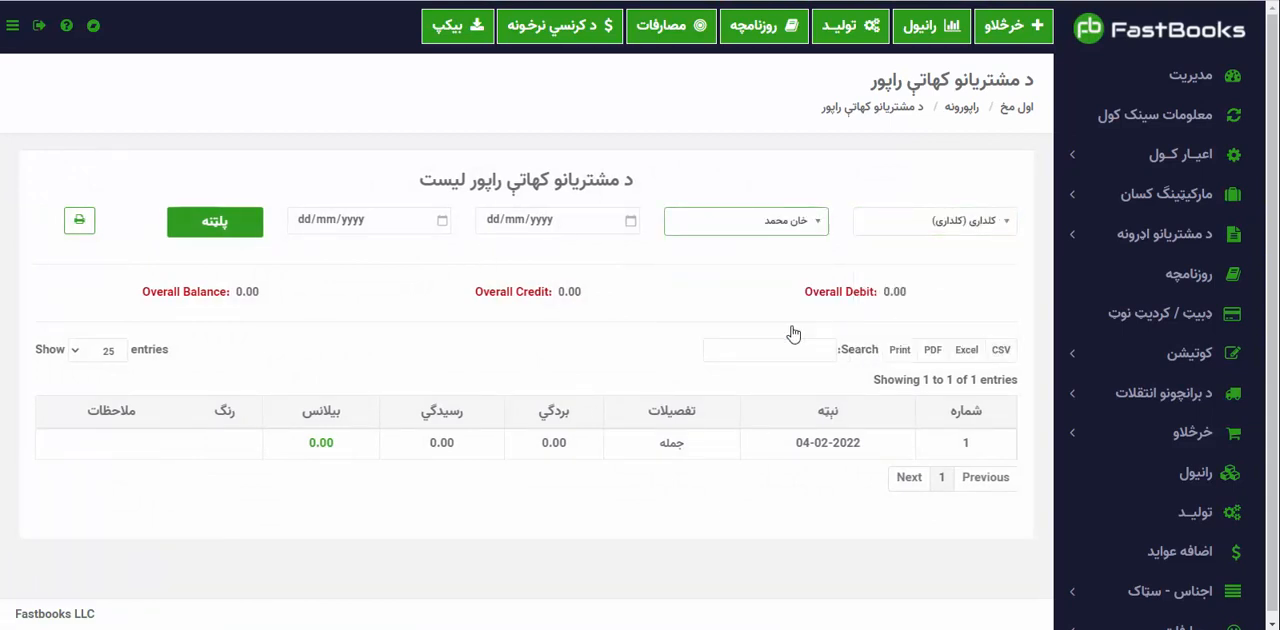
pyautogui.click(214, 226)
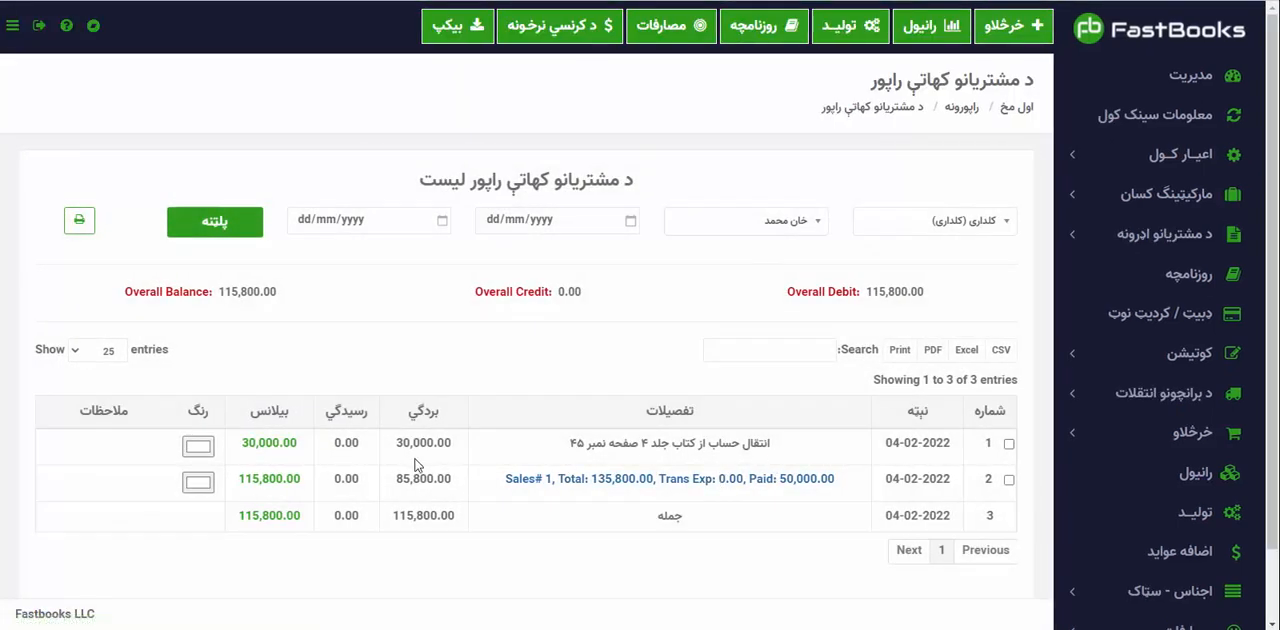
# Check the customer's ledger entries, view the invoice linked from the Sales# 1 entry, and return to the report.
pyautogui.scroll(-2, 403, 450)
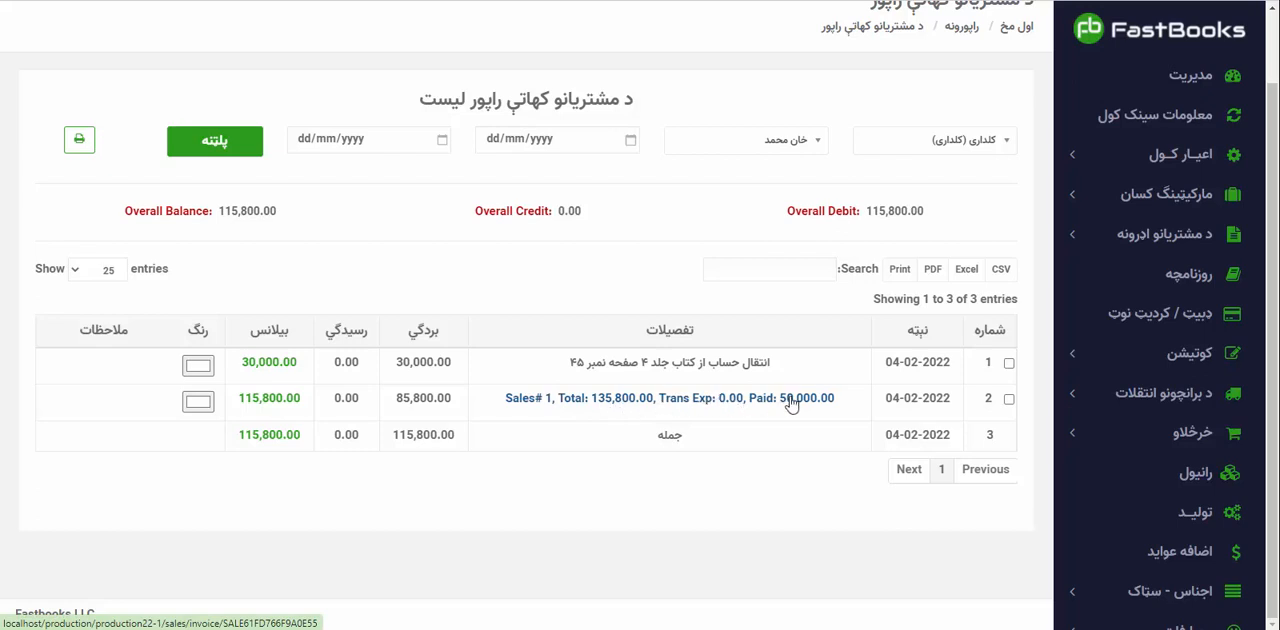
pyautogui.click(572, 402)
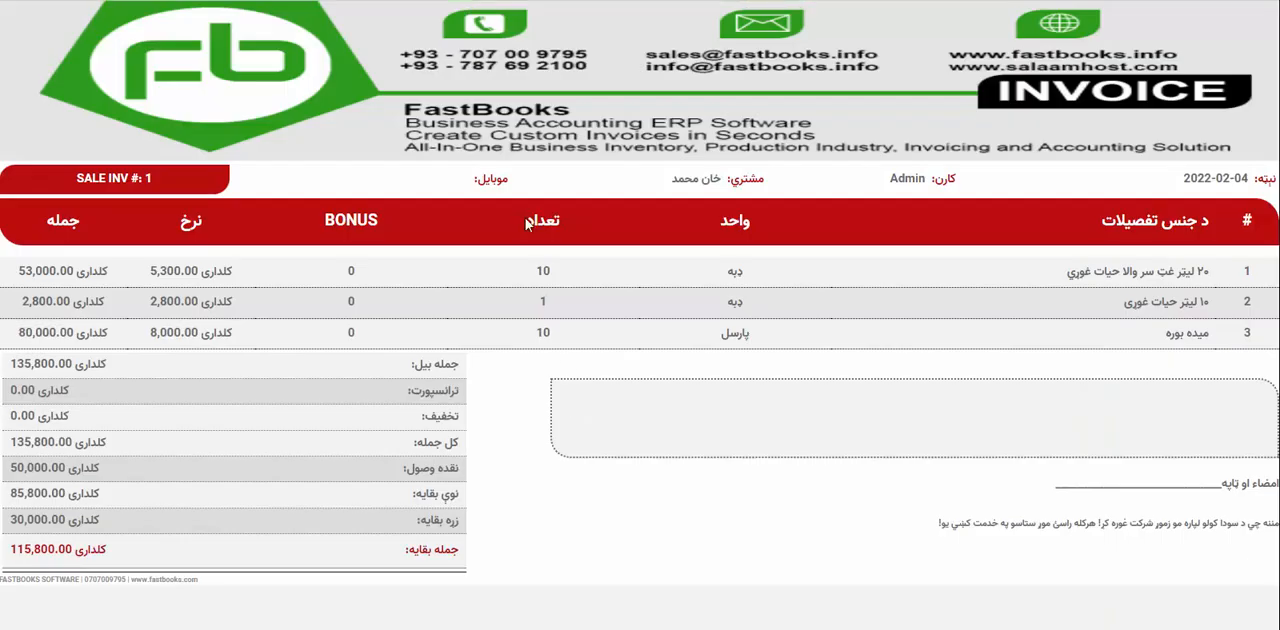
pyautogui.click(515, 0)
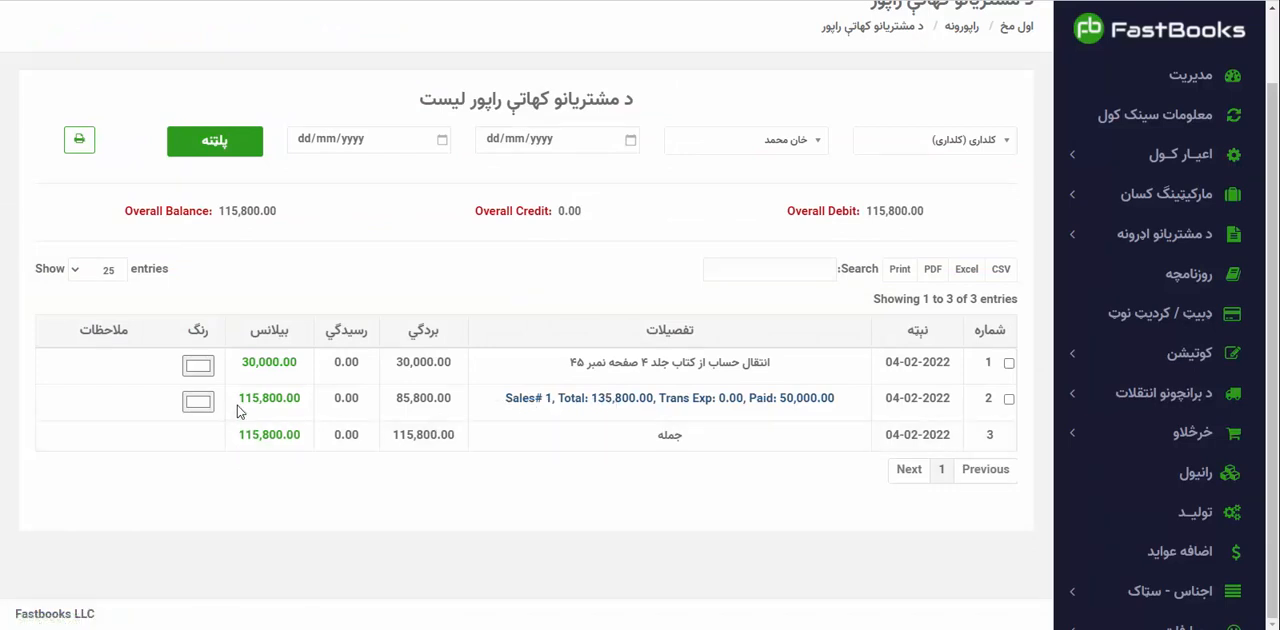
# Run the bank and exchange accounts report (د بانک - صرافیو کهاتې) for ستوری صرافی in کلداری and check its Sales# 1 entry and linked invoice.
pyautogui.scroll(1, 274, 383)
pyautogui.click(962, 108)
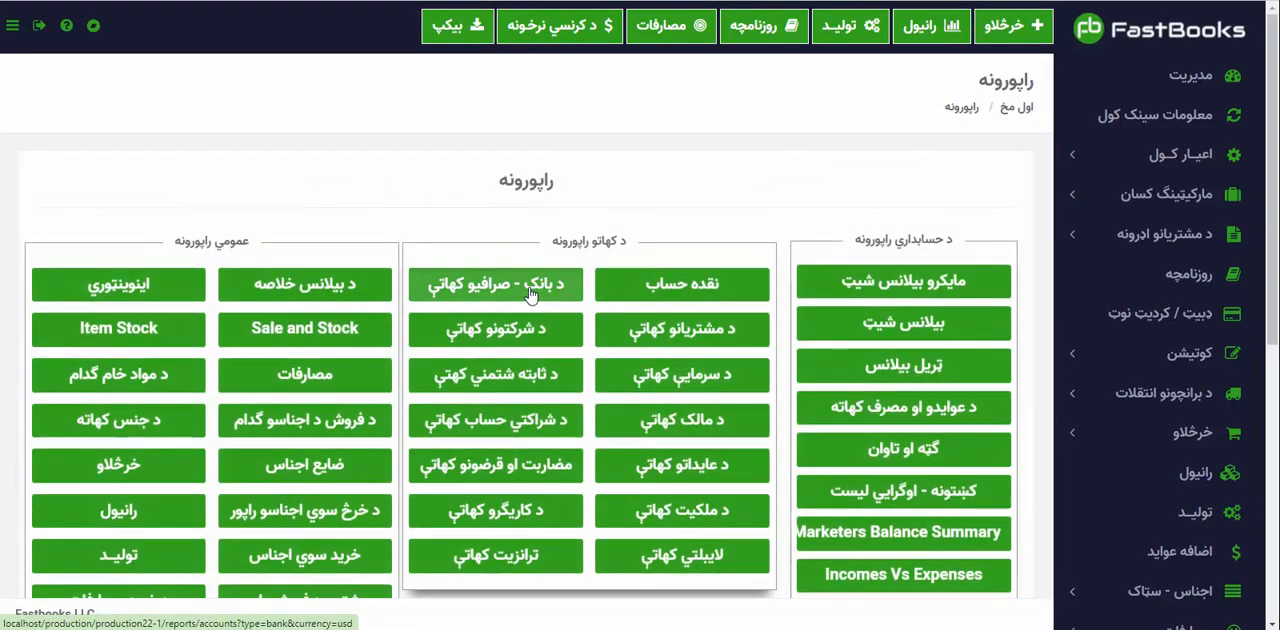
pyautogui.click(538, 303)
pyautogui.click(935, 220)
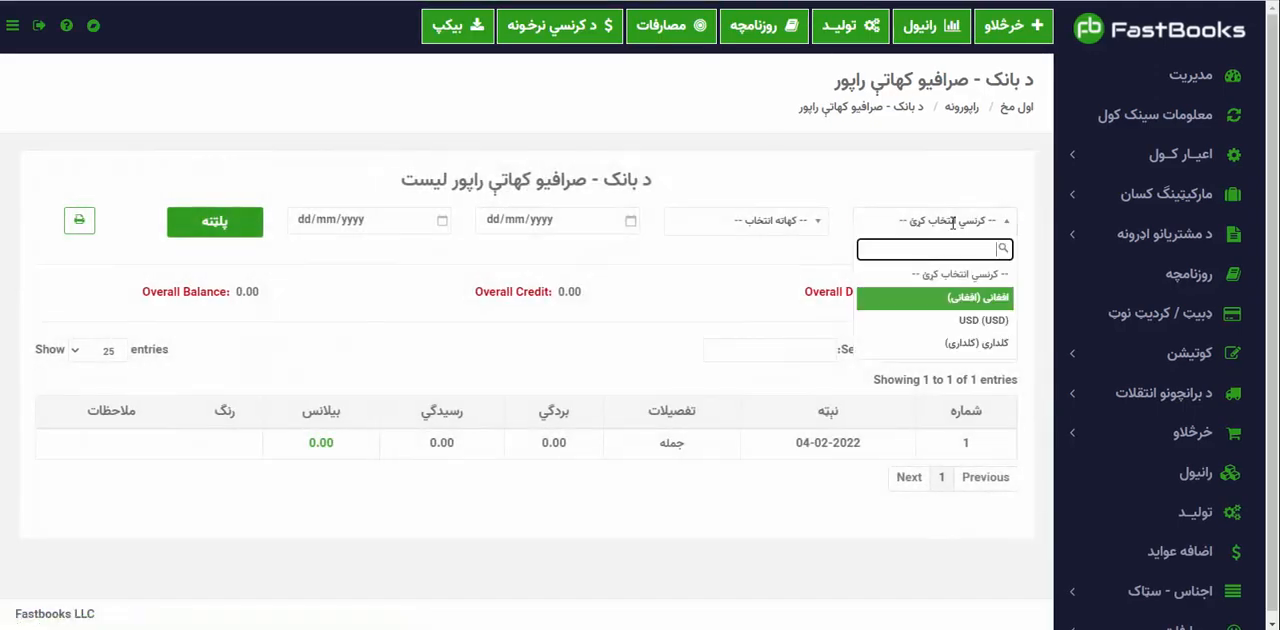
pyautogui.click(935, 320)
pyautogui.click(753, 222)
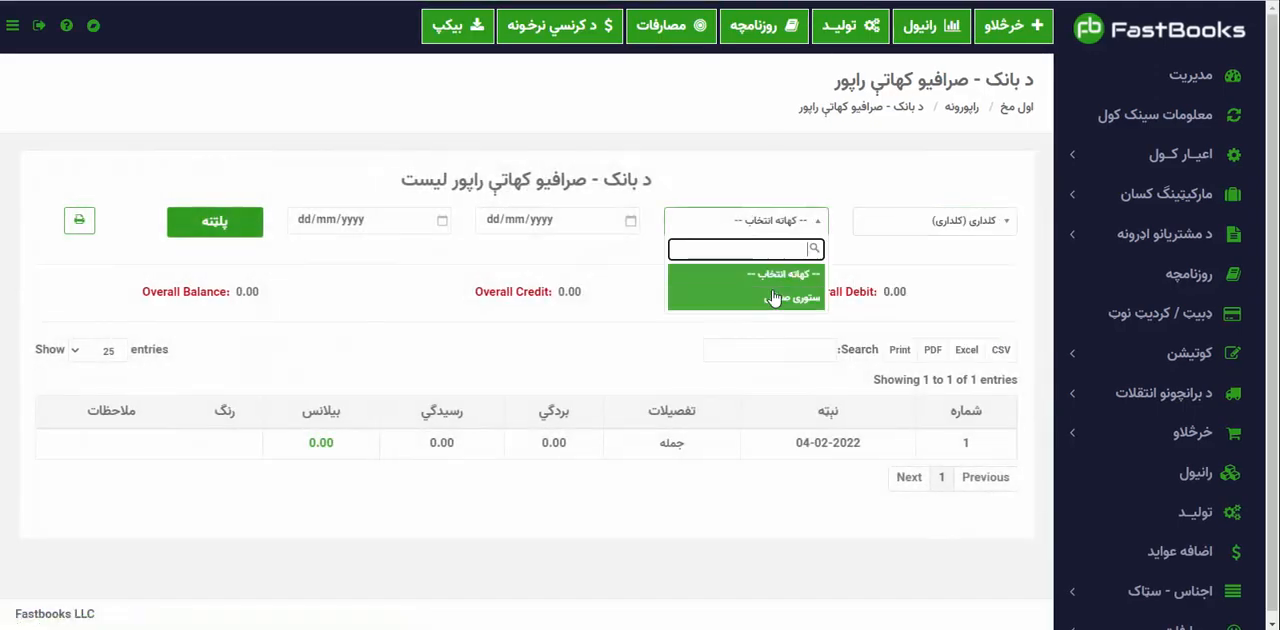
pyautogui.click(771, 300)
pyautogui.click(205, 230)
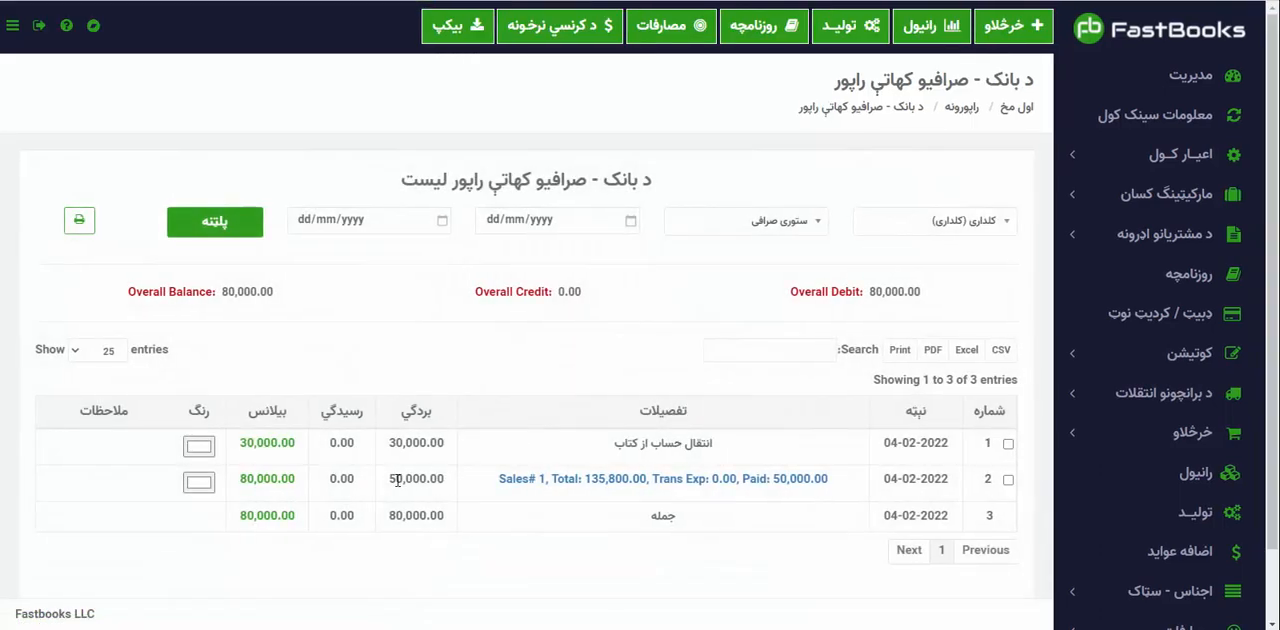
pyautogui.moveTo(390, 478); pyautogui.dragTo(428, 478)
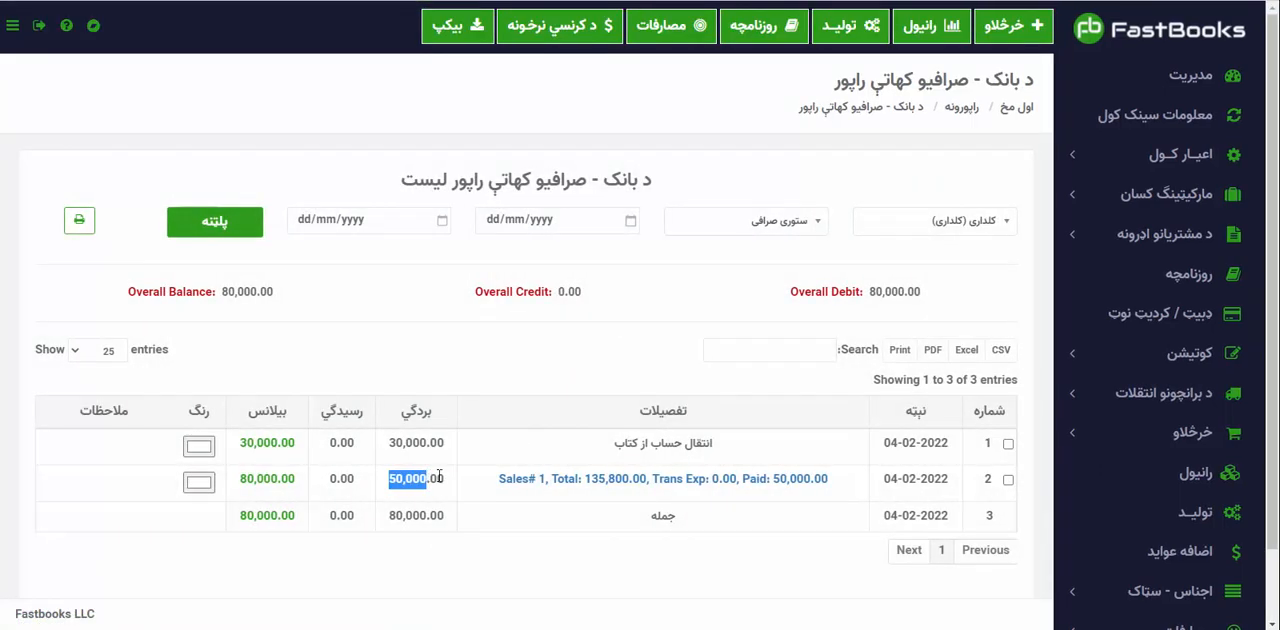
pyautogui.click(537, 480)
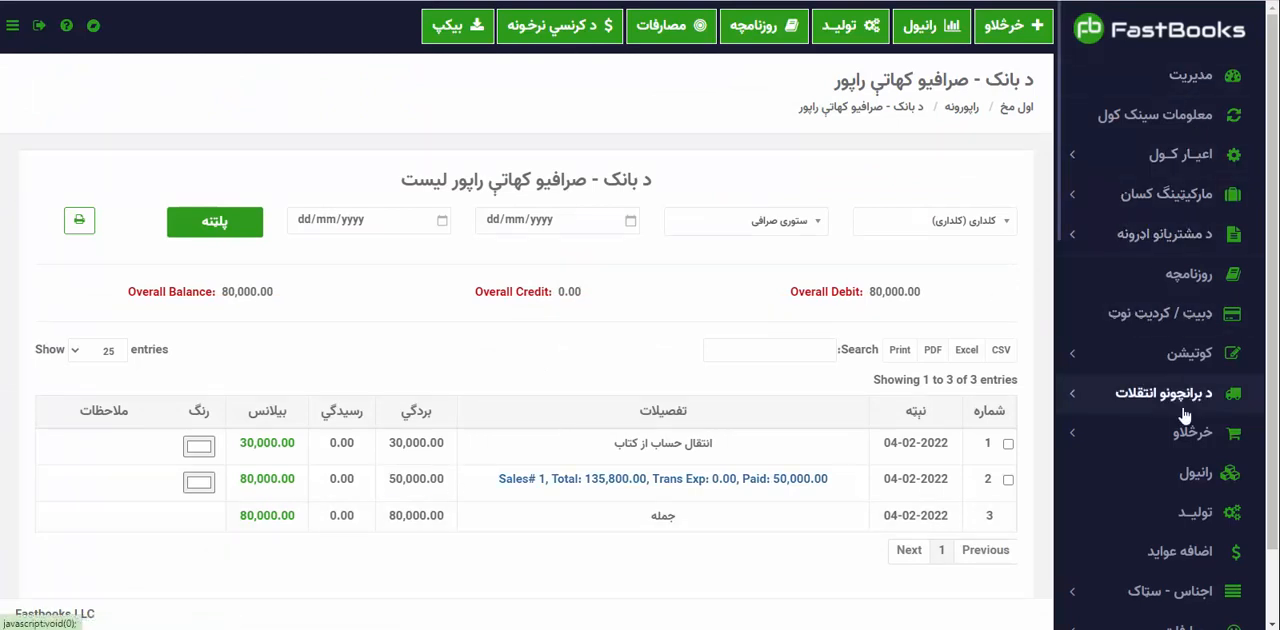
# Open the item stock list (اجناس - سټاک) and examine each sold item's outgoing quantity, unit and remaining stock.
pyautogui.click(1170, 590)
pyautogui.click(1176, 520)
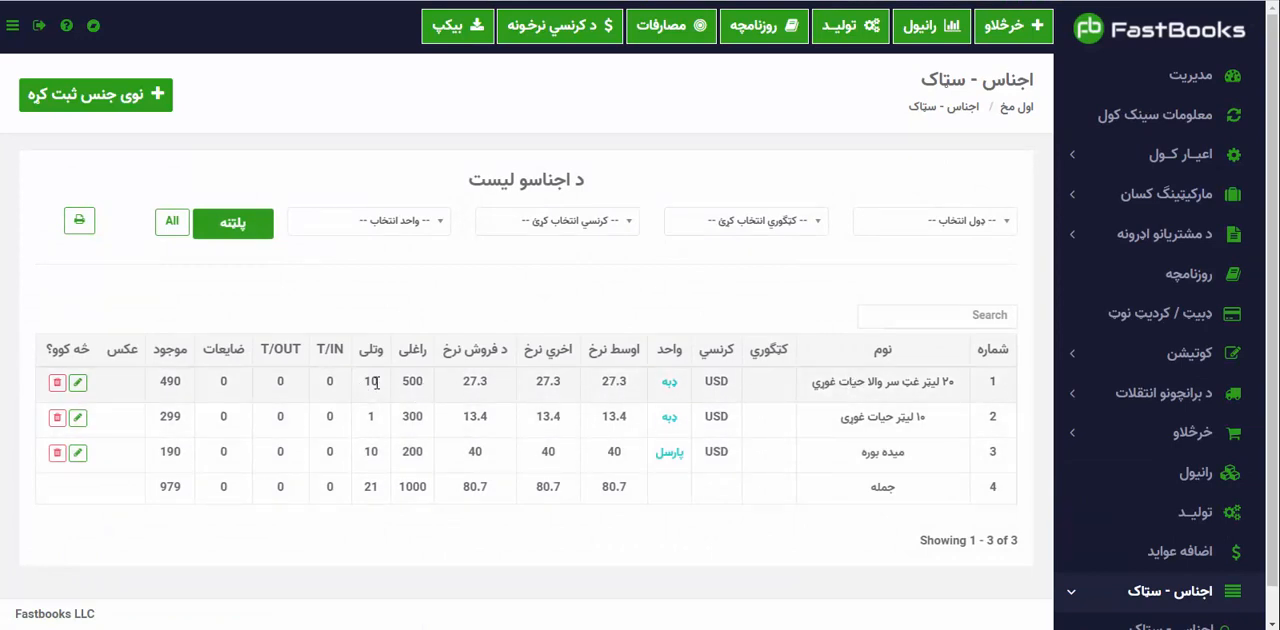
pyautogui.moveTo(380, 384); pyautogui.dragTo(340, 386)
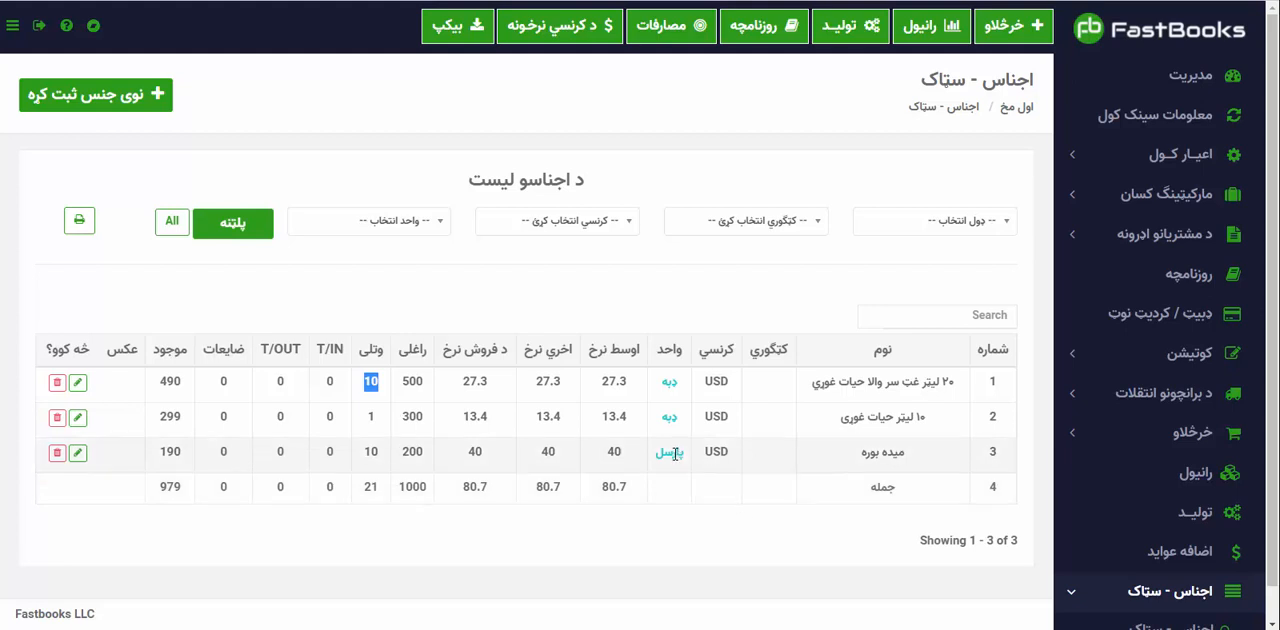
pyautogui.moveTo(679, 452); pyautogui.dragTo(627, 460)
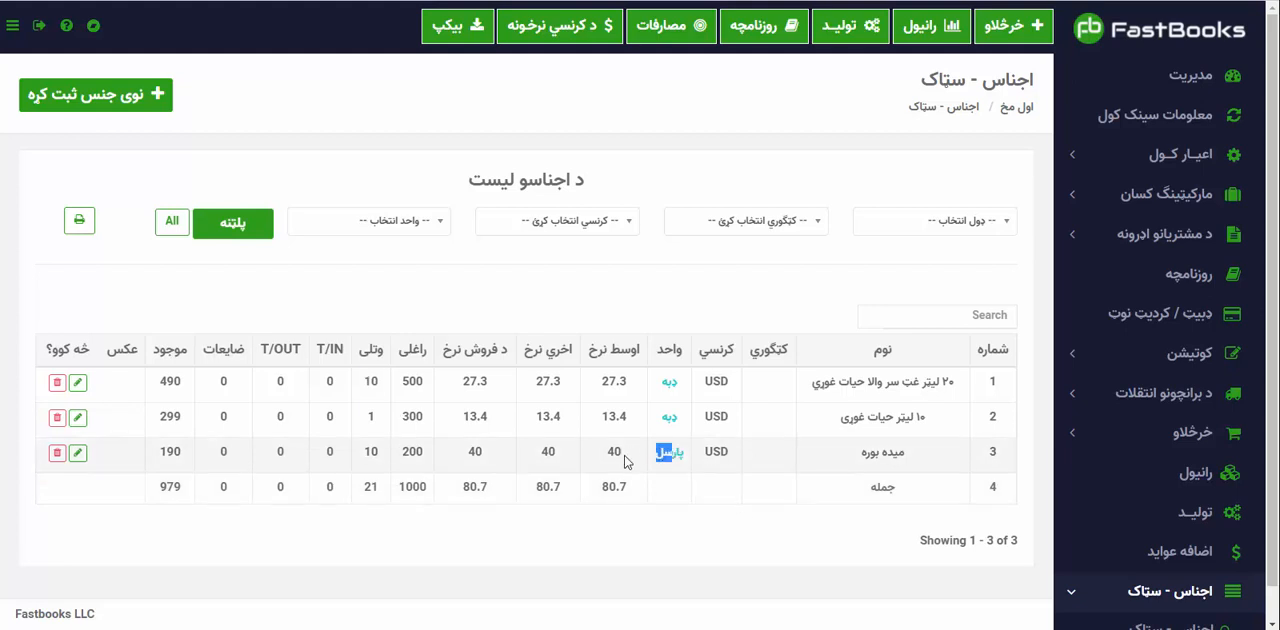
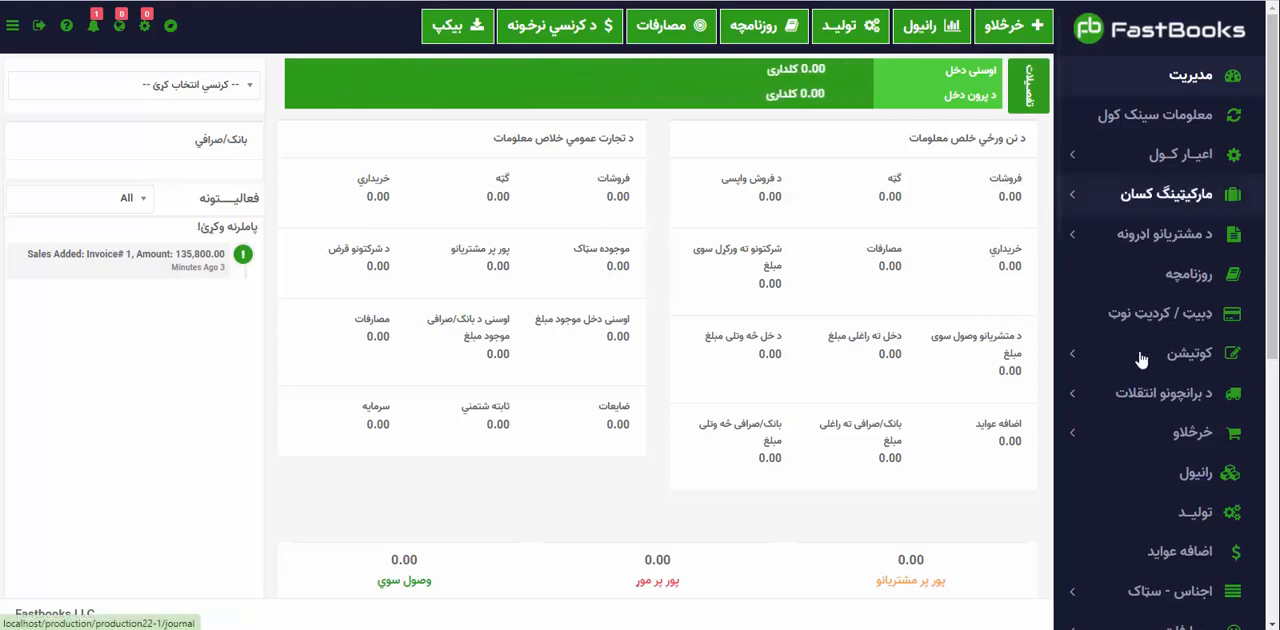
# Start a new purchase (نوی خرید) in USD from supplier شرکت سلطانی with bill number 227.
pyautogui.click(1152, 480)
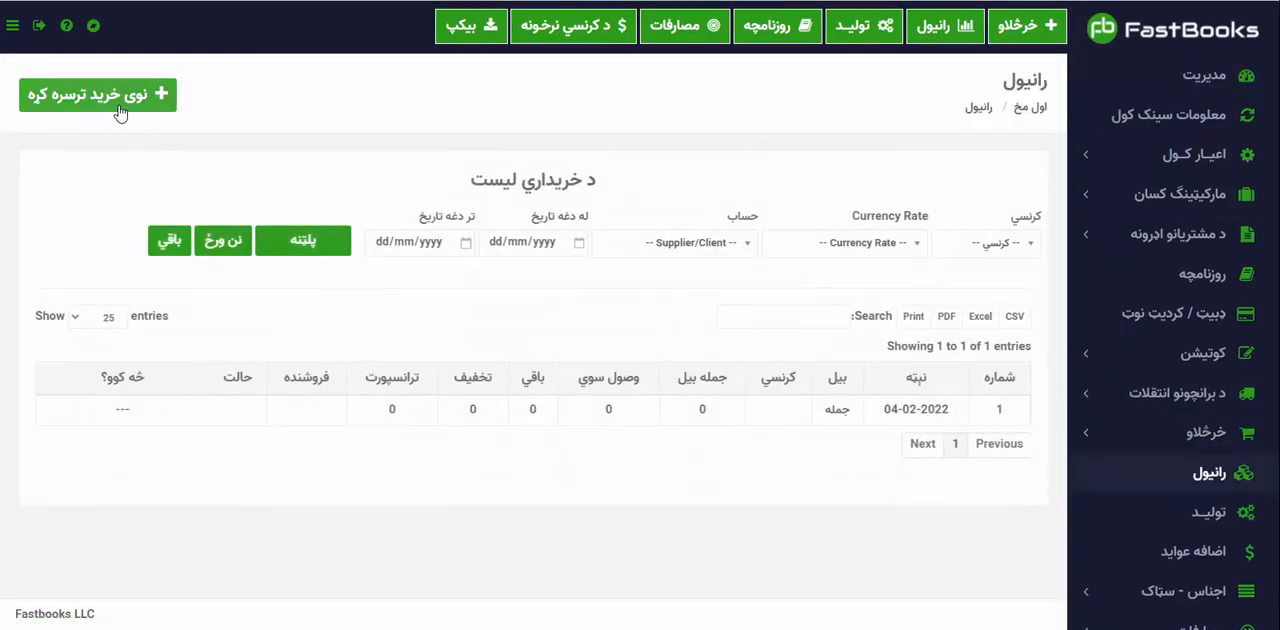
pyautogui.click(118, 110)
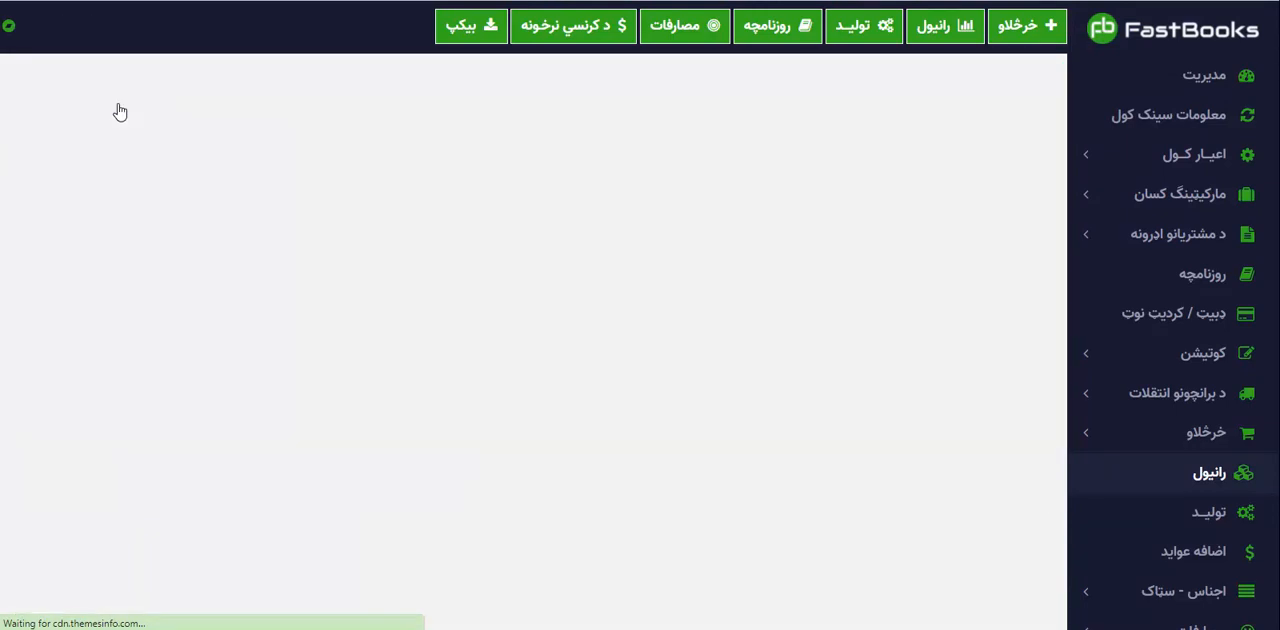
pyautogui.click(950, 231)
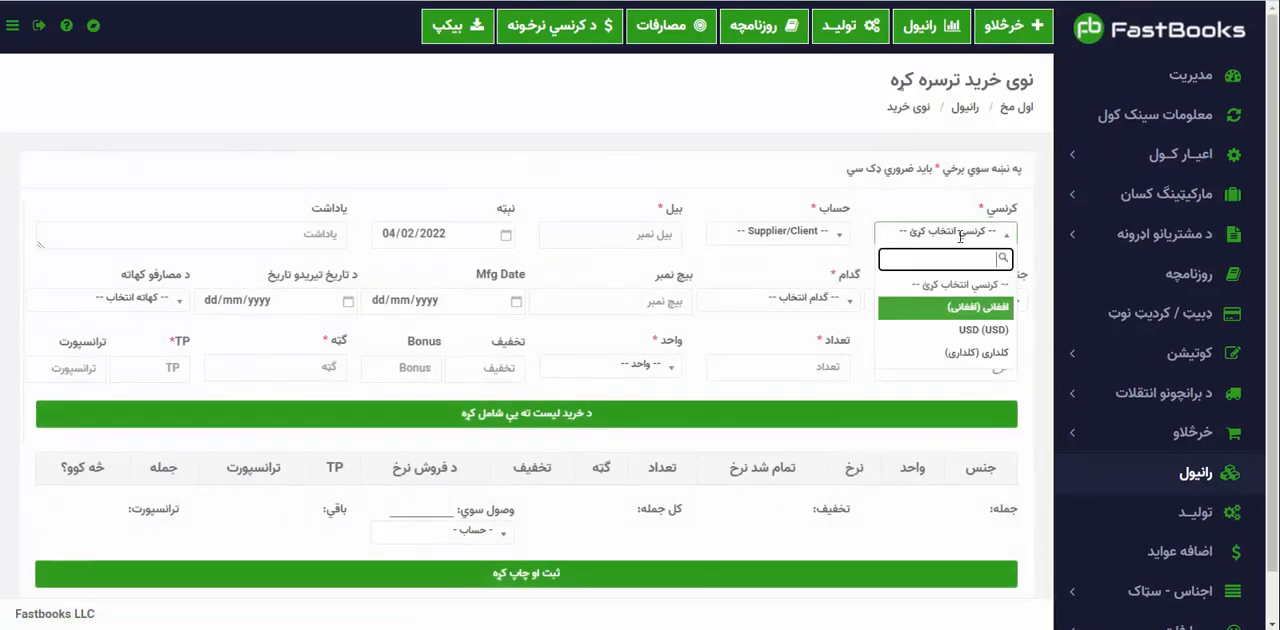
pyautogui.click(945, 324)
pyautogui.click(812, 232)
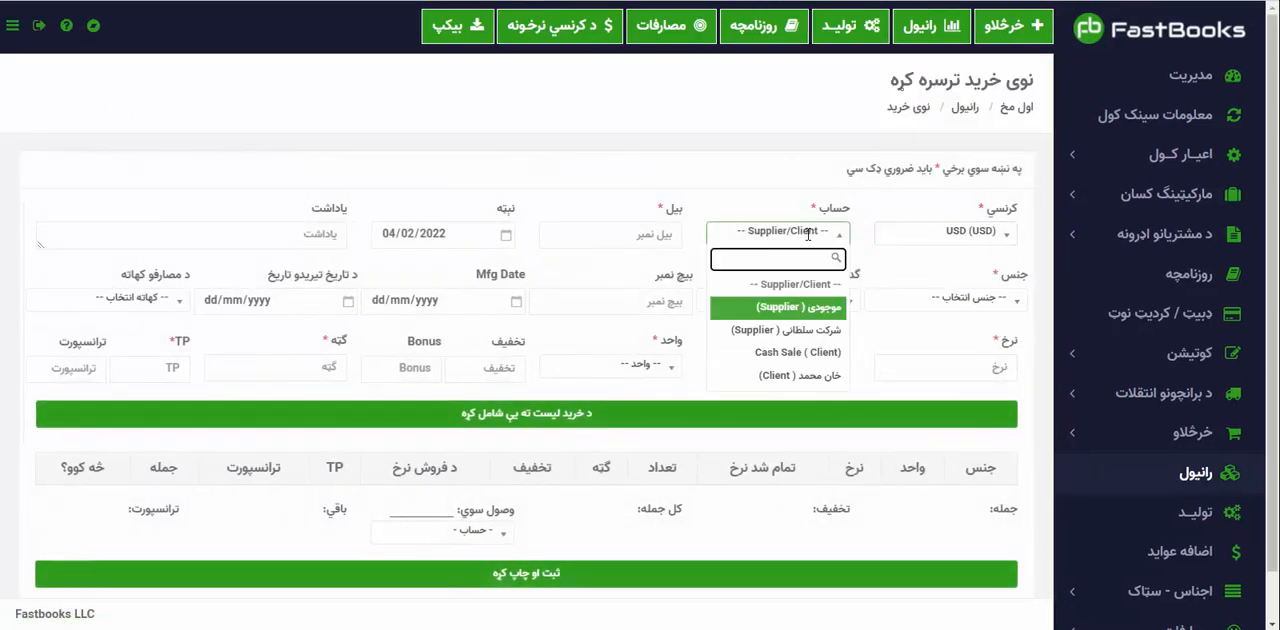
pyautogui.click(806, 329)
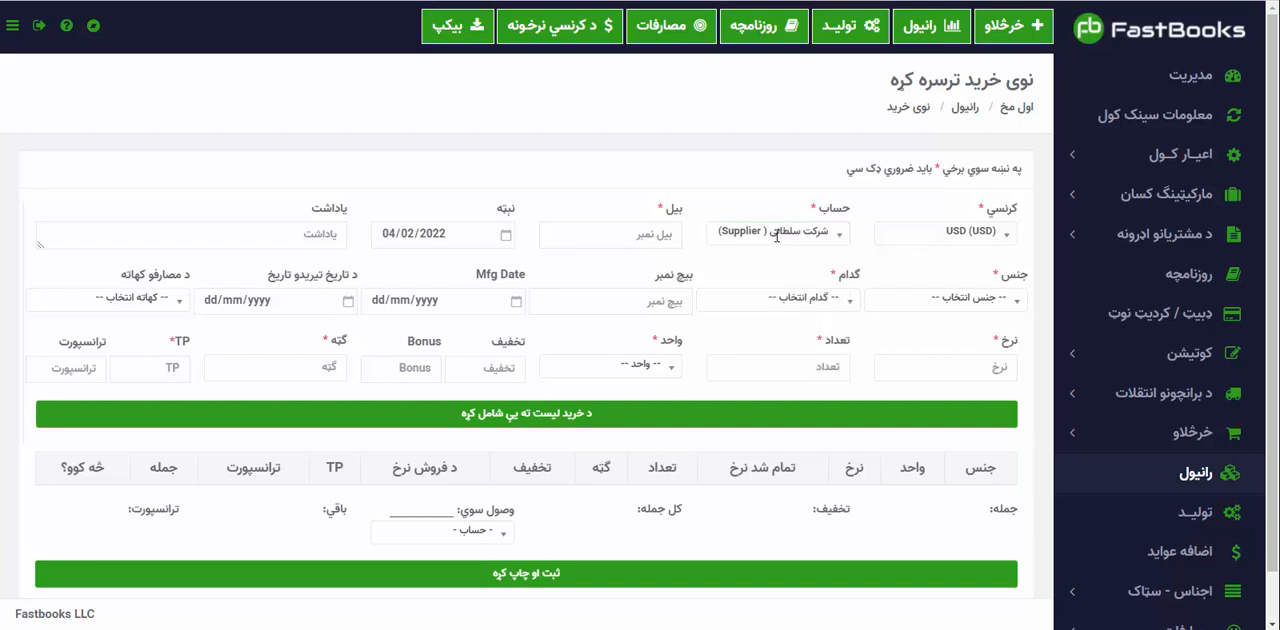
pyautogui.click(660, 236)
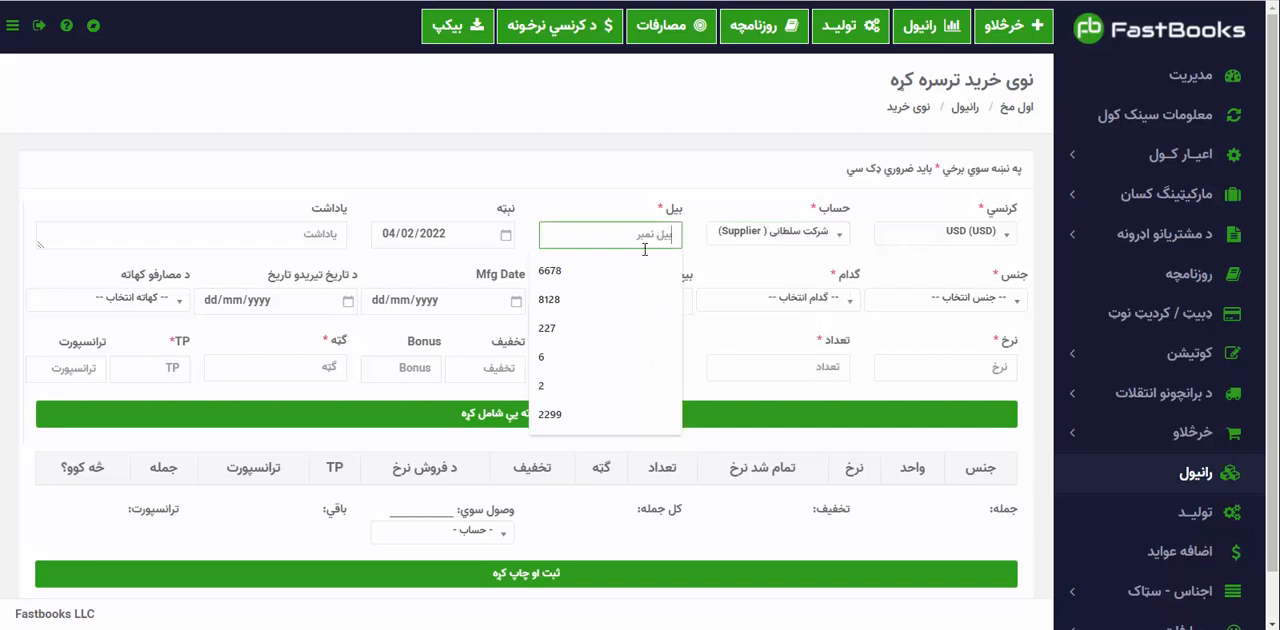
pyautogui.click(576, 328)
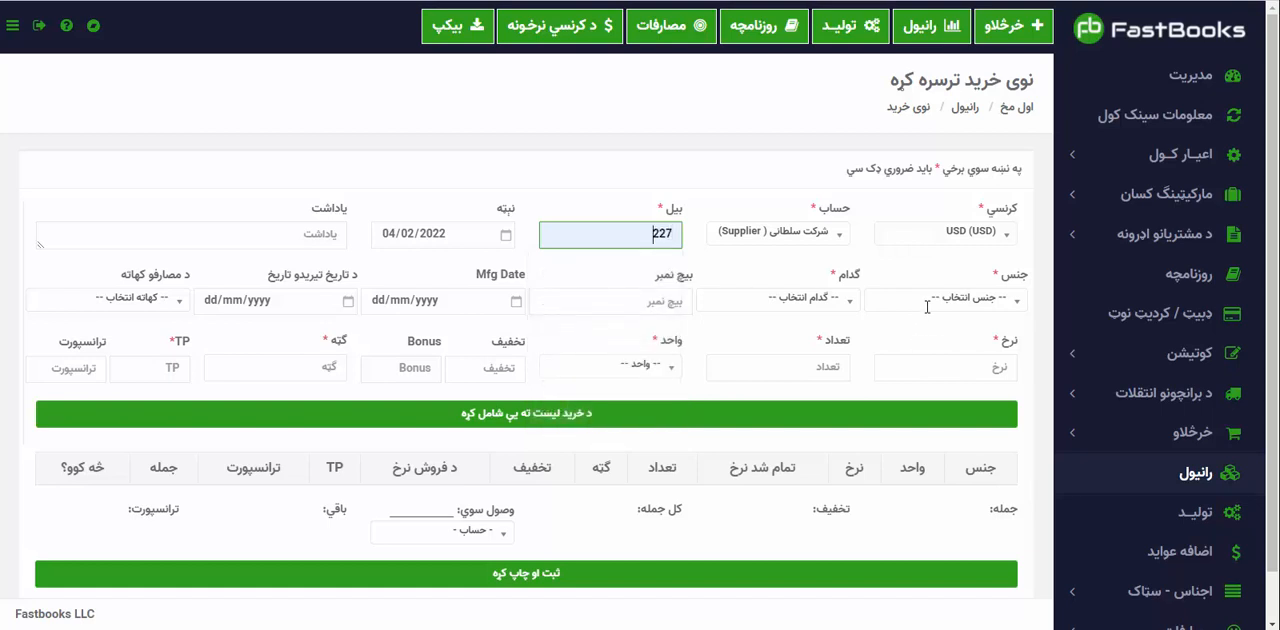
# Choose the item ۲۰ لیټر غټ سر والا حیات غوړي with warehouse رحمت منډی and batch number 333.
pyautogui.click(927, 300)
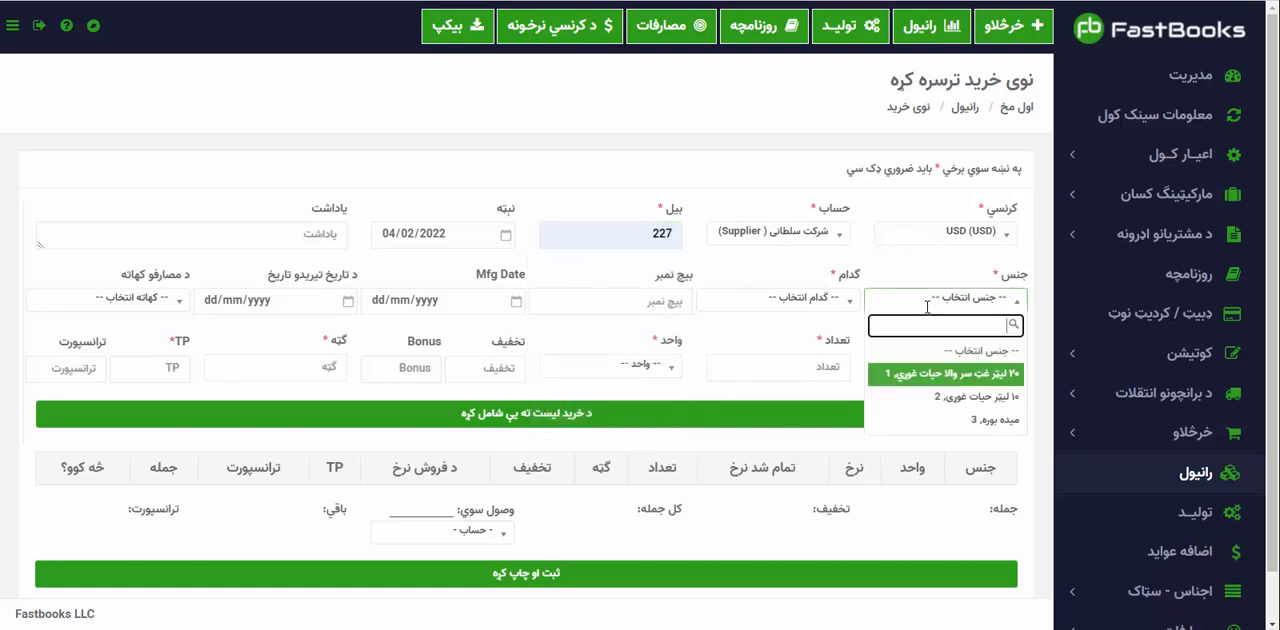
pyautogui.click(970, 374)
pyautogui.click(817, 292)
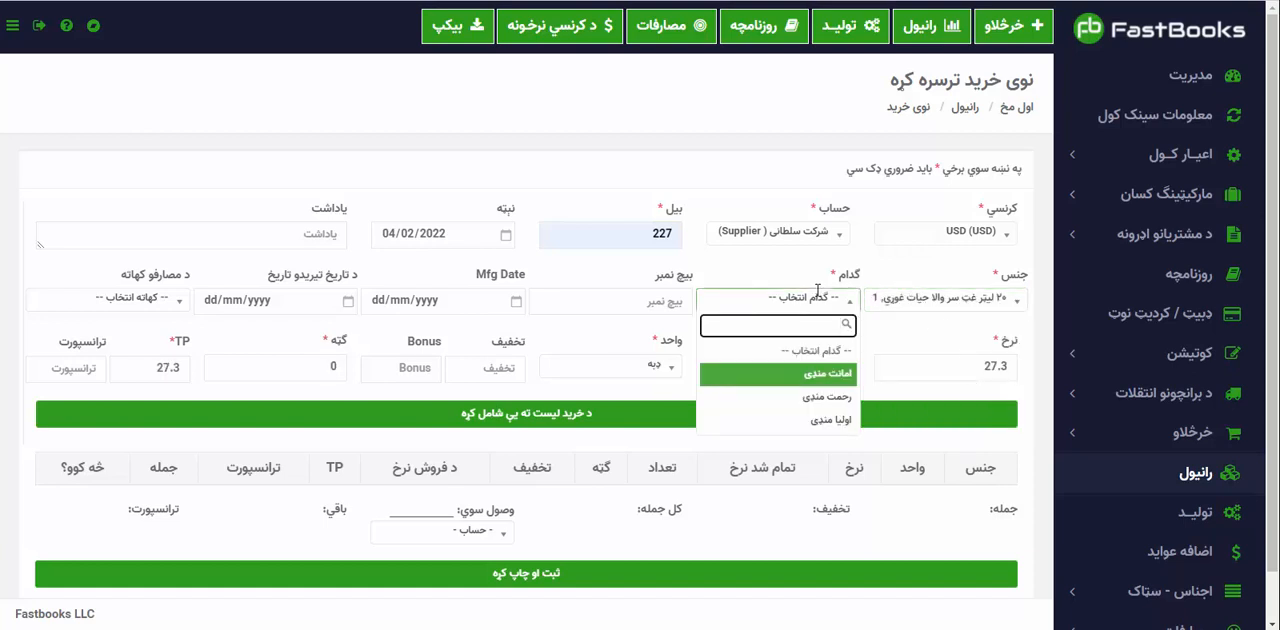
pyautogui.click(849, 400)
pyautogui.click(636, 300)
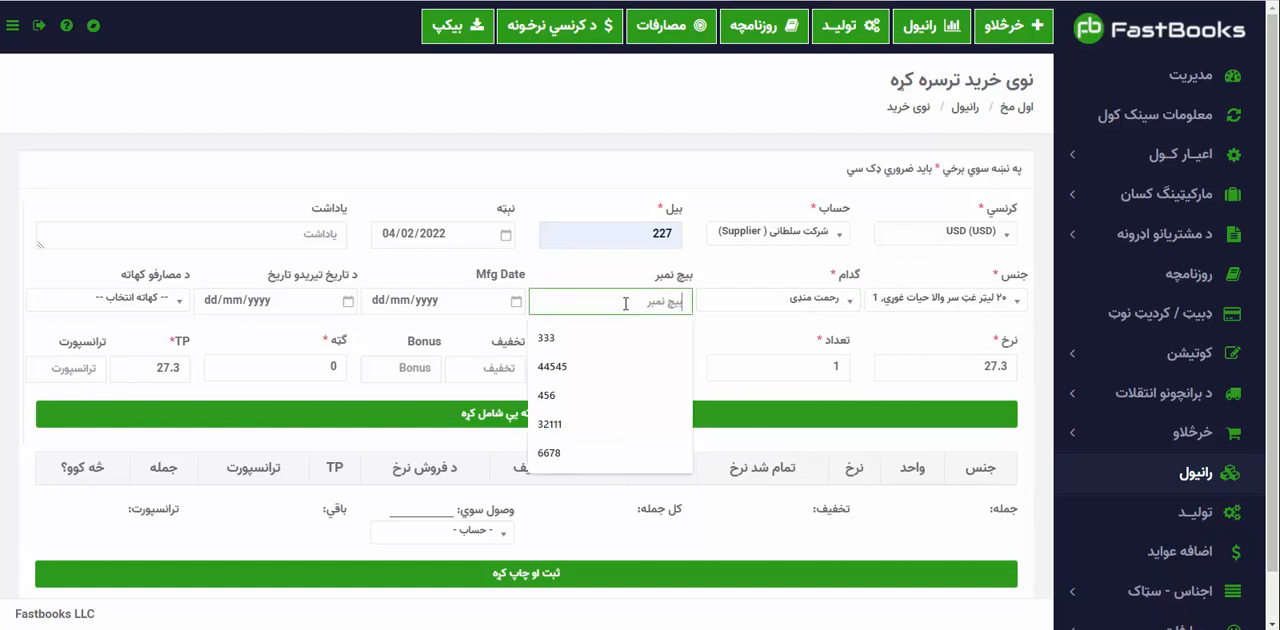
pyautogui.click(589, 340)
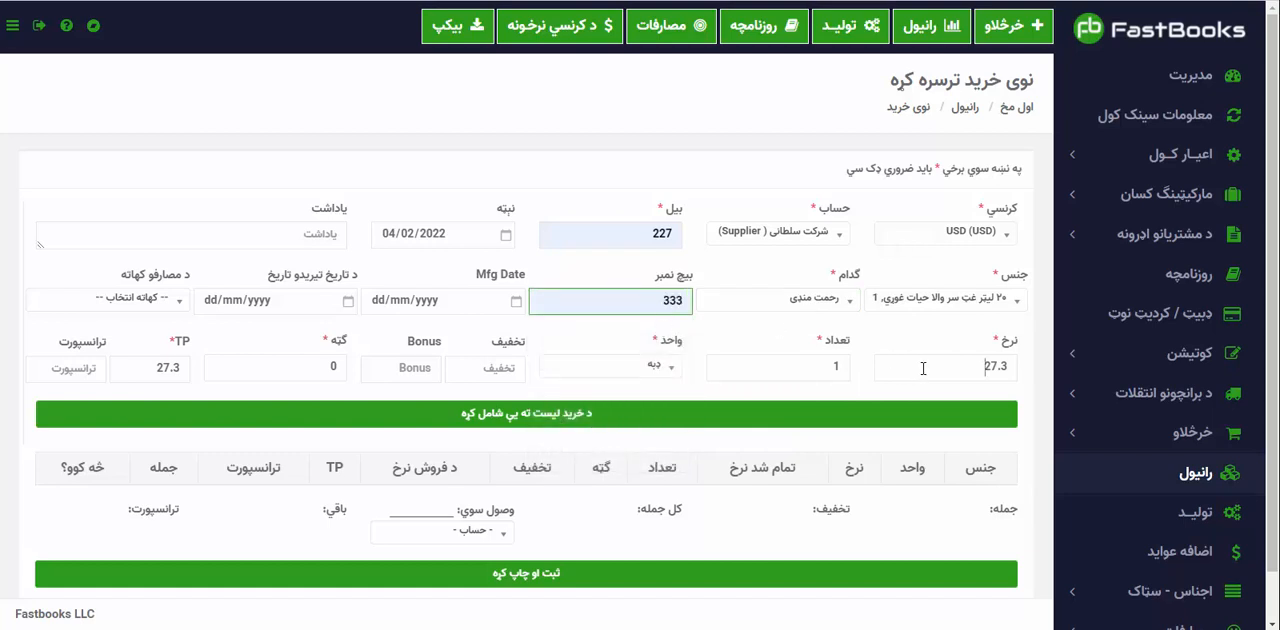
# Set the 20-litre oil's rate to 28, quantity to 1000 and TP to 28, and add it to the purchase list.
pyautogui.moveTo(923, 368); pyautogui.dragTo(1010, 366)
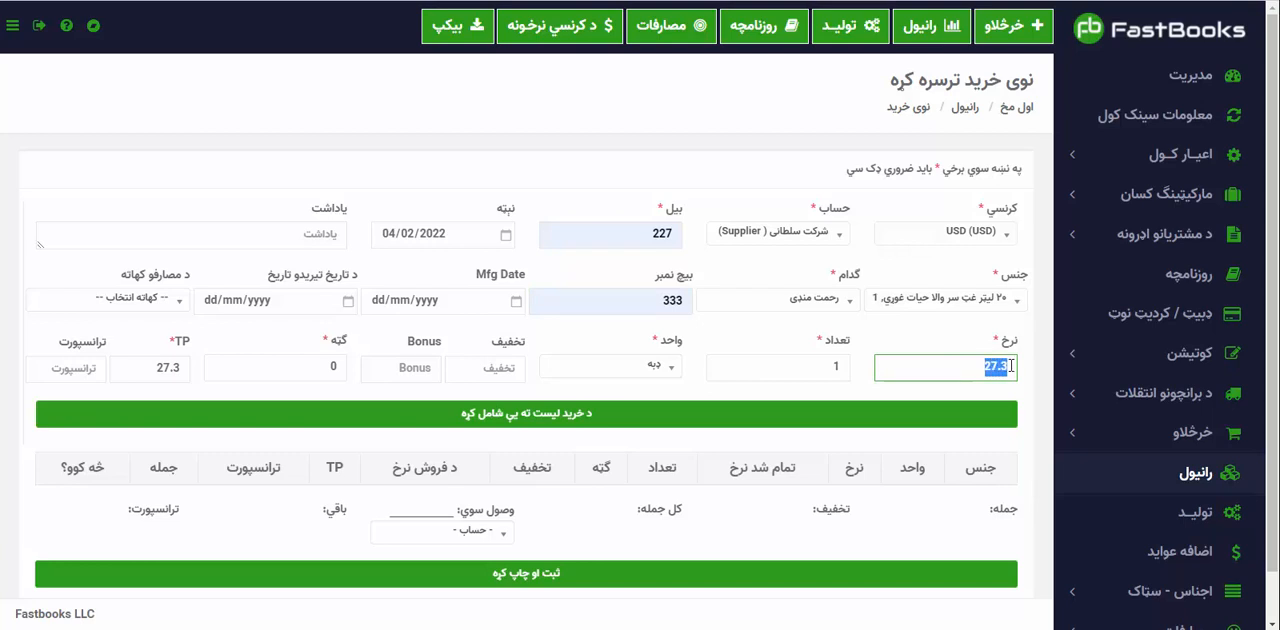
pyautogui.write('28')
pyautogui.doubleClick(832, 368)
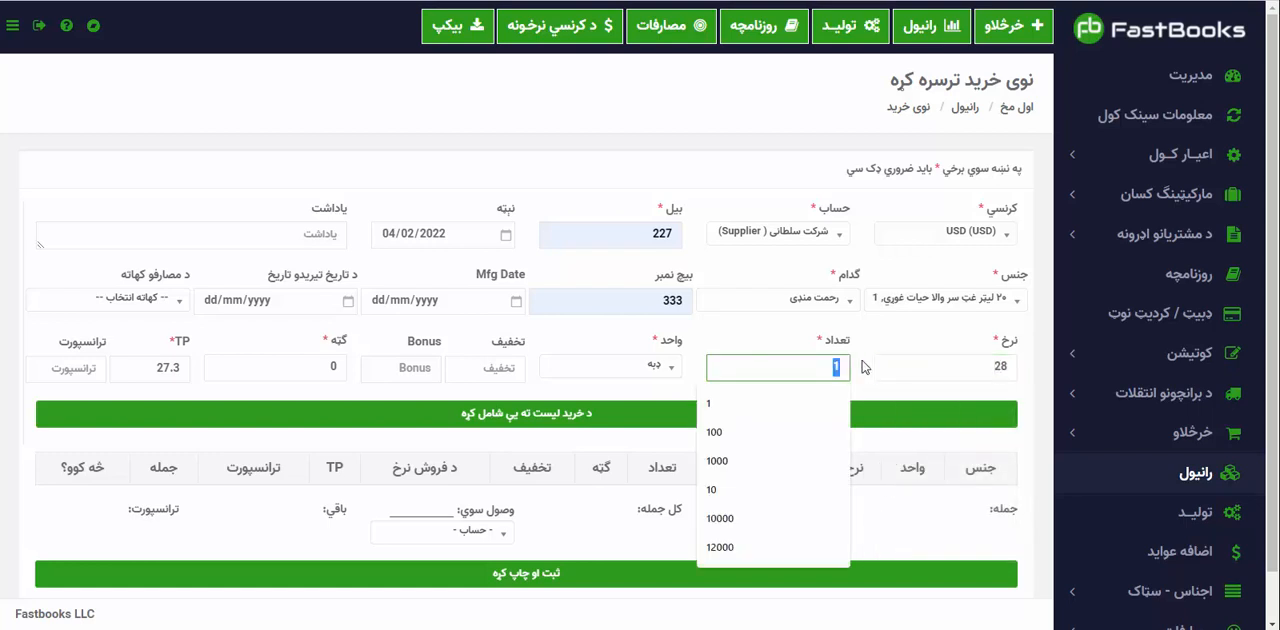
pyautogui.write('1000')
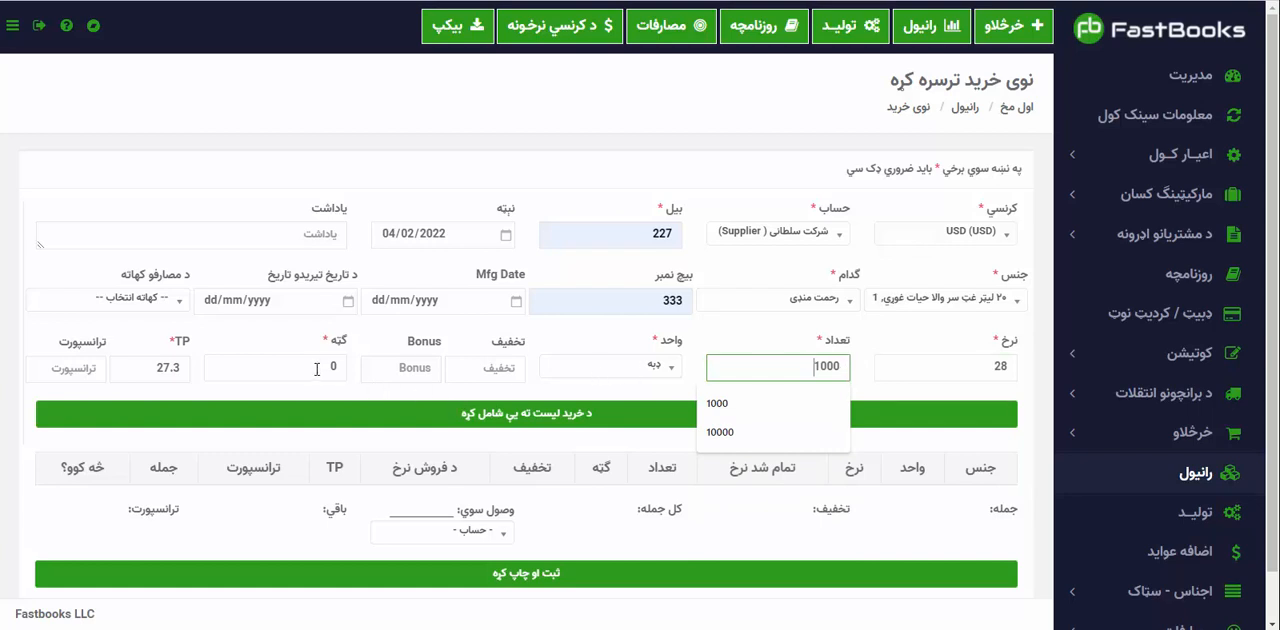
pyautogui.doubleClick(151, 370)
pyautogui.write('28')
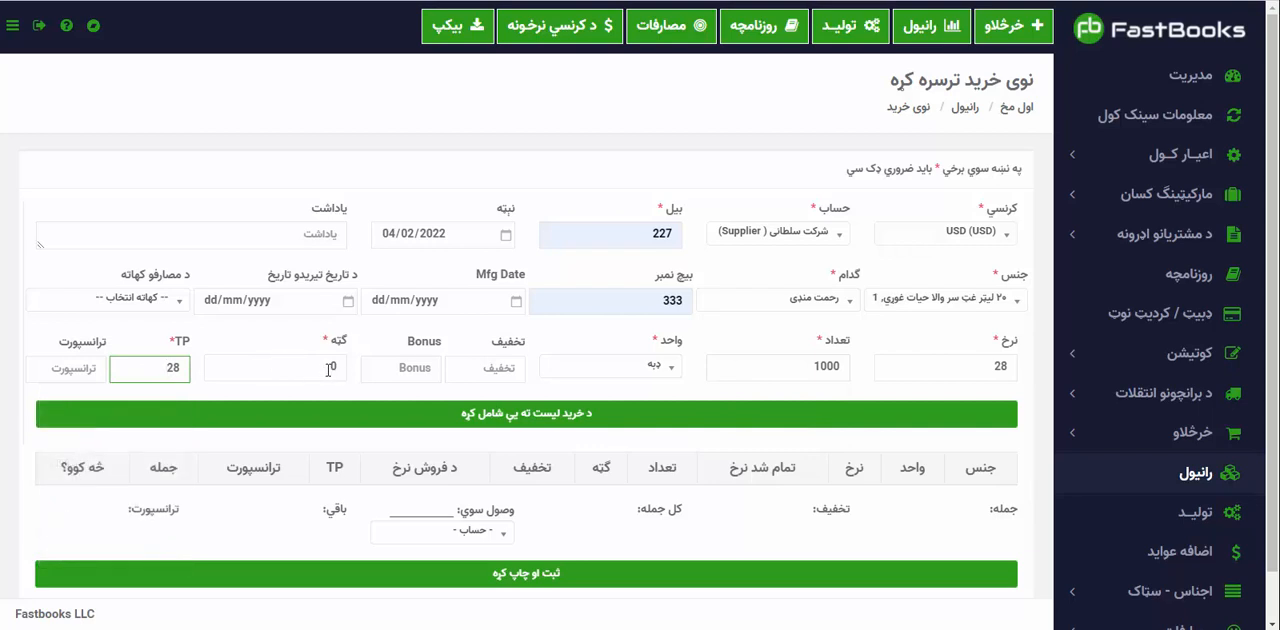
pyautogui.click(352, 386)
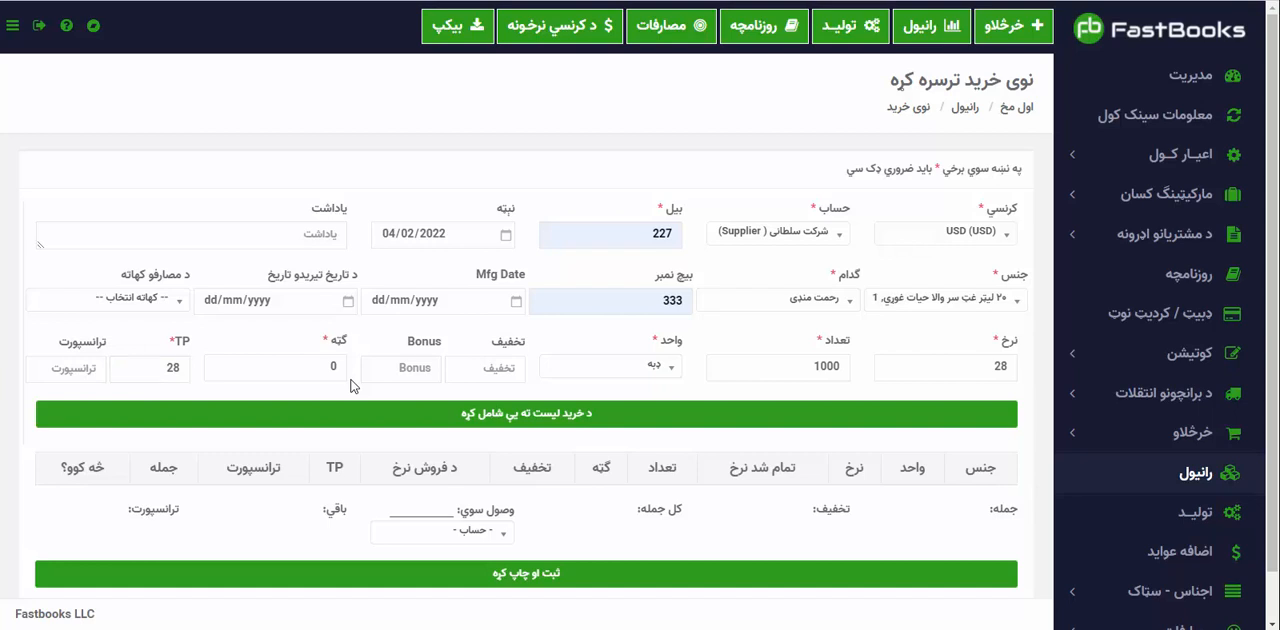
pyautogui.click(513, 418)
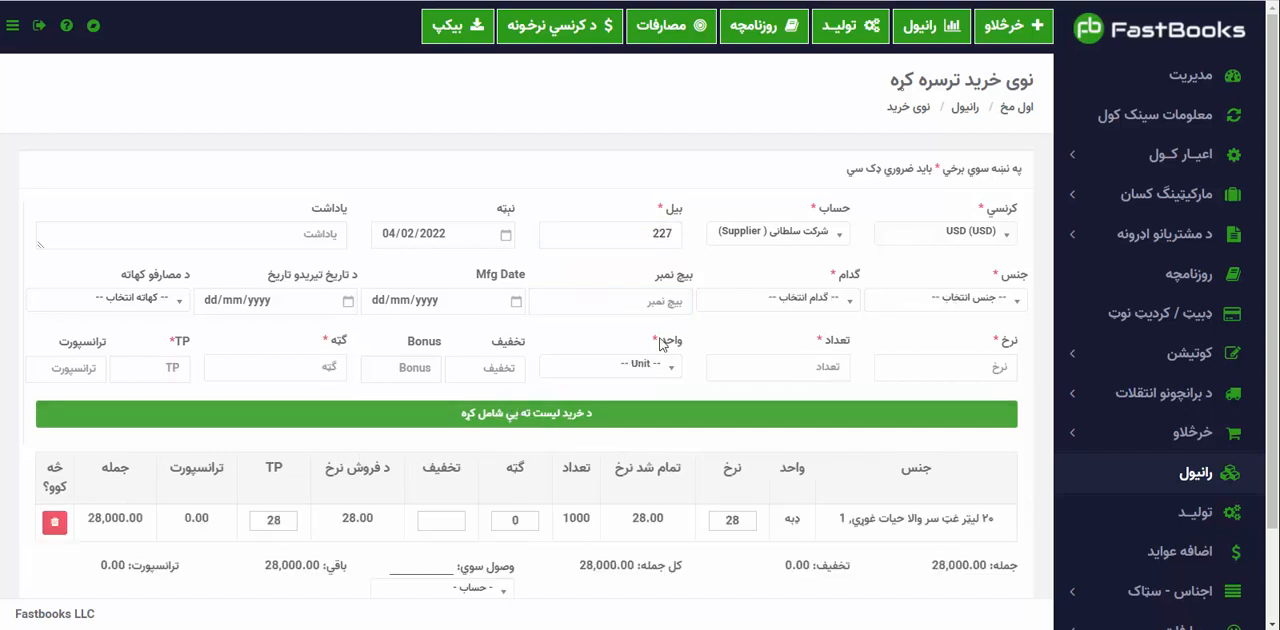
# Choose the item ۱۰ لیټر حیات غوړی with warehouse اولیا منډی and batch number 333.
pyautogui.click(878, 302)
pyautogui.click(945, 400)
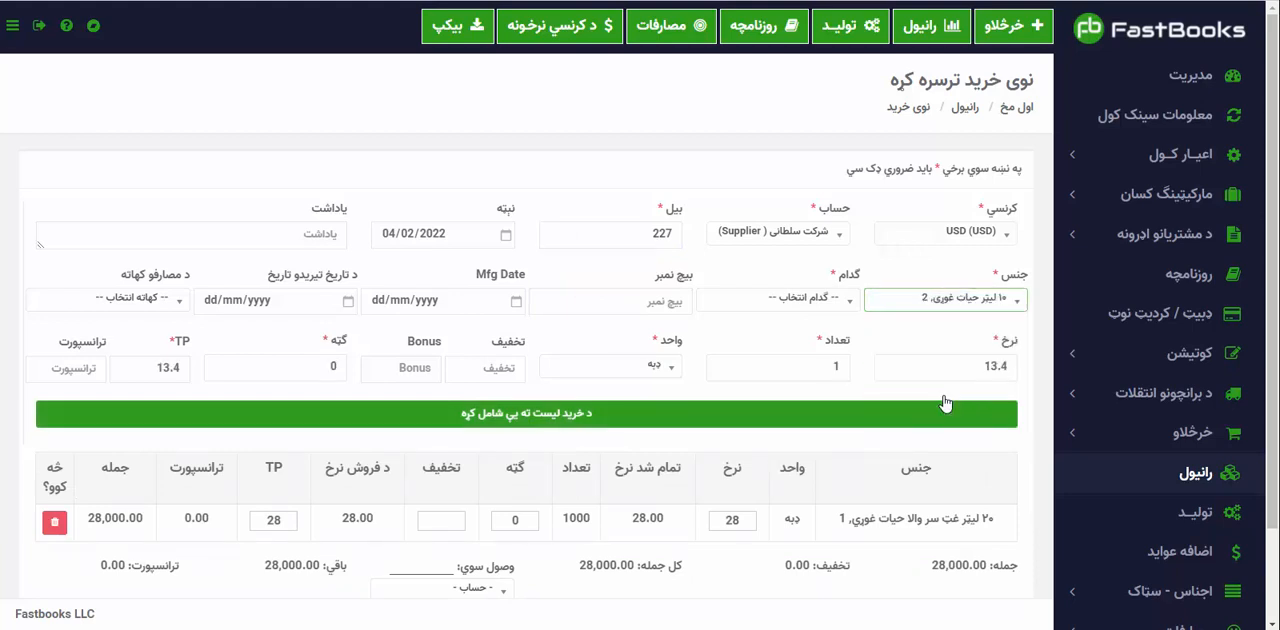
pyautogui.click(803, 293)
pyautogui.click(836, 421)
pyautogui.click(661, 302)
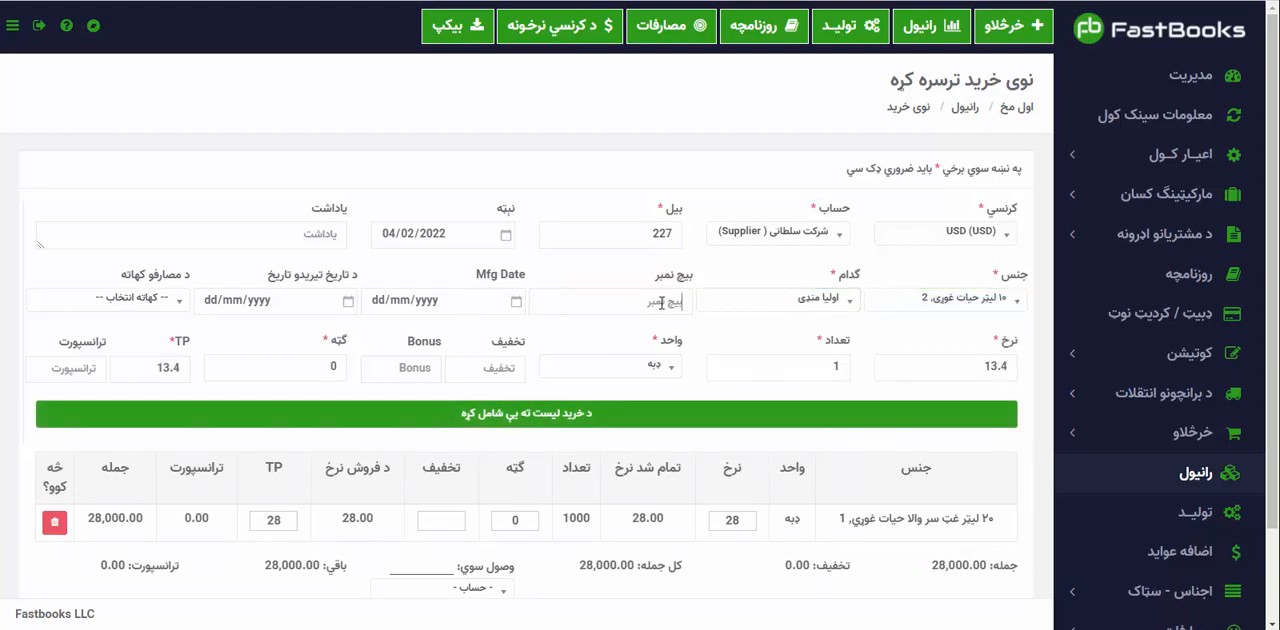
pyautogui.click(620, 345)
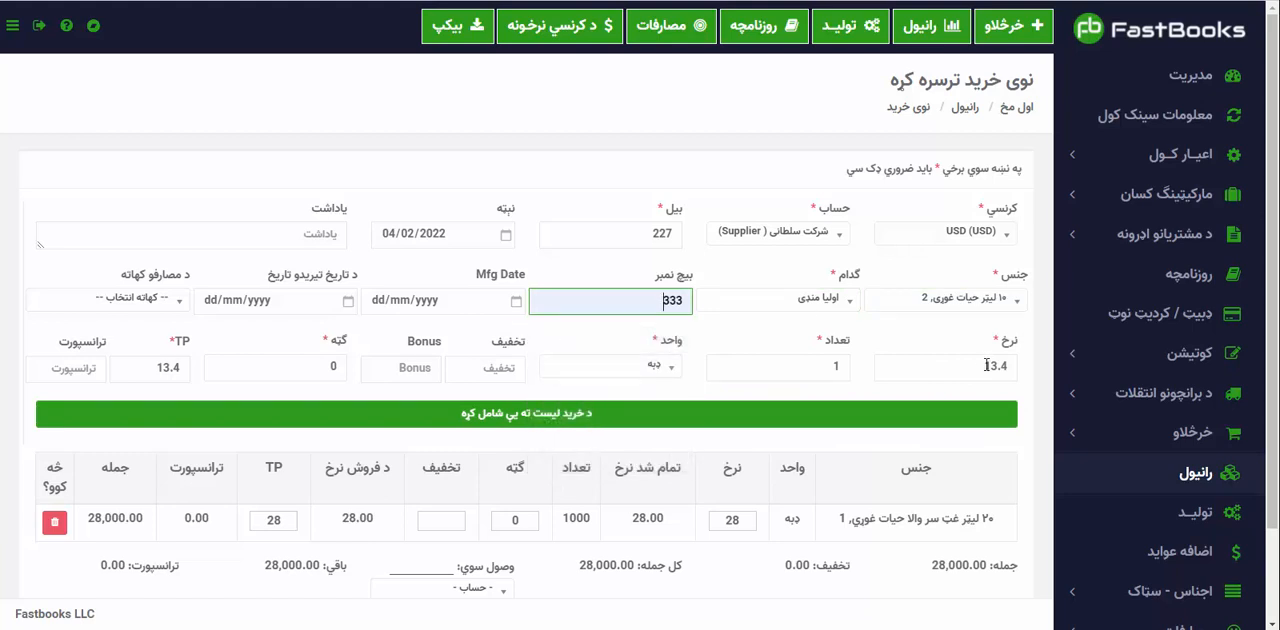
# Set the 10-litre oil's quantity to 2000, keeping the default rate, and add it to the purchase list.
pyautogui.moveTo(987, 365); pyautogui.dragTo(1014, 369)
pyautogui.click(800, 374)
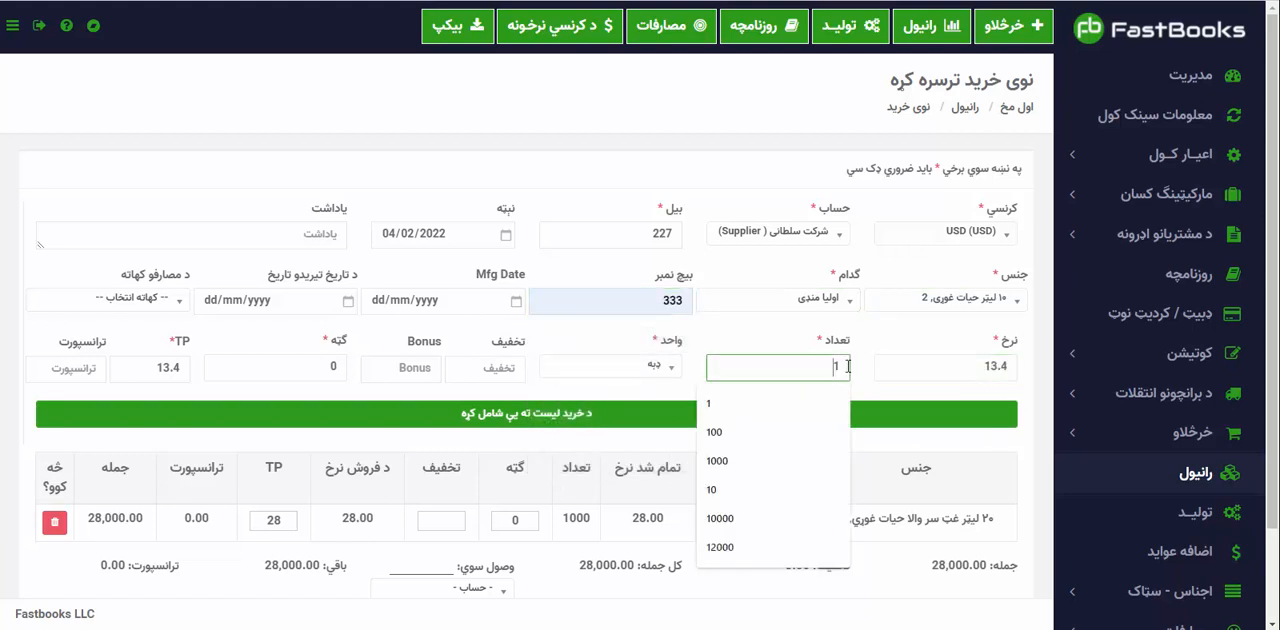
pyautogui.moveTo(828, 367); pyautogui.dragTo(848, 366)
pyautogui.write('2000')
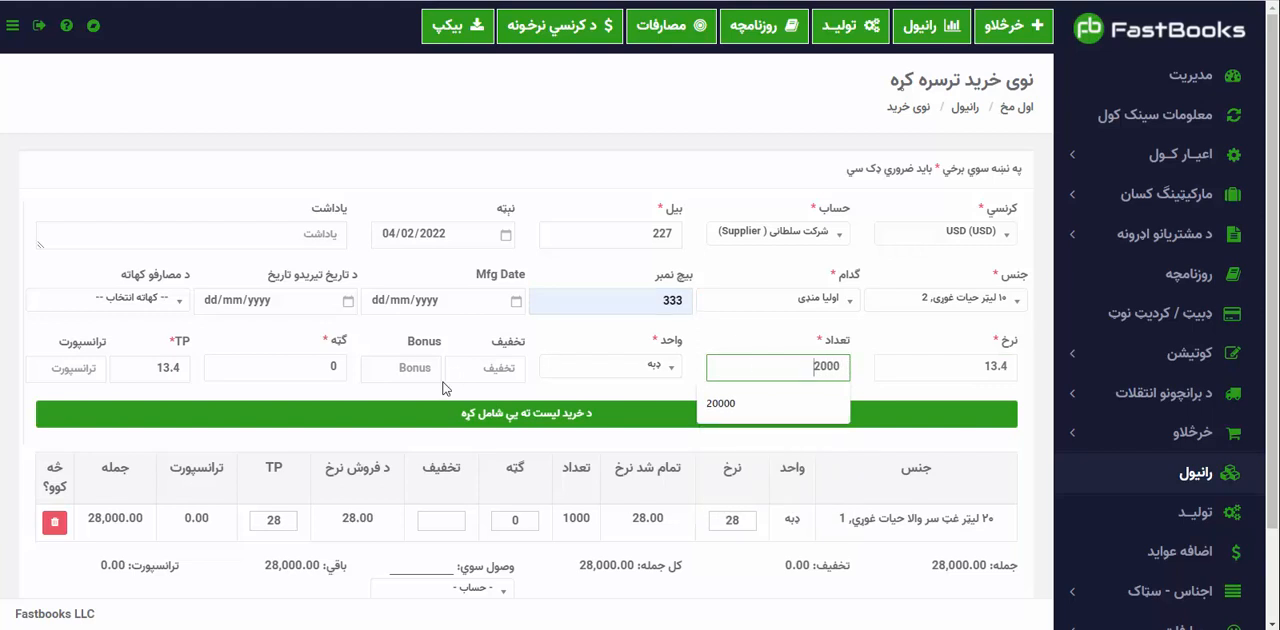
pyautogui.click(422, 422)
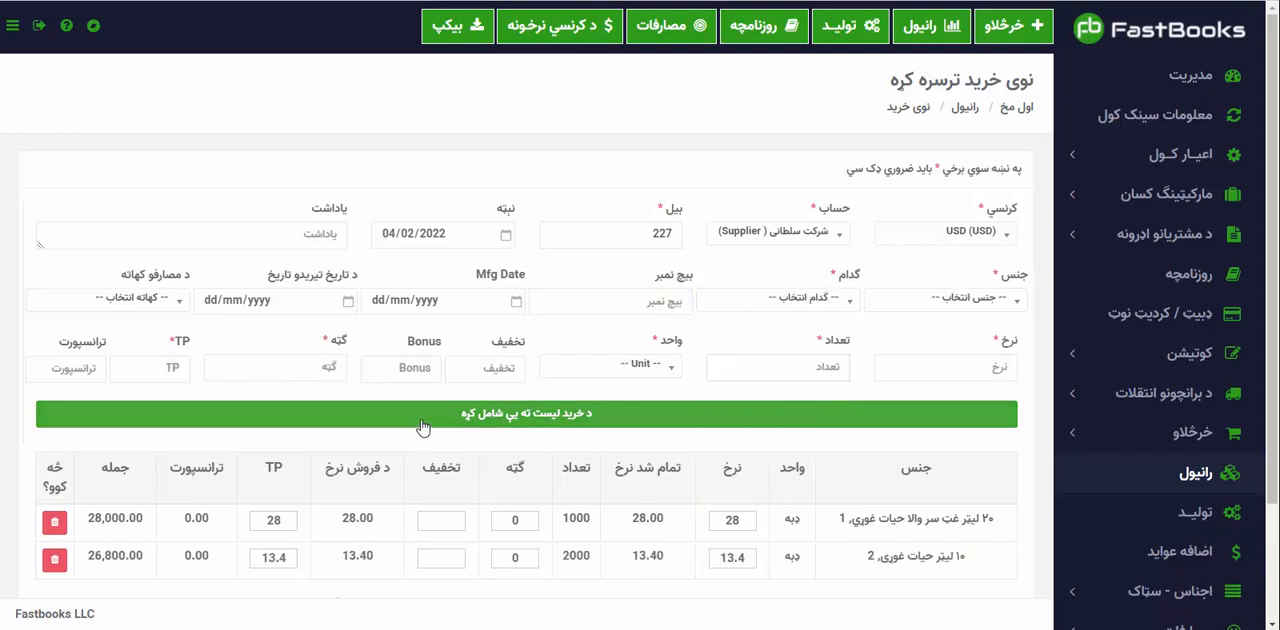
# Choose میده بوره as the third purchase item.
pyautogui.click(988, 297)
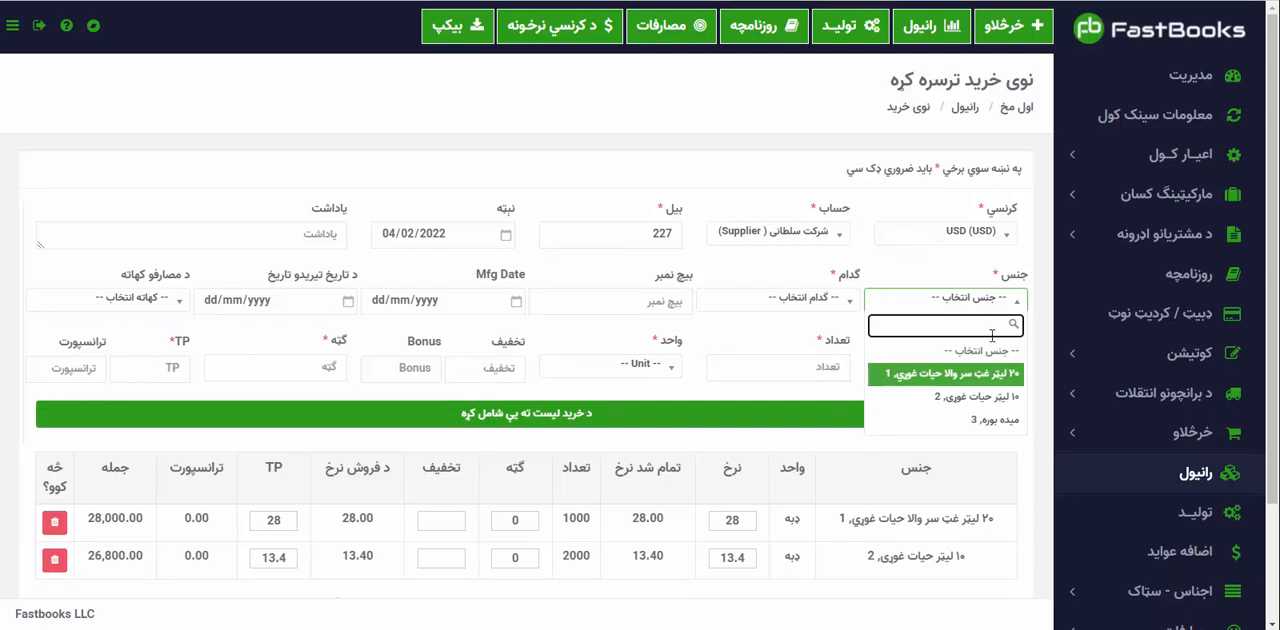
pyautogui.click(995, 419)
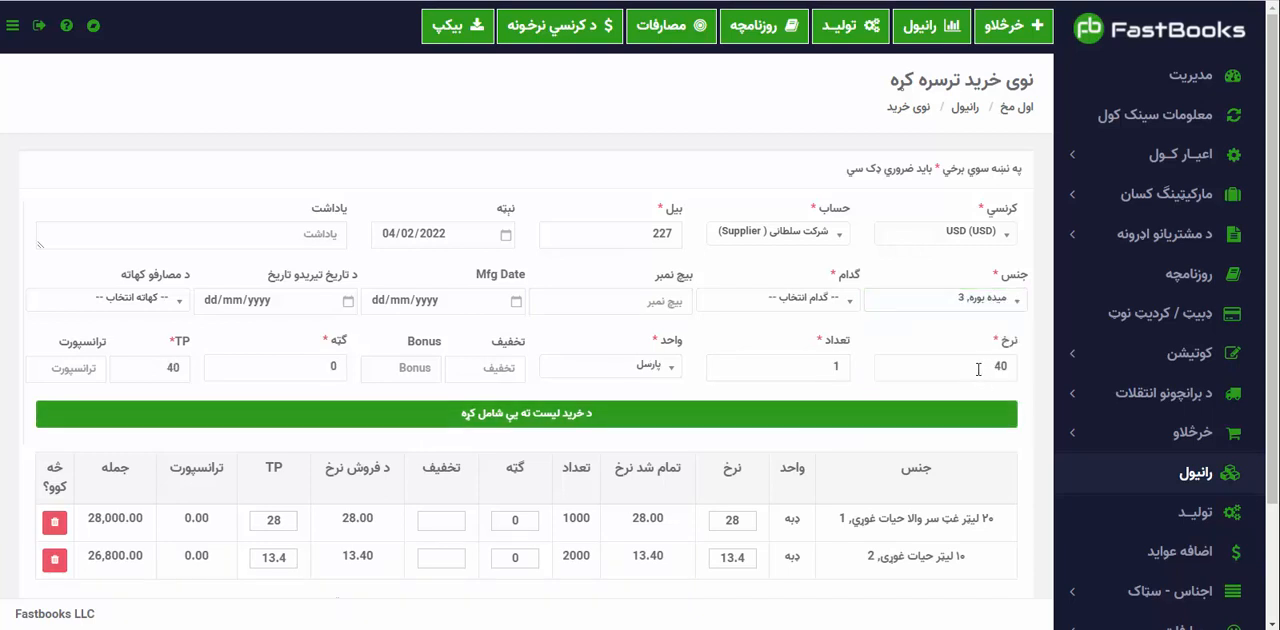
pyautogui.click(965, 300)
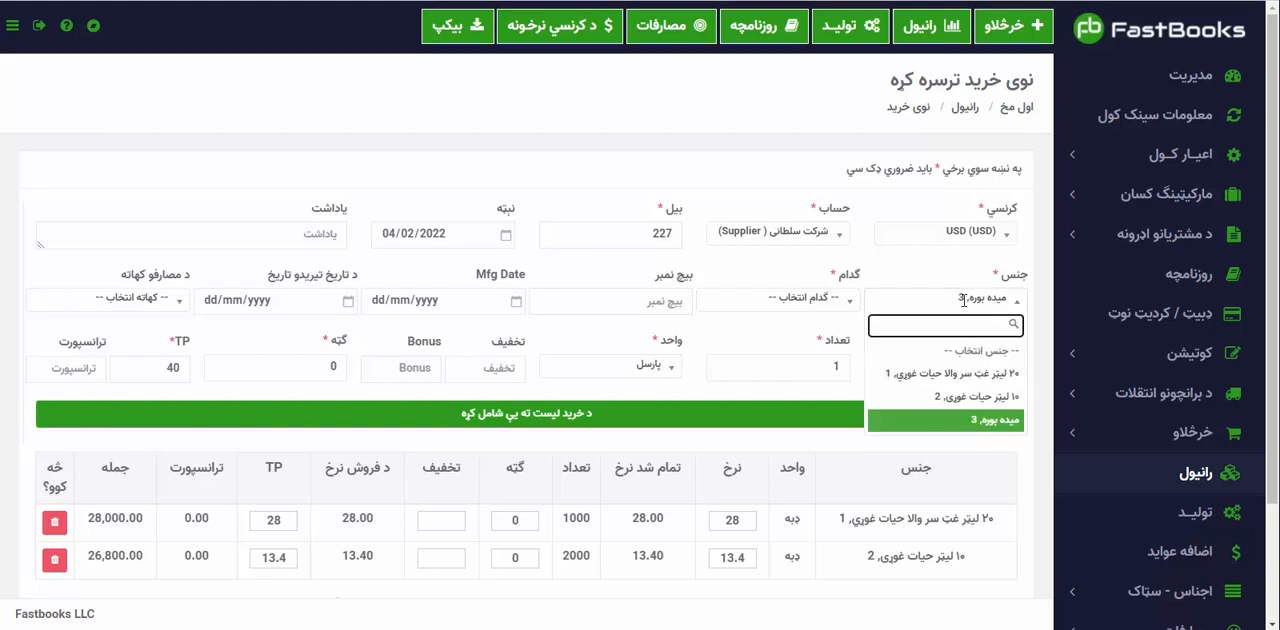
pyautogui.click(963, 300)
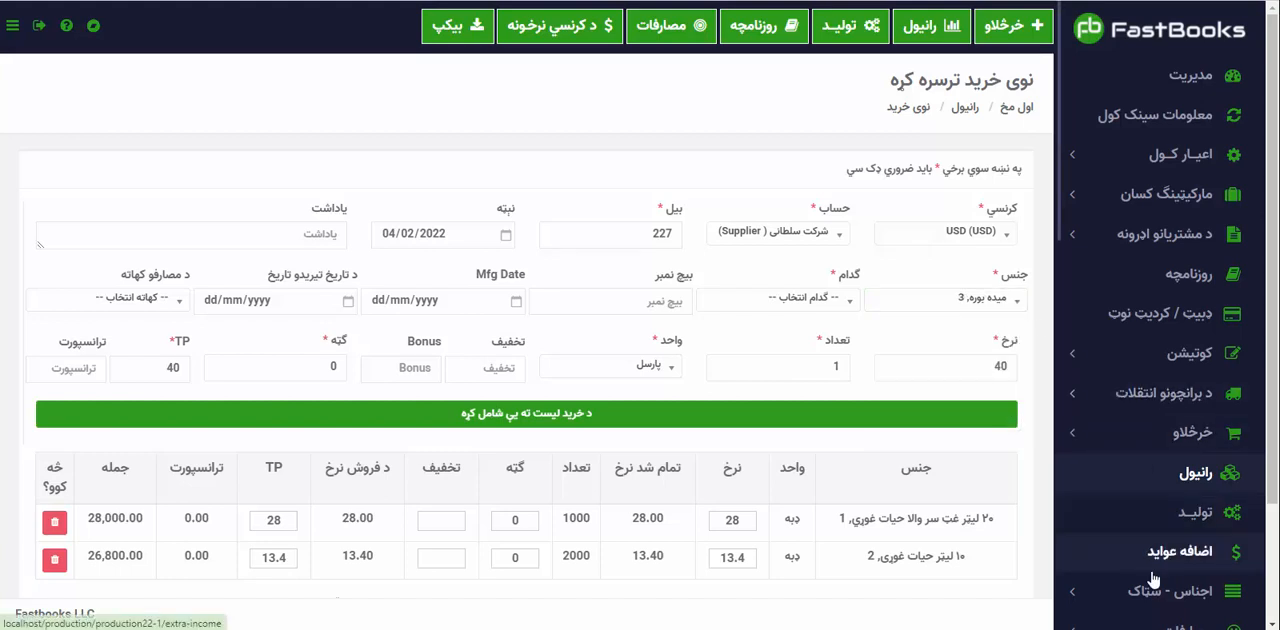
pyautogui.scroll(-3, 1119, 540)
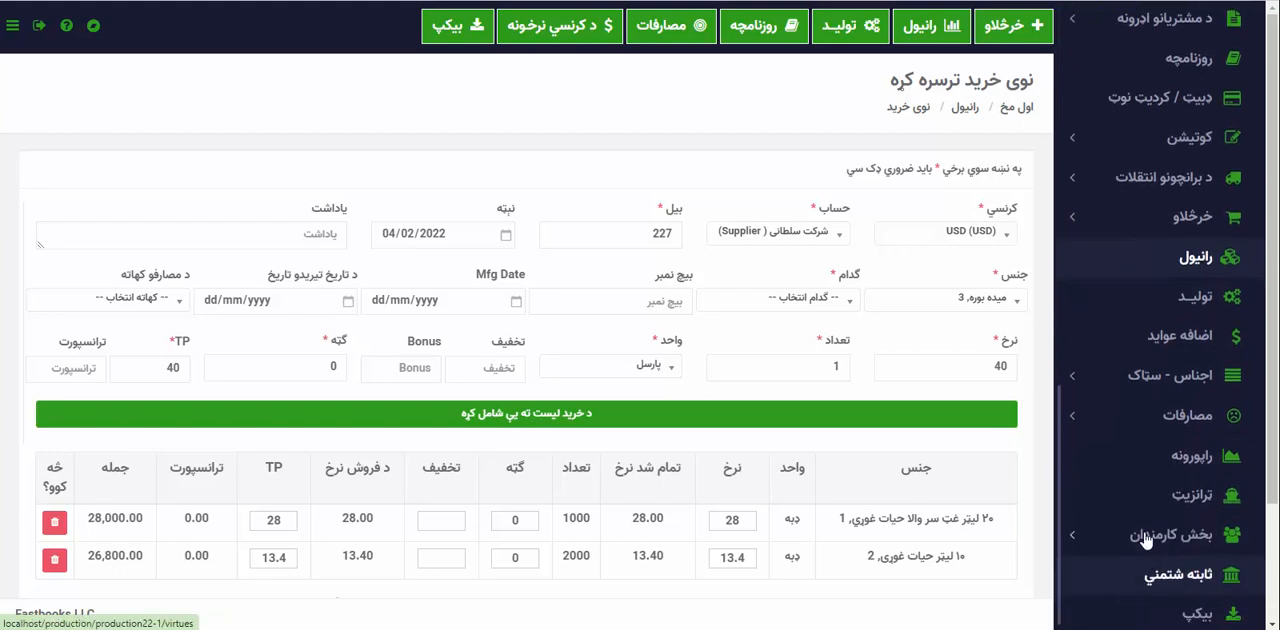
pyautogui.click(1101, 388)
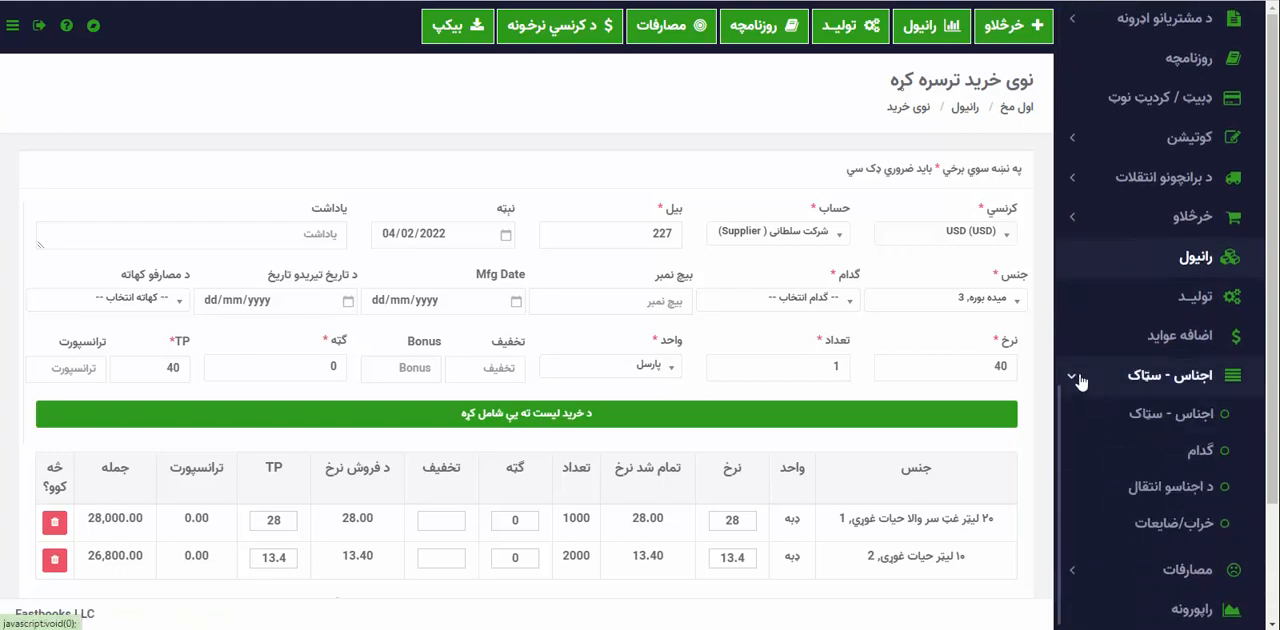
pyautogui.click(1079, 380)
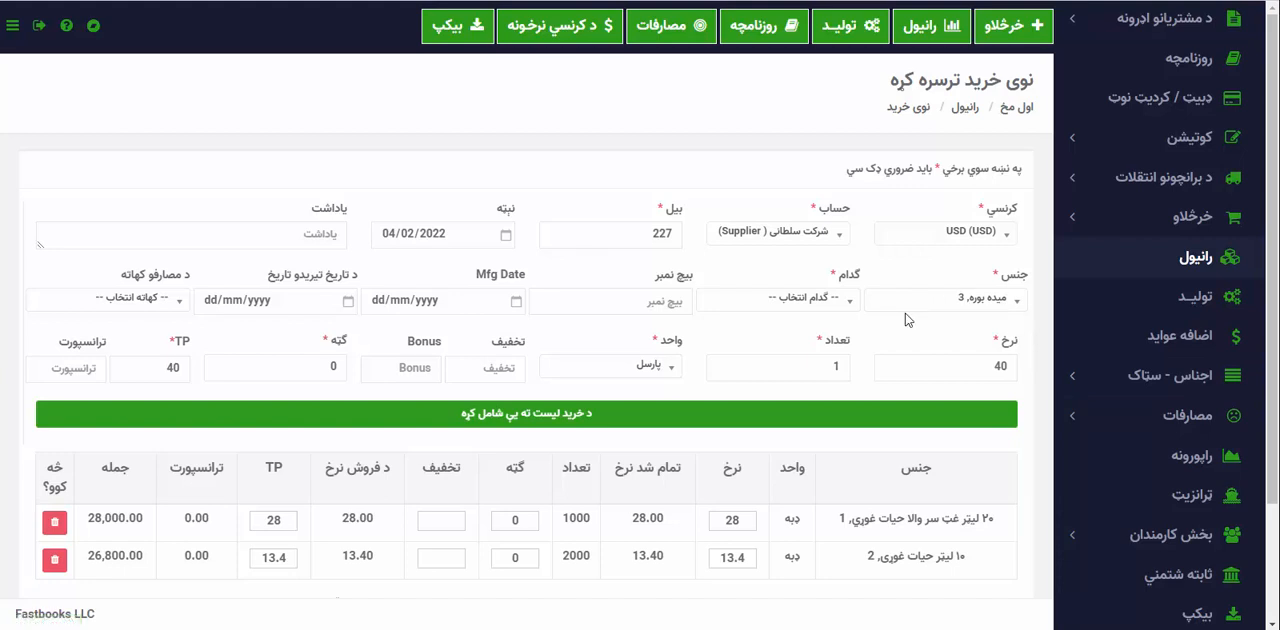
# Assign warehouse اولیا منډی and batch number 456 to the میده بوره line.
pyautogui.click(820, 291)
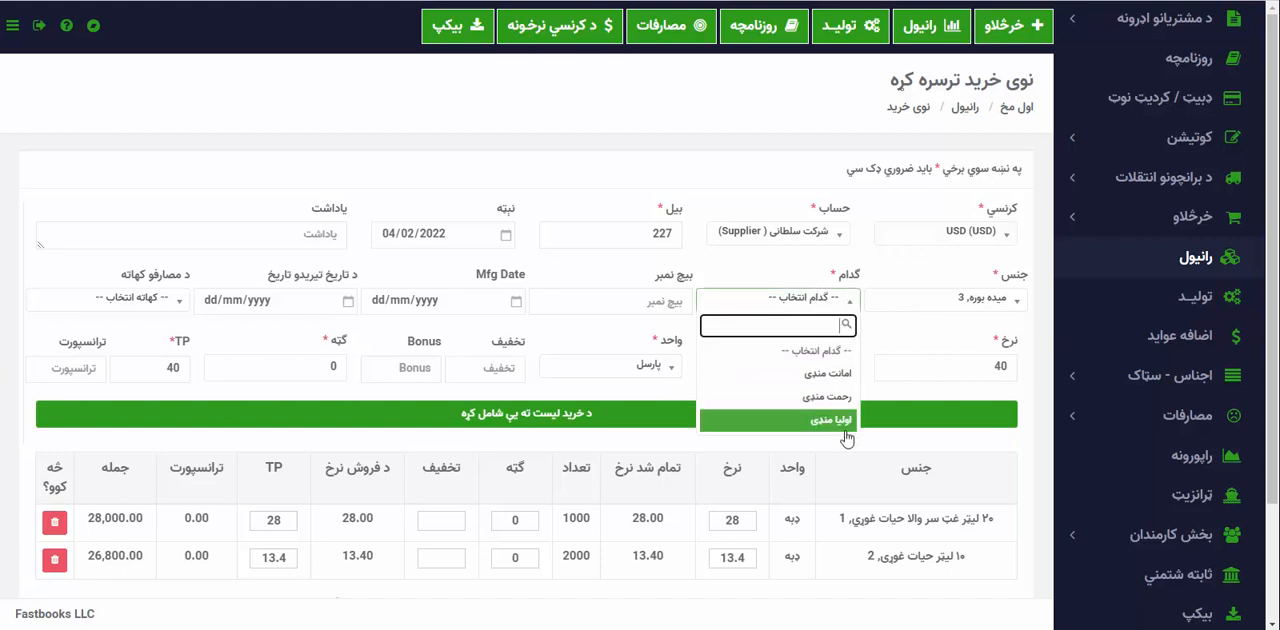
pyautogui.click(765, 428)
pyautogui.click(621, 293)
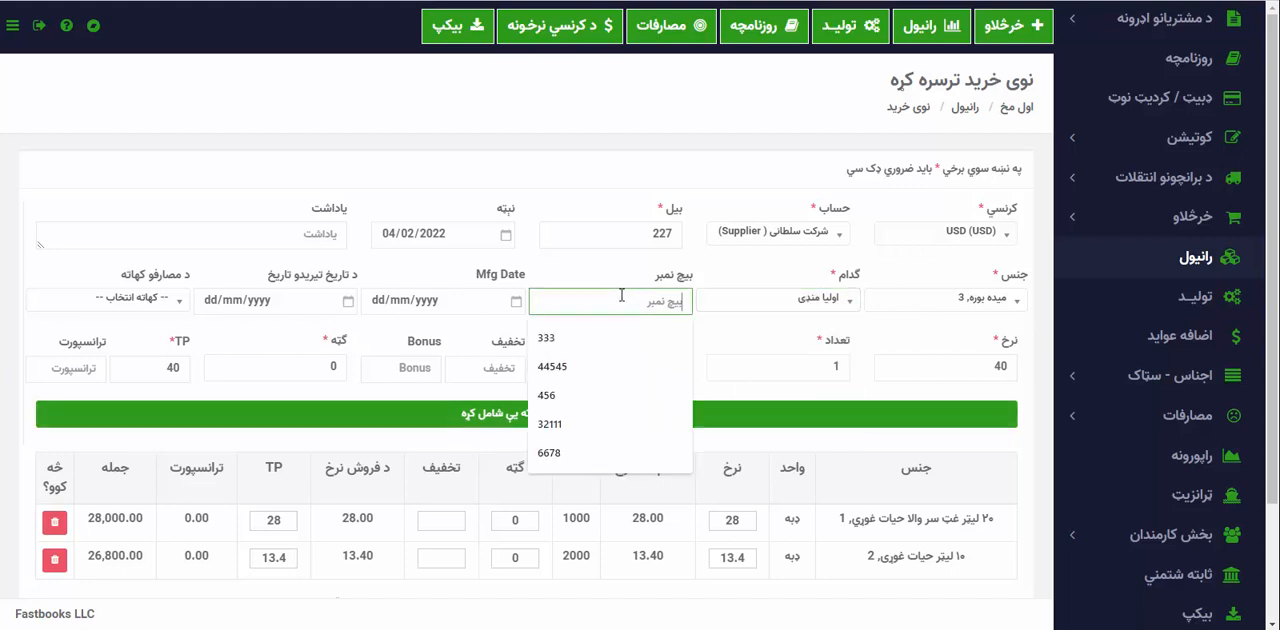
pyautogui.click(569, 410)
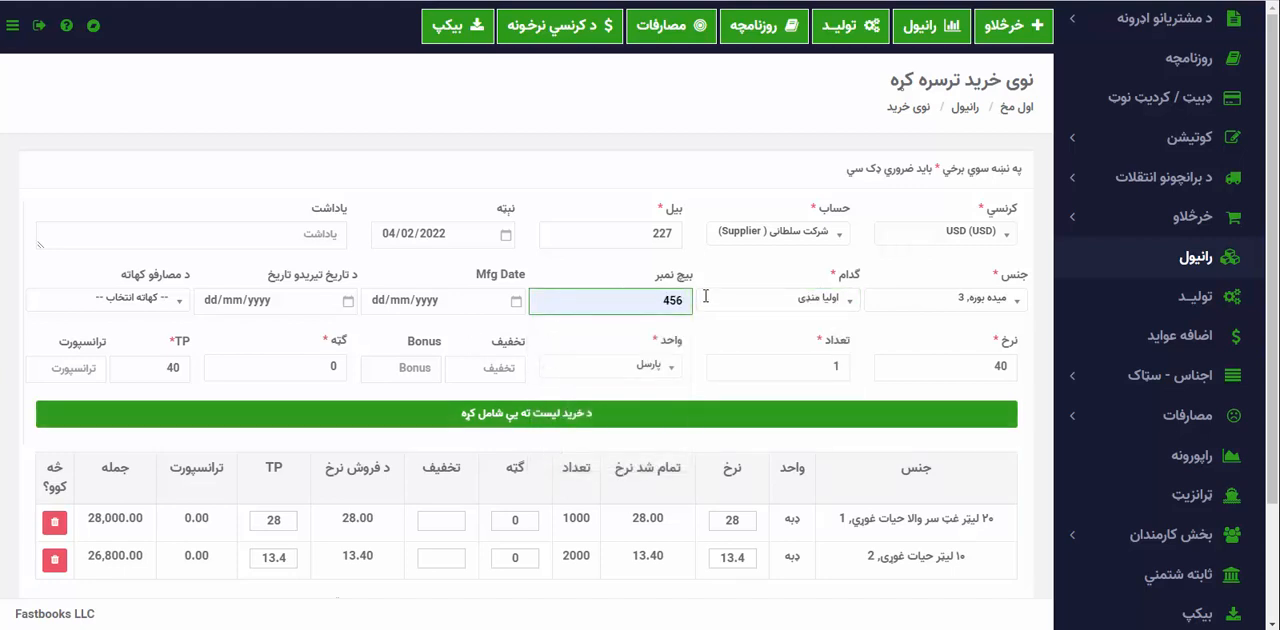
# Give the میده بوره line a rate of 38, quantity 500 and TP 38, and add it to the purchase list.
pyautogui.moveTo(962, 370); pyautogui.dragTo(1017, 372)
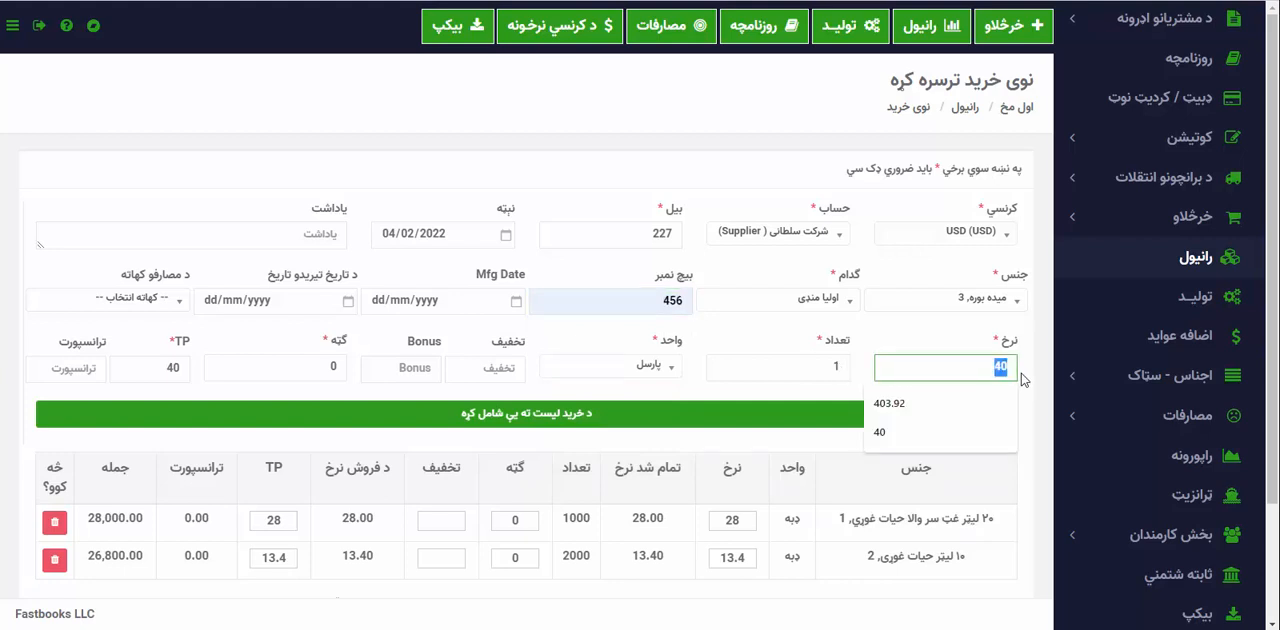
pyautogui.write('4')
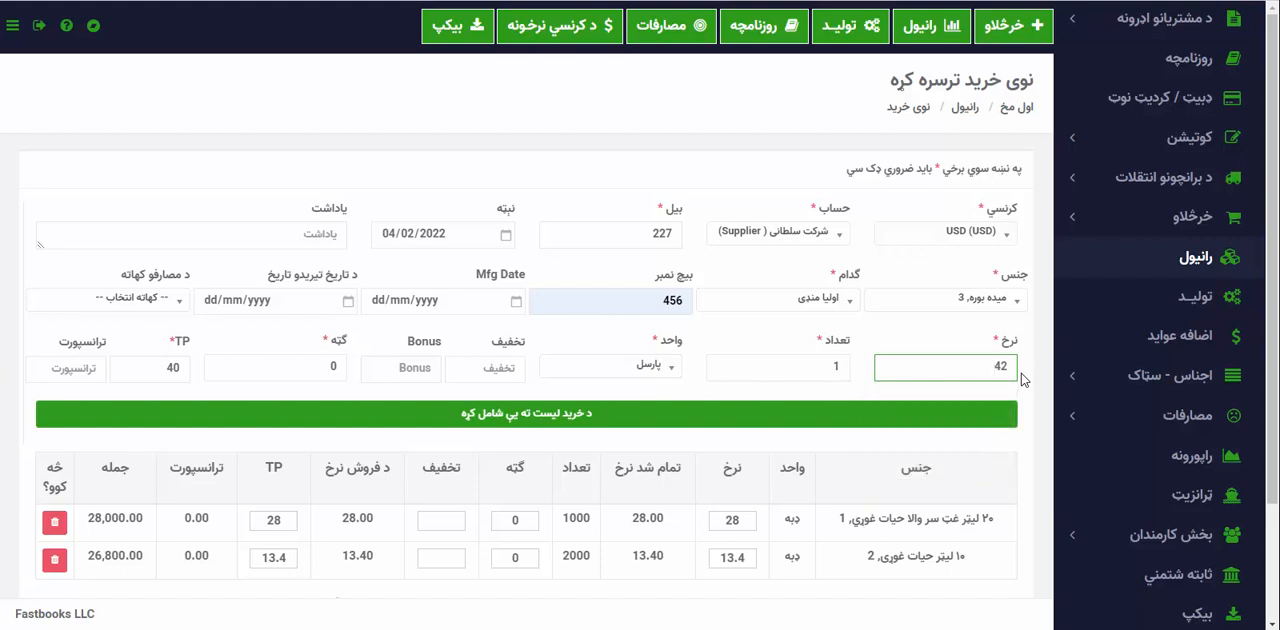
pyautogui.press('BackSpace')
pyautogui.write('38')
pyautogui.press('Tab')
pyautogui.write('500')
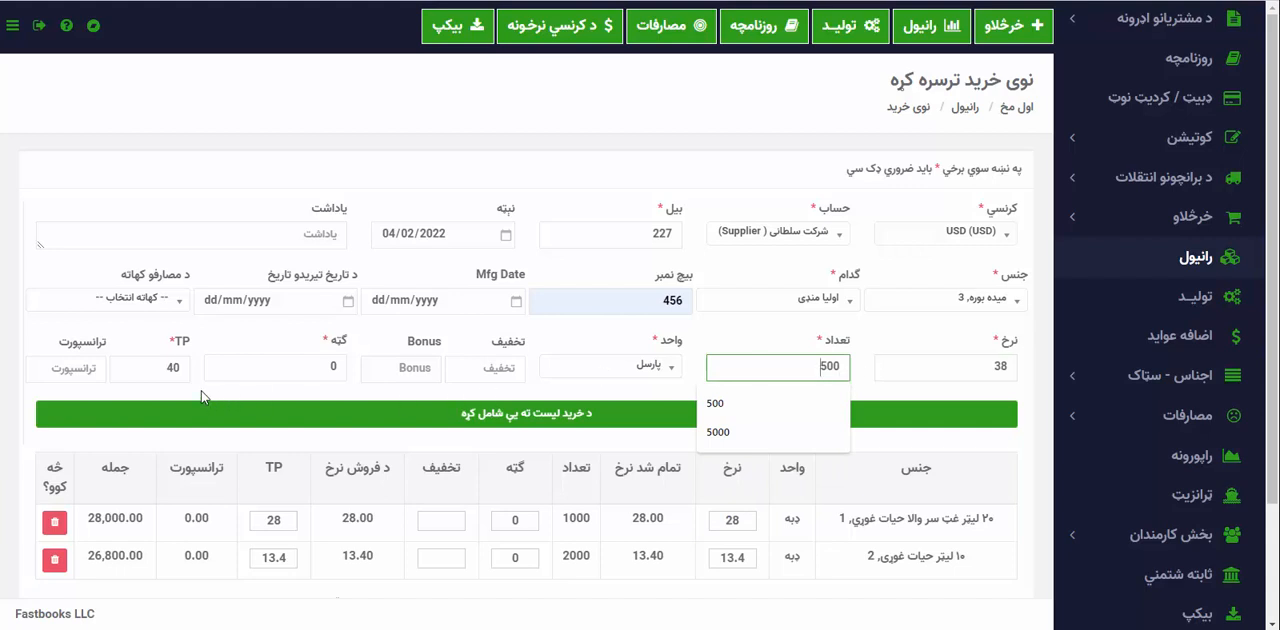
pyautogui.click(165, 368)
pyautogui.write('38')
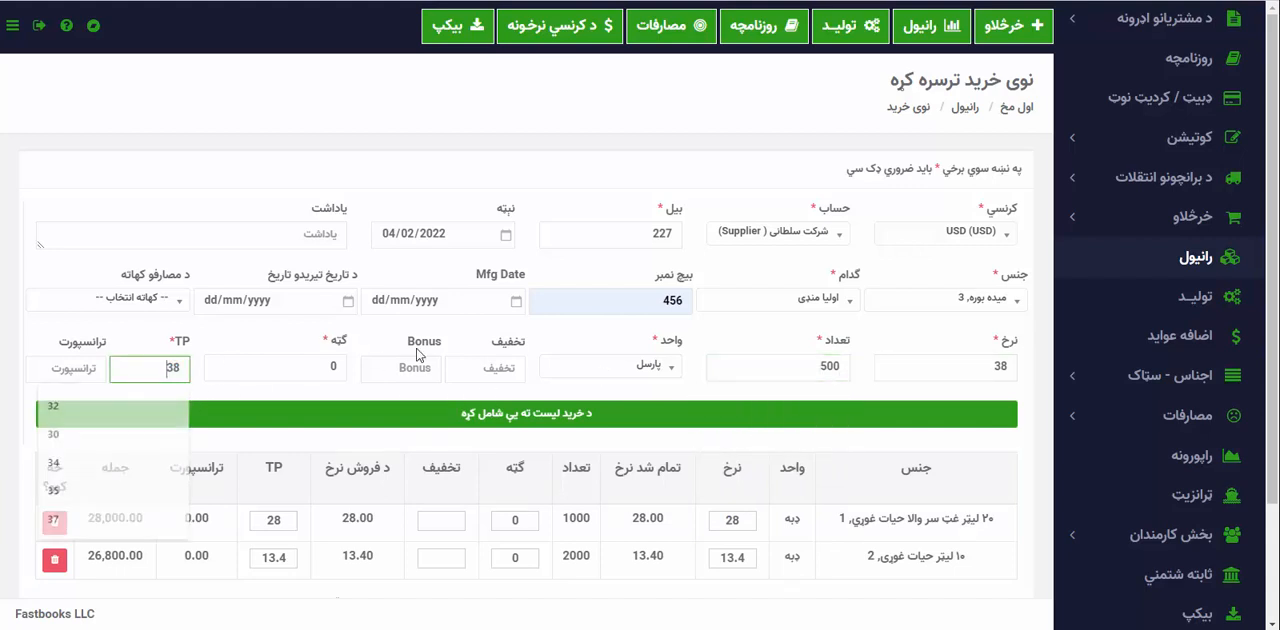
pyautogui.click(506, 413)
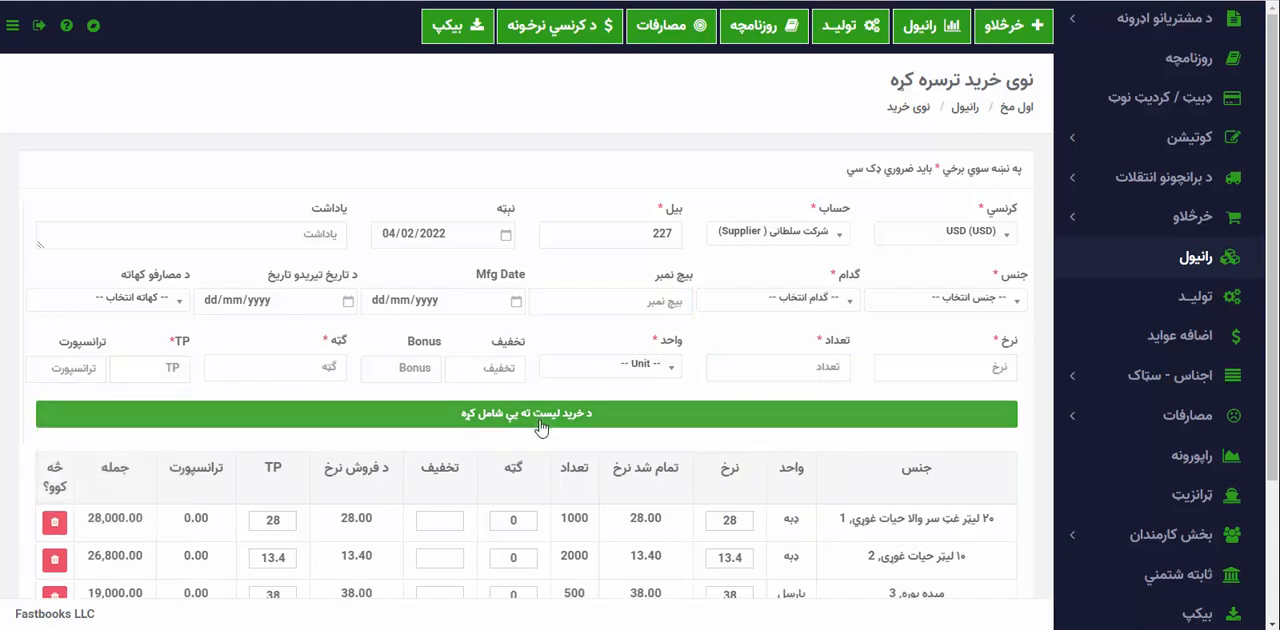
# Save and print the three-item purchase without entering a received payment.
pyautogui.scroll(-2, 506, 555)
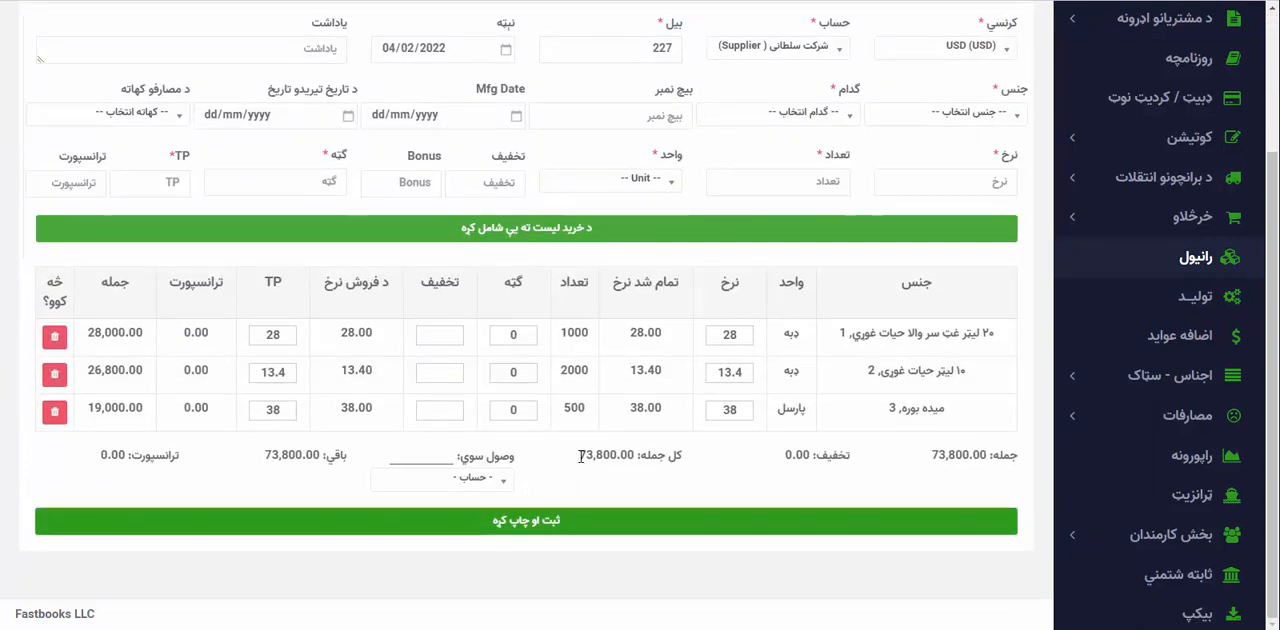
pyautogui.click(427, 453)
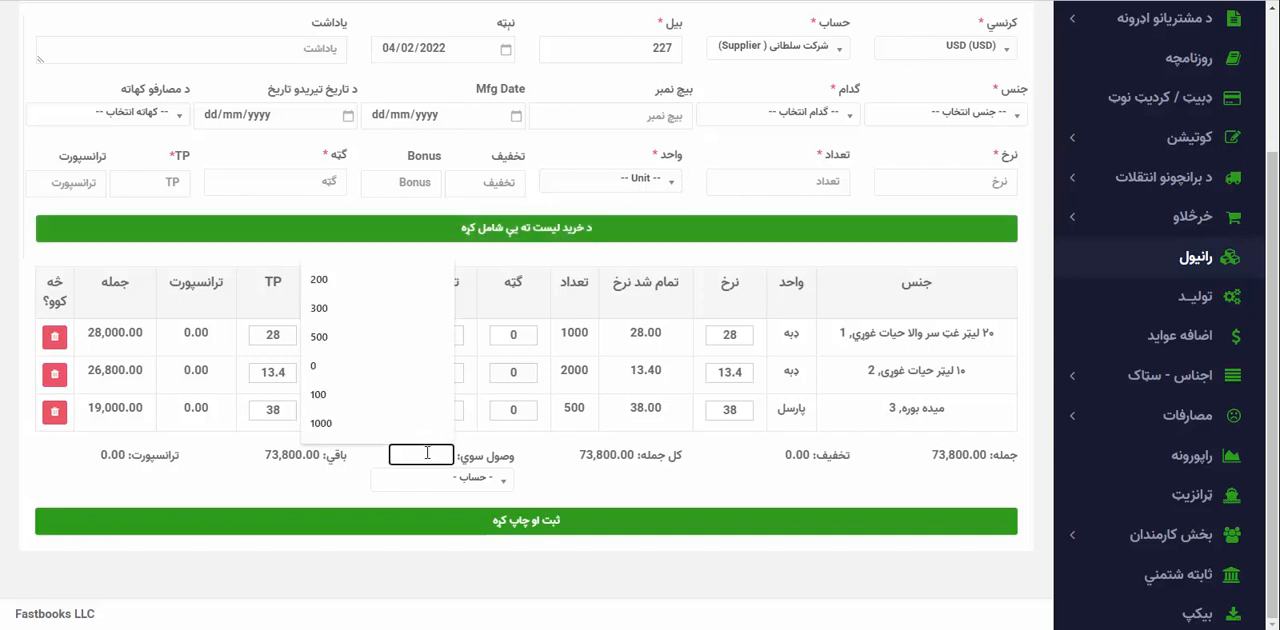
pyautogui.click(537, 515)
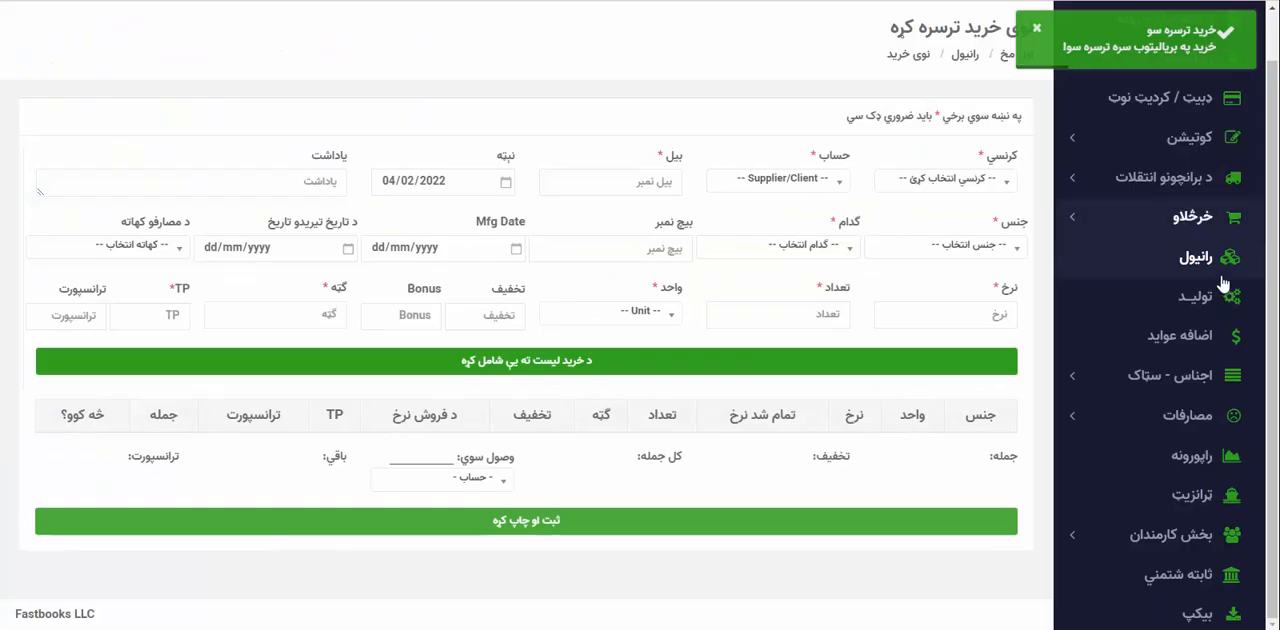
# Mark the pending USD purchase from شرکت سلطانی as passed and return to the list of passed purchases.
pyautogui.scroll(4, 1236, 304)
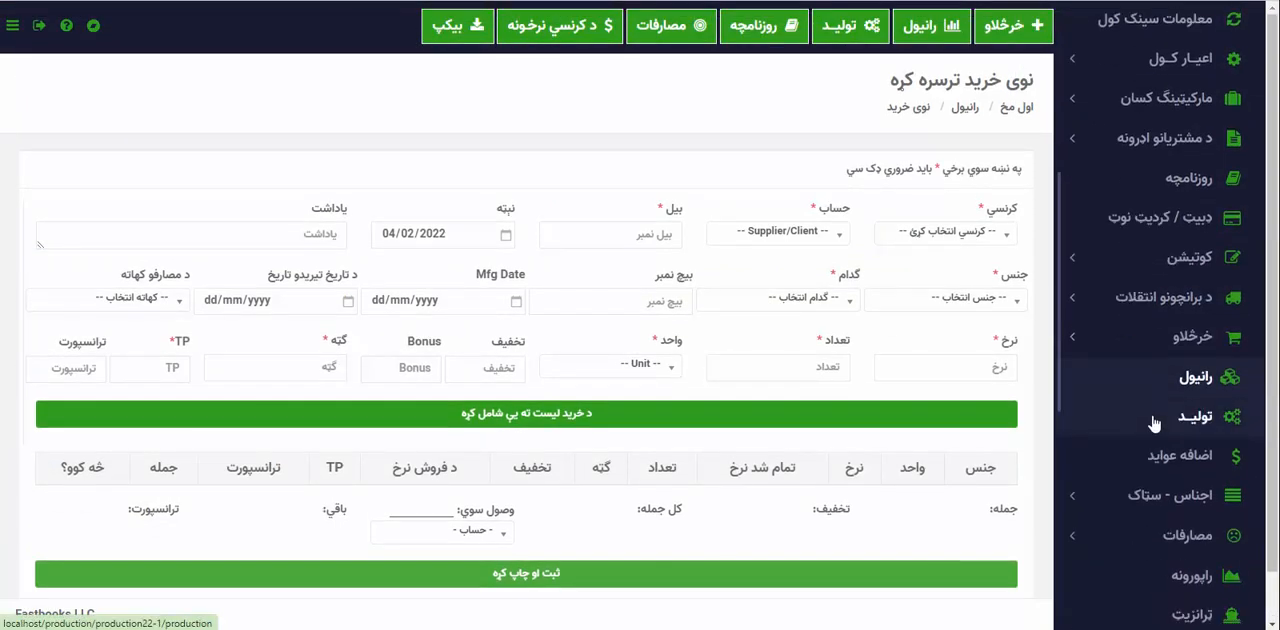
pyautogui.click(1165, 385)
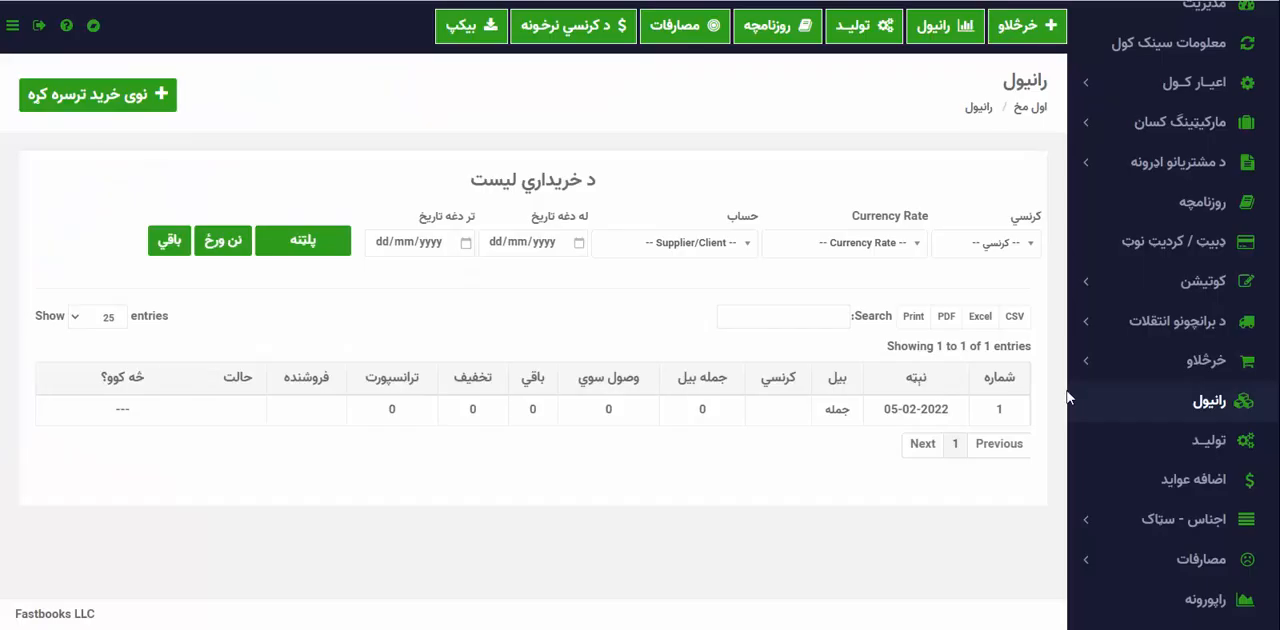
pyautogui.click(1172, 400)
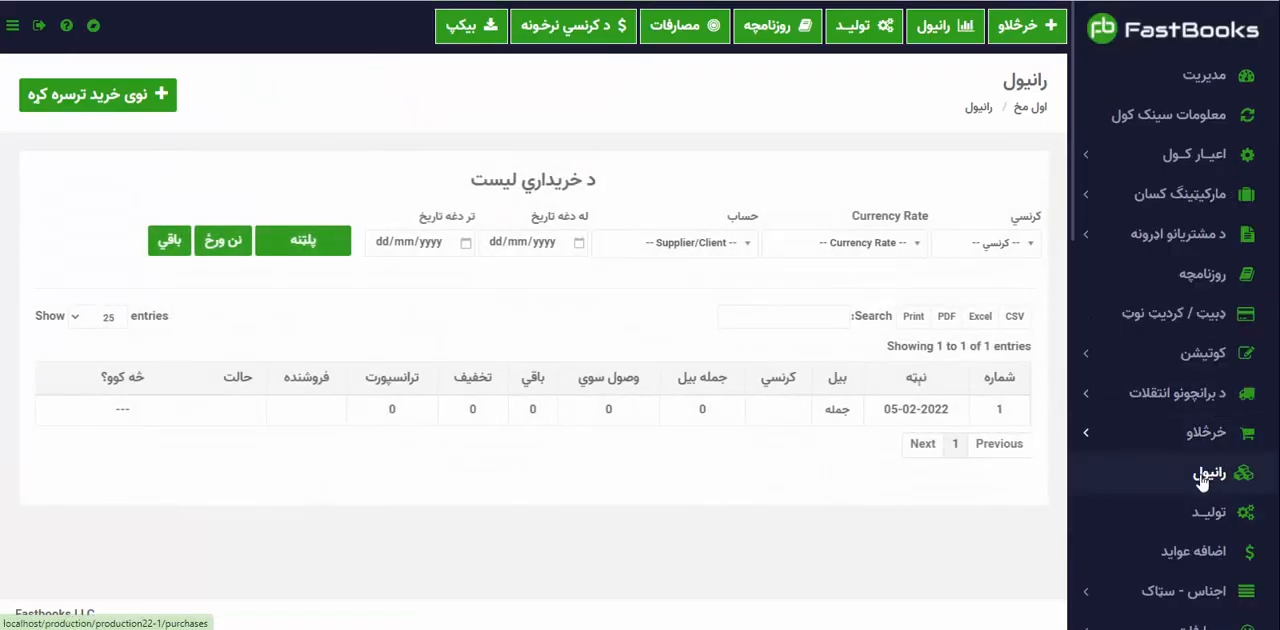
pyautogui.click(166, 253)
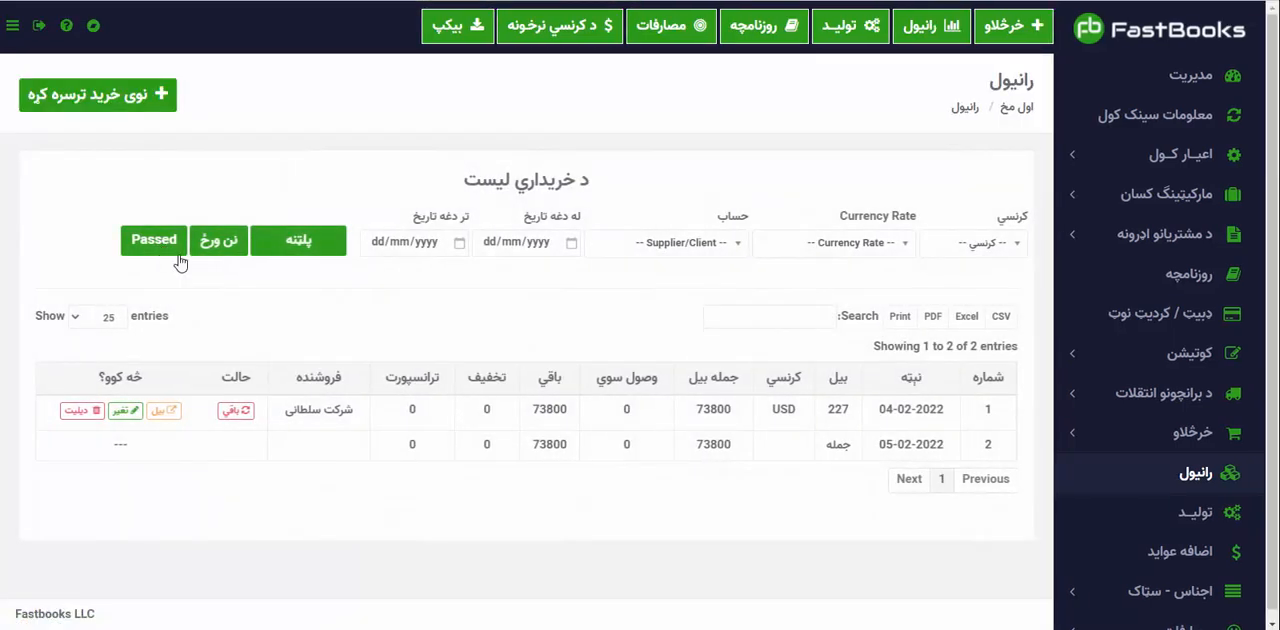
pyautogui.click(239, 412)
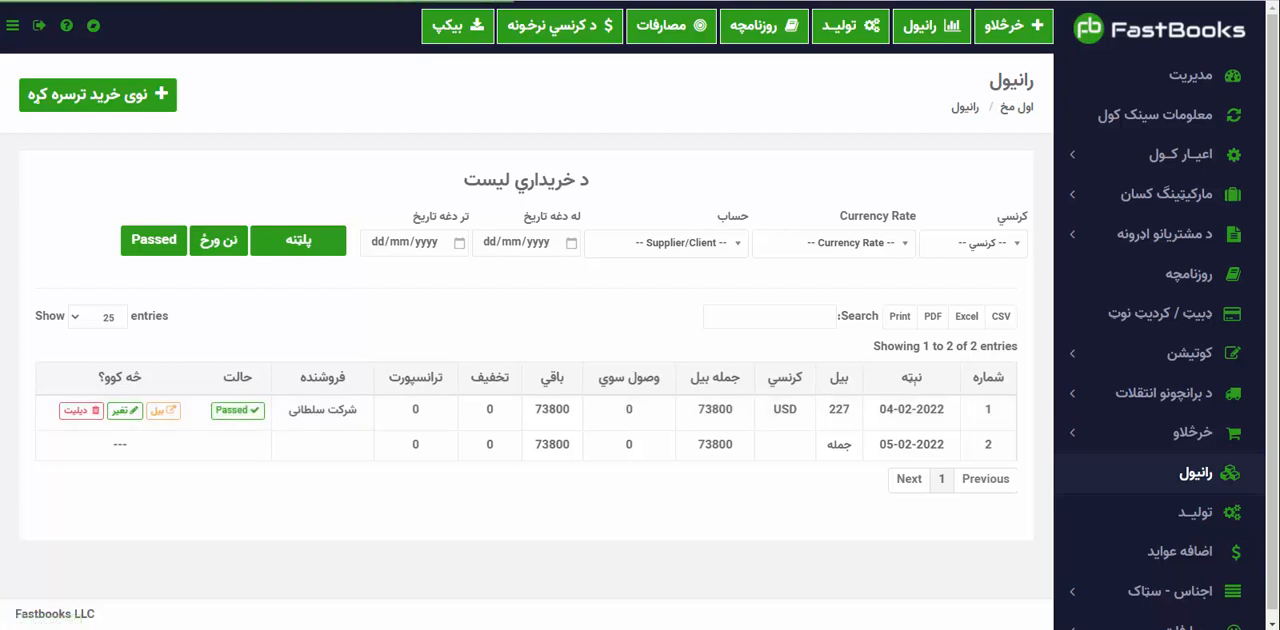
pyautogui.click(1196, 486)
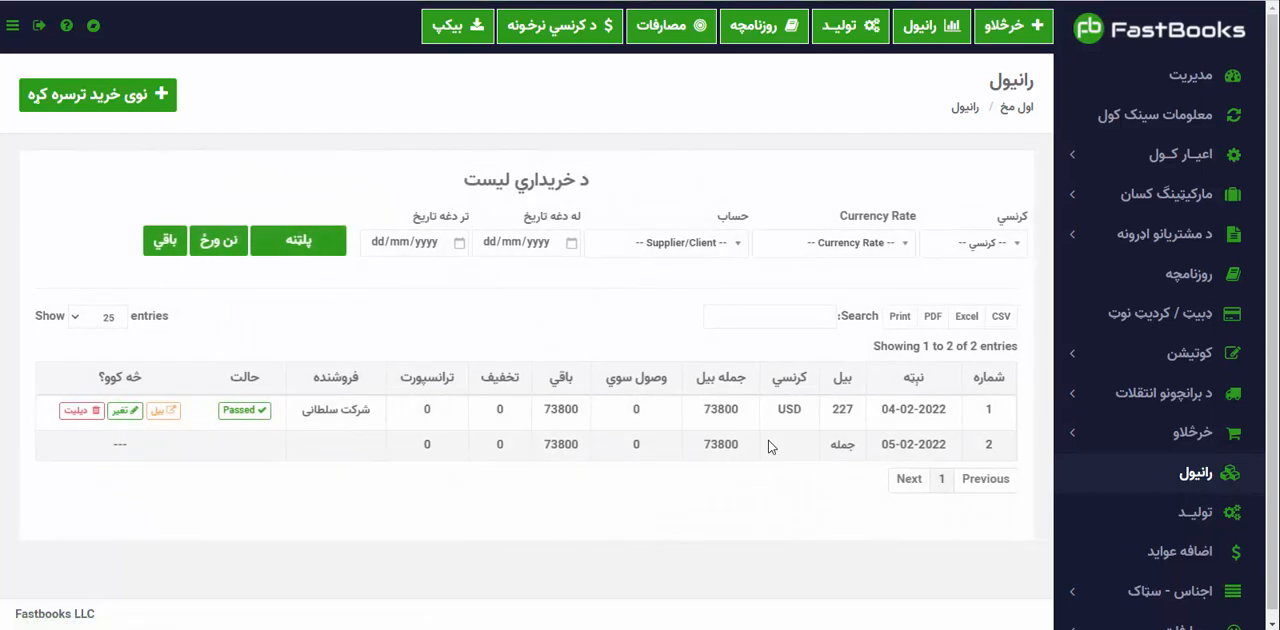
# Open the item stock list to check incoming, outgoing and available quantities.
pyautogui.scroll(-1, 768, 446)
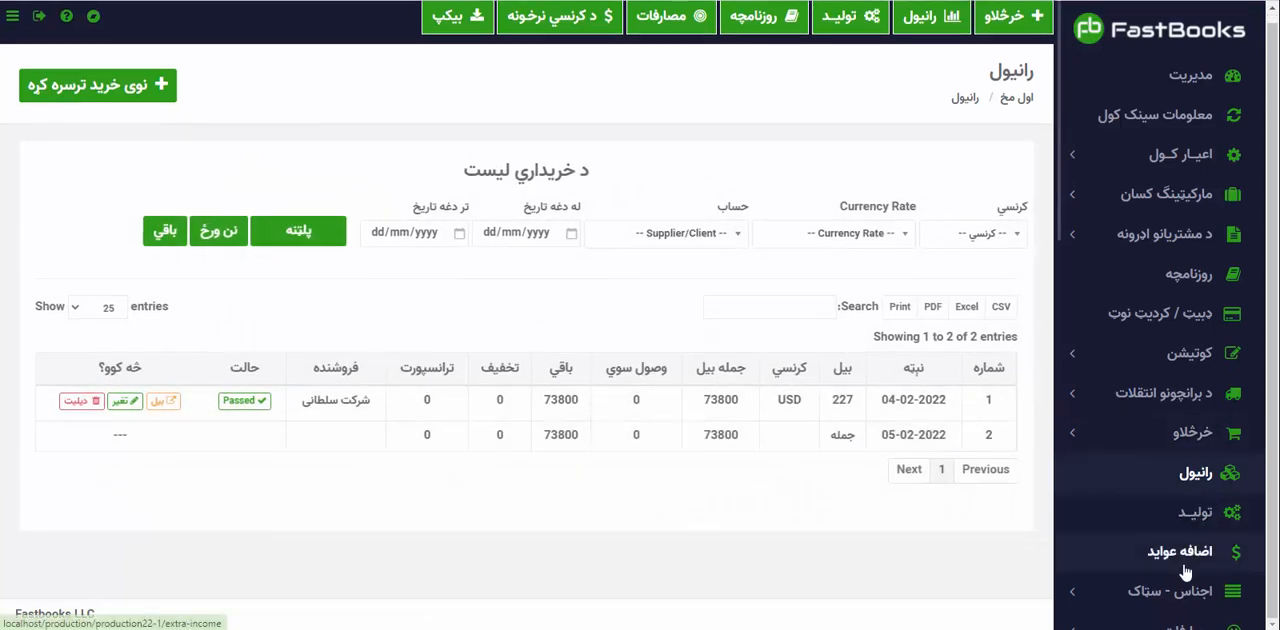
pyautogui.click(1130, 591)
pyautogui.click(1180, 533)
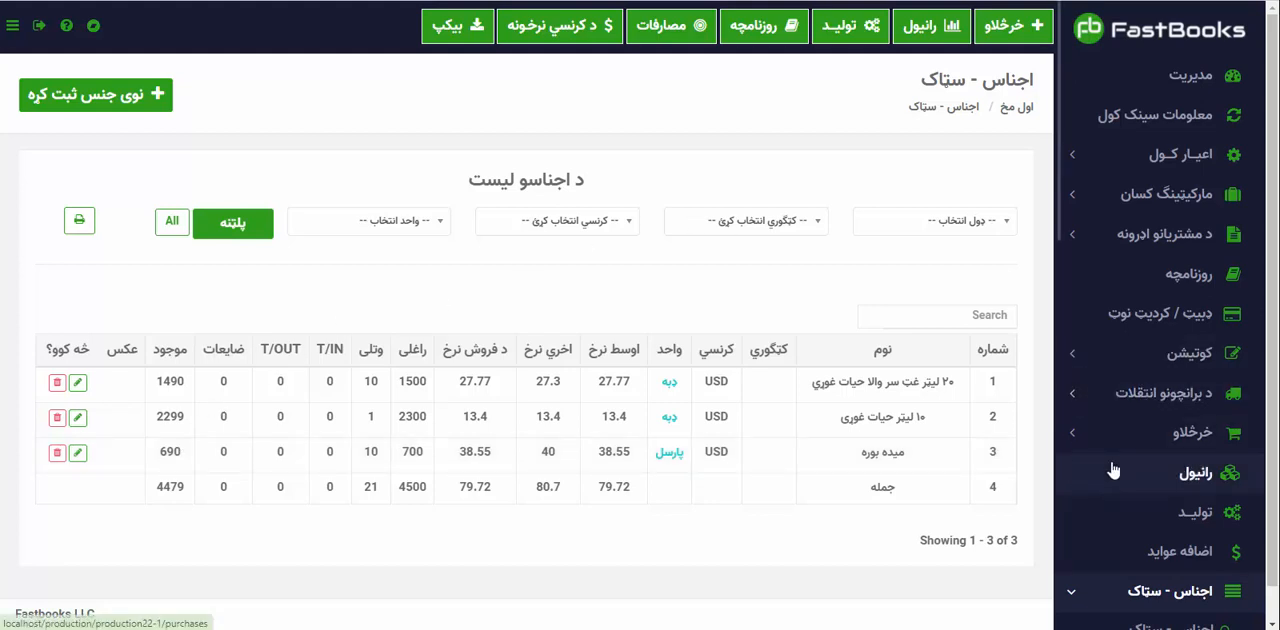
# Run the company accounts report for شرکت سلطانی in USD.
pyautogui.scroll(-2, 1115, 500)
pyautogui.scroll(-3, 1113, 470)
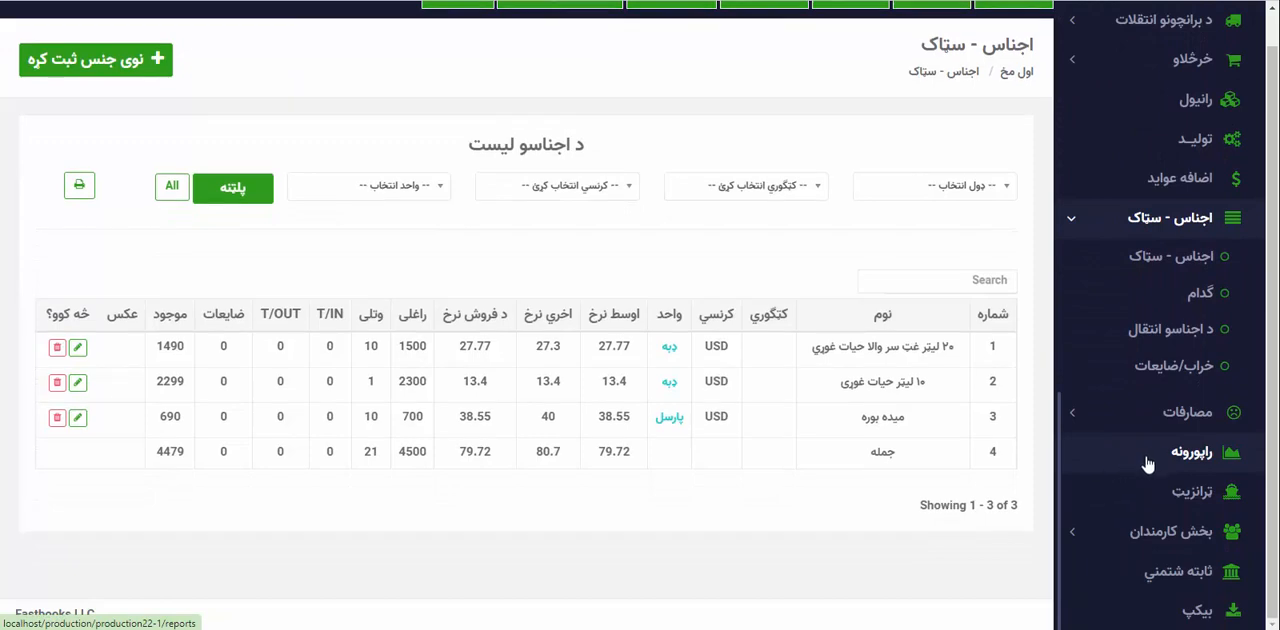
pyautogui.click(1196, 460)
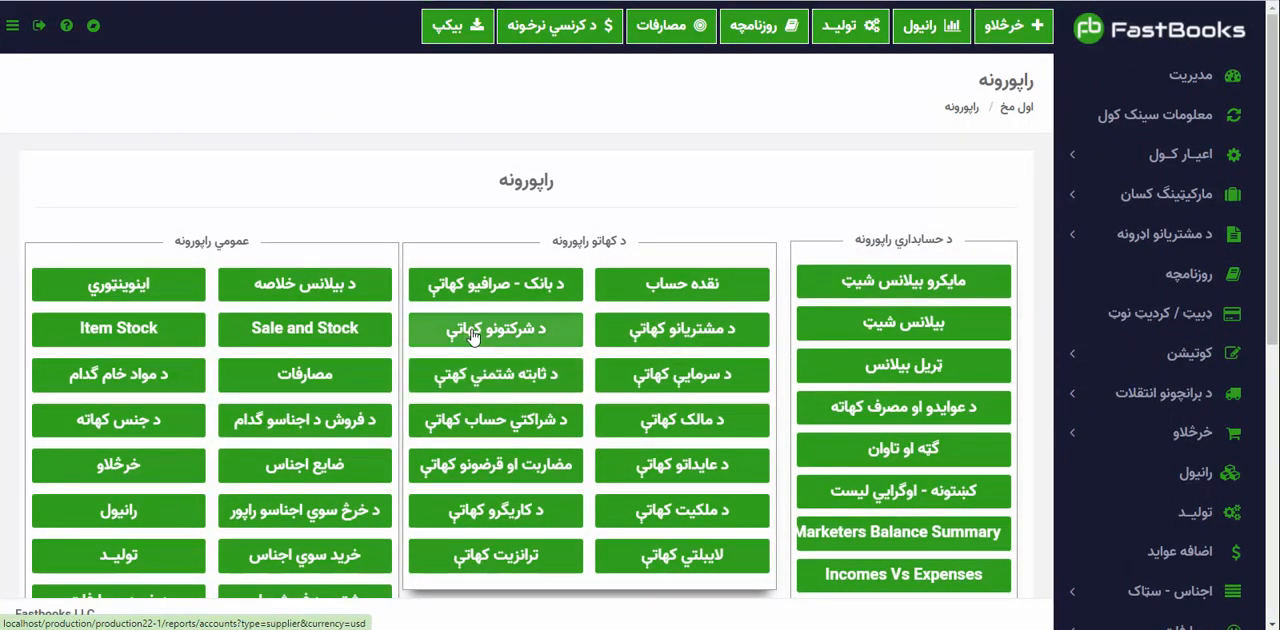
pyautogui.click(473, 337)
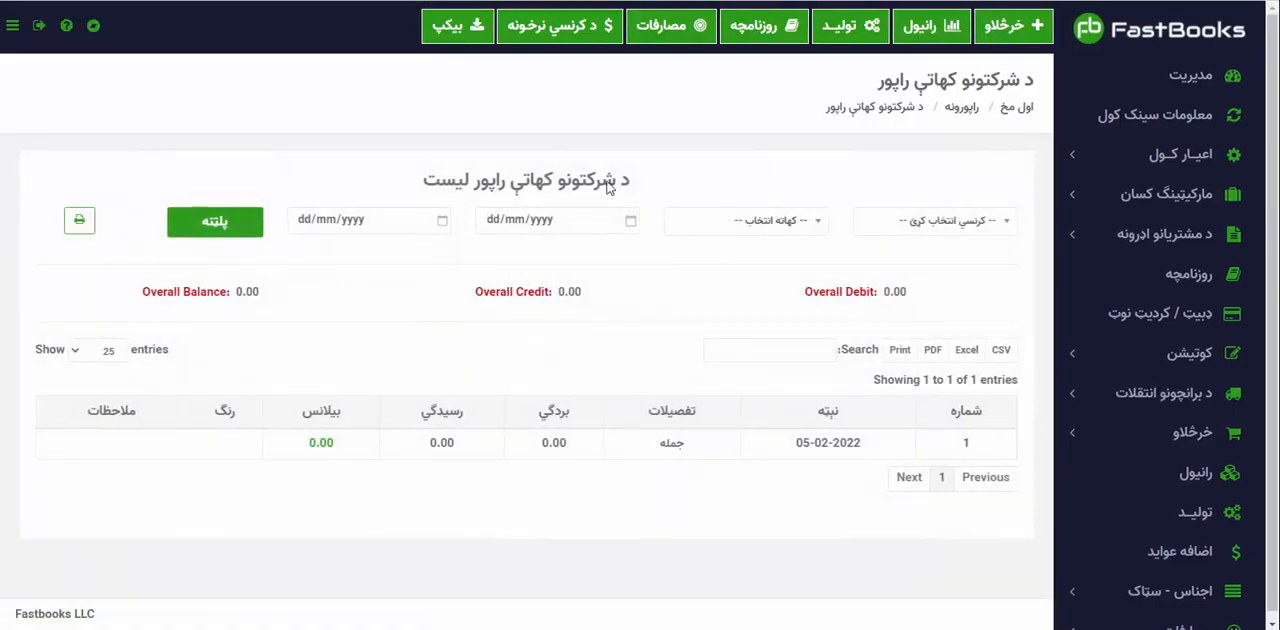
pyautogui.click(936, 220)
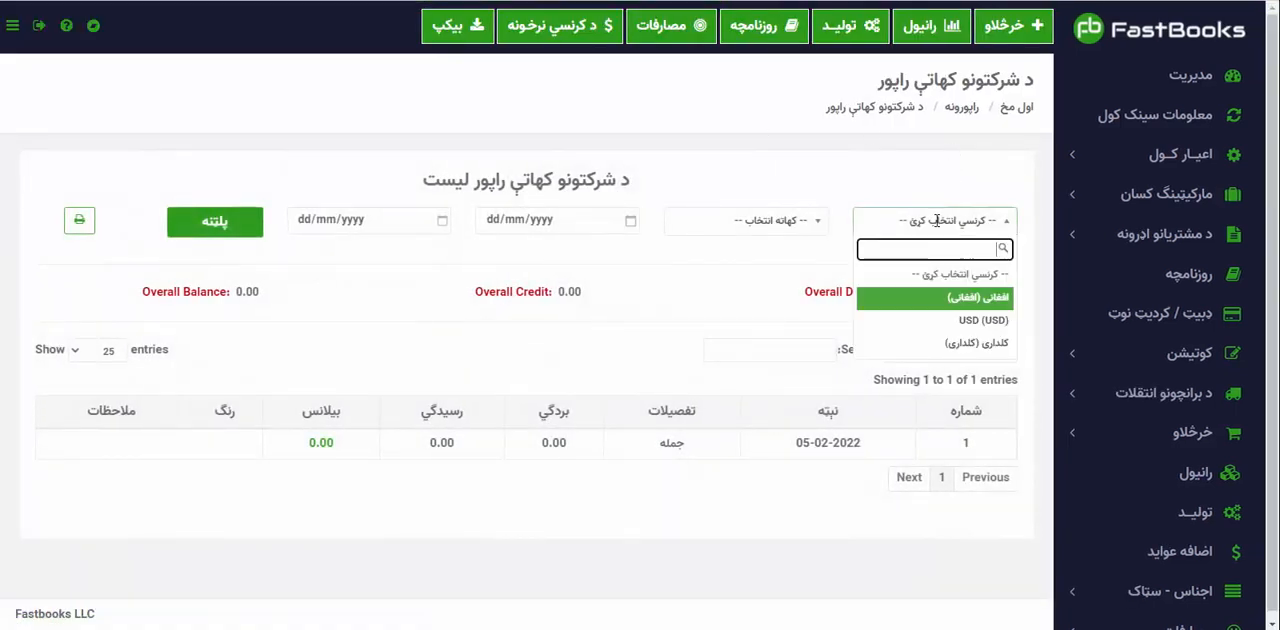
pyautogui.click(975, 321)
pyautogui.click(780, 228)
pyautogui.click(790, 320)
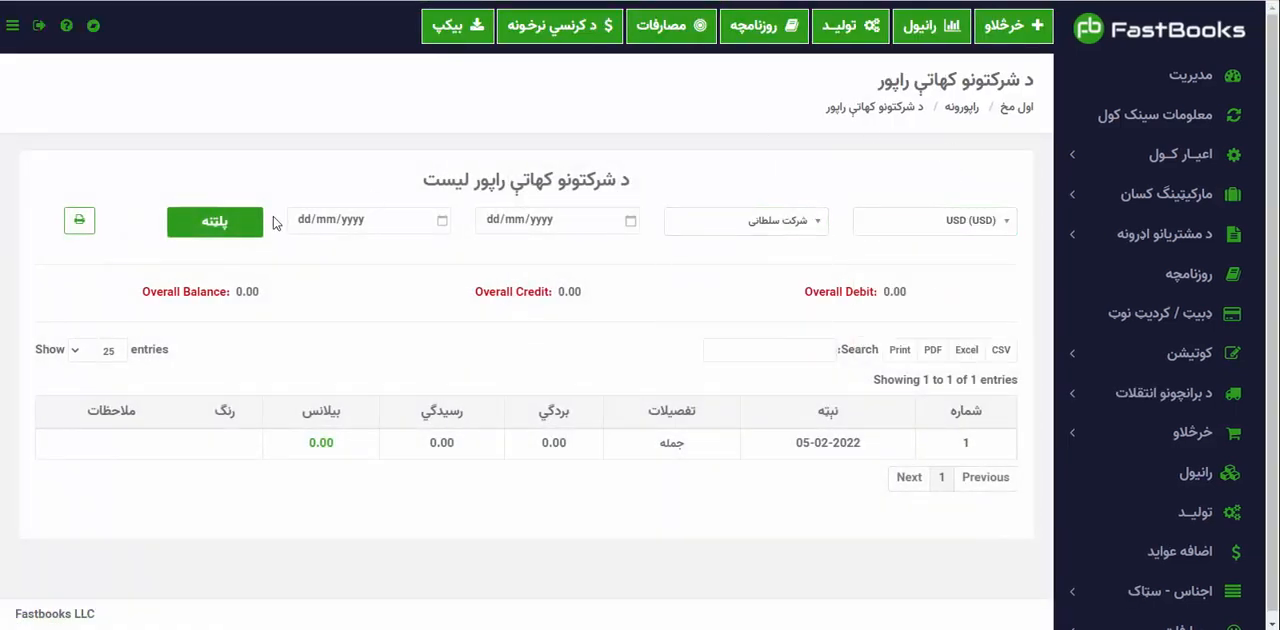
pyautogui.click(240, 222)
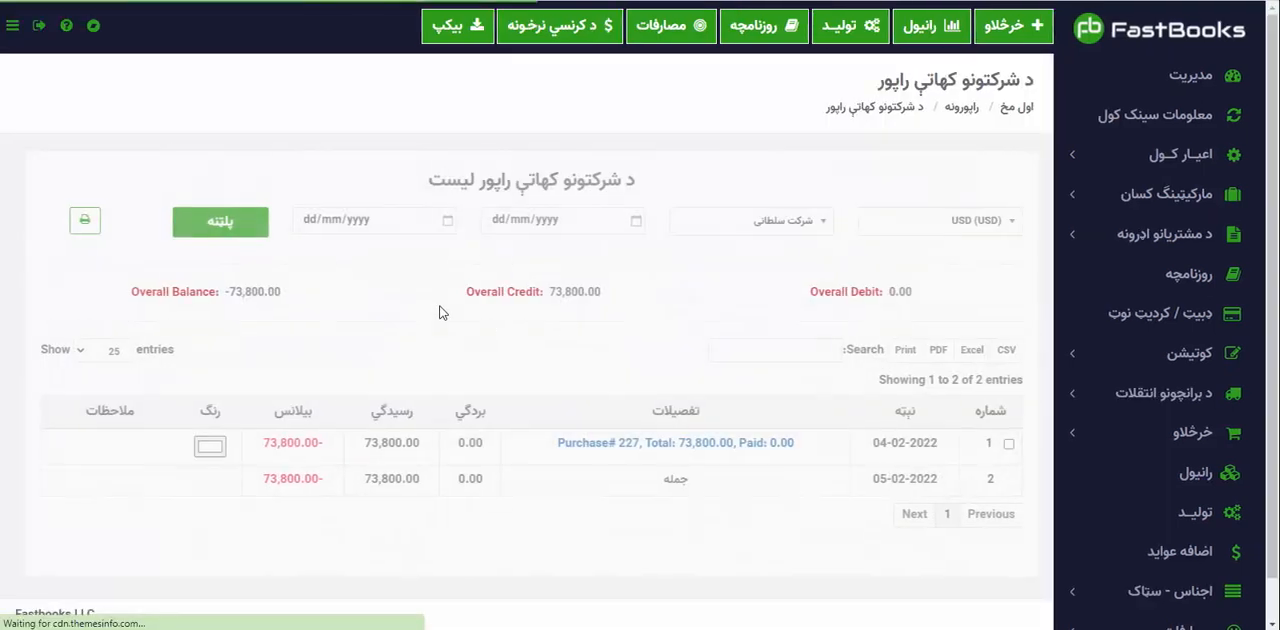
# Inspect the purchase invoice from the supplier's account report, close it and open the management dashboard.
pyautogui.click(591, 447)
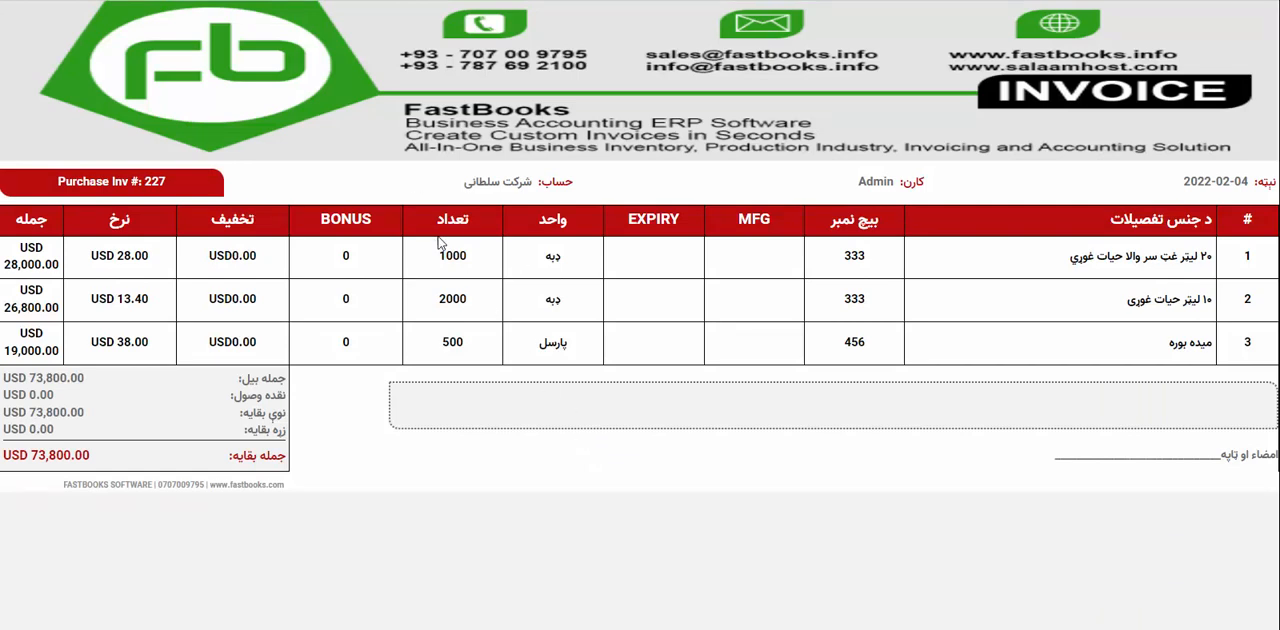
pyautogui.click(458, 0)
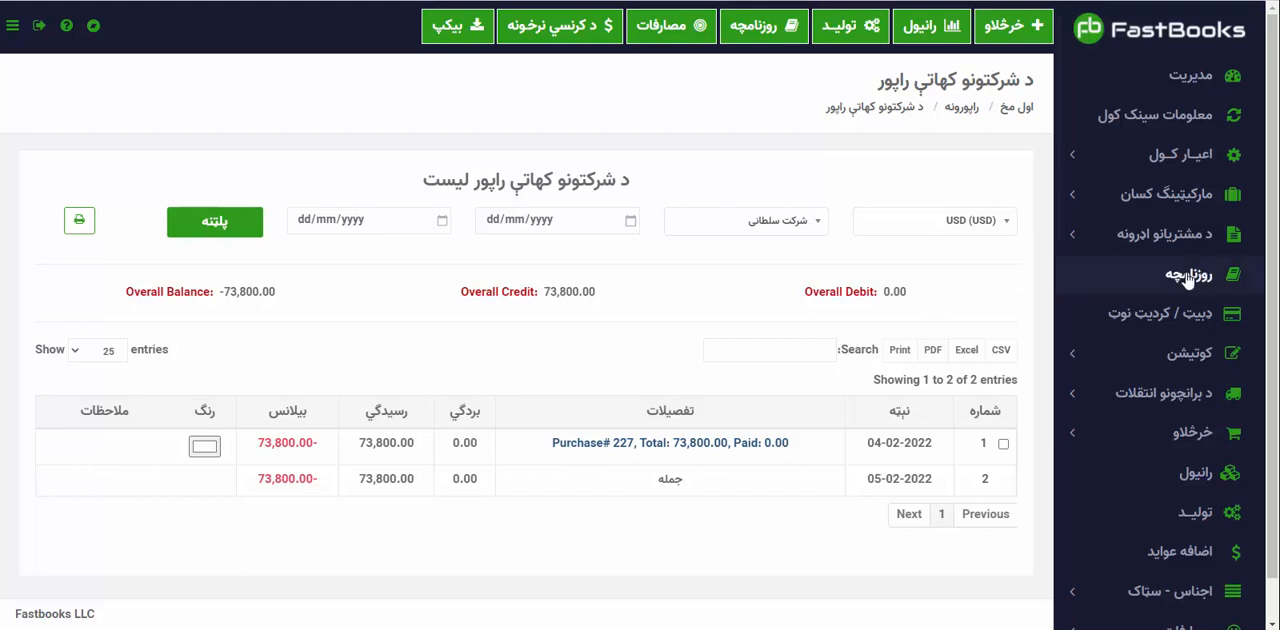
pyautogui.click(1190, 76)
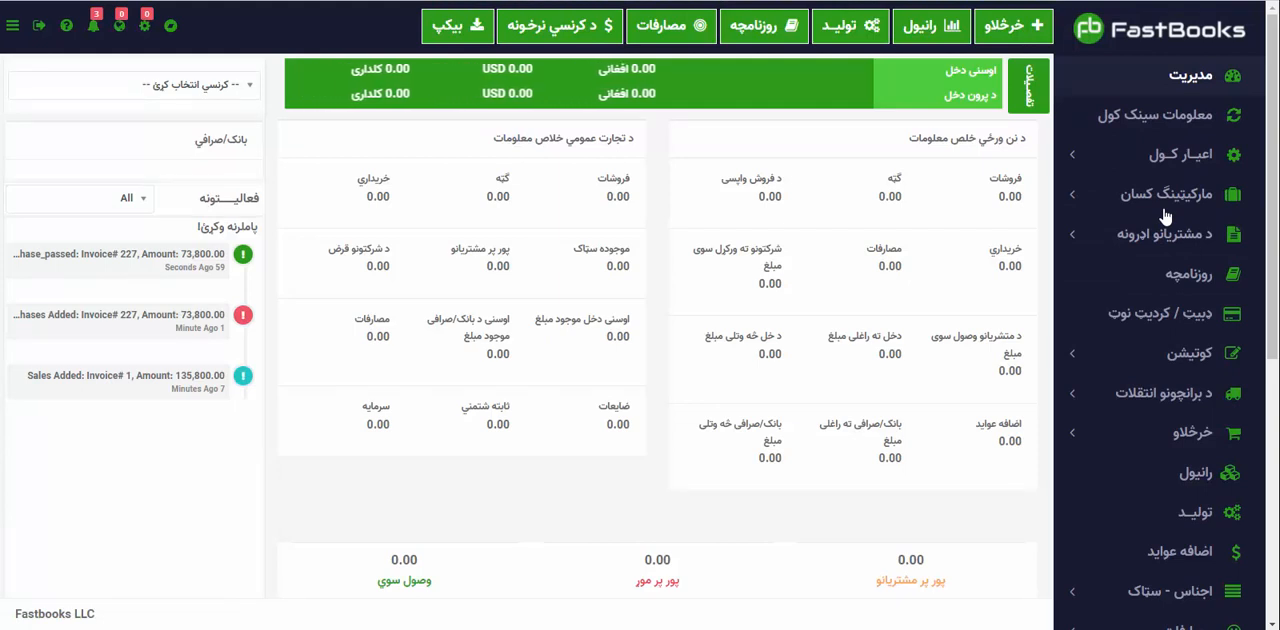
# Start a new journal (روزنامچه) entry dated 04/02/2022.
pyautogui.click(1172, 280)
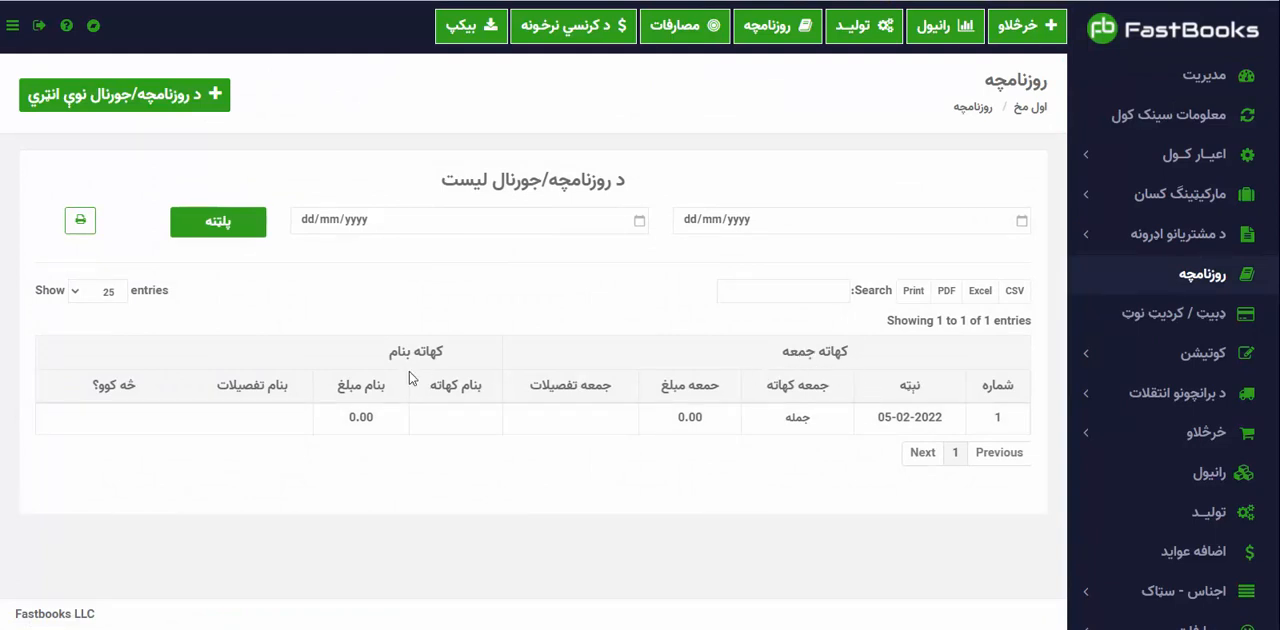
pyautogui.click(153, 97)
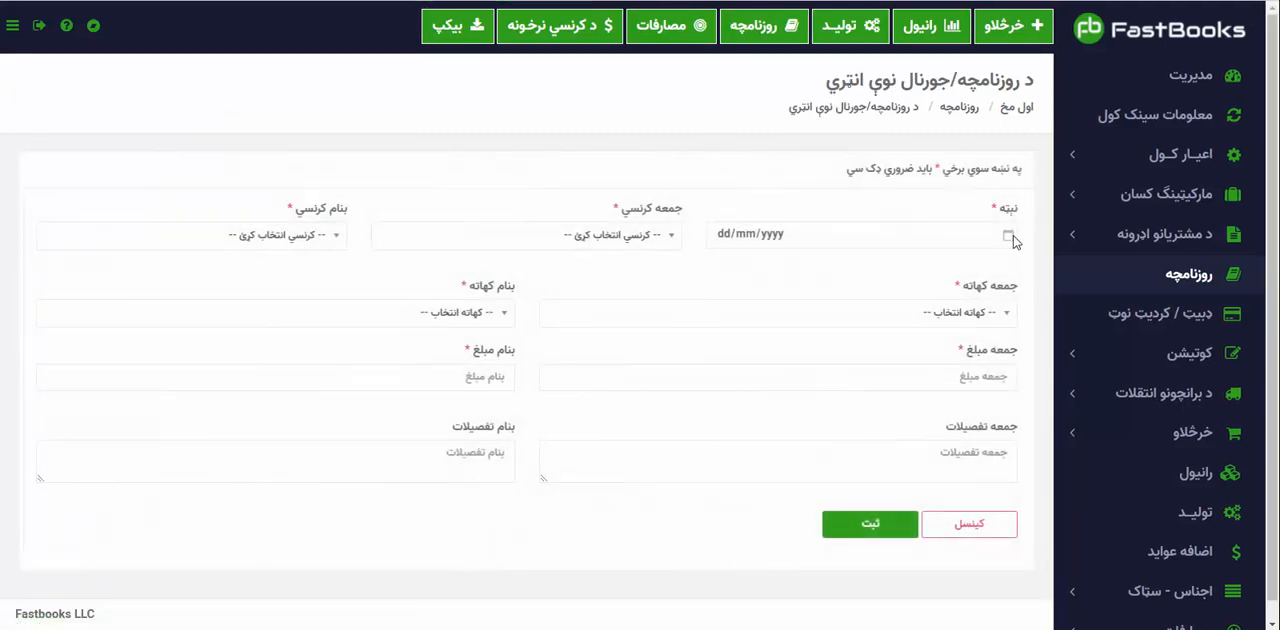
pyautogui.click(1010, 238)
pyautogui.click(851, 461)
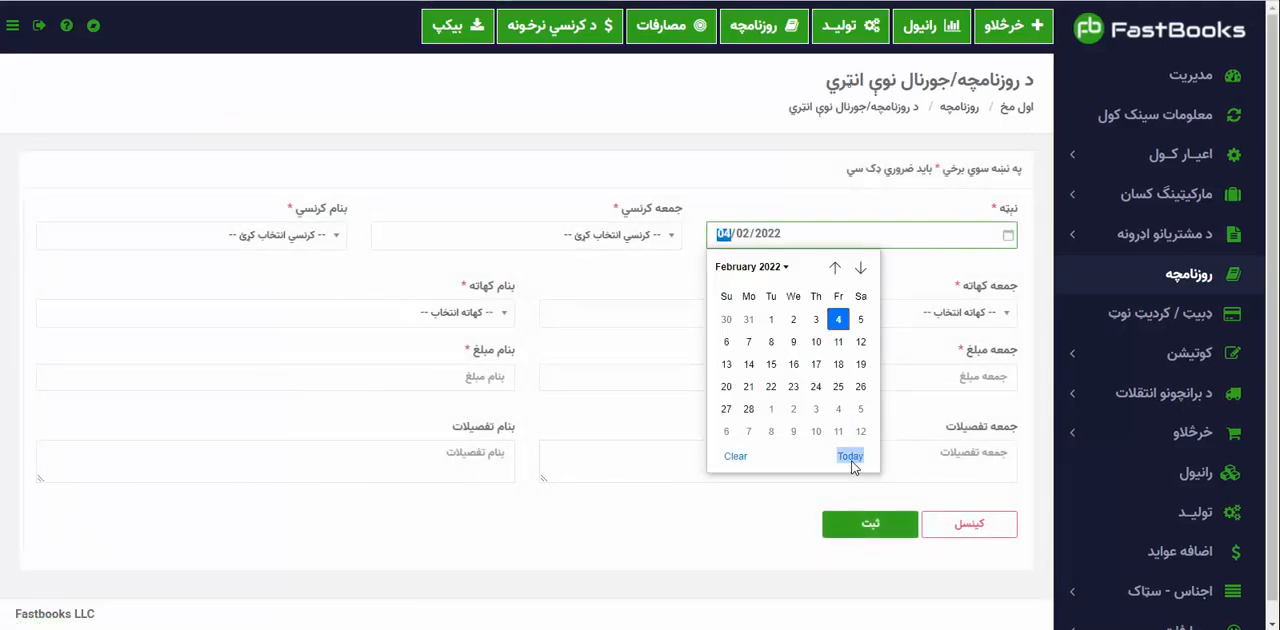
# Set both the جمعه and بنام currencies of the journal entry to کلداری.
pyautogui.click(640, 234)
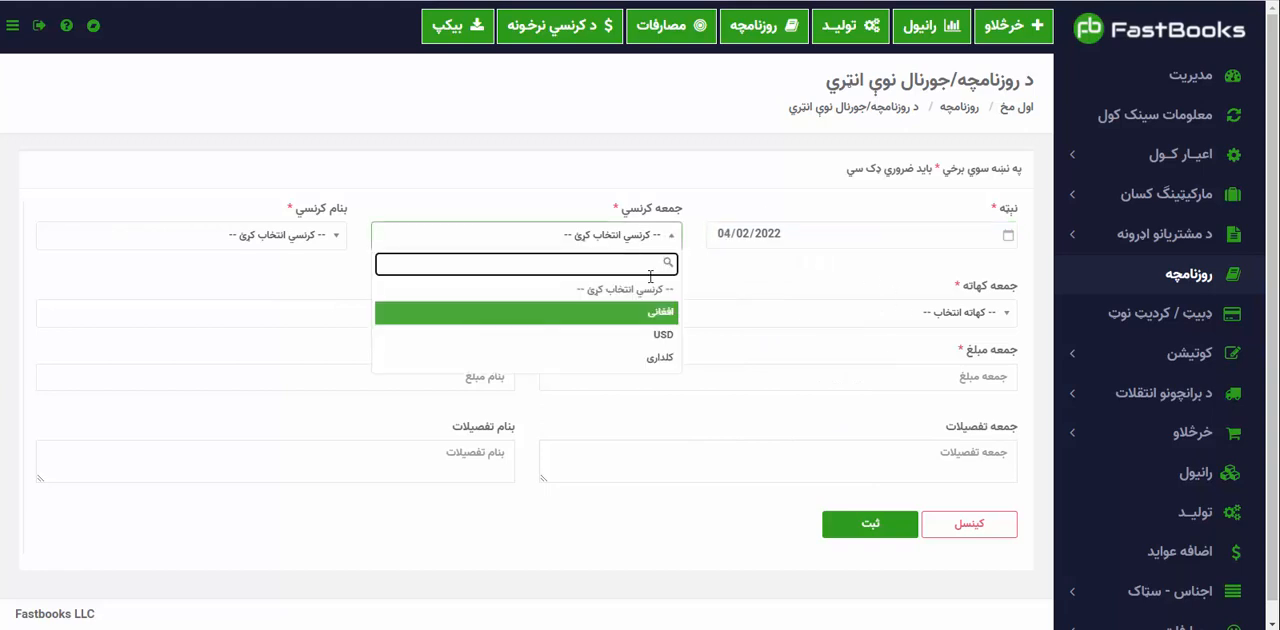
pyautogui.click(652, 356)
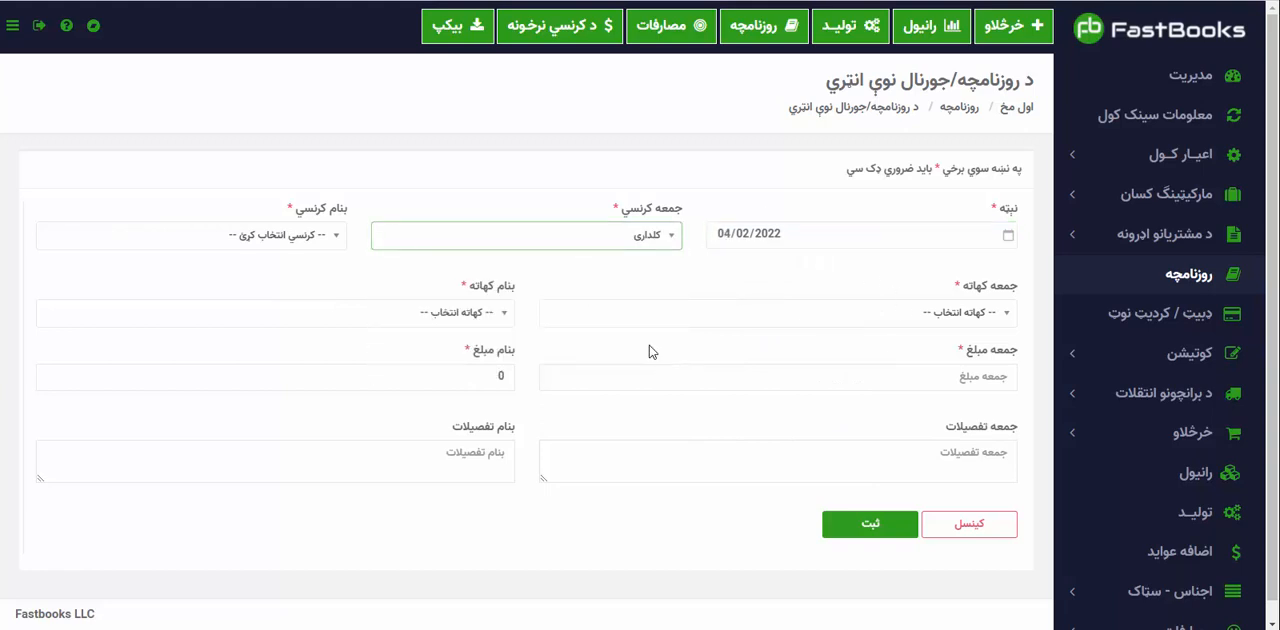
pyautogui.click(325, 238)
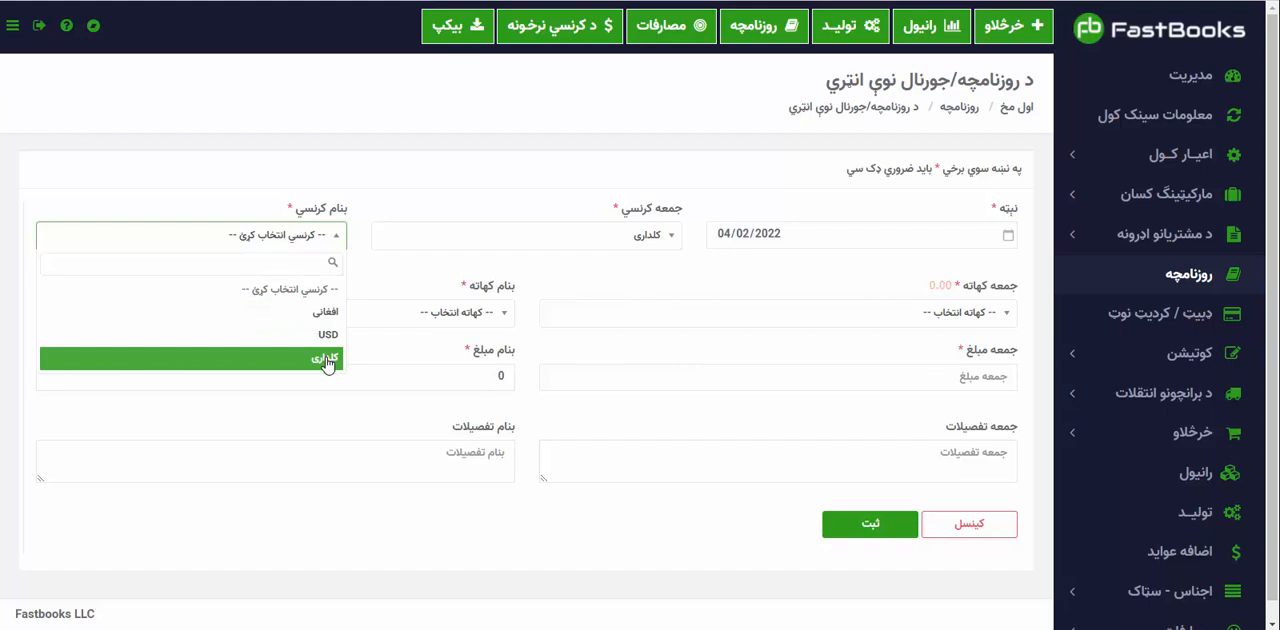
pyautogui.click(327, 360)
# Assign the client's account as the جمعه account and ستوری صرافی (Bank) as the بنام account.
pyautogui.click(857, 313)
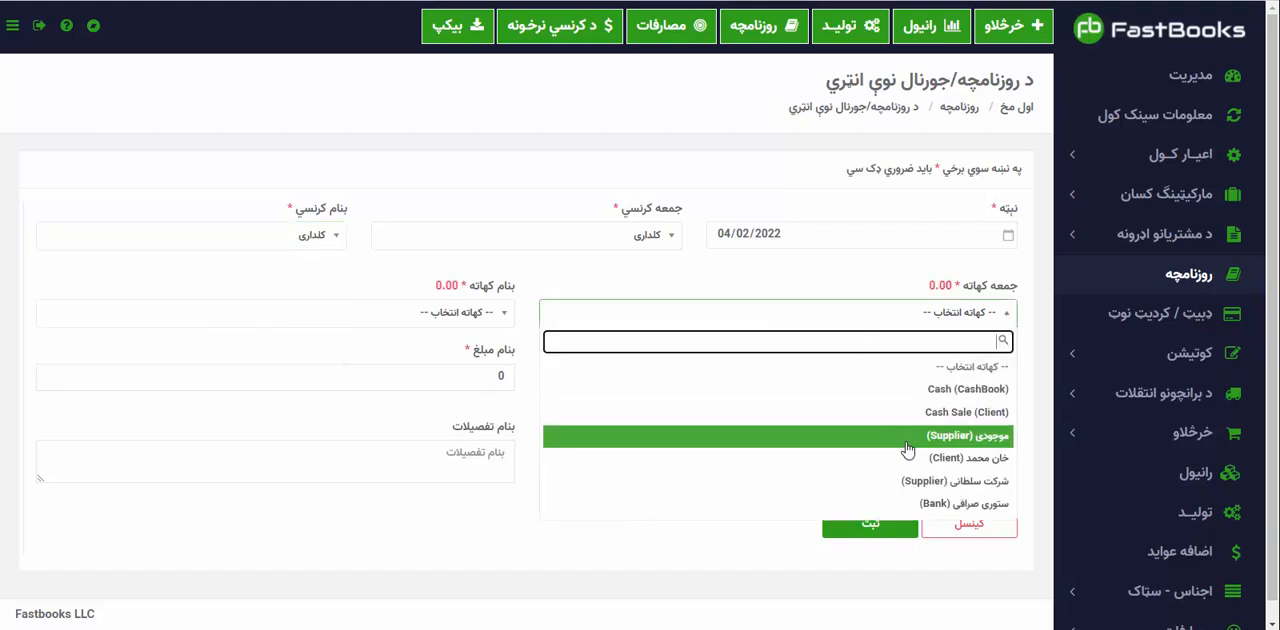
pyautogui.click(908, 458)
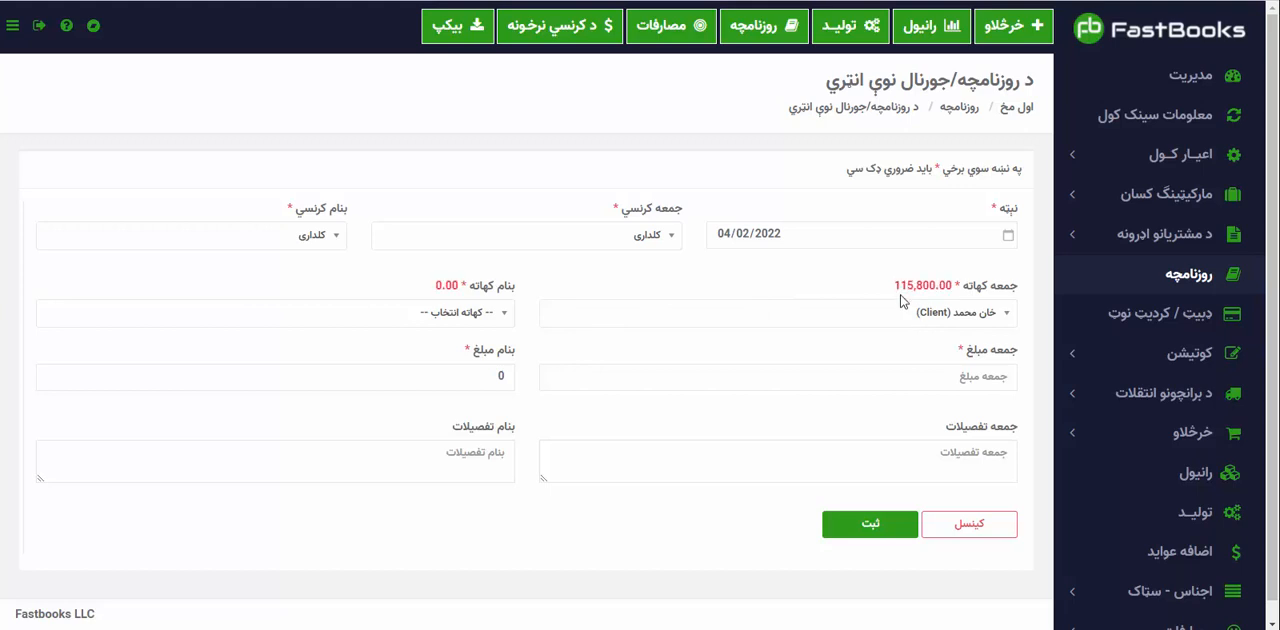
pyautogui.click(458, 314)
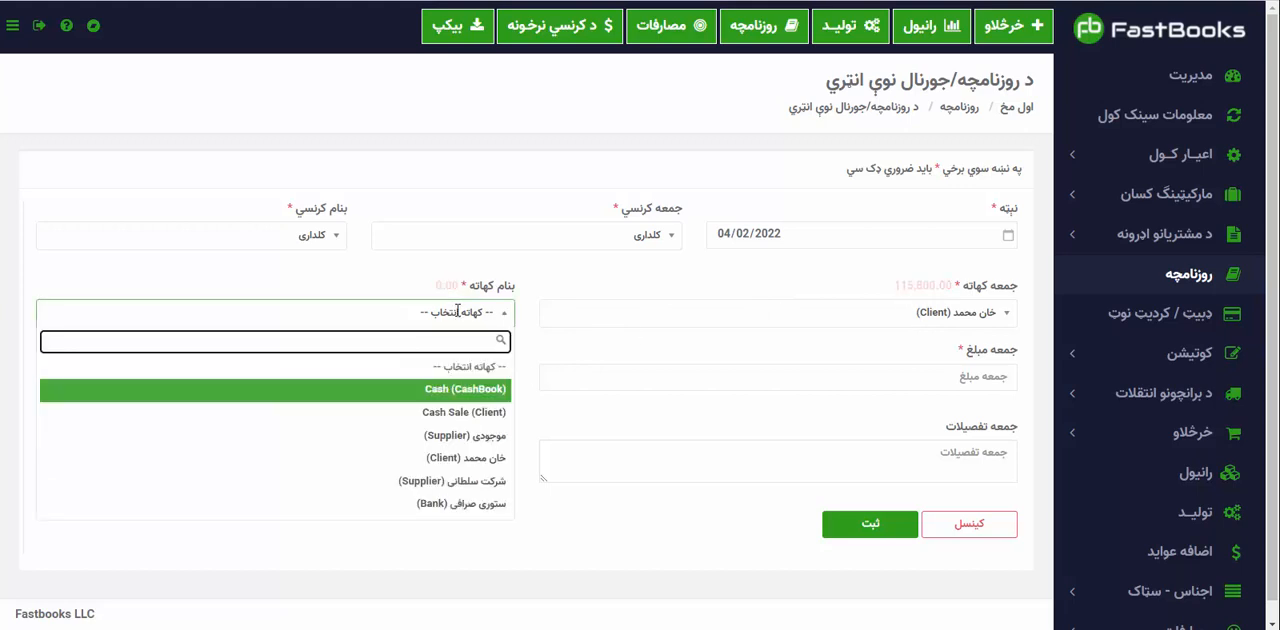
pyautogui.click(458, 314)
pyautogui.click(471, 311)
pyautogui.press('Down')
pyautogui.press('Down')
pyautogui.press('Down')
pyautogui.press('Down')
pyautogui.press('Down')
pyautogui.press('Return')
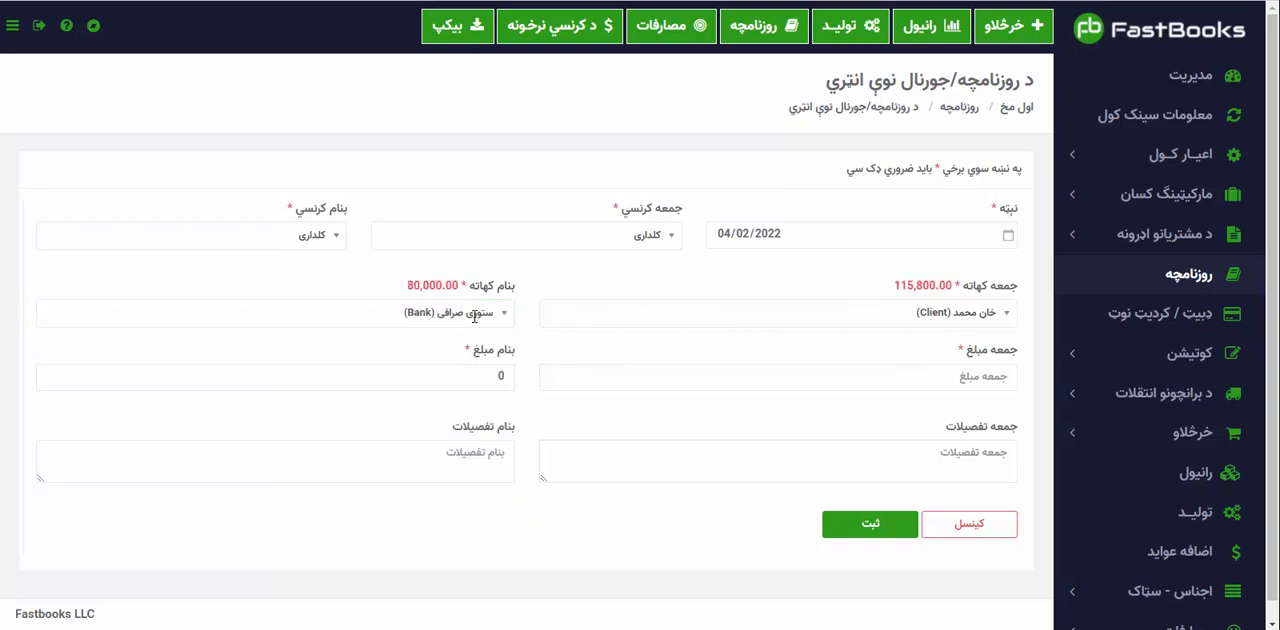
# Enter 50000 as the جمعه amount and describe it in جمعه تفصیلات as "وصولی نقده", the client's name and "توسط ستوری صرافی".
pyautogui.click(816, 370)
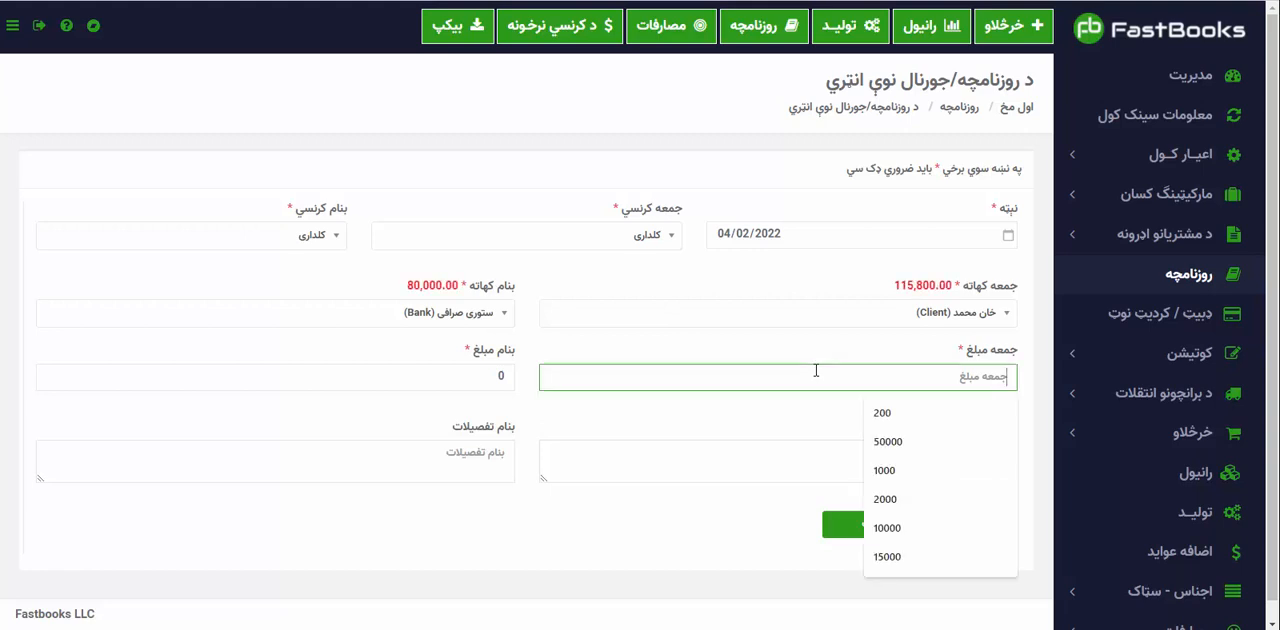
pyautogui.click(900, 443)
pyautogui.click(830, 463)
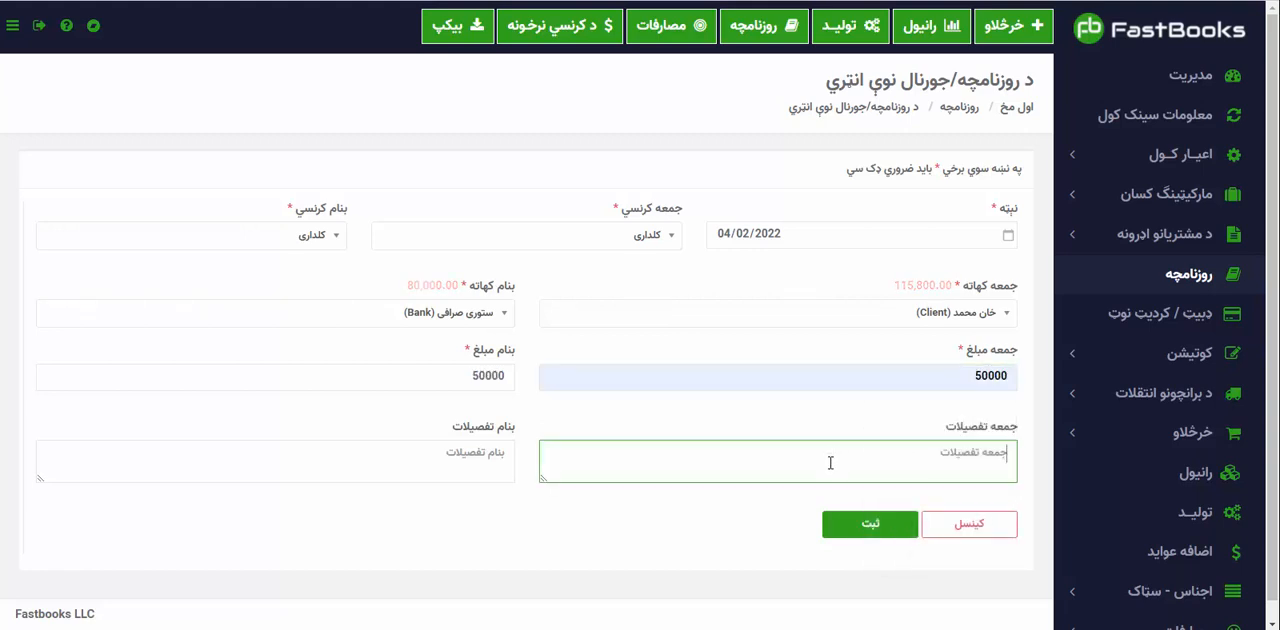
pyautogui.write('وصولی نقد')
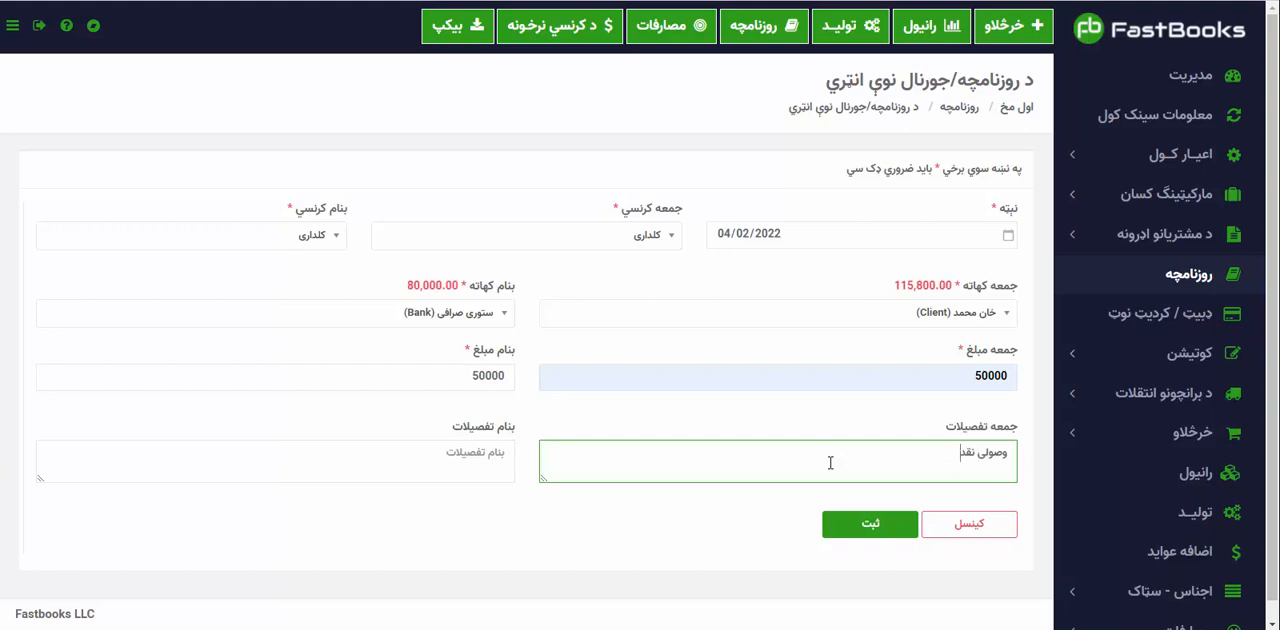
pyautogui.write('ه خان مح')
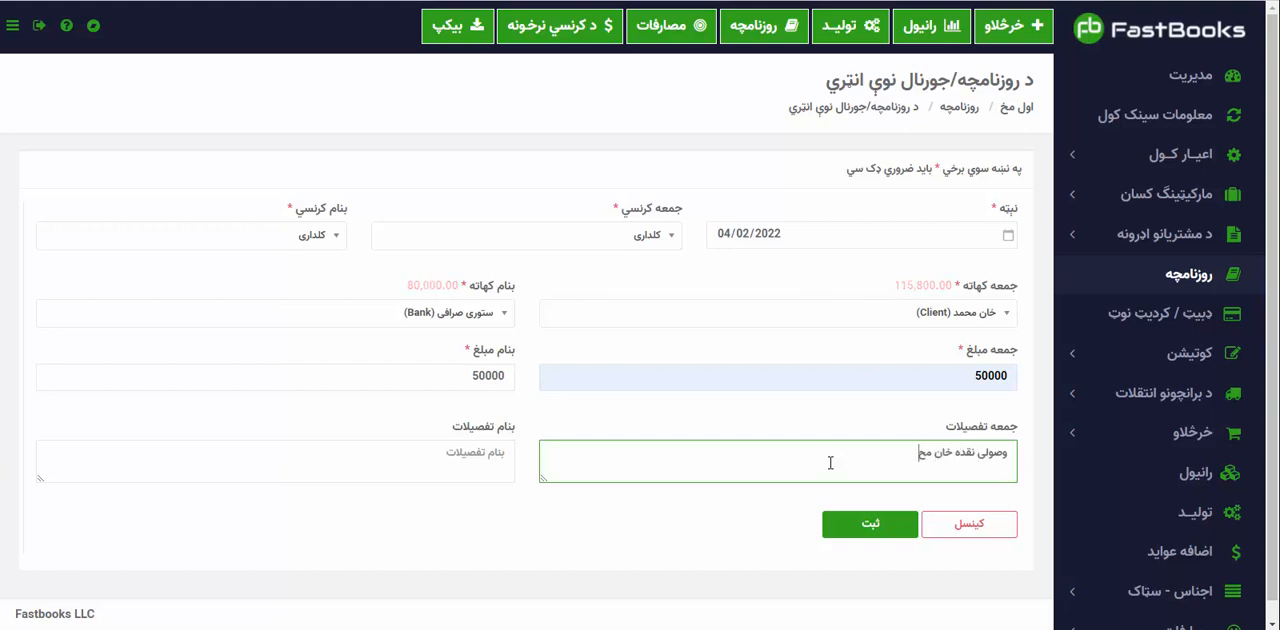
pyautogui.write('مد توسط')
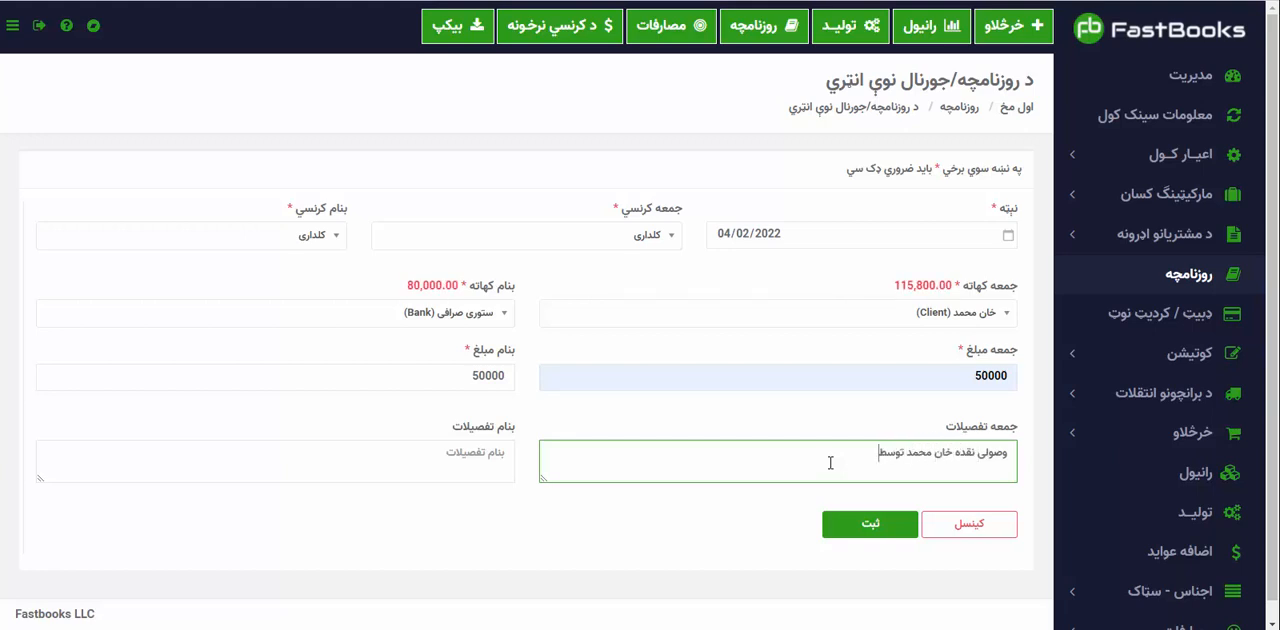
pyautogui.write(' ستوری صرافی')
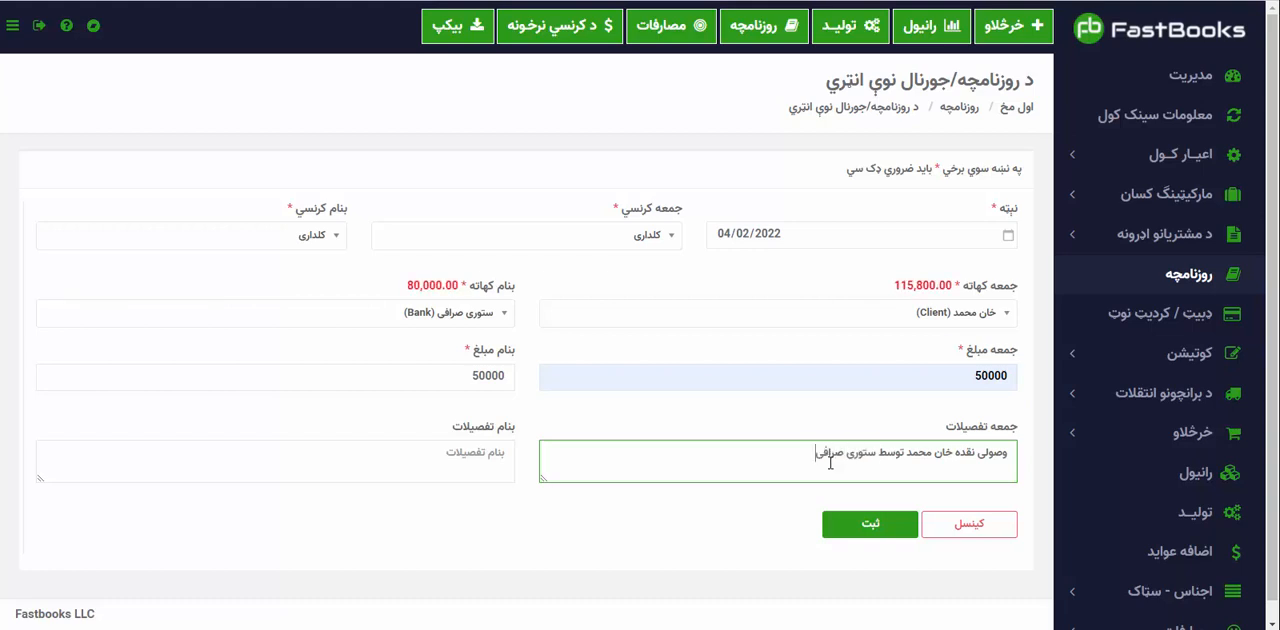
# Copy the جمعه details into the بنام details and save the کلداری journal entry.
pyautogui.hotkey('ctrl', 'a')
pyautogui.hotkey('ctrl', 'c')
pyautogui.press('Tab')
pyautogui.hotkey('ctrl', 'v')
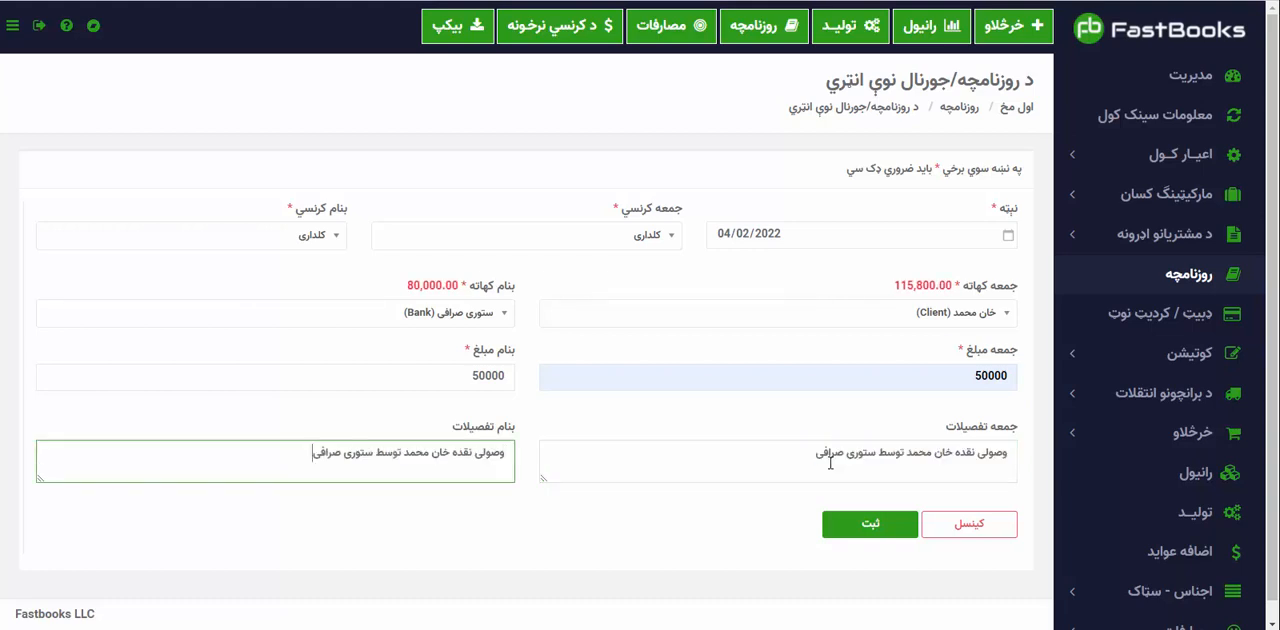
pyautogui.click(865, 525)
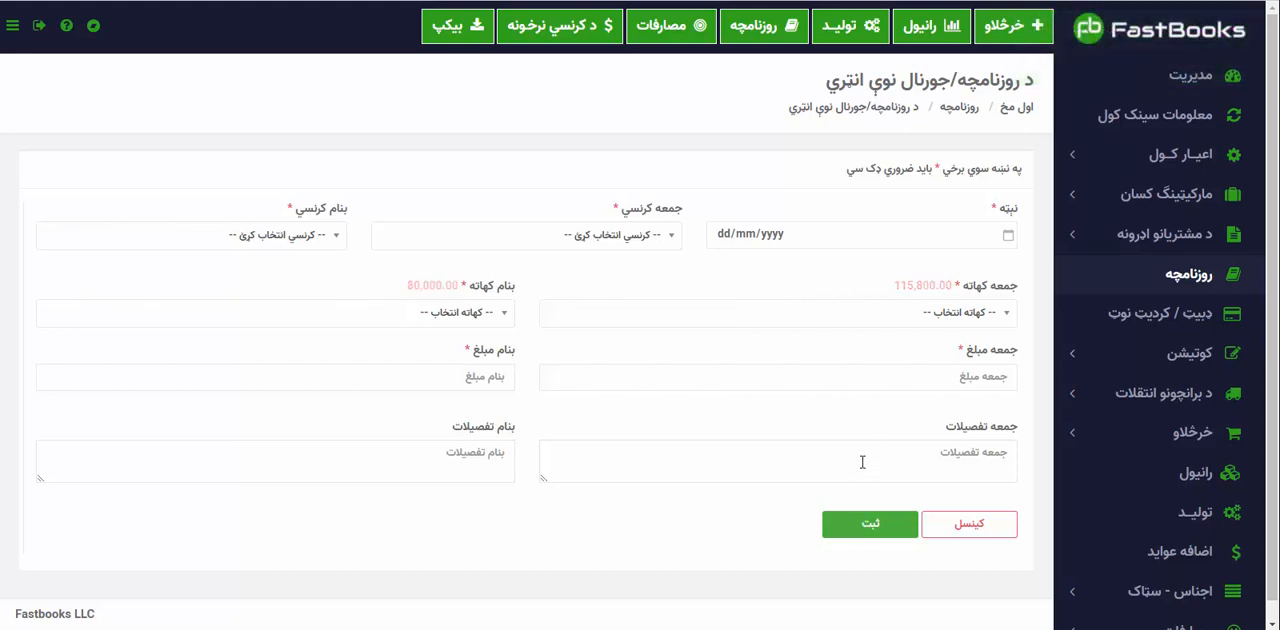
# Date the new journal entry 04/02/2022, with کلداری as the جمعه currency and USD as the بنام currency.
pyautogui.click(1008, 235)
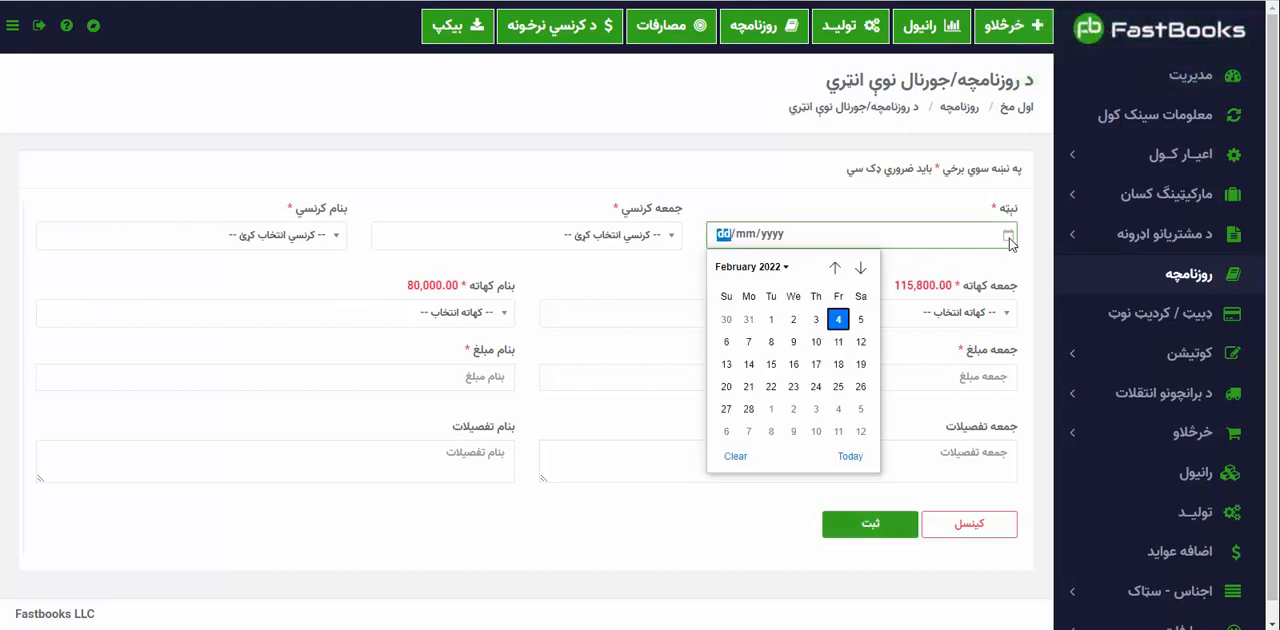
pyautogui.click(850, 457)
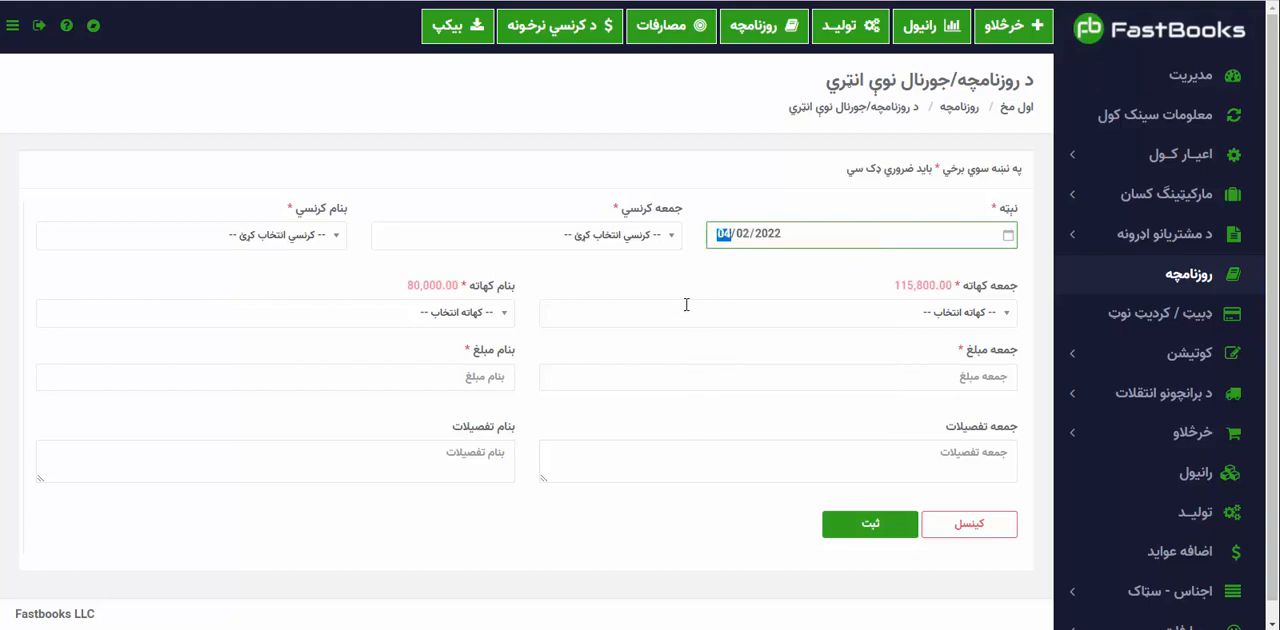
pyautogui.click(657, 235)
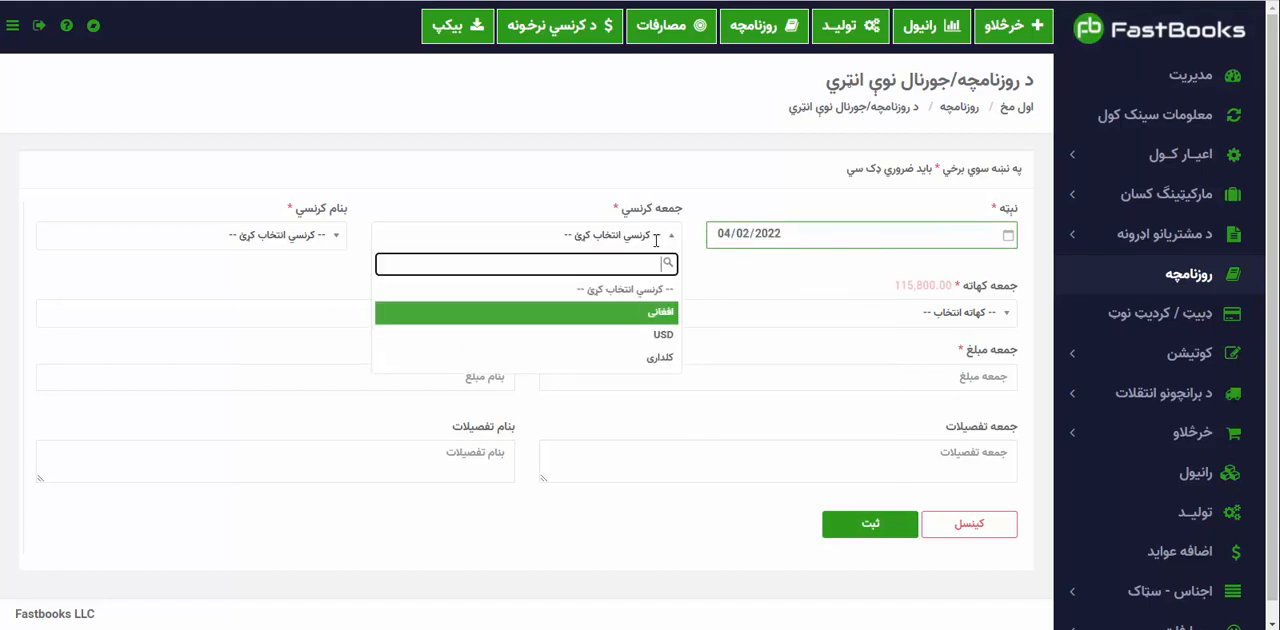
pyautogui.click(664, 340)
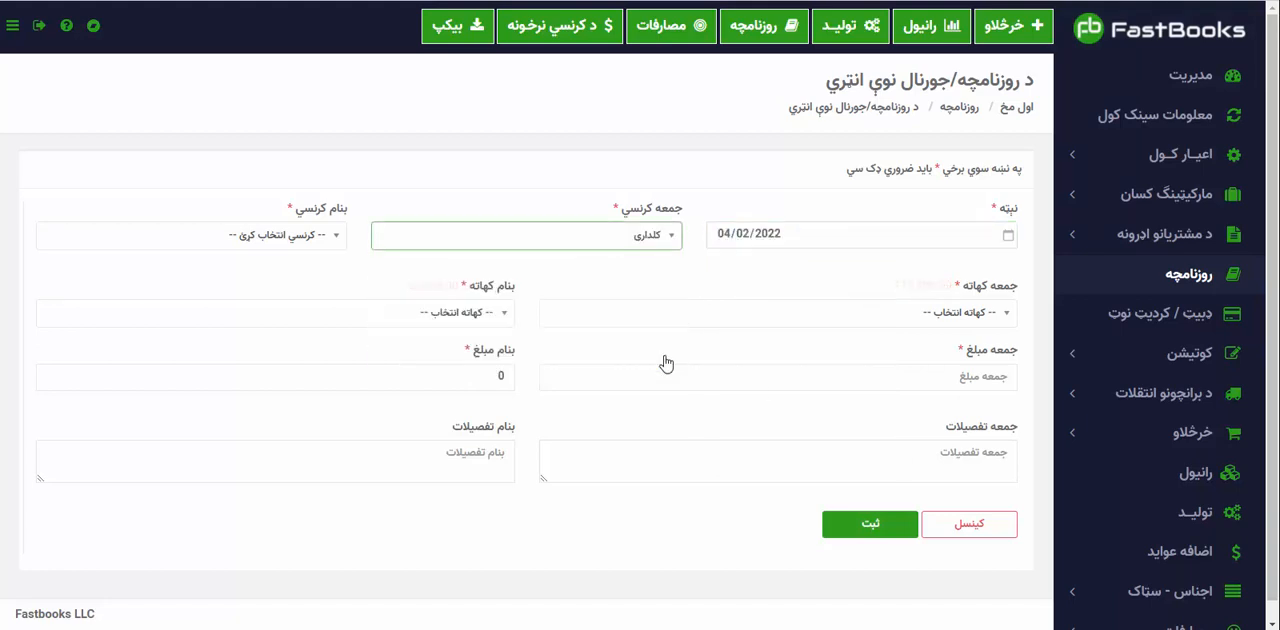
pyautogui.click(310, 234)
pyautogui.click(312, 338)
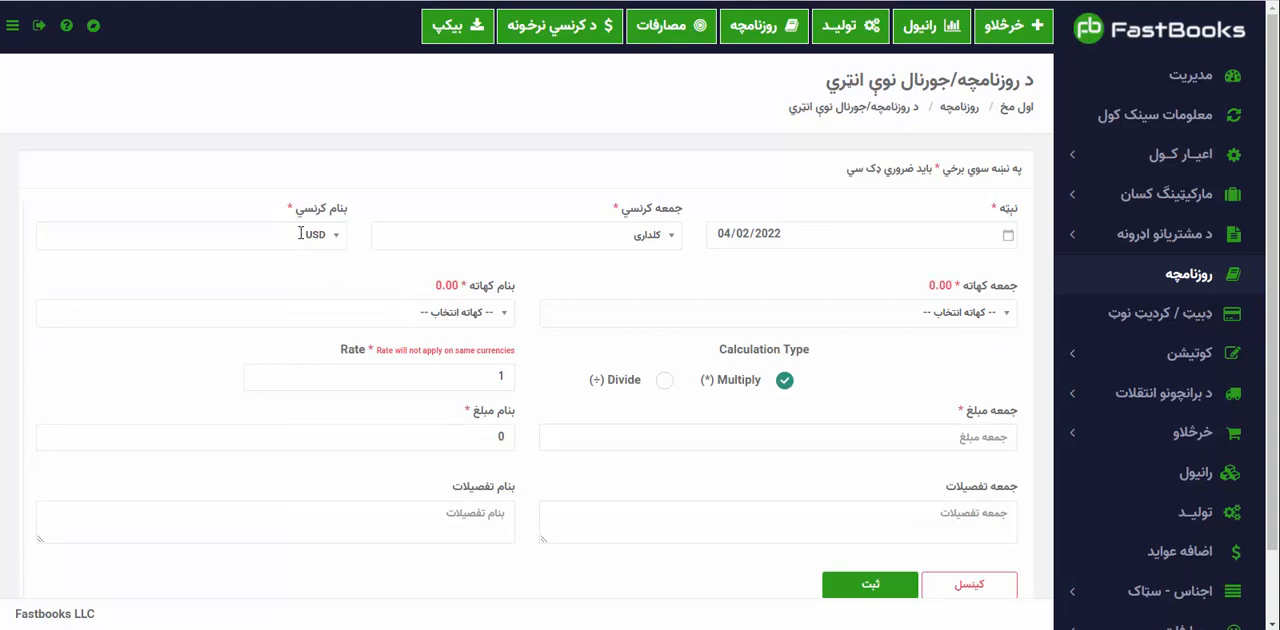
# Choose the client's account for جمعه and ستوری صرافی (Bank) for بنام in the mixed-currency entry.
pyautogui.click(907, 318)
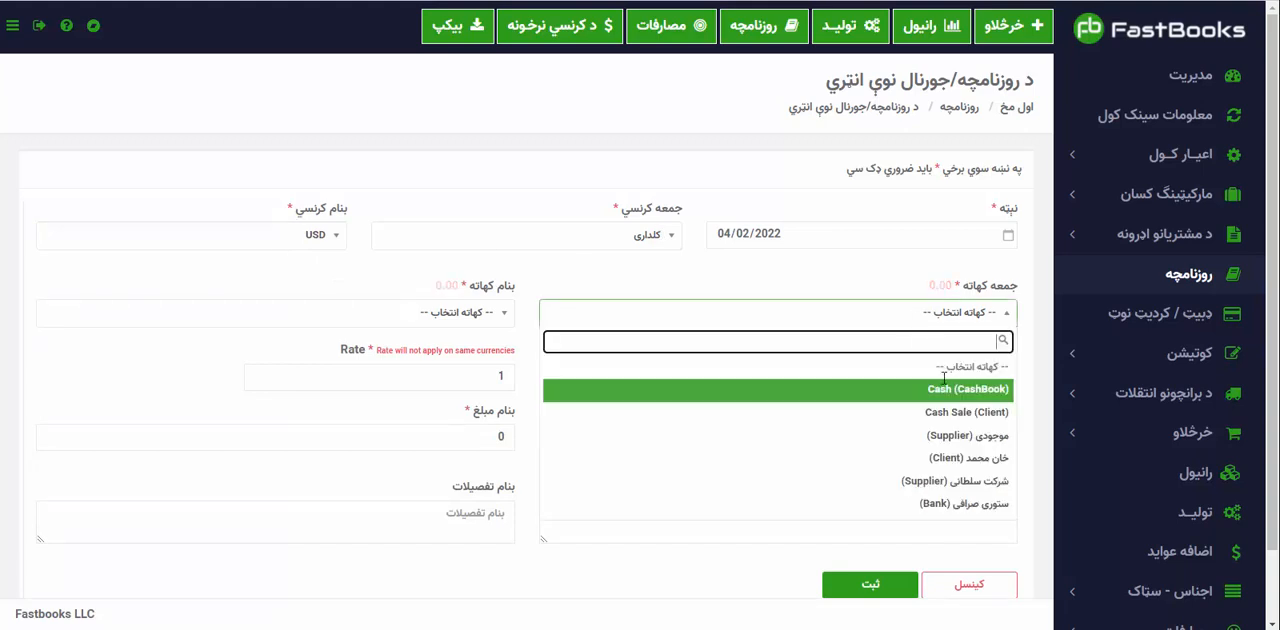
pyautogui.click(965, 457)
pyautogui.click(480, 316)
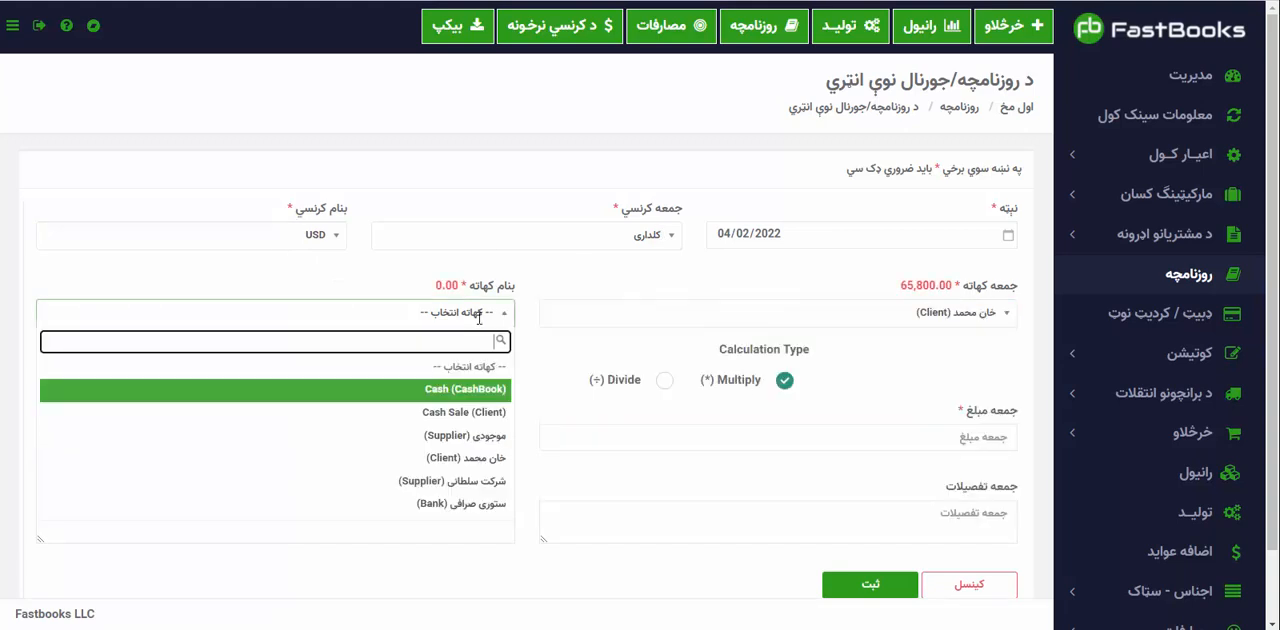
pyautogui.click(462, 503)
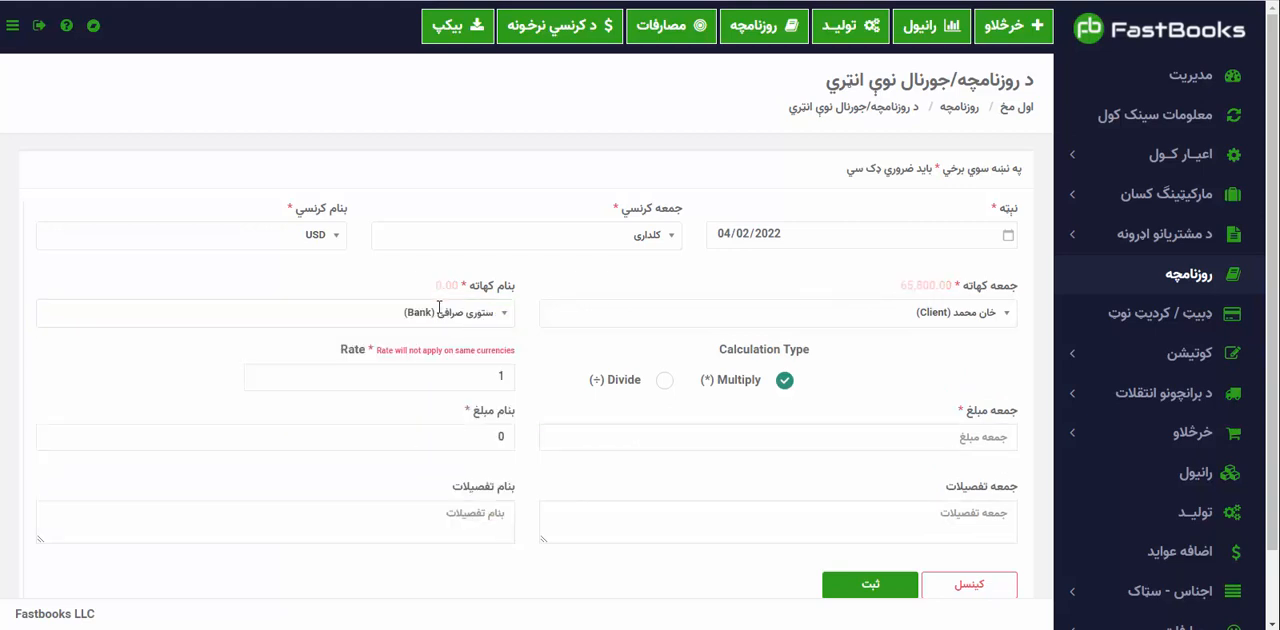
# Set the جمعه amount to 50000 and convert it at a rate of 181 using the Divide calculation type.
pyautogui.click(888, 440)
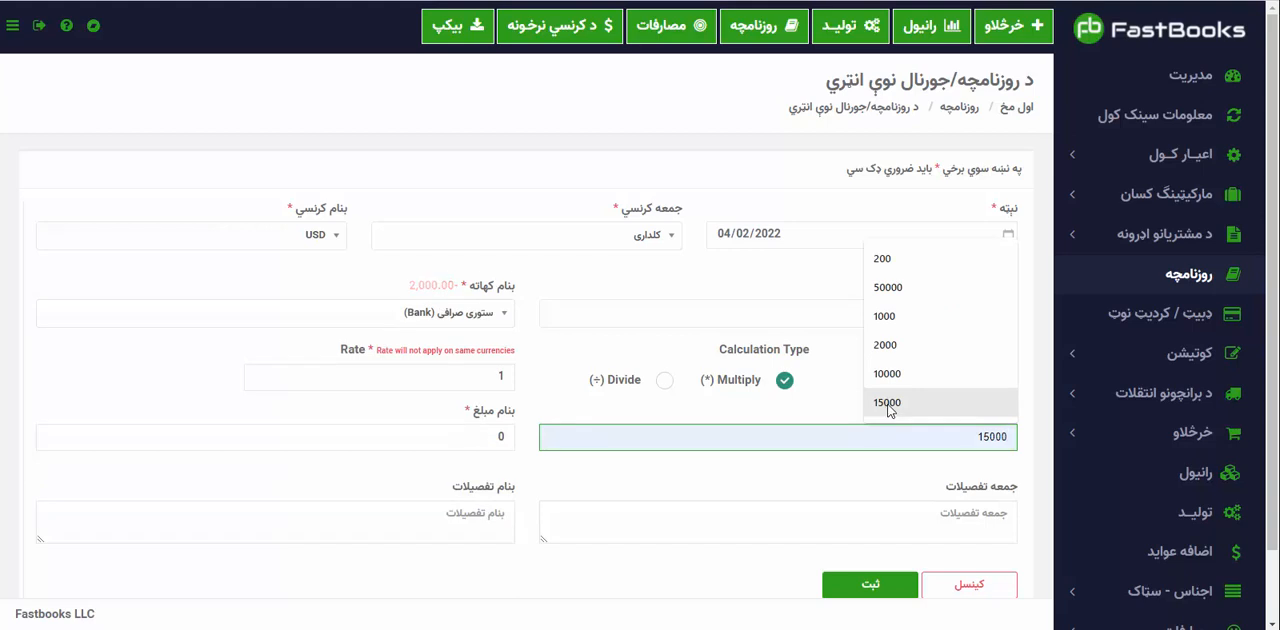
pyautogui.click(887, 287)
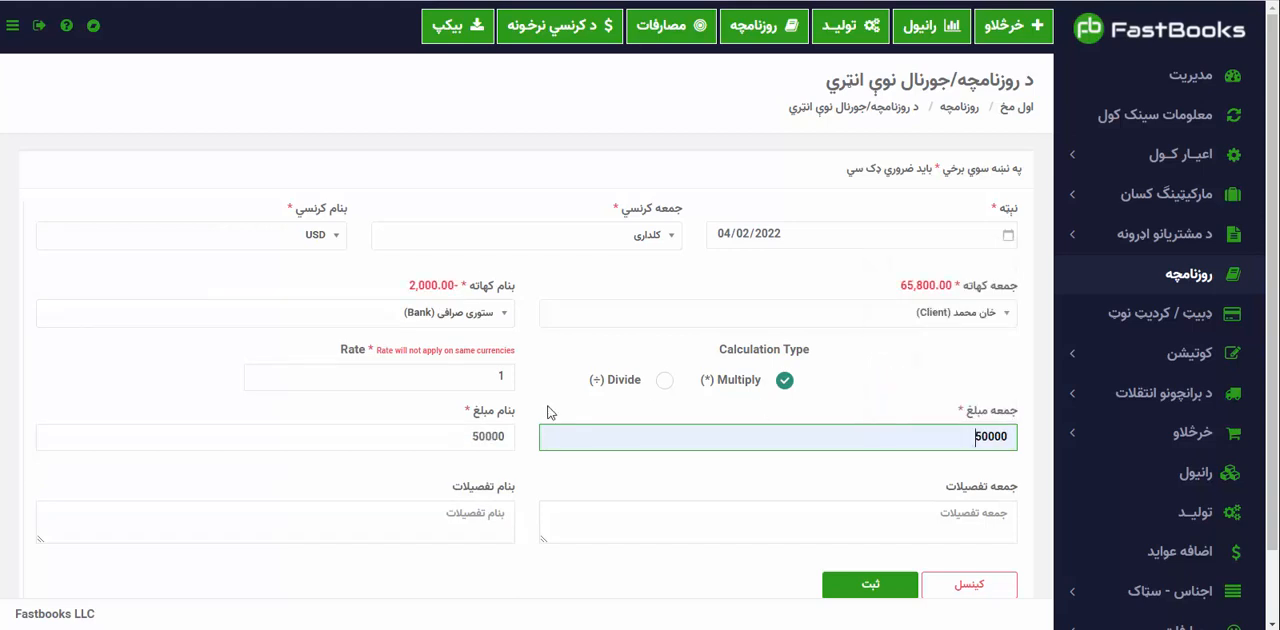
pyautogui.doubleClick(502, 376)
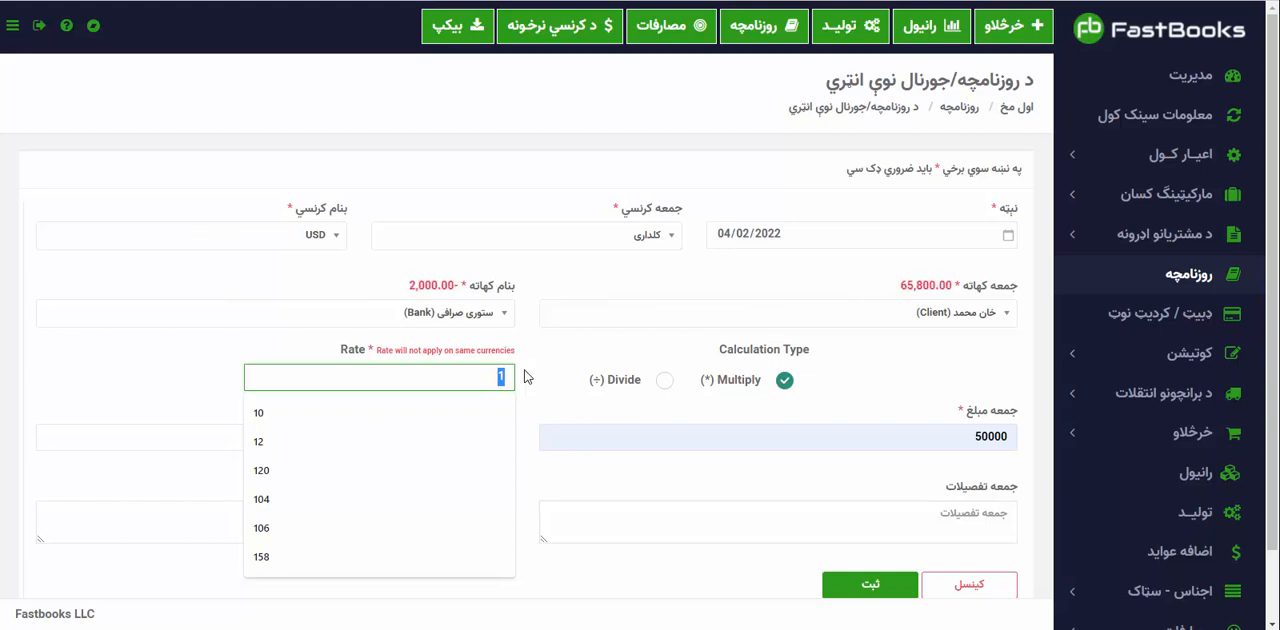
pyautogui.write('181')
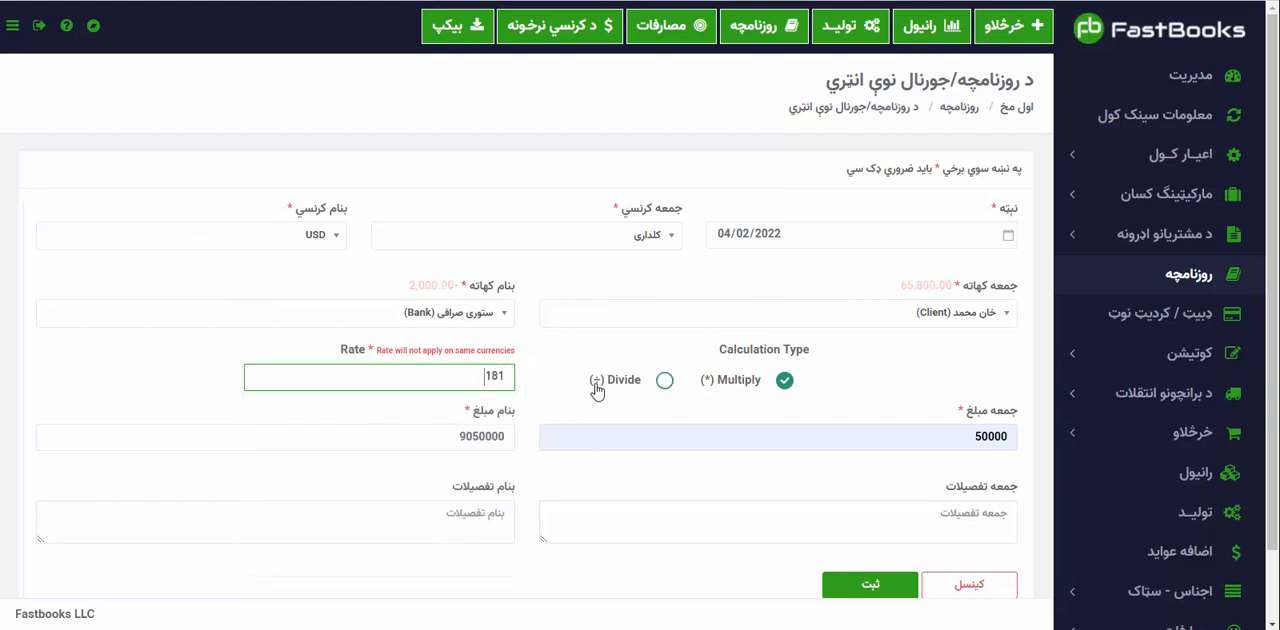
pyautogui.click(622, 389)
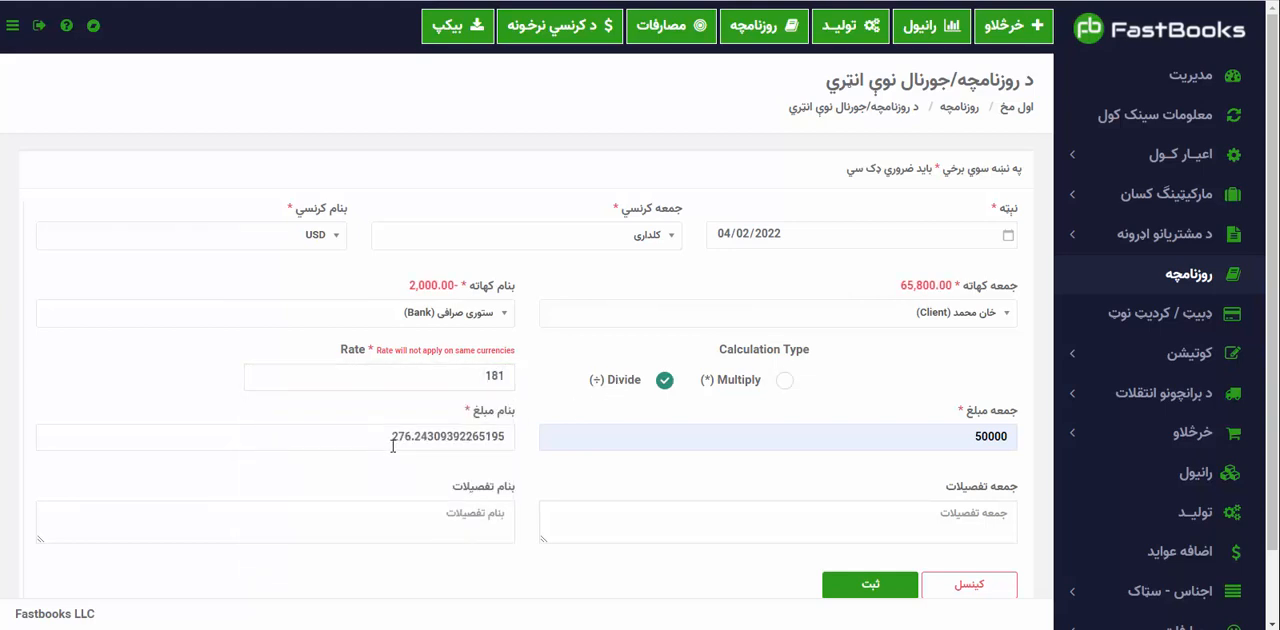
# Shorten the calculated بنام amount to two decimals, 276.24.
pyautogui.scroll(-2, 392, 445)
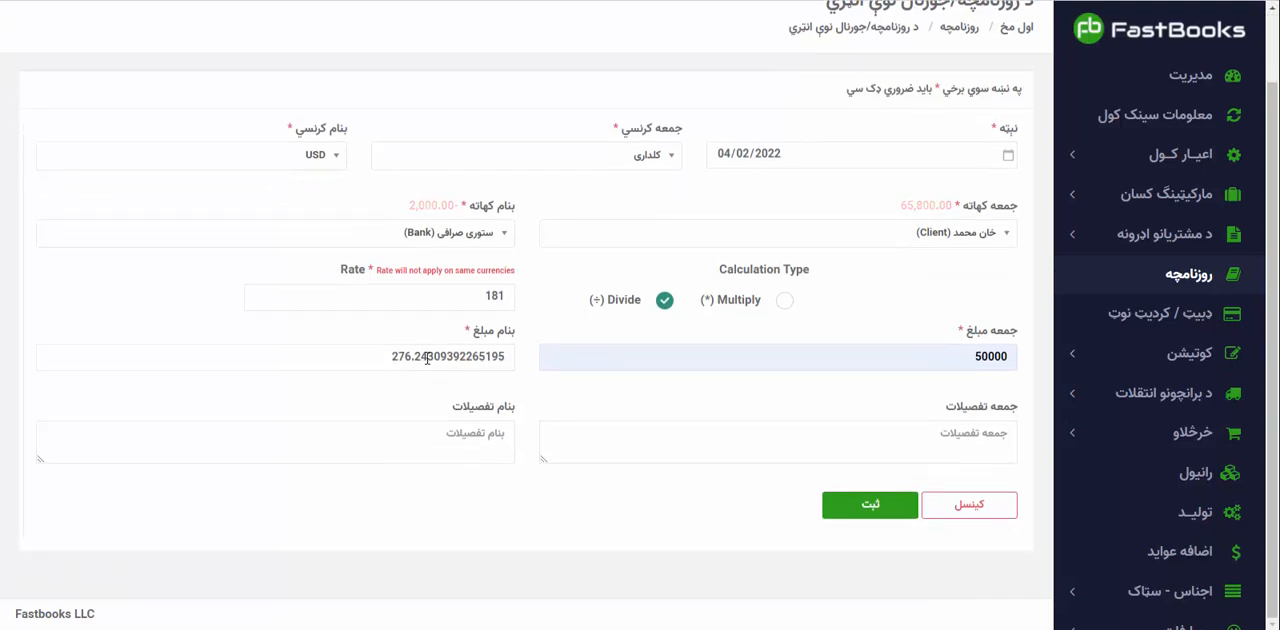
pyautogui.moveTo(436, 357); pyautogui.dragTo(545, 348)
pyautogui.press('BackSpace')
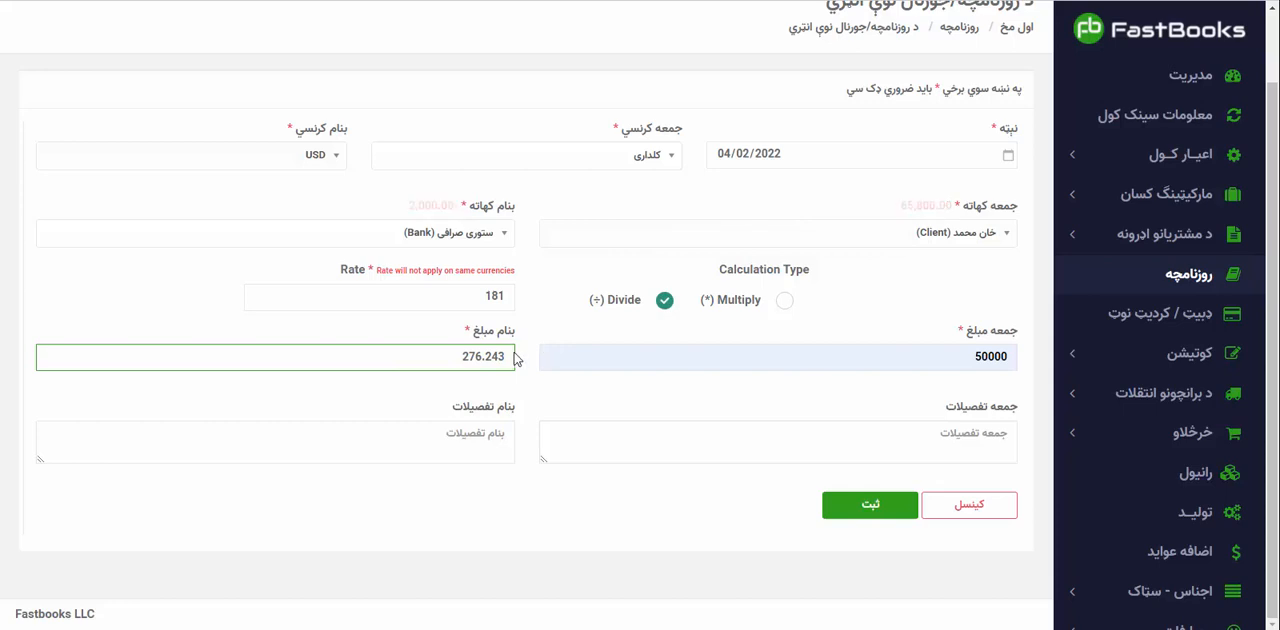
pyautogui.press('BackSpace')
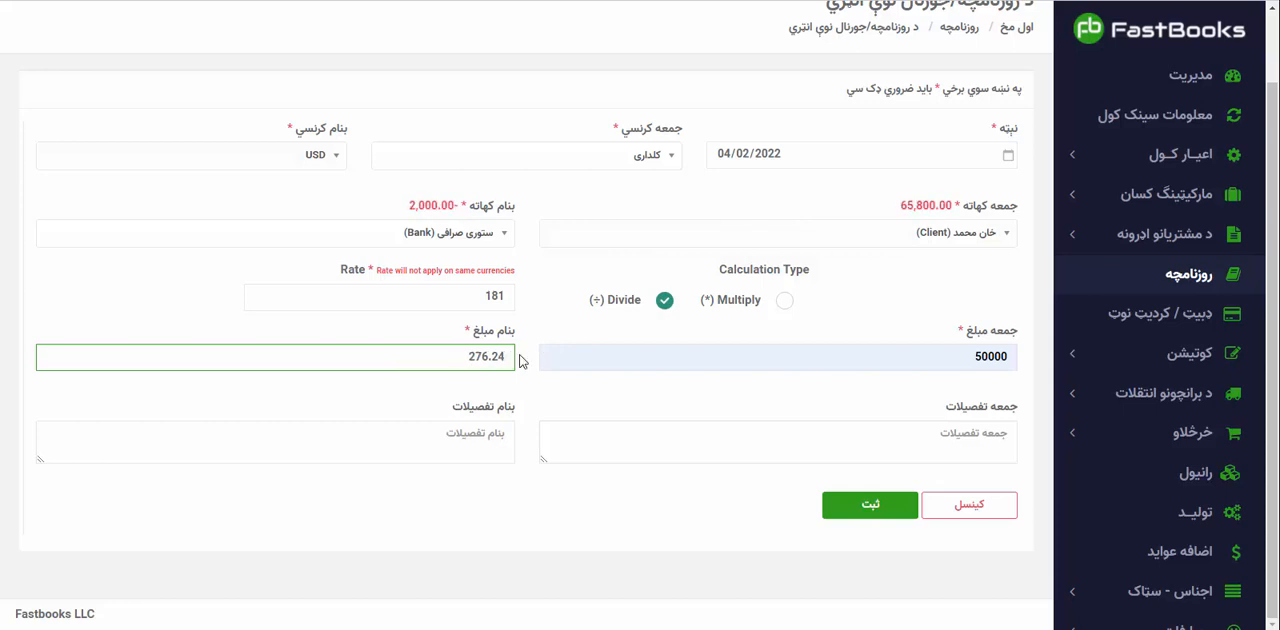
pyautogui.click(527, 378)
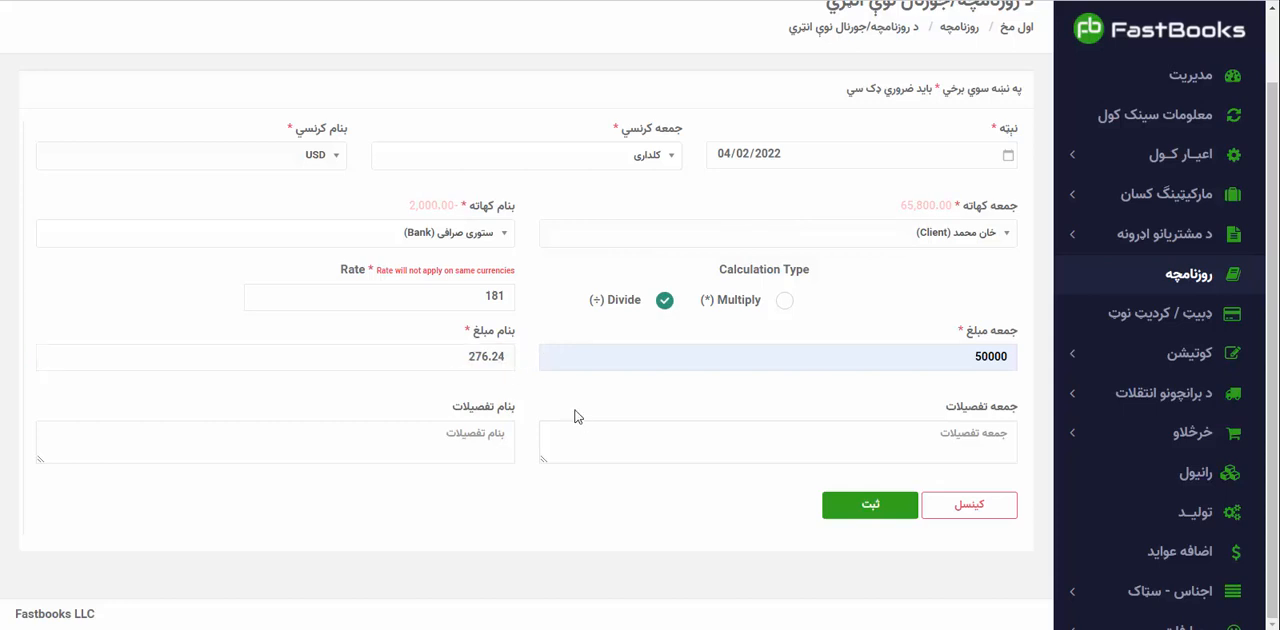
# Fill in جمعه تفصیلات with "وصولی نقده", the client's name and "۵۰ زره کلدار به نرخ ۱۸۱ دالر ۲۷۶.۲۴".
pyautogui.click(607, 441)
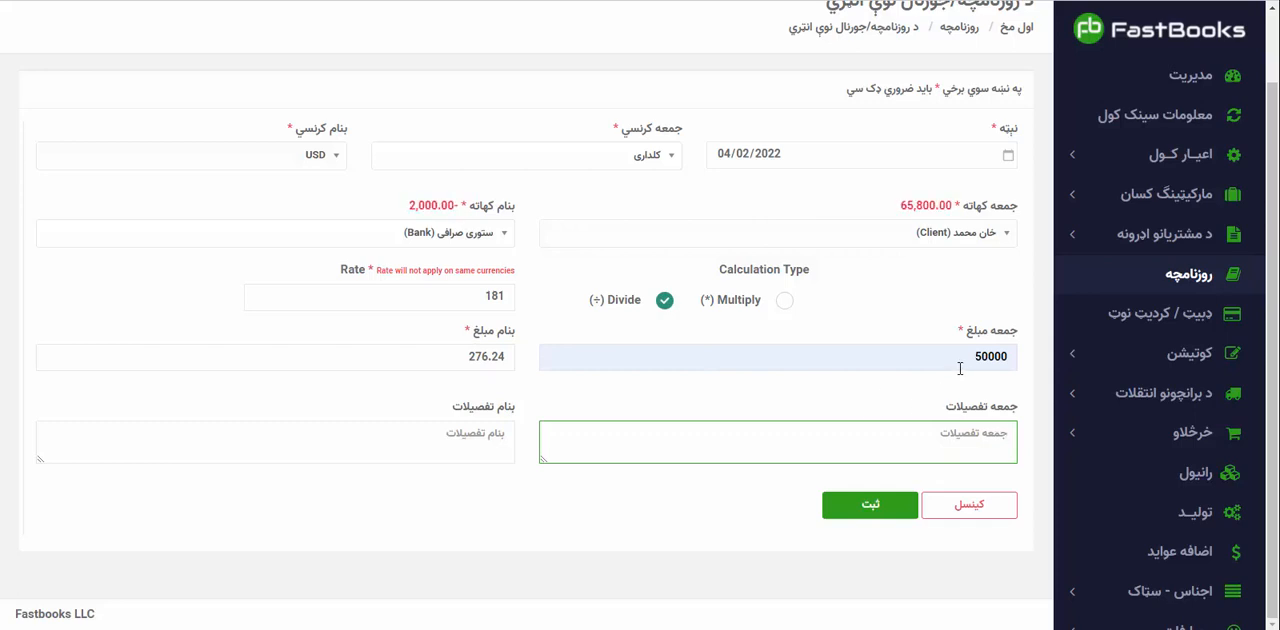
pyautogui.write('وصولی نقده خان محمد ۵۰ زره ک')
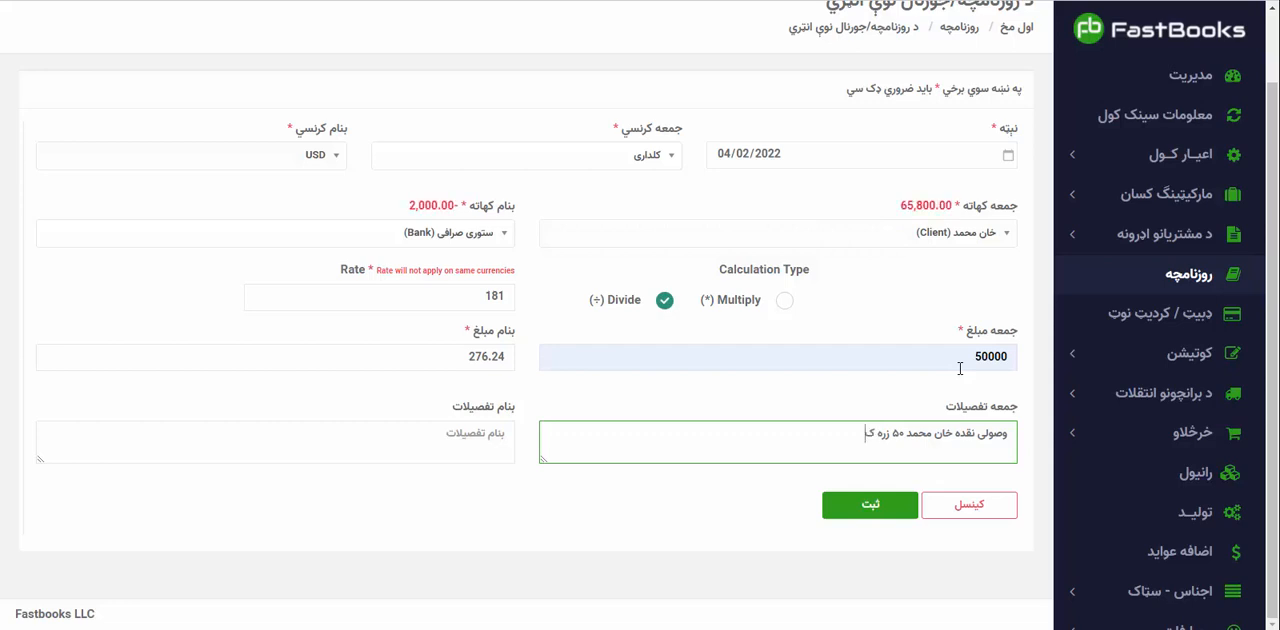
pyautogui.write('ل')
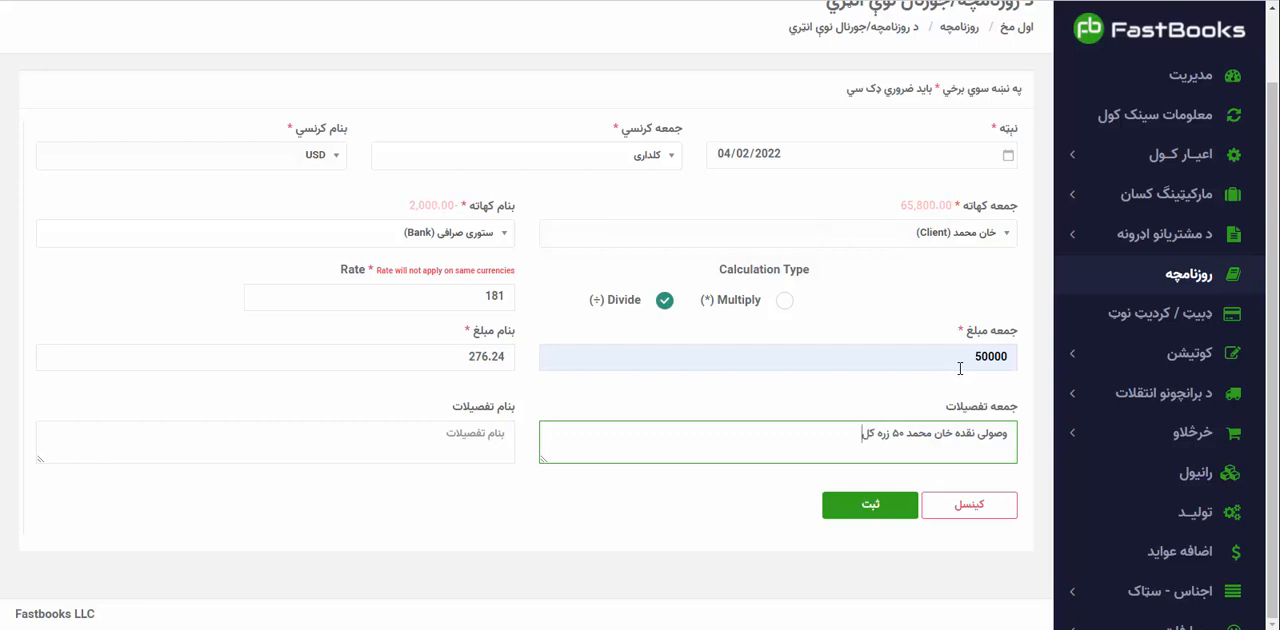
pyautogui.write('دار به نرخ')
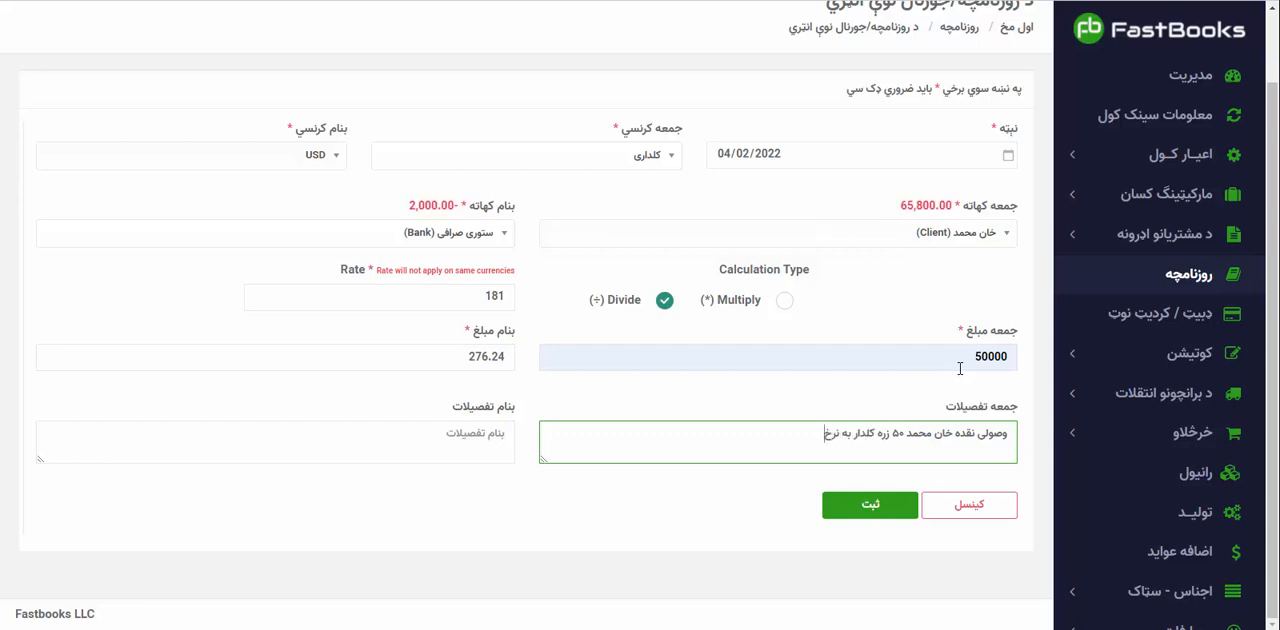
pyautogui.write(' ۱۸۱')
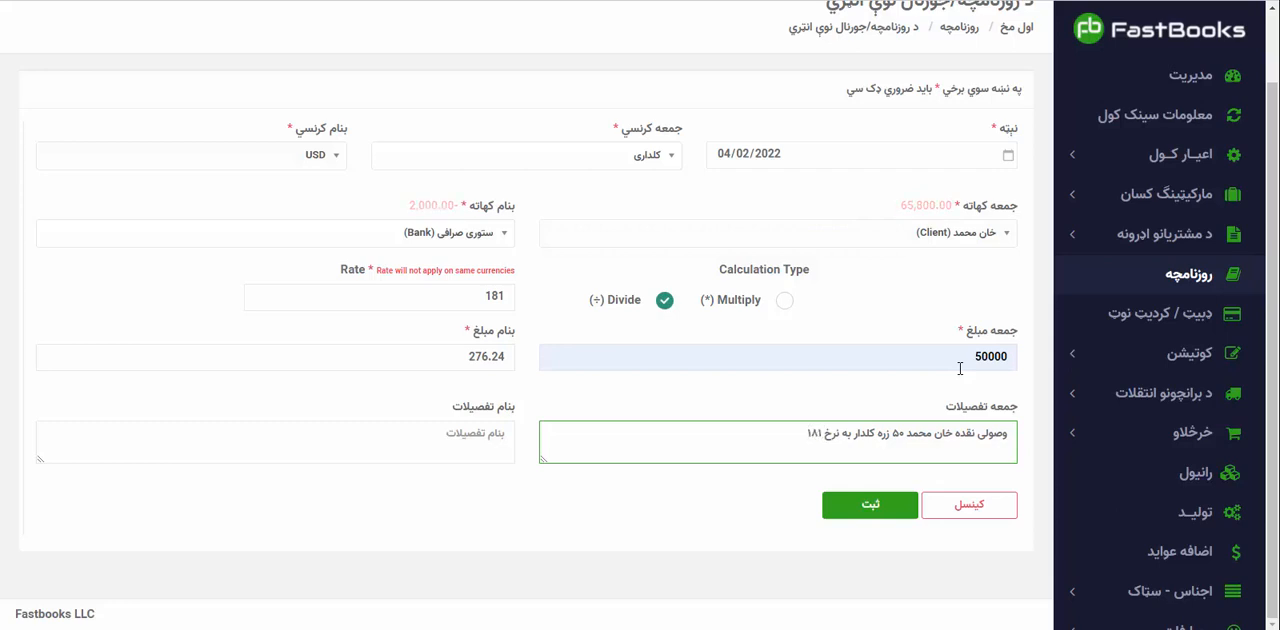
pyautogui.write(' دالر ۲۷۶,۲۴')
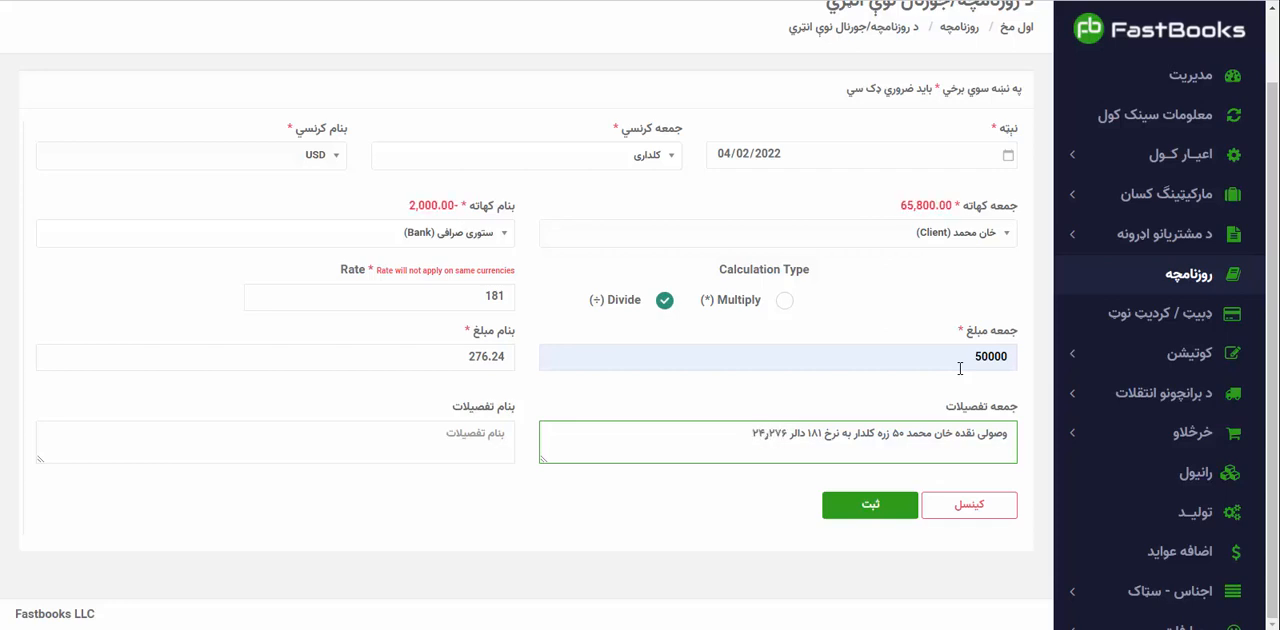
pyautogui.hotkey('ctrl', 'a')
pyautogui.click(771, 440)
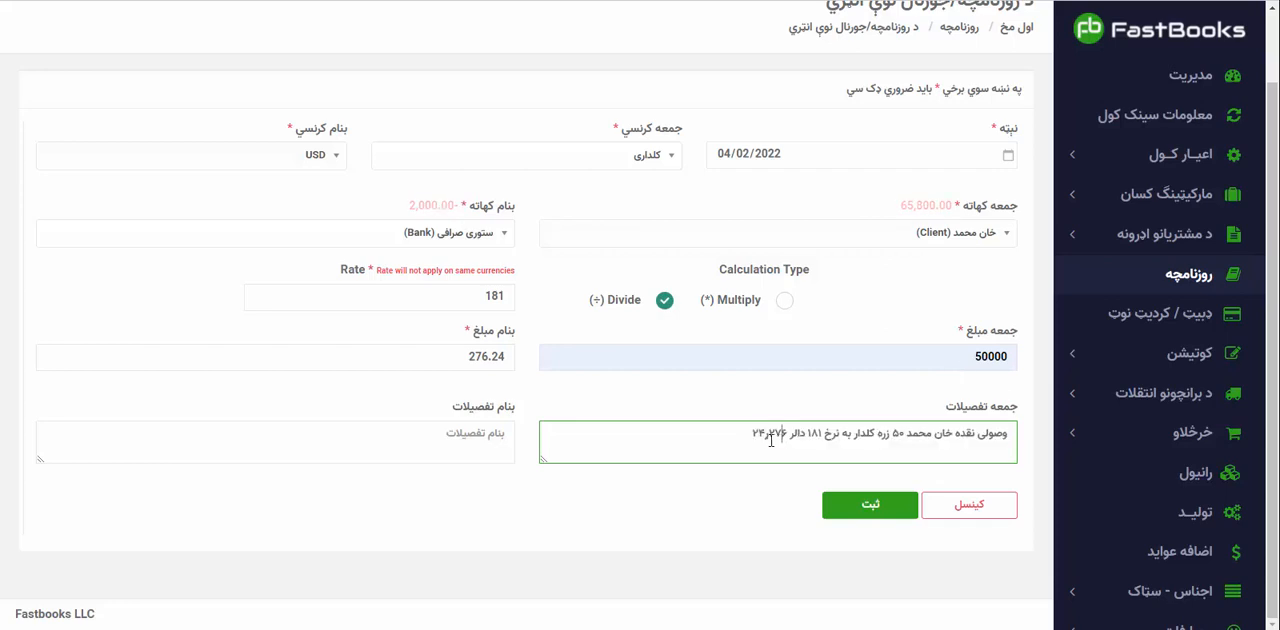
pyautogui.press('BackSpace')
pyautogui.write('.')
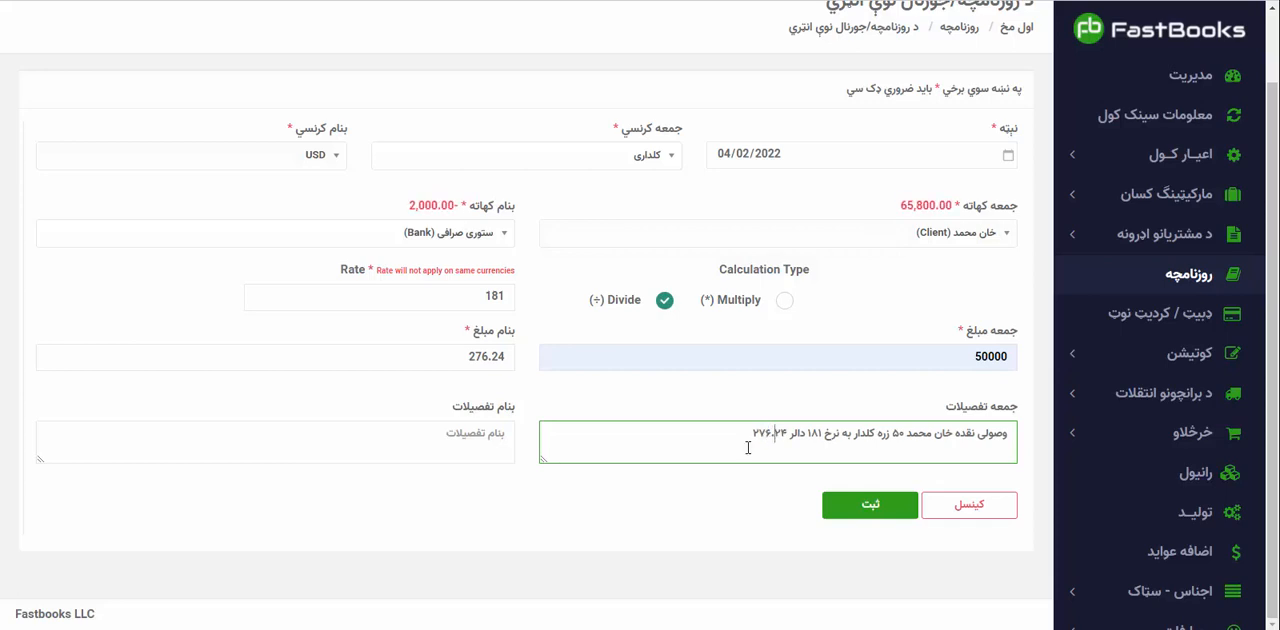
# Duplicate the جمعه description in the بنام details and save the کلداری-to-USD journal entry.
pyautogui.hotkey('ctrl', 'a')
pyautogui.hotkey('ctrl', 'c')
pyautogui.press('Tab')
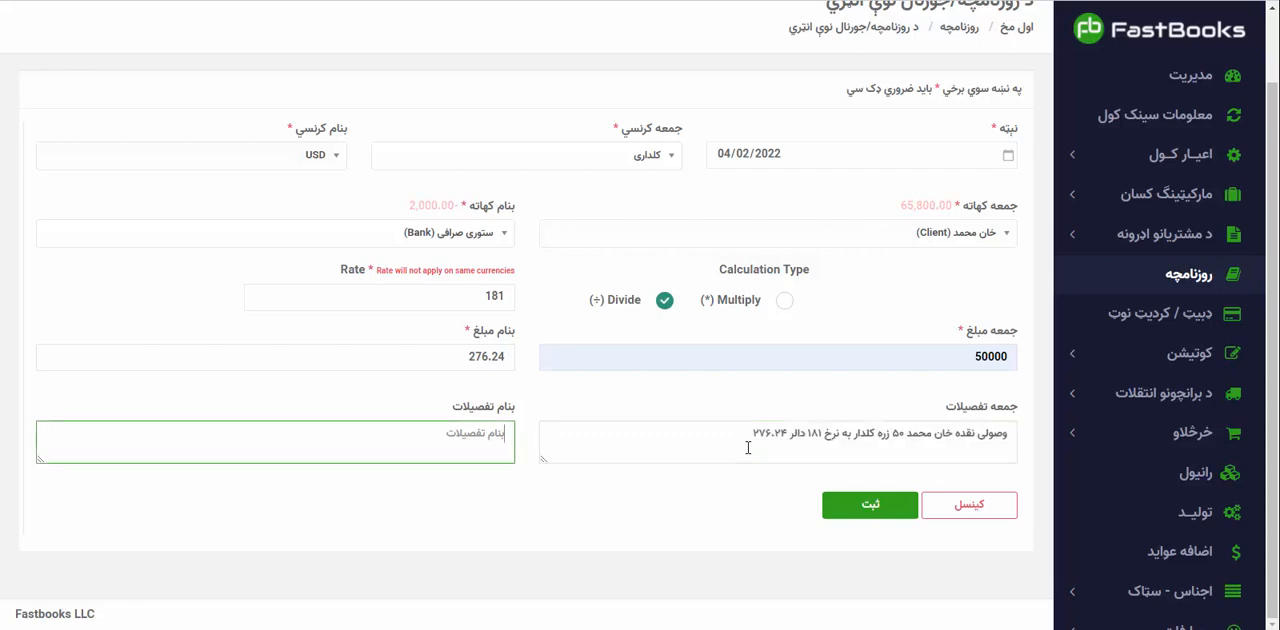
pyautogui.hotkey('ctrl', 'v')
pyautogui.click(867, 507)
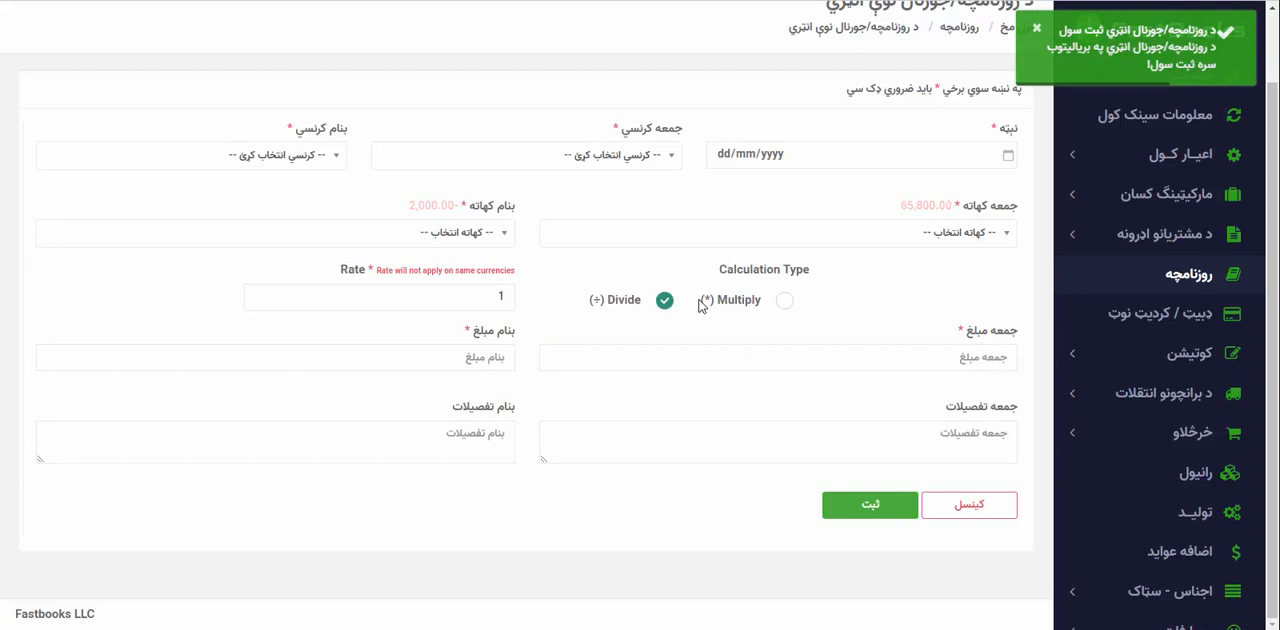
# Open the روزنامچه list and review the جمعه and بنام amounts of the recorded entries.
pyautogui.click(1130, 273)
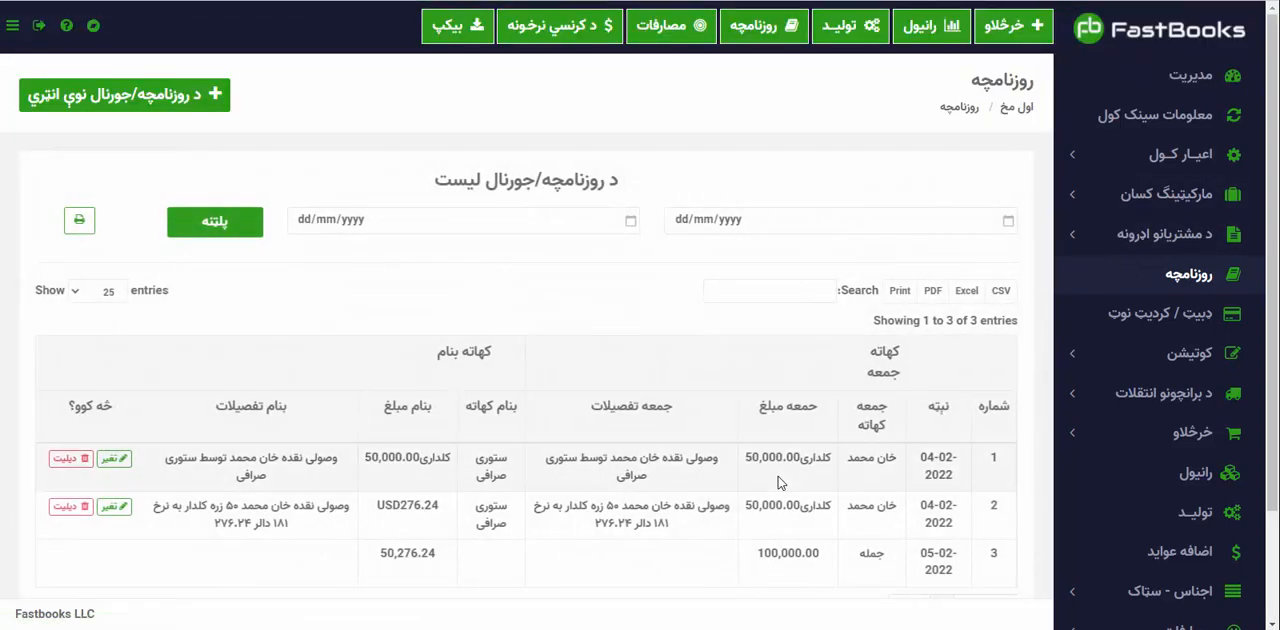
pyautogui.scroll(-2, 770, 470)
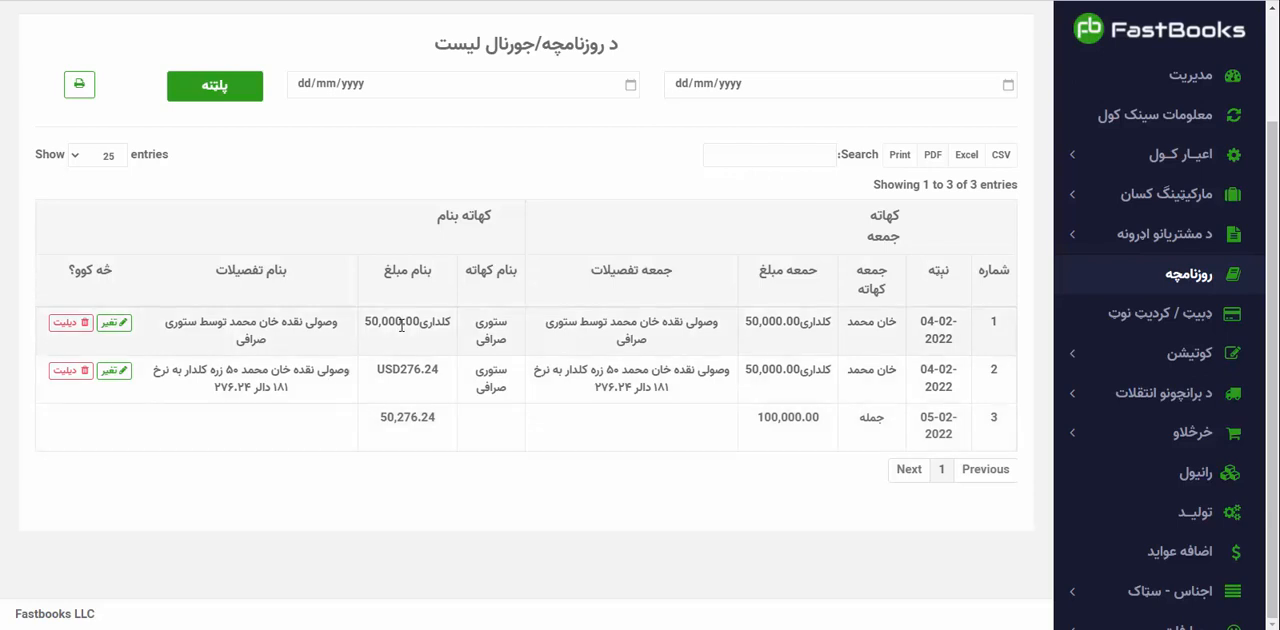
pyautogui.scroll(2, 401, 325)
pyautogui.scroll(-2, 401, 325)
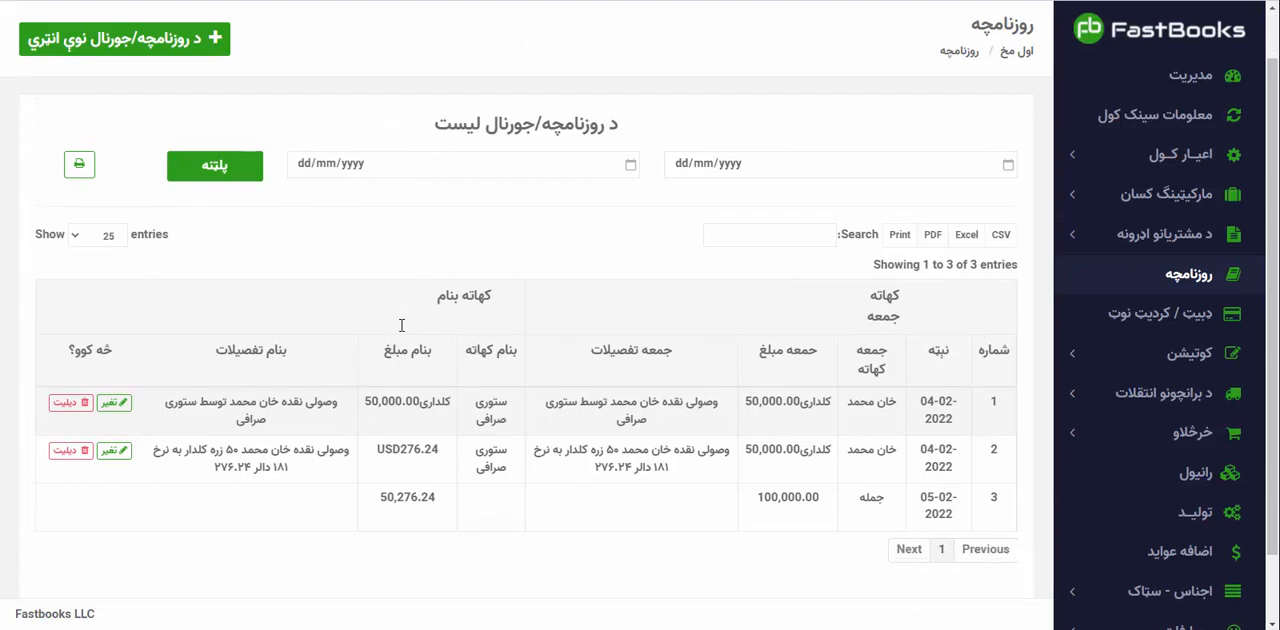